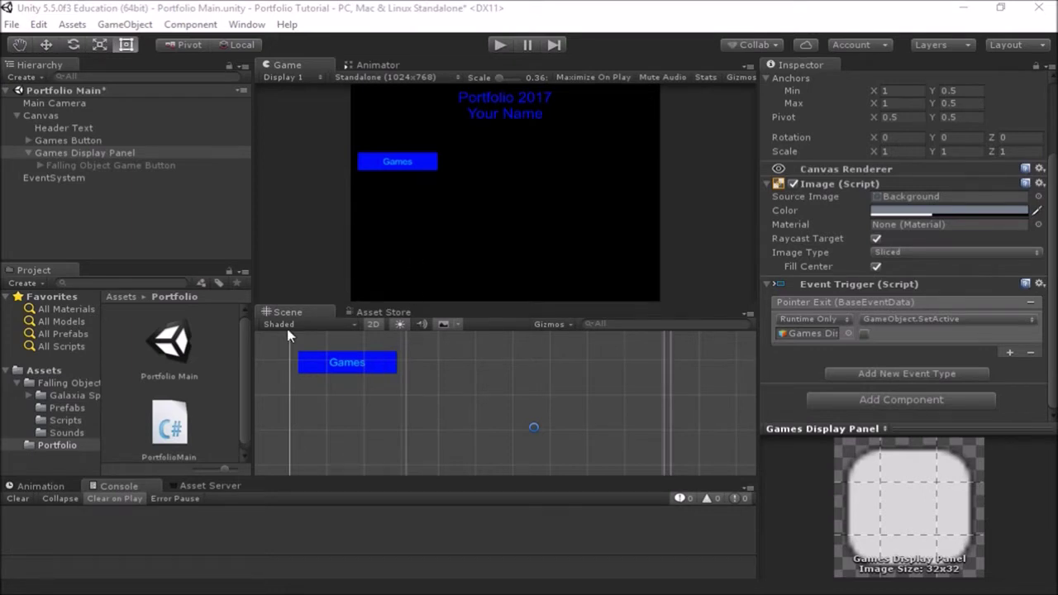
- Duplicate the Games Button inside the Canvas
click(81, 141)
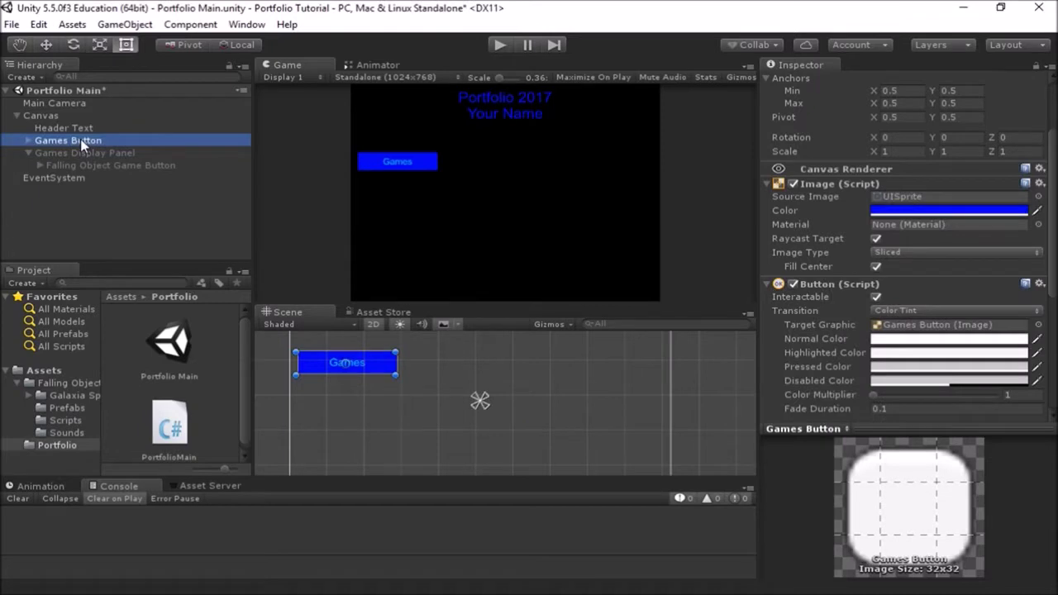
click(30, 157)
right_click(75, 140)
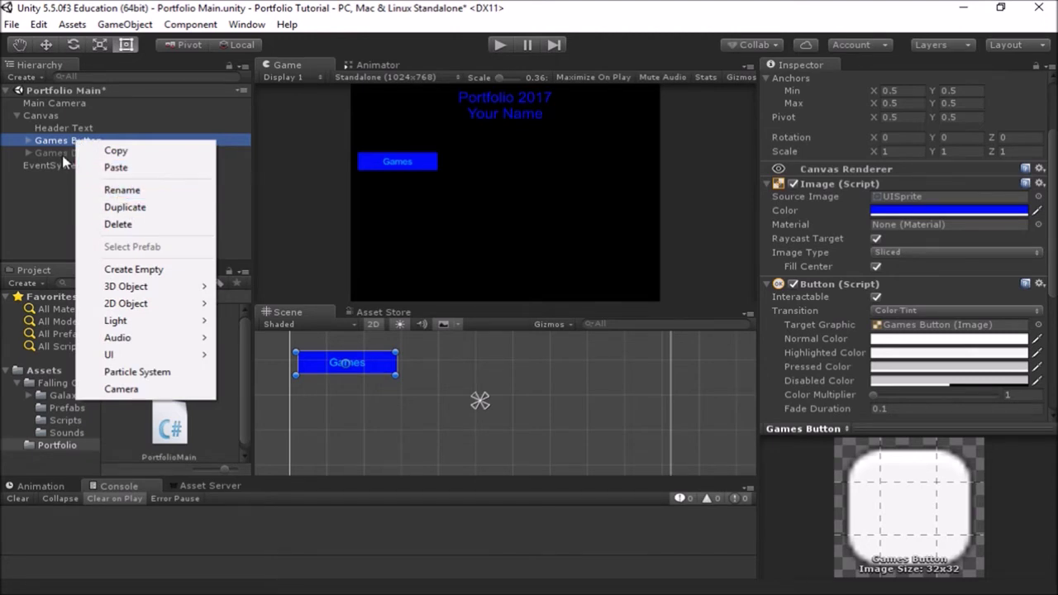
click(126, 208)
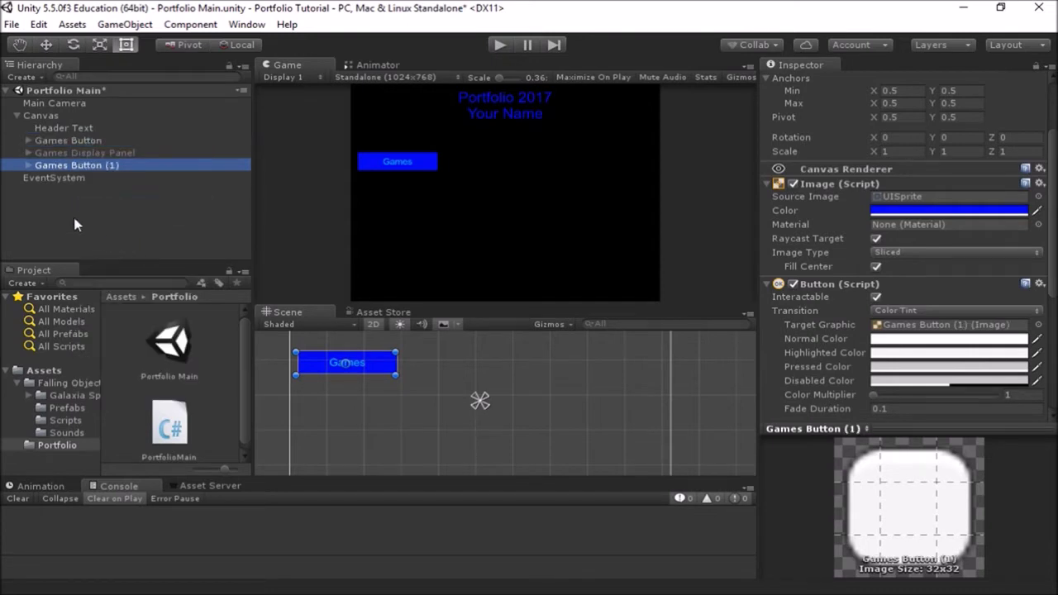
- Rename the duplicated Games Button as Artwork Button
key(F2)
click(121, 165)
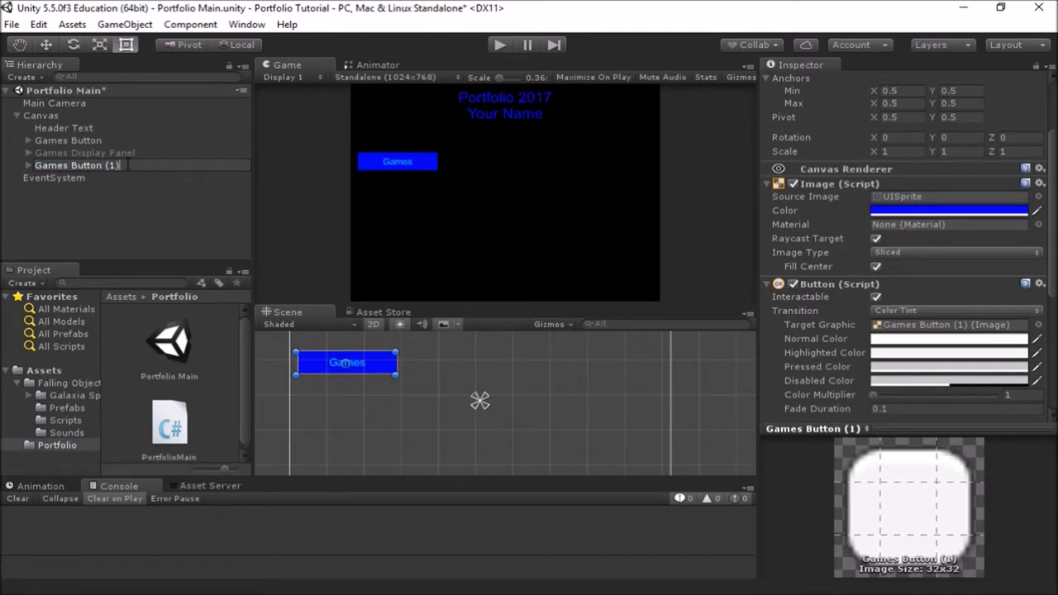
key(BackSpace)
key(BackSpace)
key(BackSpace)
key(BackSpace)
key(BackSpace)
key(BackSpace)
key(BackSpace)
key(BackSpace)
key(BackSpace)
key(BackSpace)
key(BackSpace)
key(BackSpace)
key(BackSpace)
key(BackSpace)
key(BackSpace)
key(BackSpace)
text(Artword)
key(BackSpace)
key(BackSpace)
key(BackSpace)
key(BackSpace)
text(work Button)
key(Return)
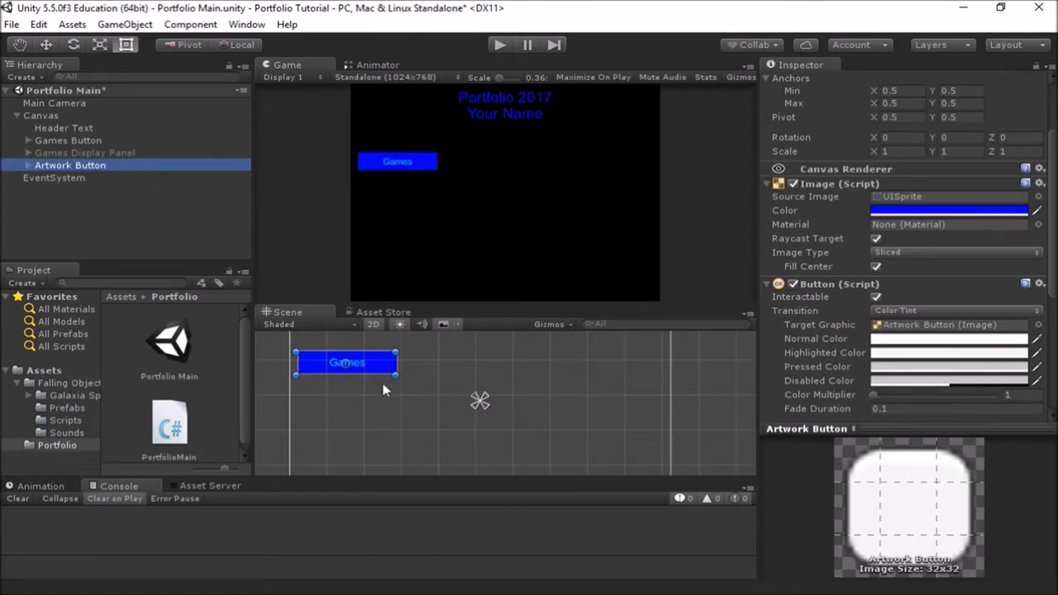
- Place the Artwork Button just below the Games button in the scene and set its label text to Artwork
drag(381, 374, 385, 407)
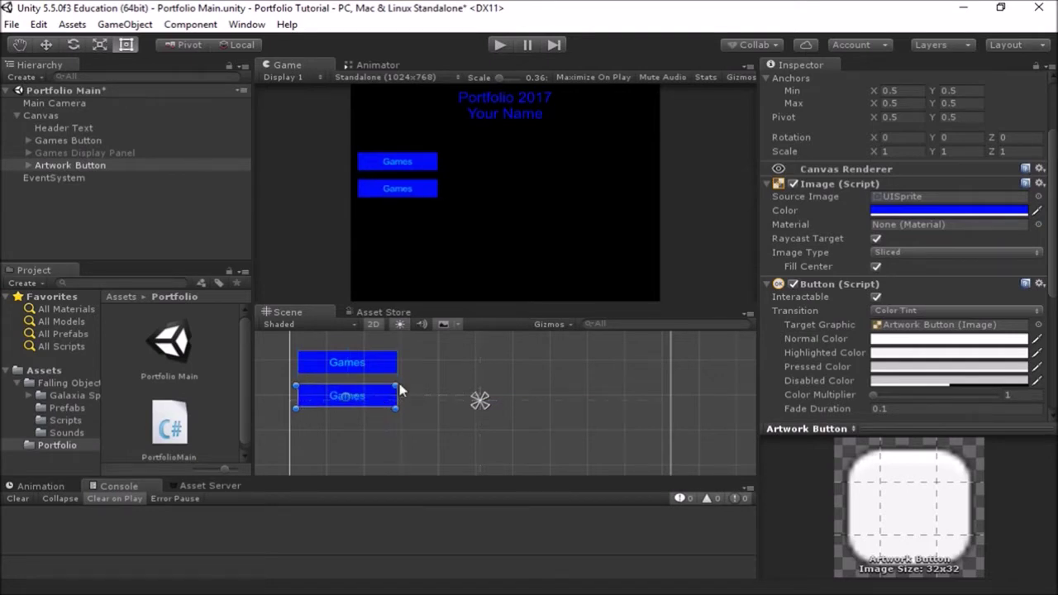
click(30, 166)
click(58, 177)
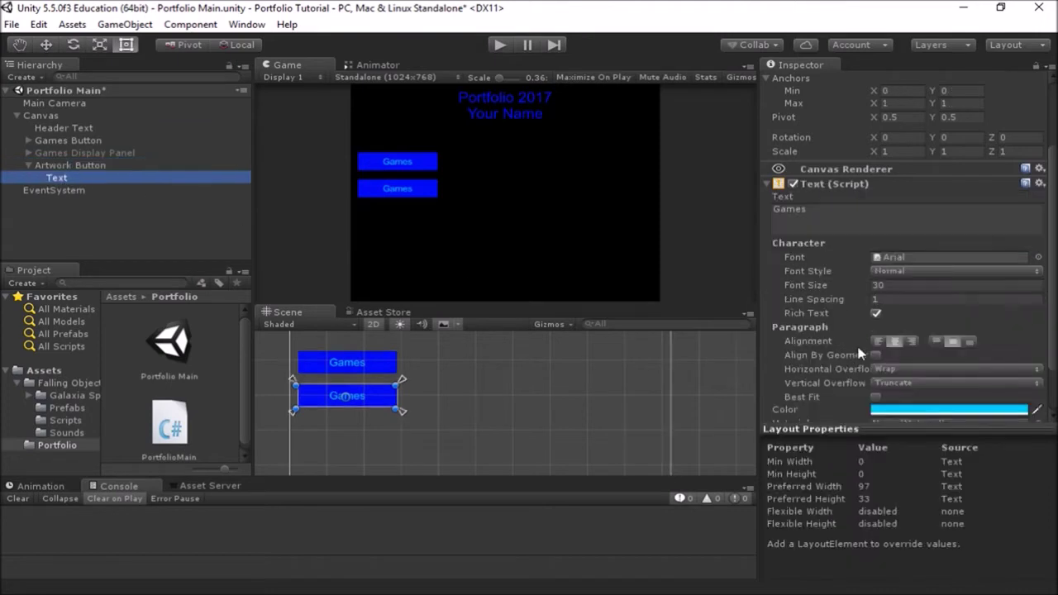
click(789, 213)
text(Artwork)
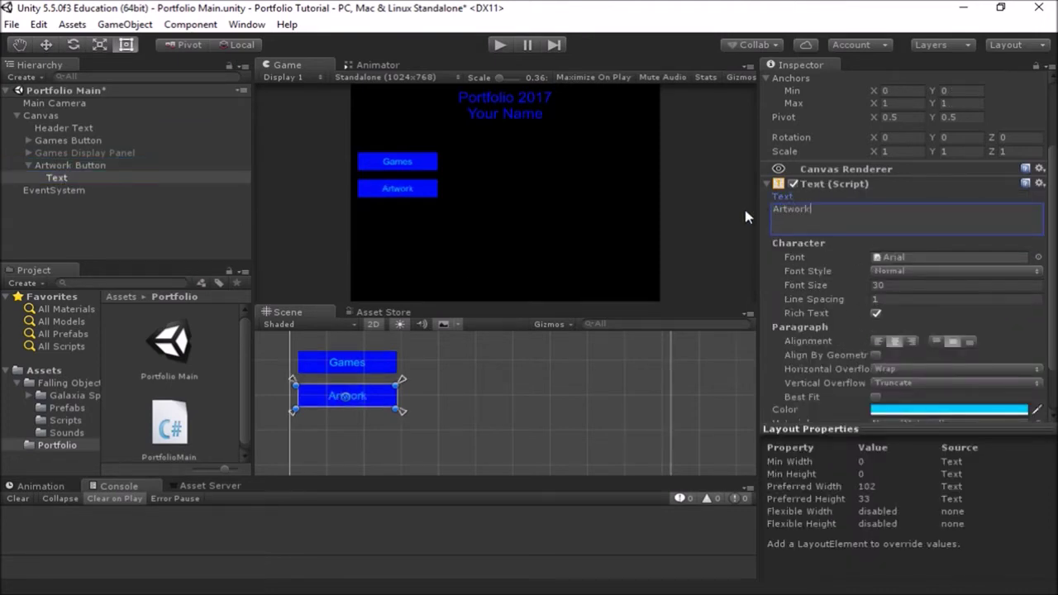
click(383, 240)
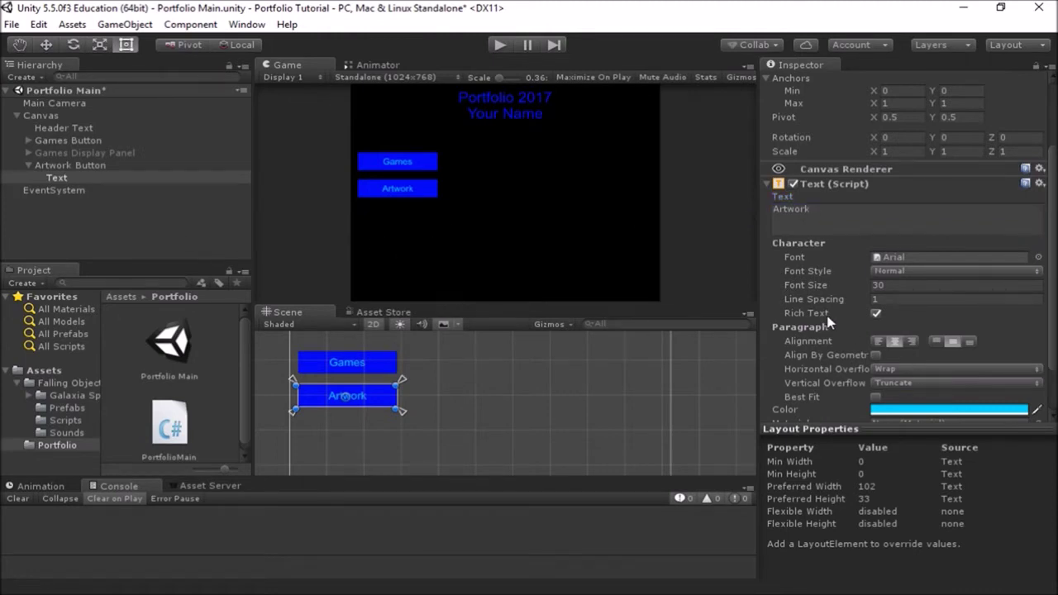
scroll(819, 319, down, 2)
scroll(814, 313, up, 4)
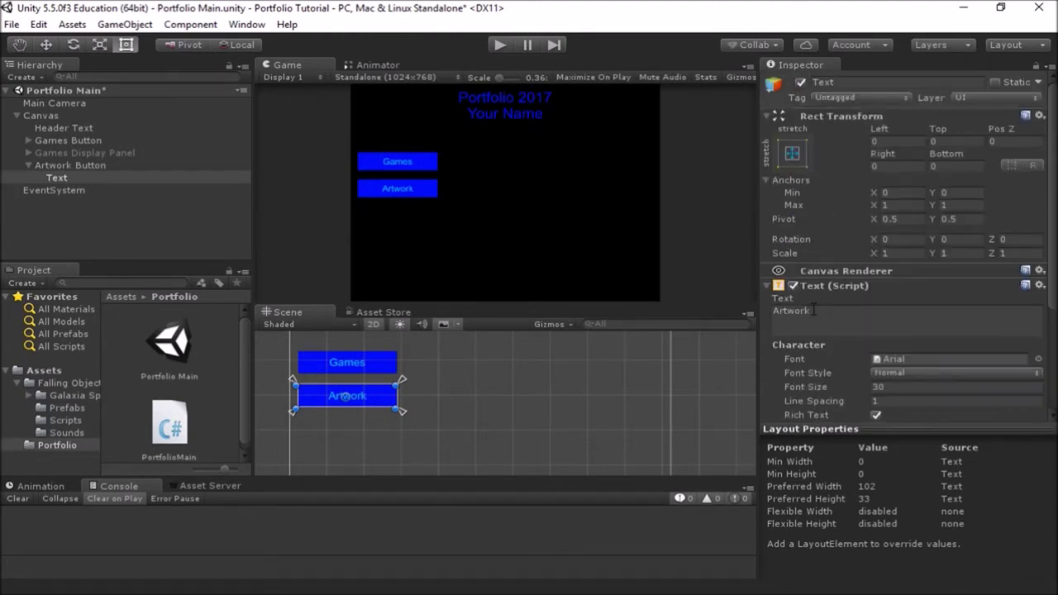
- Check which object the Artwork Button's Pointer Enter event targets
click(27, 165)
click(67, 165)
scroll(822, 321, down, 3)
scroll(821, 319, down, 3)
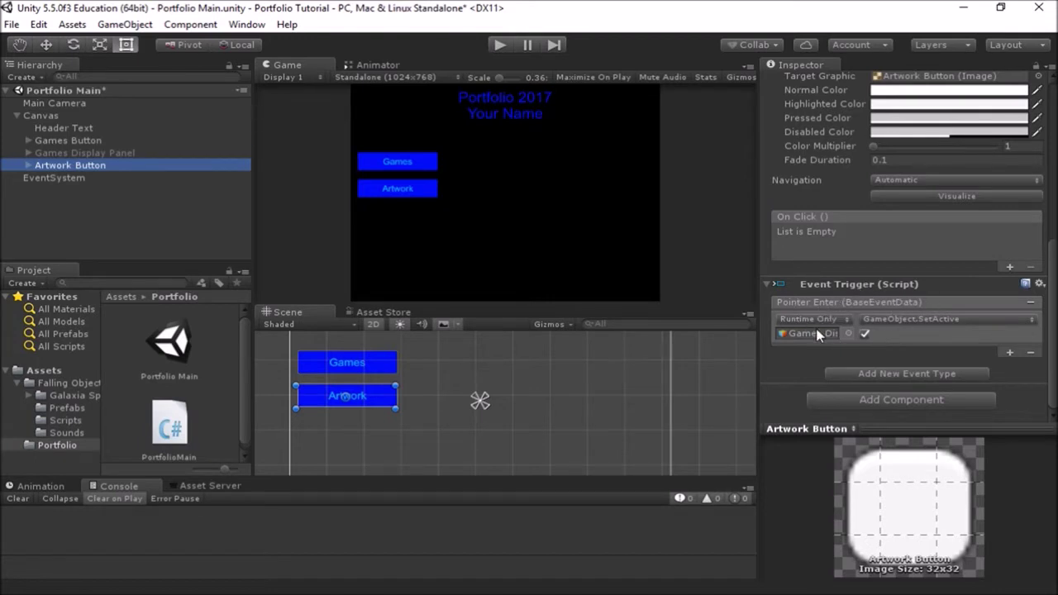
click(815, 334)
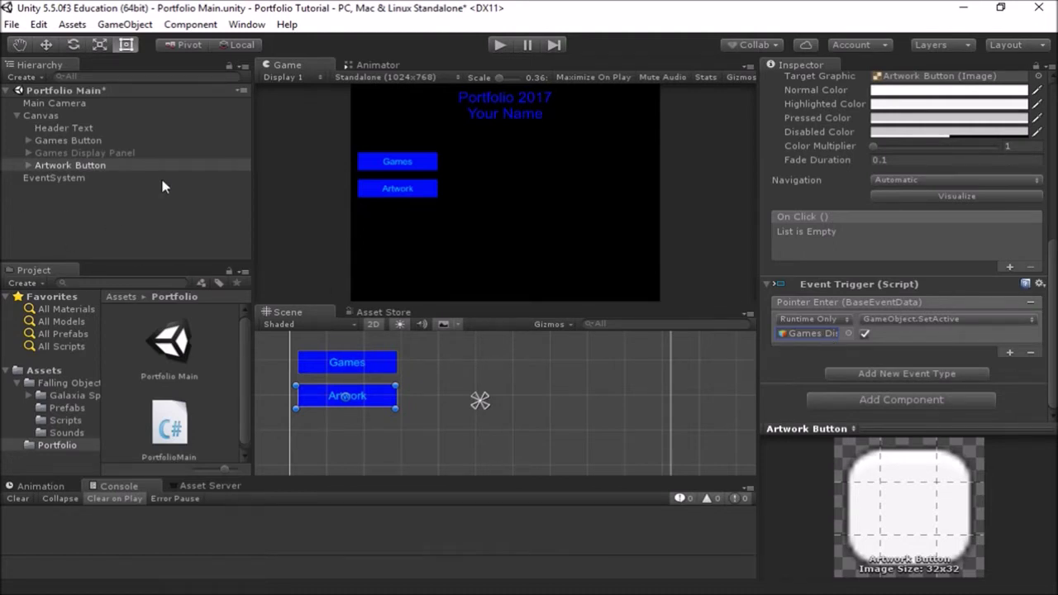
- Activate the Games Display Panel so that it shows in the scene
click(76, 152)
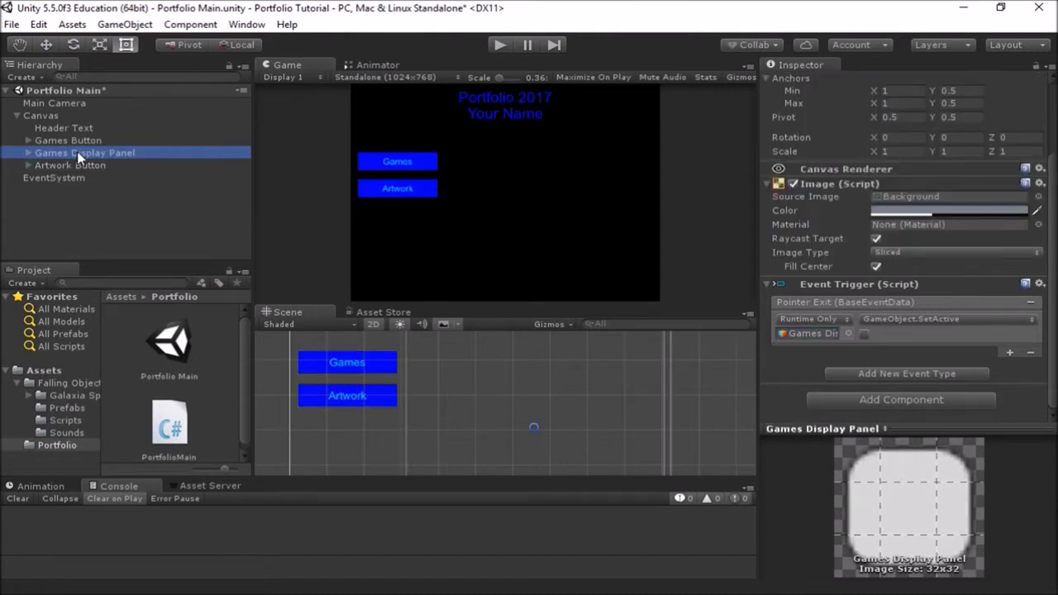
scroll(778, 100, up, 3)
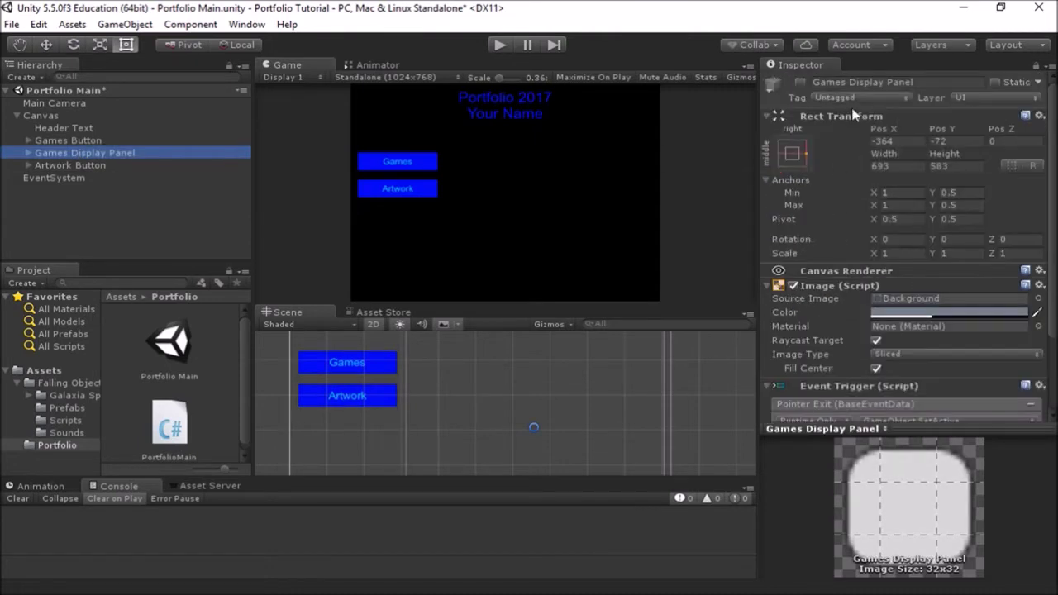
click(801, 83)
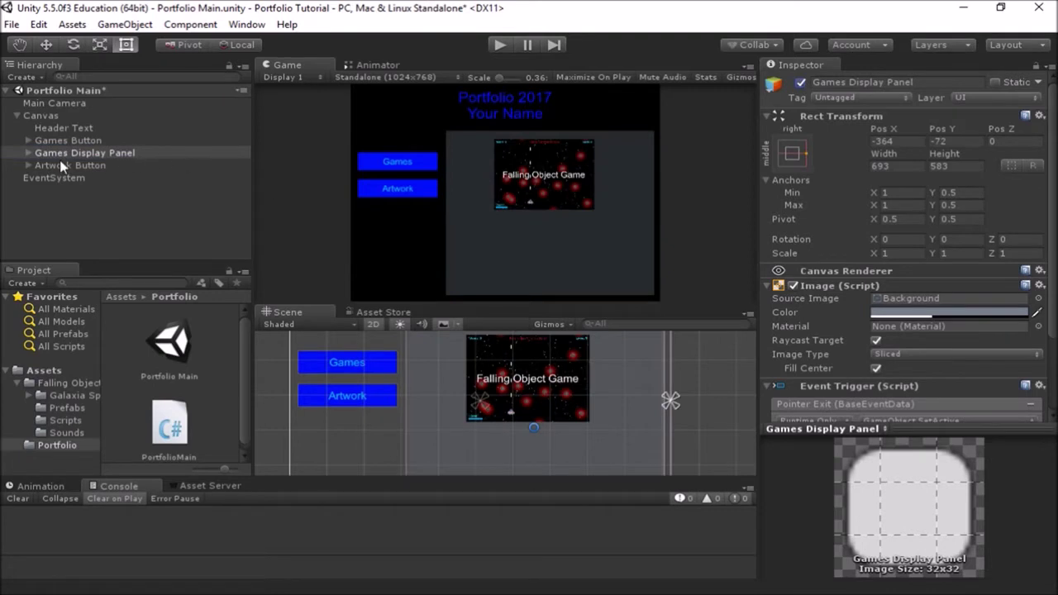
- Duplicate the Games Display Panel and name the copy Artwork Display Panel
right_click(117, 155)
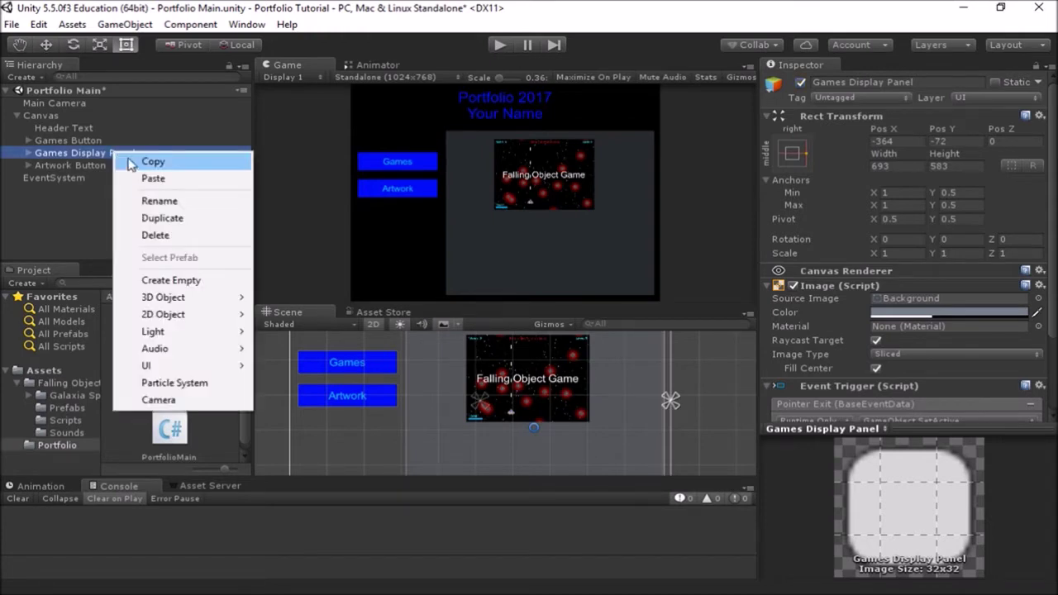
click(174, 219)
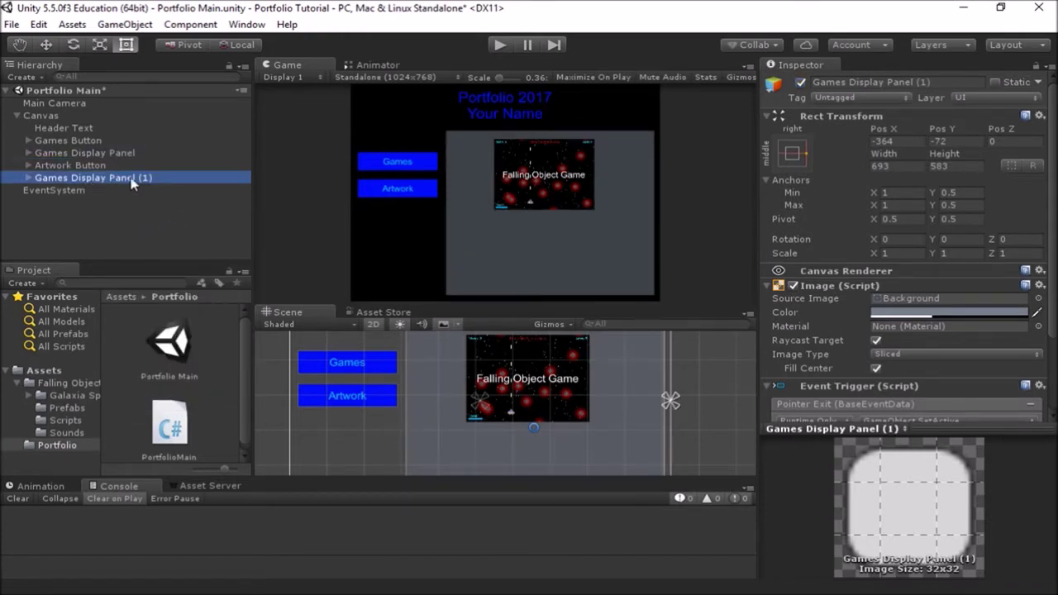
click(165, 178)
text(Art)
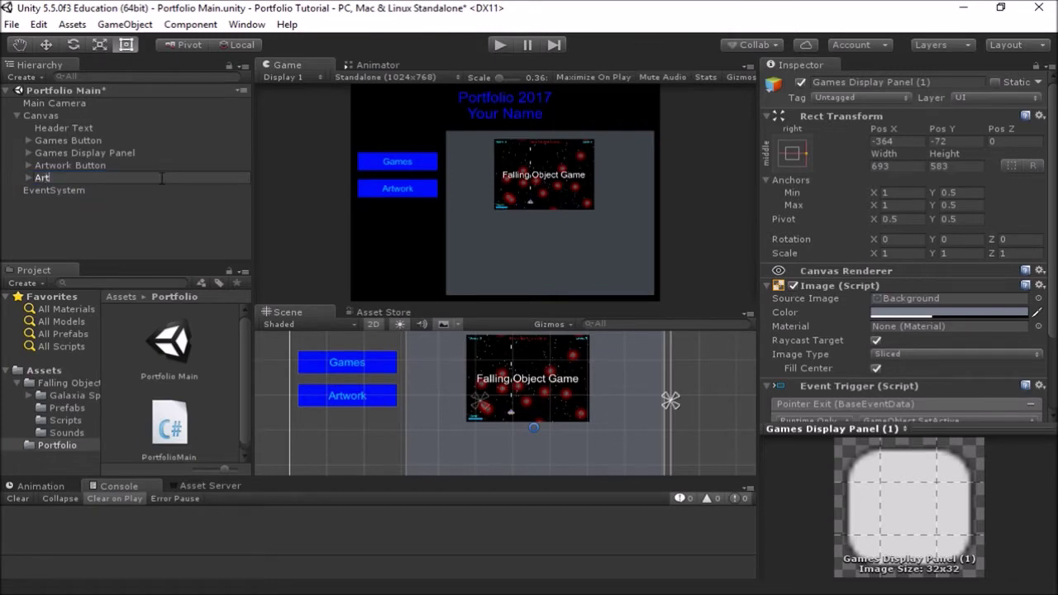
text(work Display Panel)
key(Return)
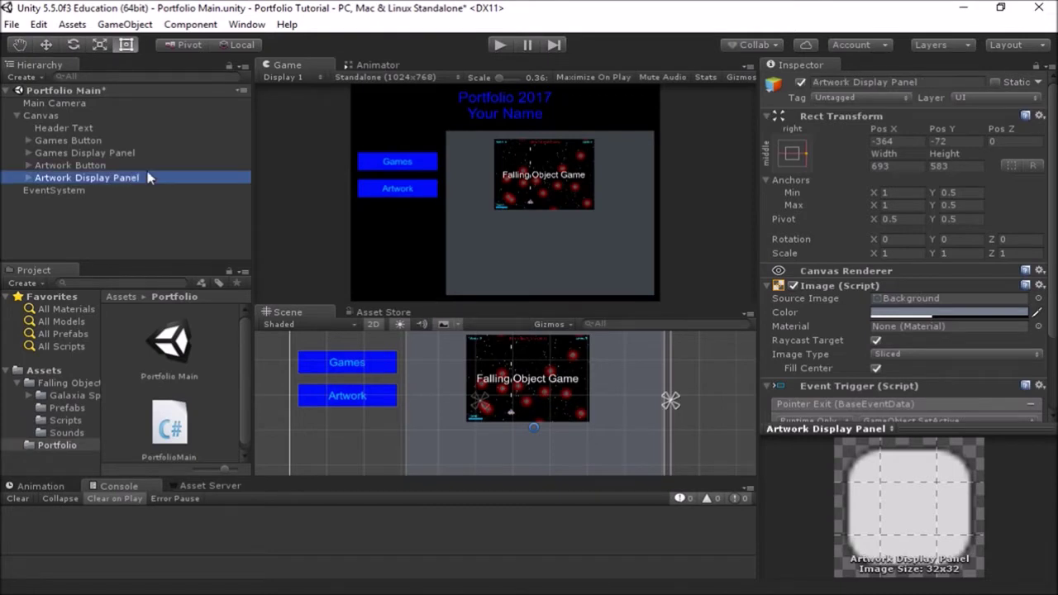
- Deactivate the Games Display Panel and delete the Falling Object Game Button from the Artwork Display Panel
click(61, 152)
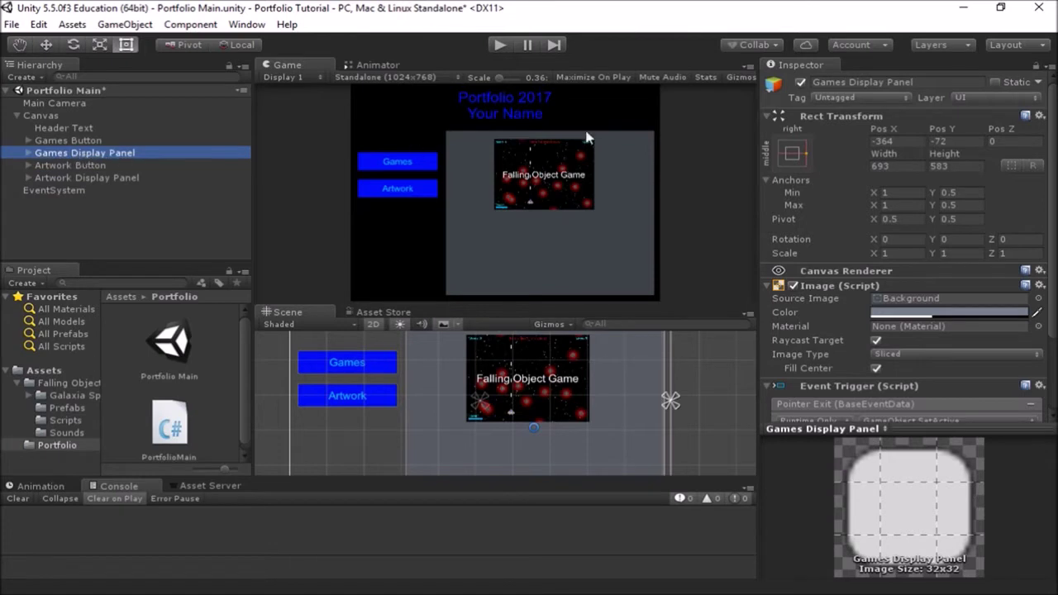
click(800, 83)
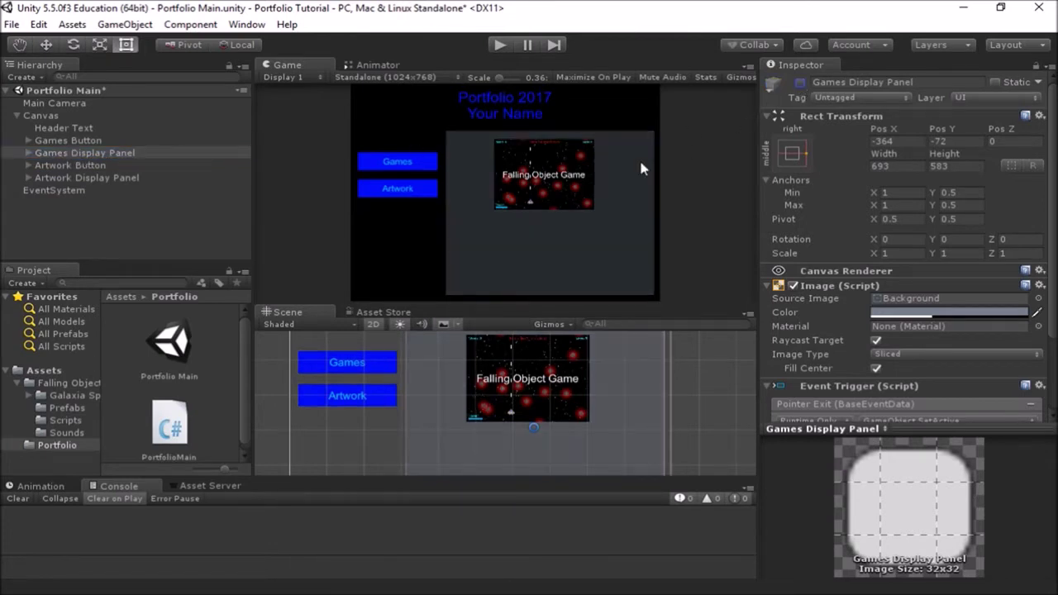
click(86, 178)
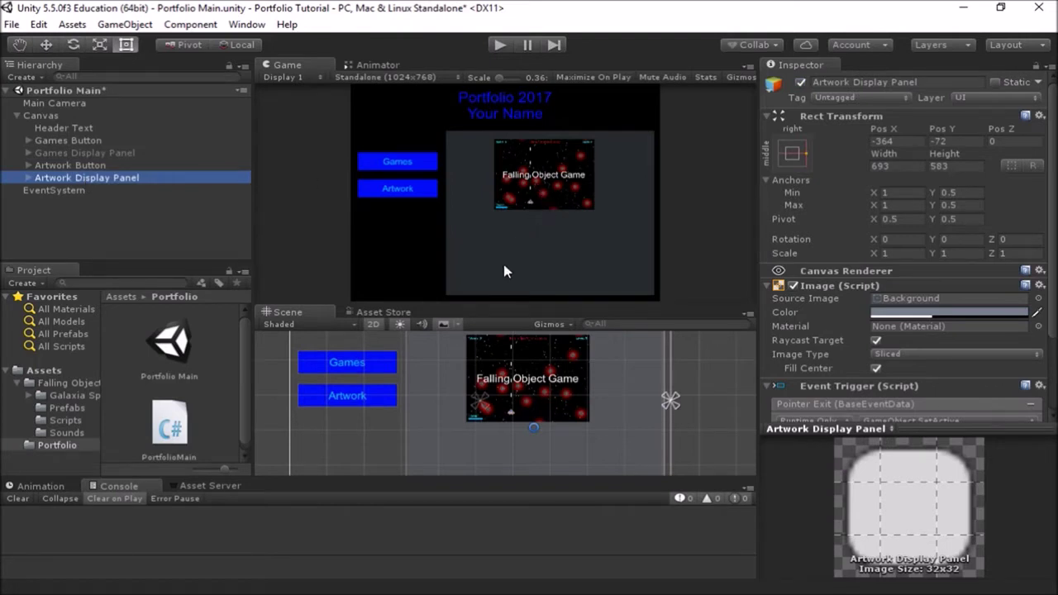
click(28, 178)
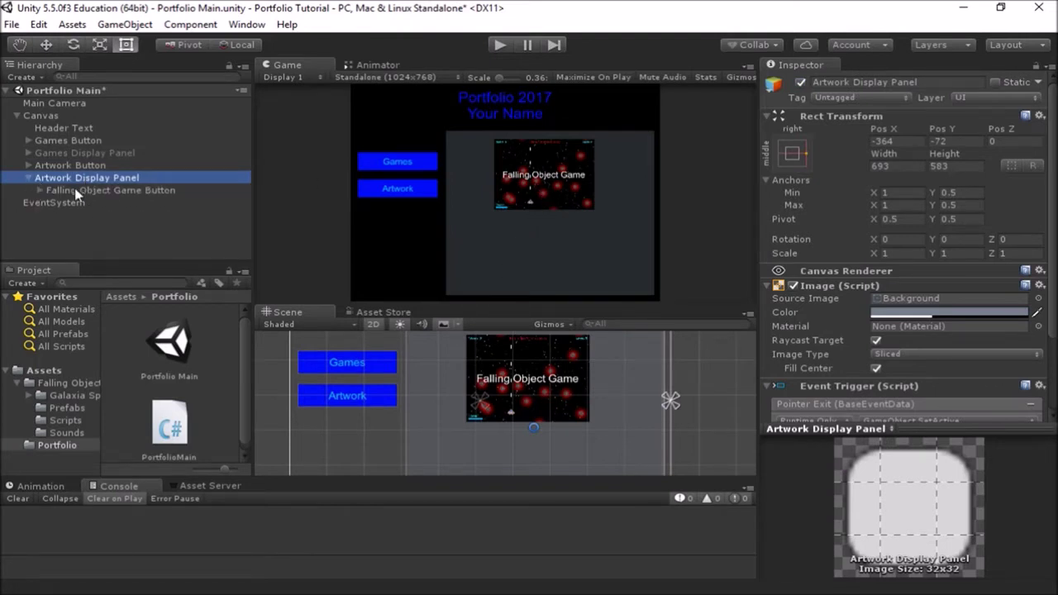
click(91, 193)
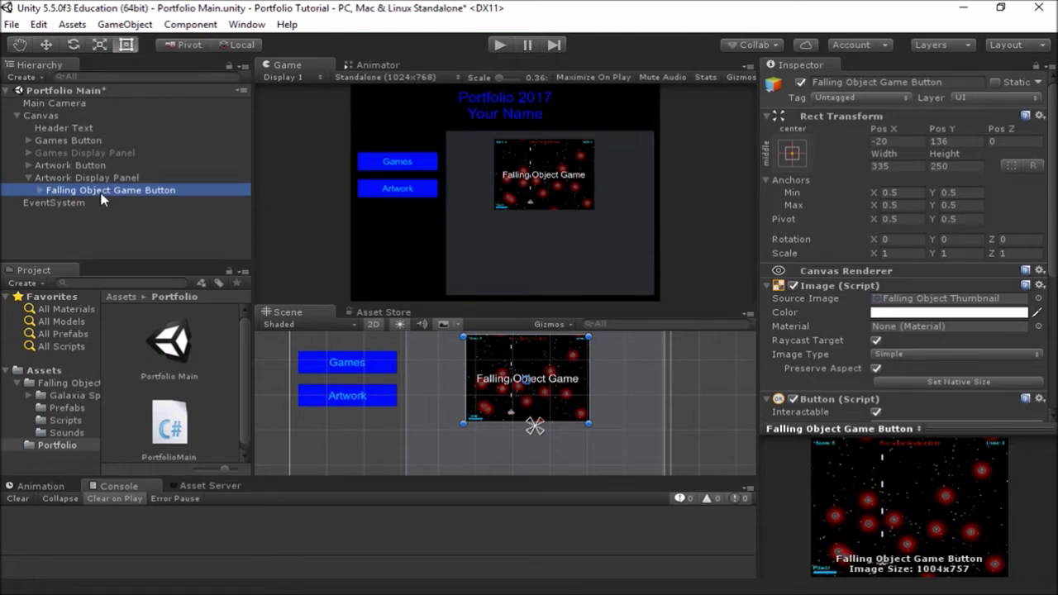
key(Delete)
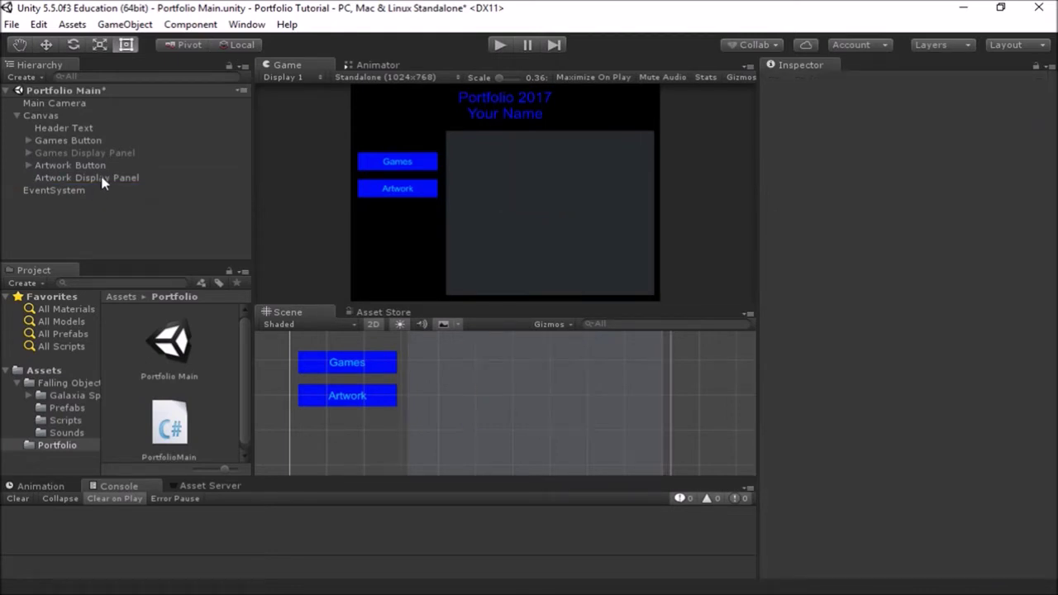
- Check which object the Artwork Display Panel's Pointer Exit event targets
click(93, 178)
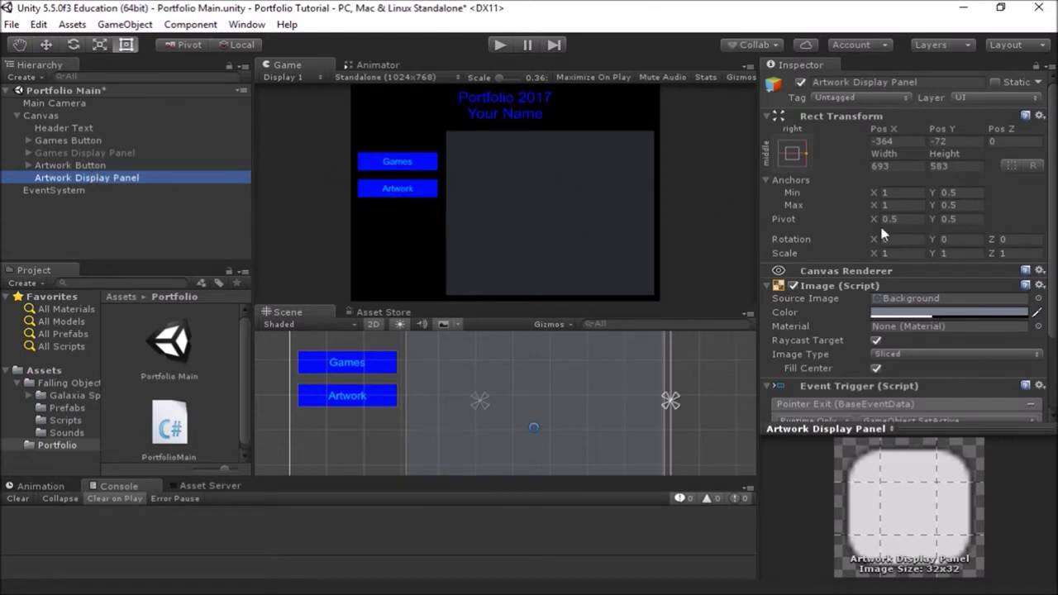
scroll(886, 236, down, 3)
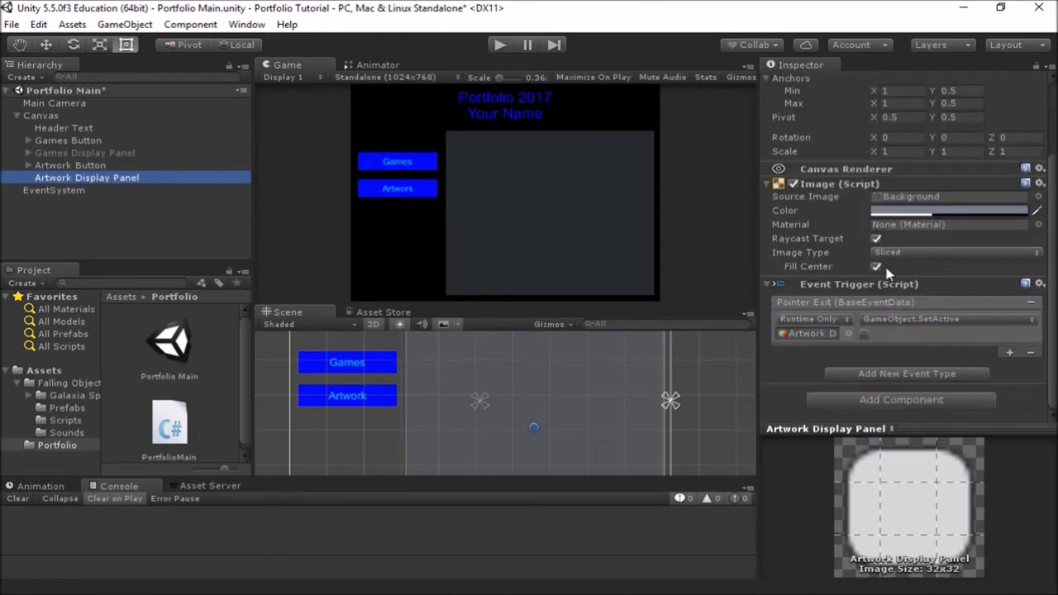
click(825, 339)
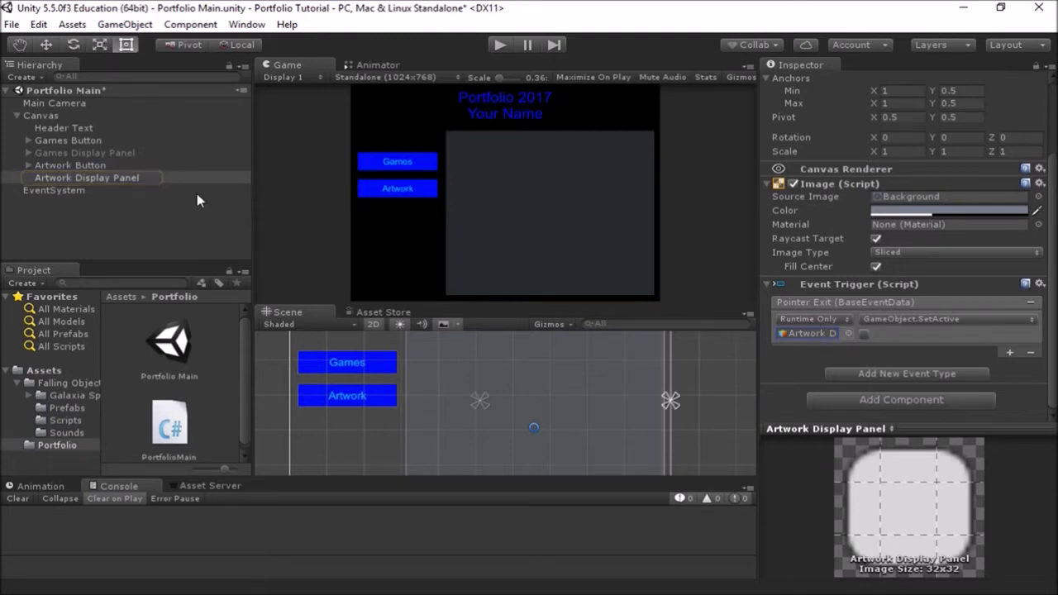
click(806, 334)
- Assign the Artwork Display Panel to the Artwork Button's Pointer Enter event and choose the GameObject SetActive (bool) function
click(63, 167)
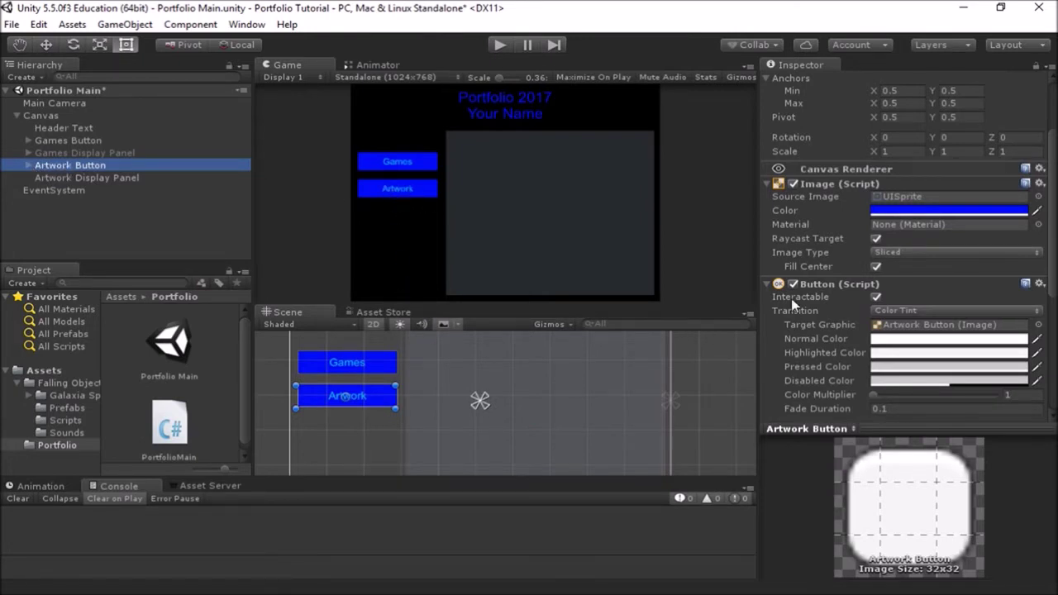
scroll(852, 299, down, 5)
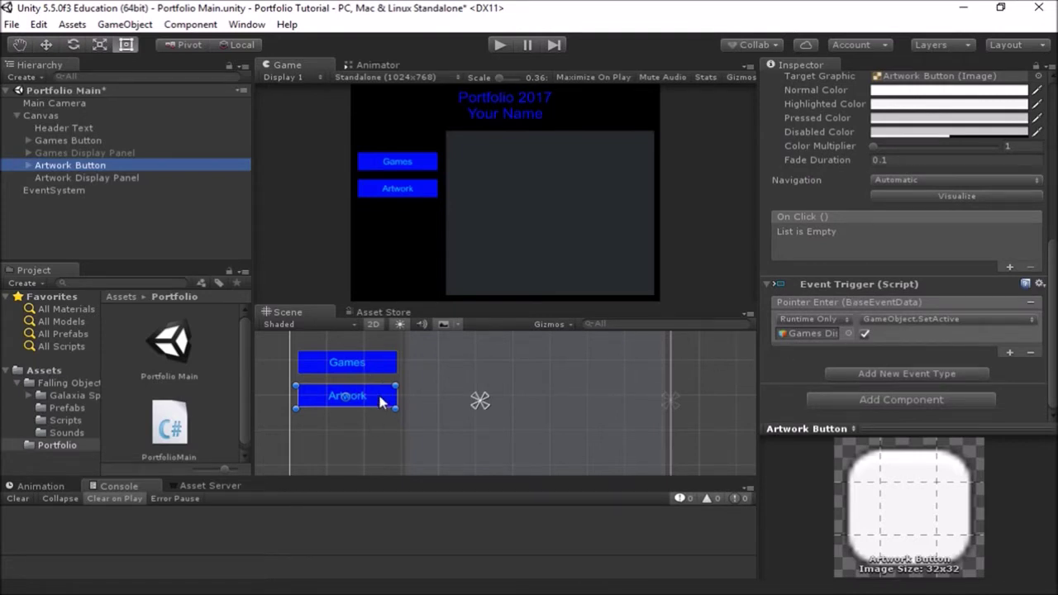
click(810, 333)
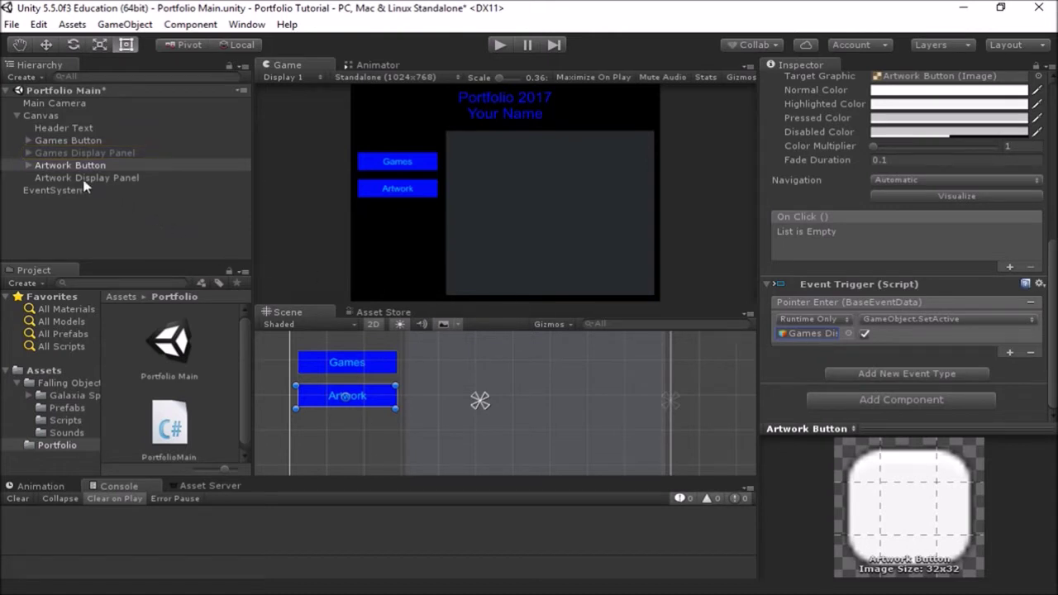
drag(82, 179, 803, 336)
click(901, 321)
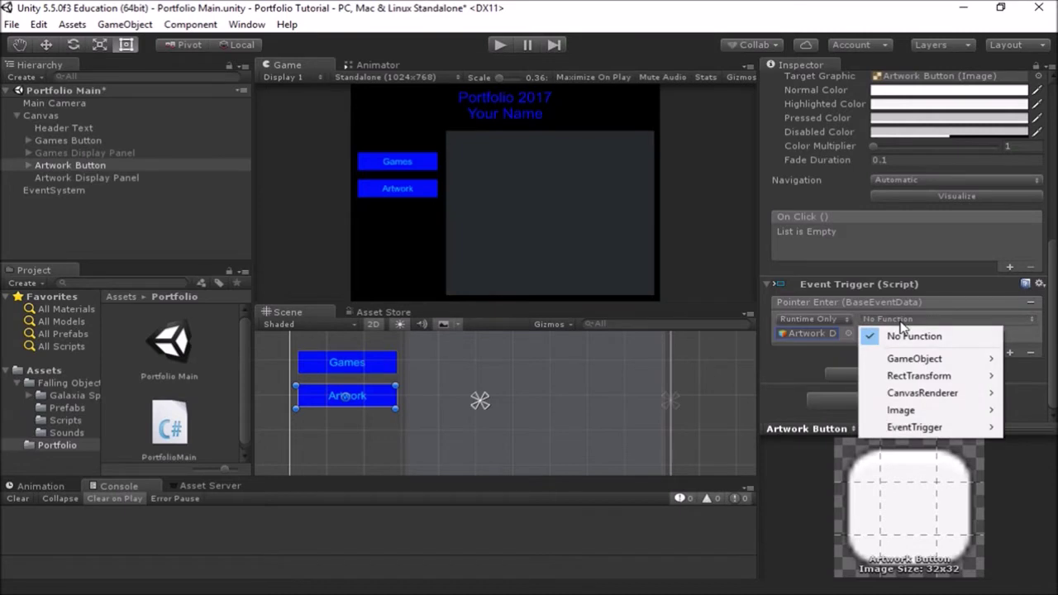
mouse_move(916, 364)
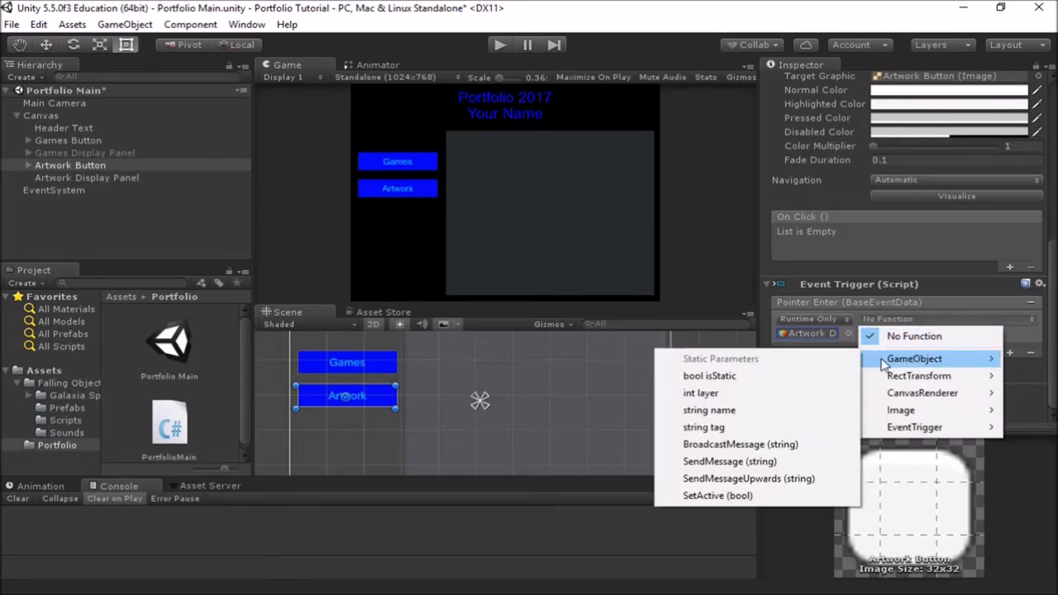
click(718, 496)
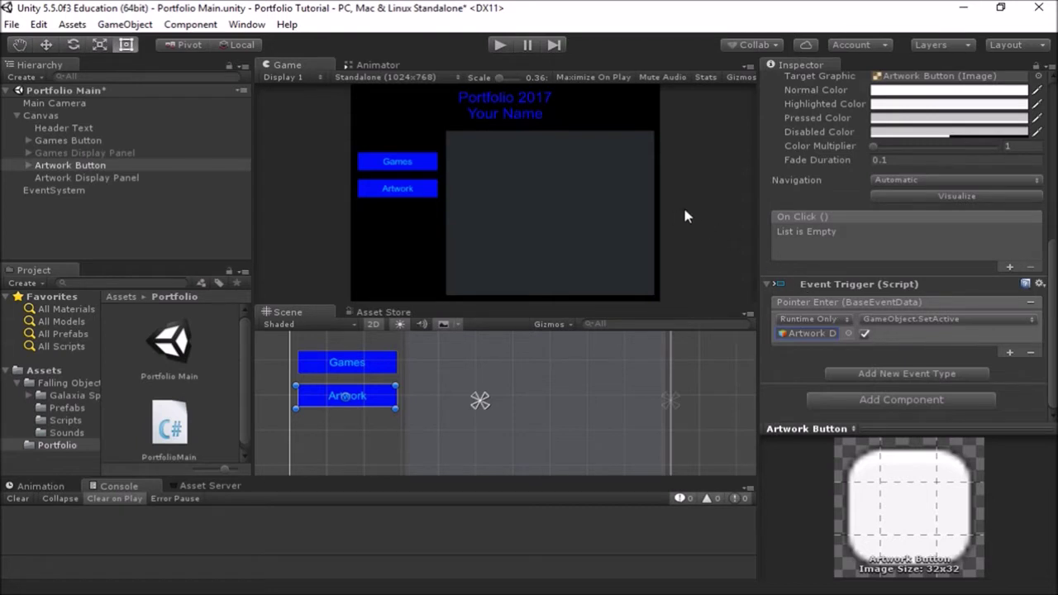
- Play-test the menu by pointing at the Games and Artwork buttons, and exit play mode
click(500, 45)
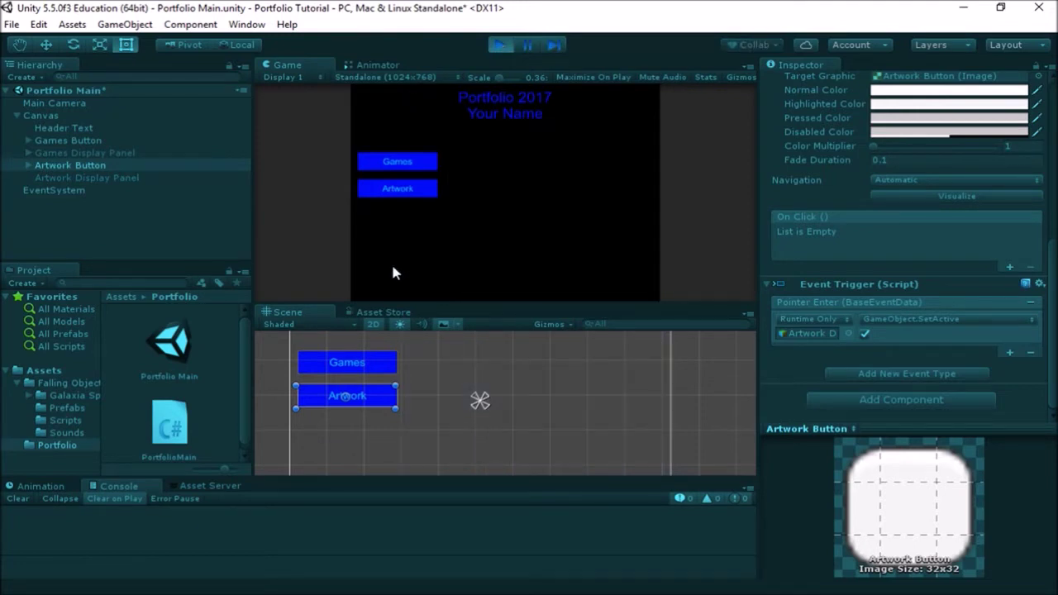
mouse_move(392, 157)
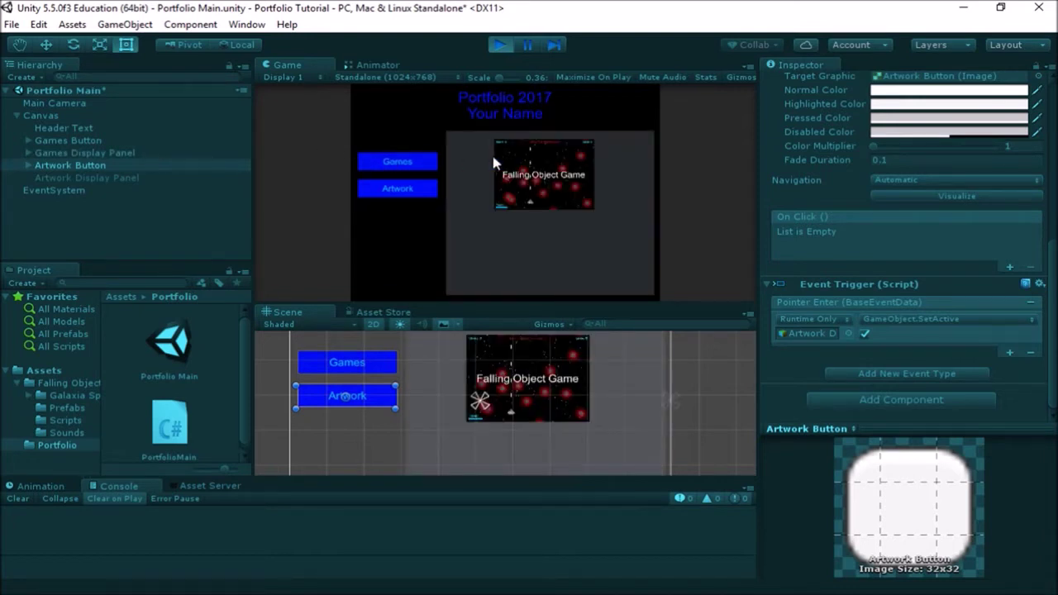
mouse_move(405, 194)
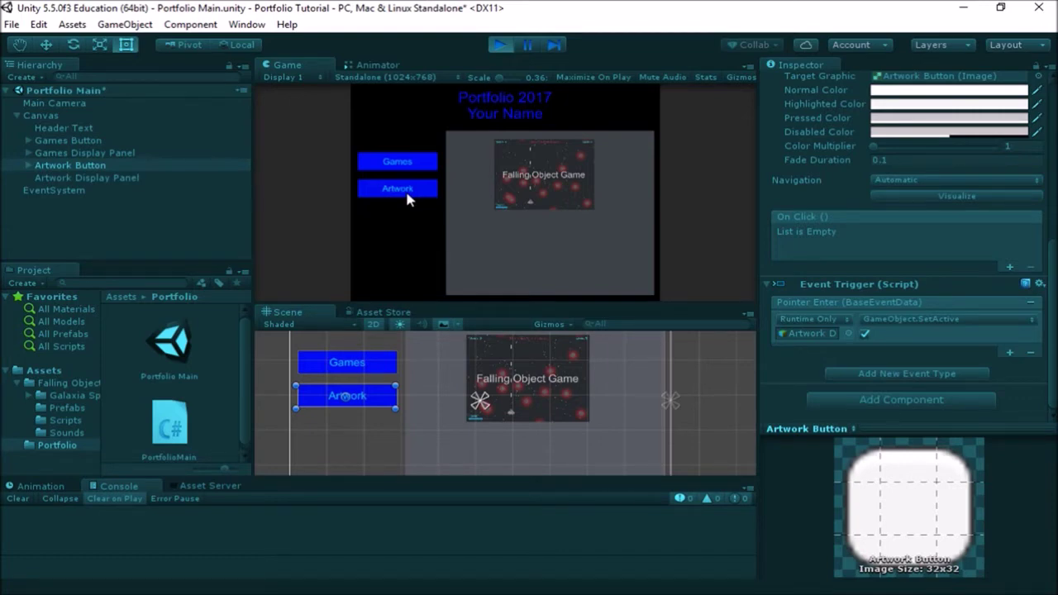
click(499, 45)
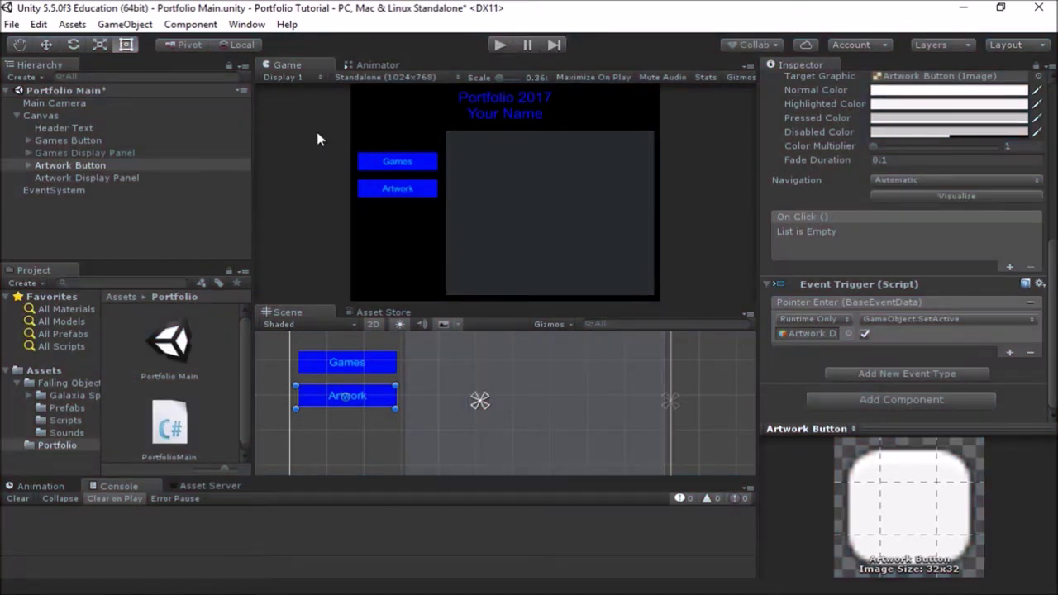
- Add a second Pointer Enter action to the Games Button: Artwork Display Panel with GameObject SetActive (bool) unchecked
click(89, 141)
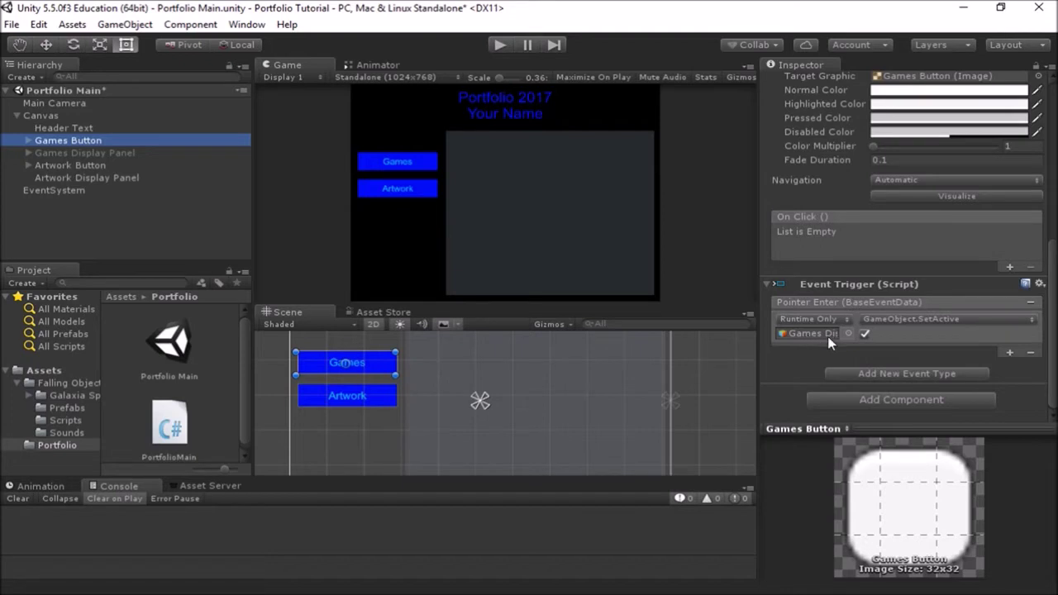
click(1010, 352)
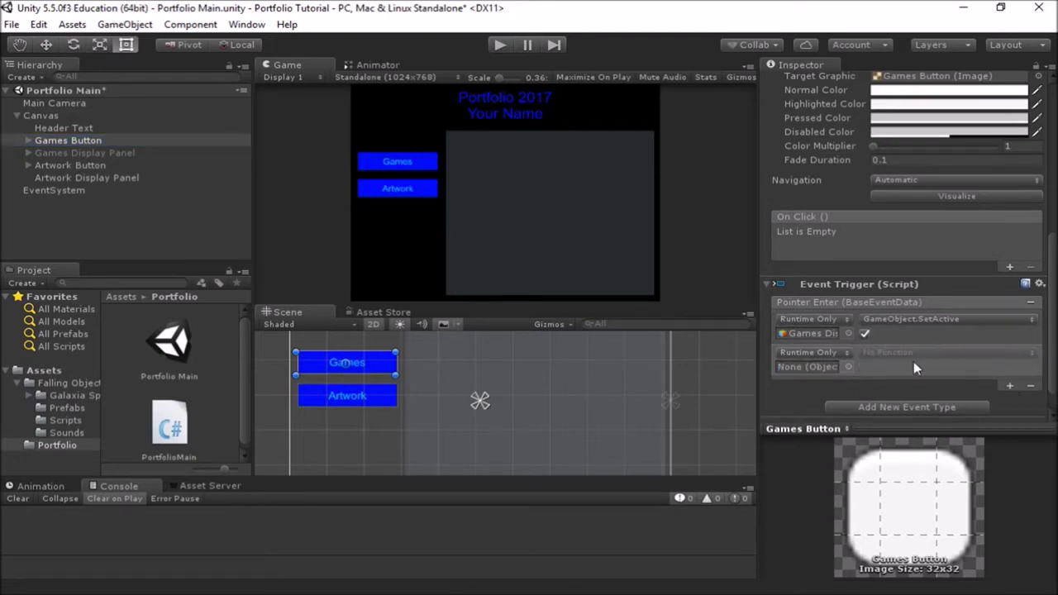
drag(107, 181, 810, 366)
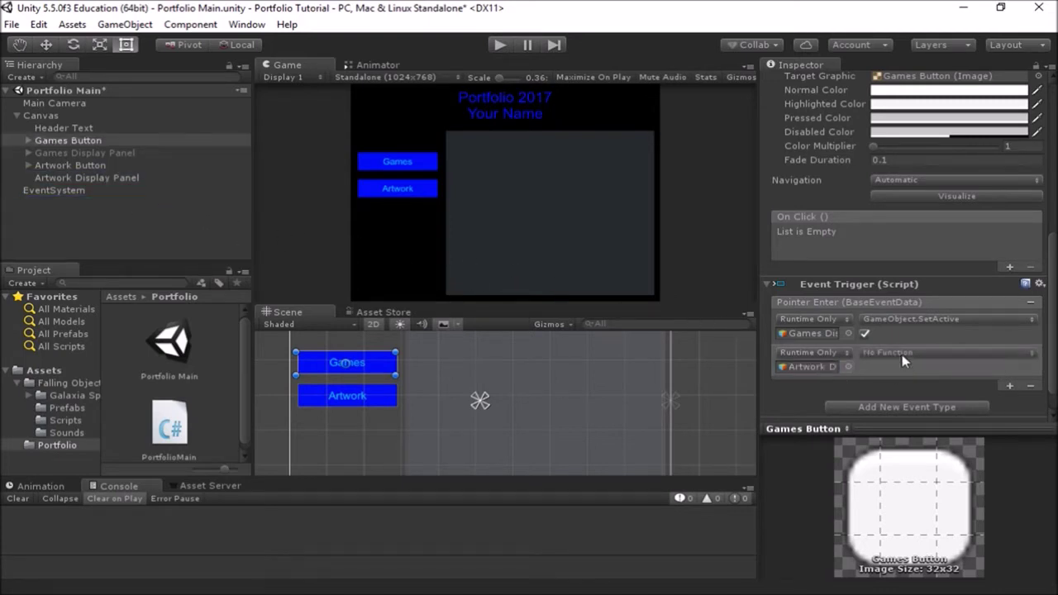
click(903, 353)
mouse_move(918, 394)
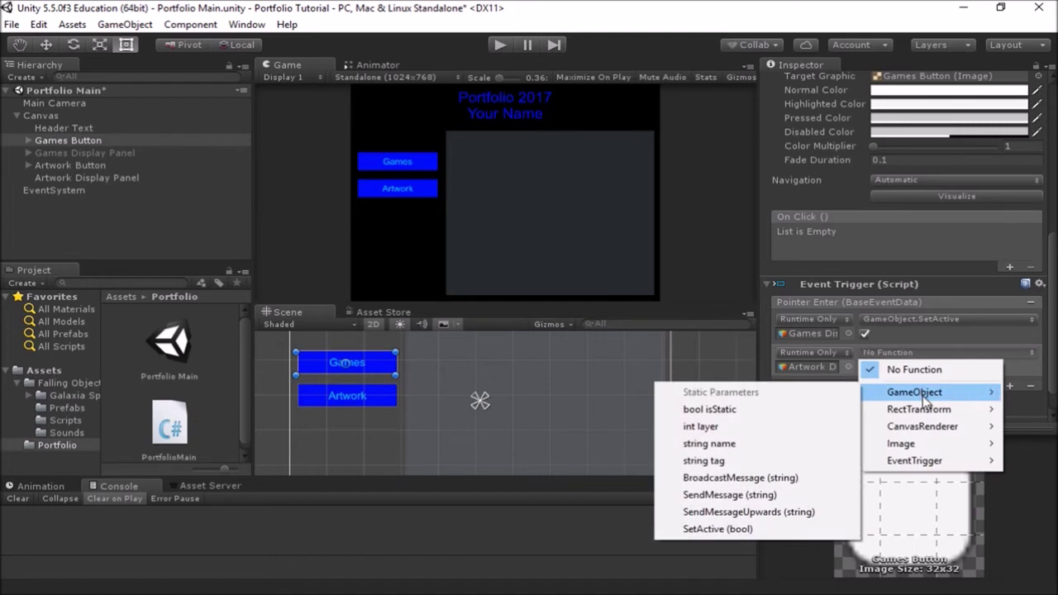
click(784, 529)
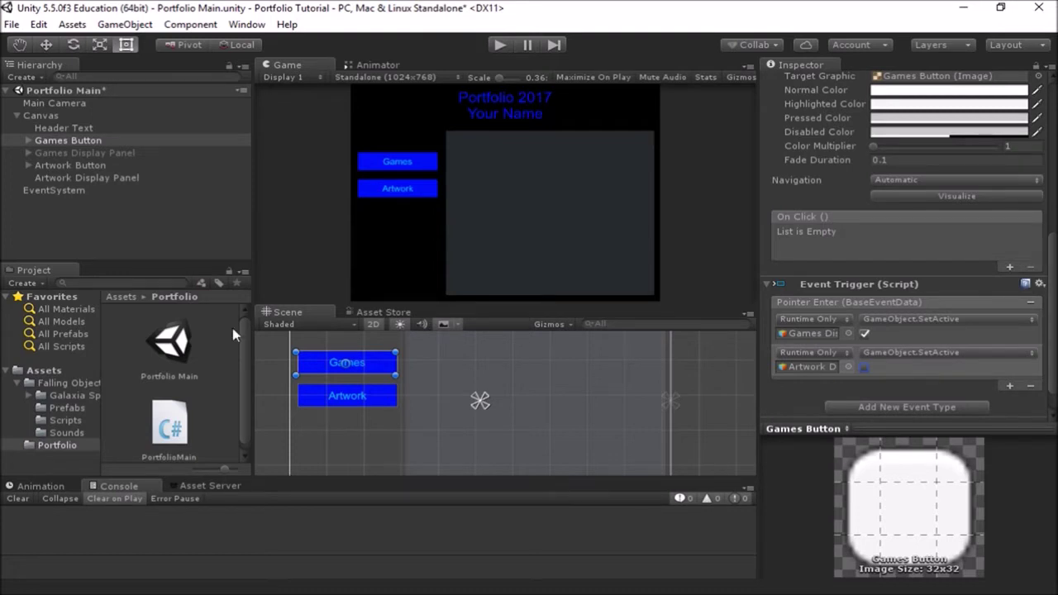
- Add a second Pointer Enter action to the Artwork Button: Games Display Panel with GameObject SetActive (bool) unchecked
click(83, 166)
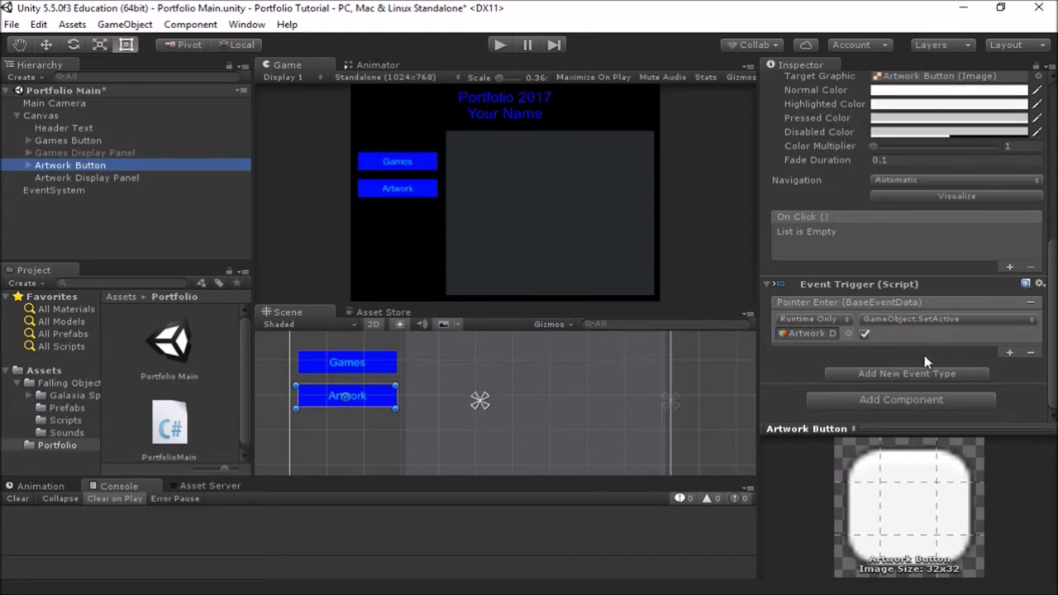
click(1010, 354)
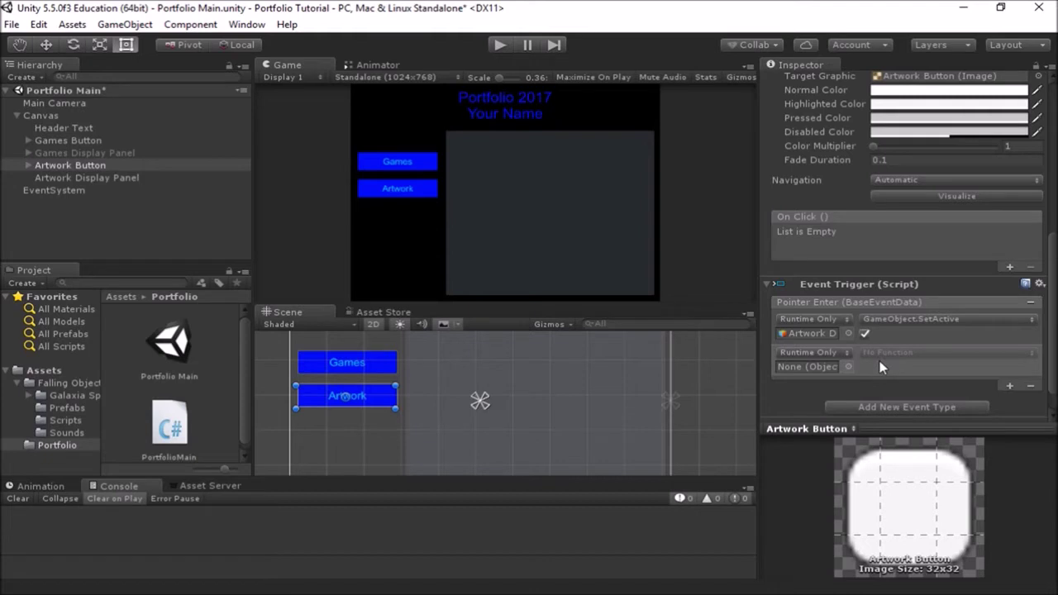
drag(62, 146, 801, 367)
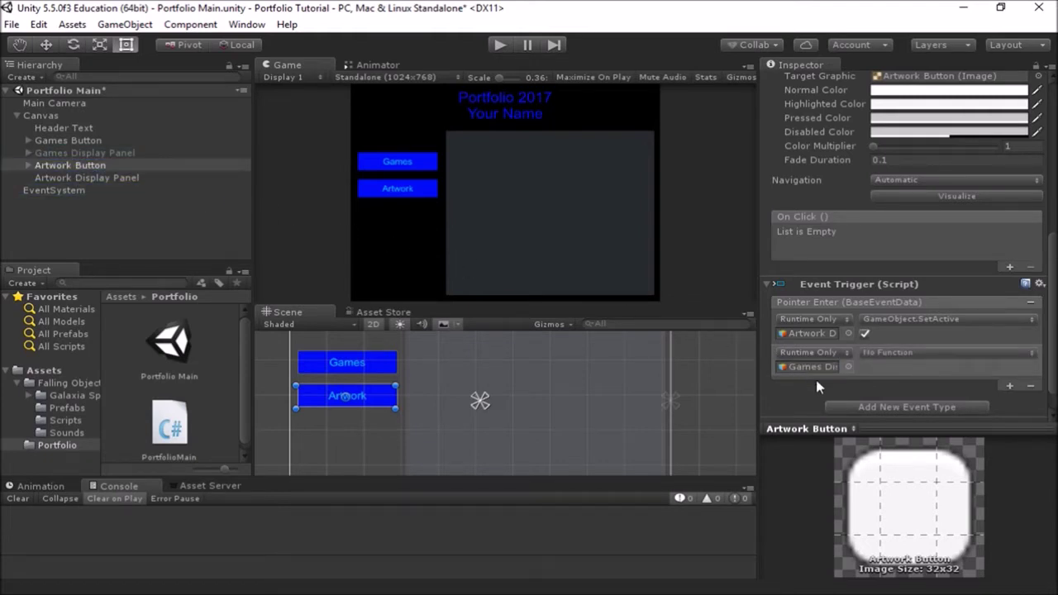
click(906, 354)
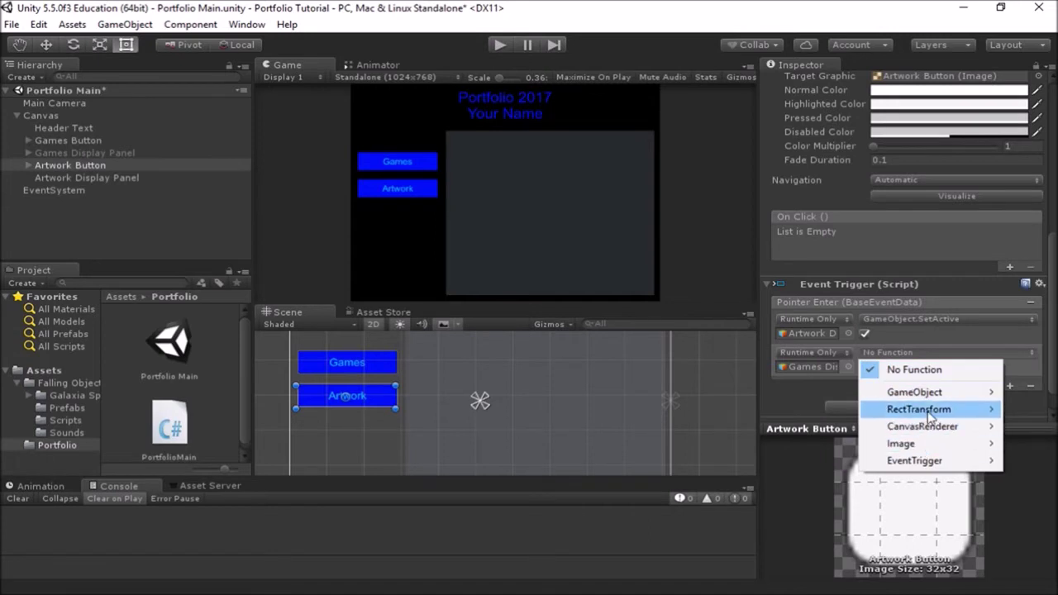
mouse_move(917, 392)
click(777, 530)
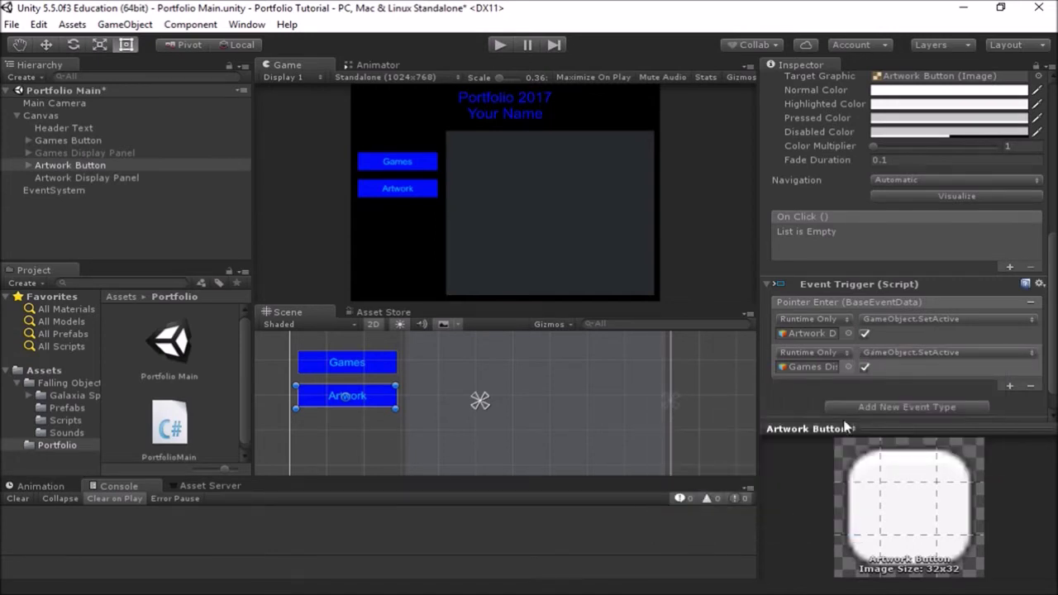
click(865, 366)
- Deactivate the Artwork Display Panel so that it starts hidden
click(81, 178)
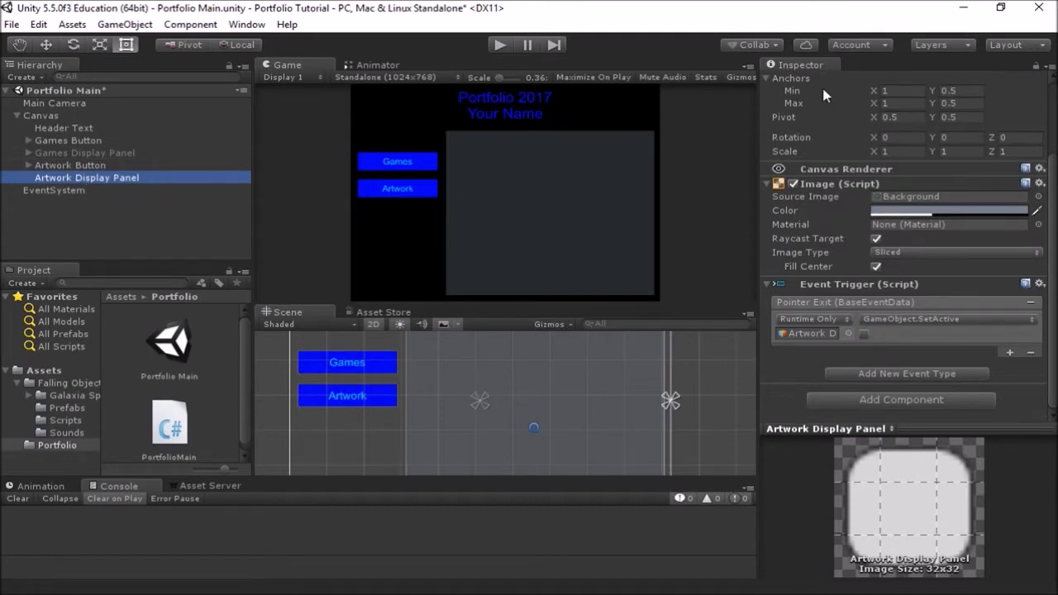
scroll(833, 182, up, 3)
click(801, 82)
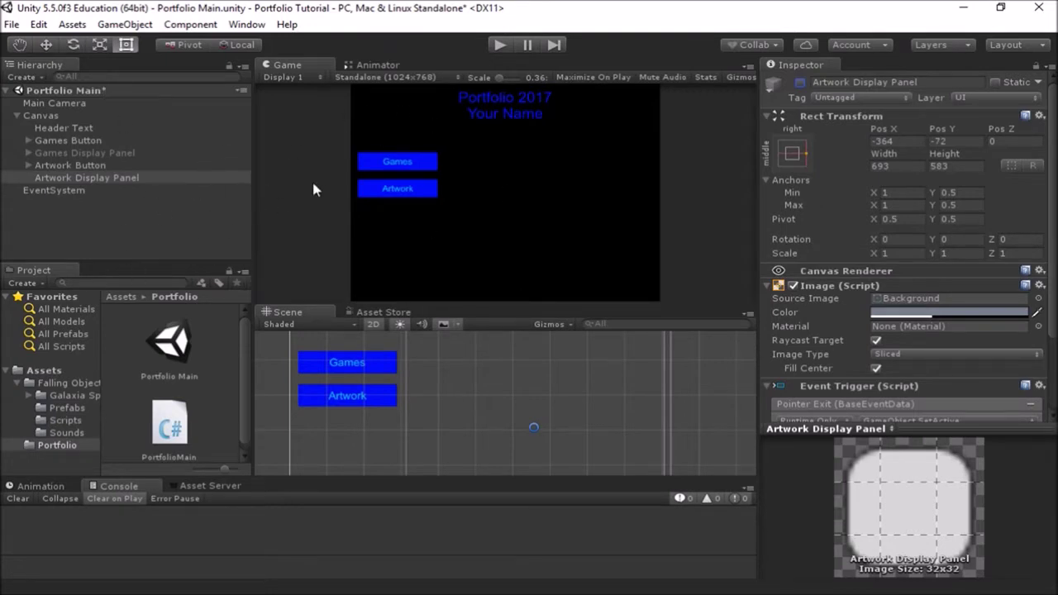
- Play-test switching between the display panels by pointing at the Artwork and Games buttons, and exit play mode
click(501, 46)
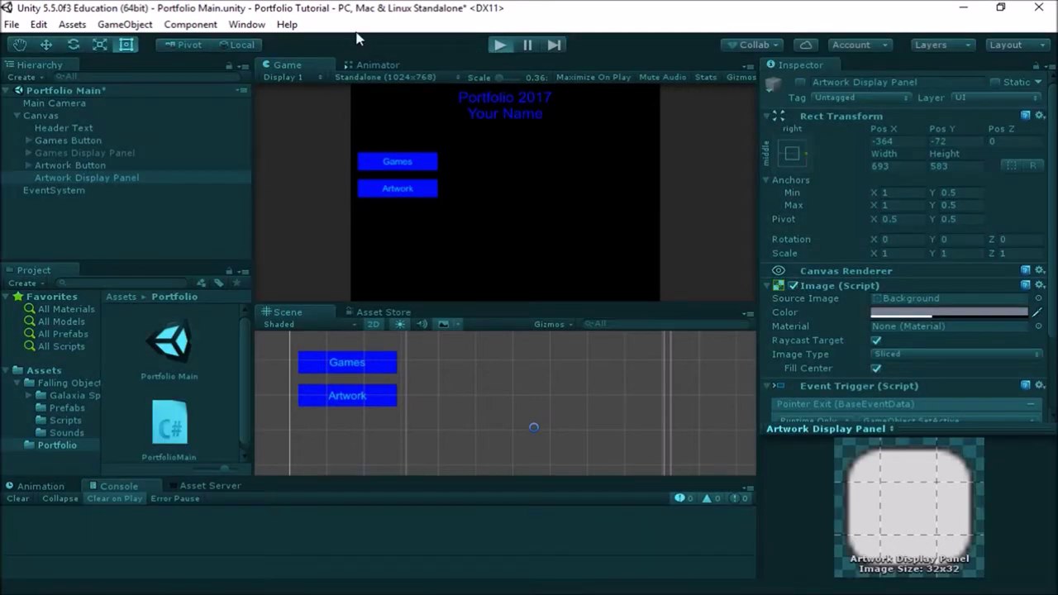
mouse_move(407, 193)
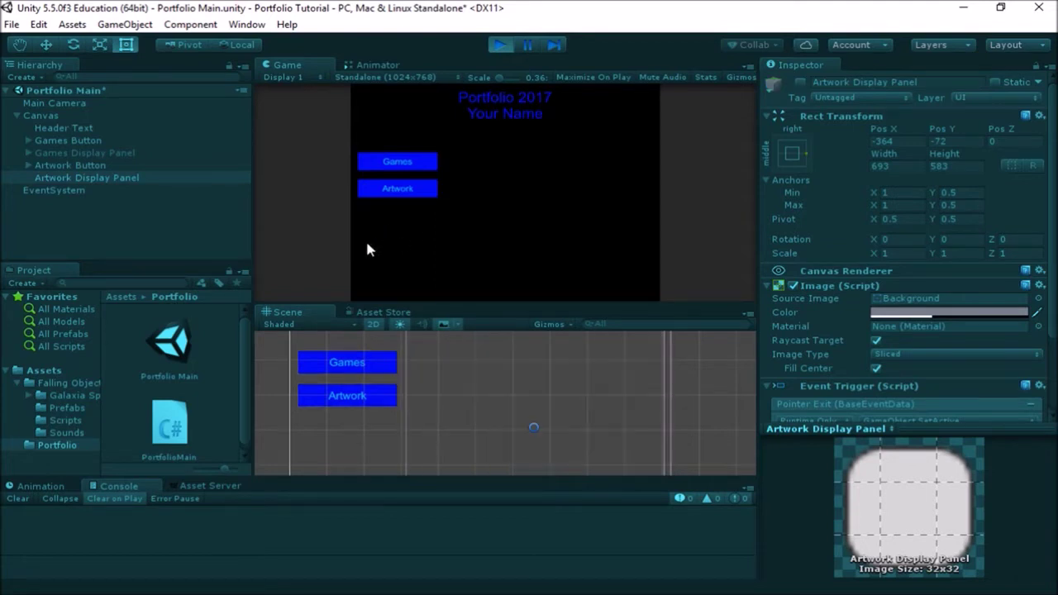
mouse_move(395, 163)
click(499, 44)
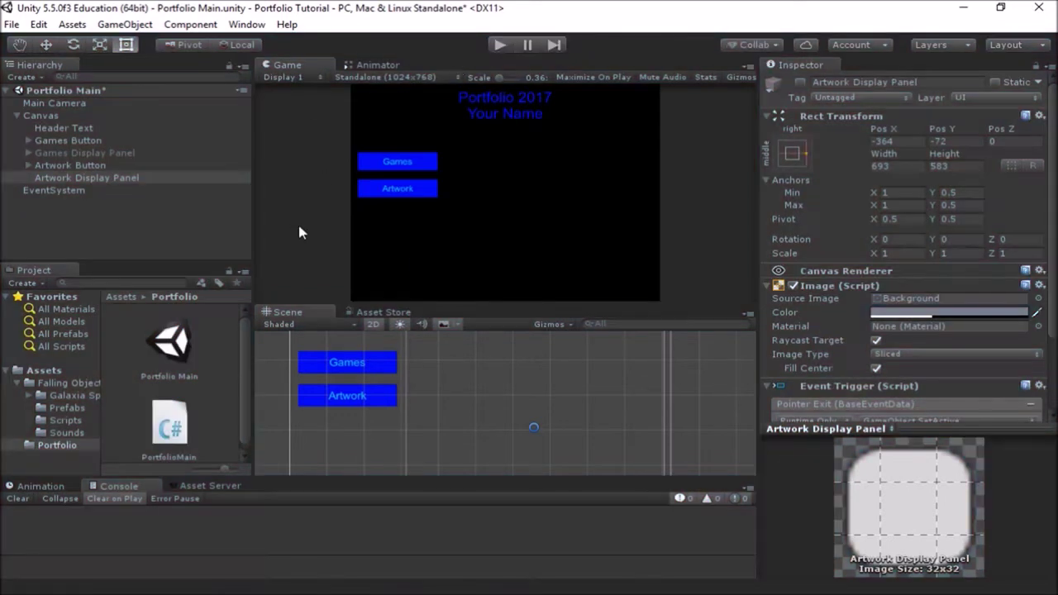
- Add a UI Button as a child of the Artwork Display Panel and reactivate the panel
click(80, 178)
right_click(92, 184)
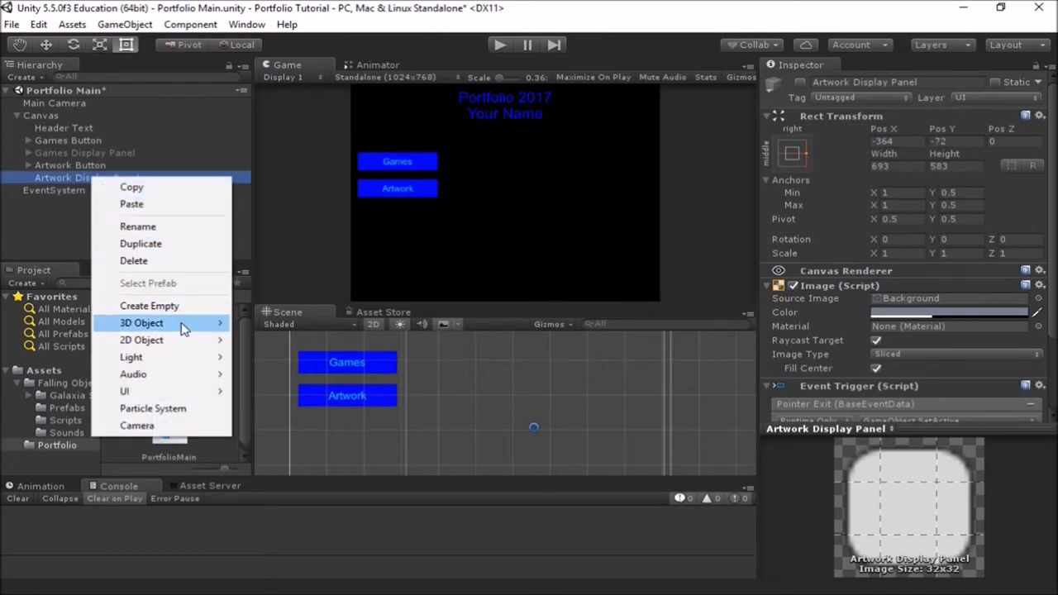
mouse_move(191, 396)
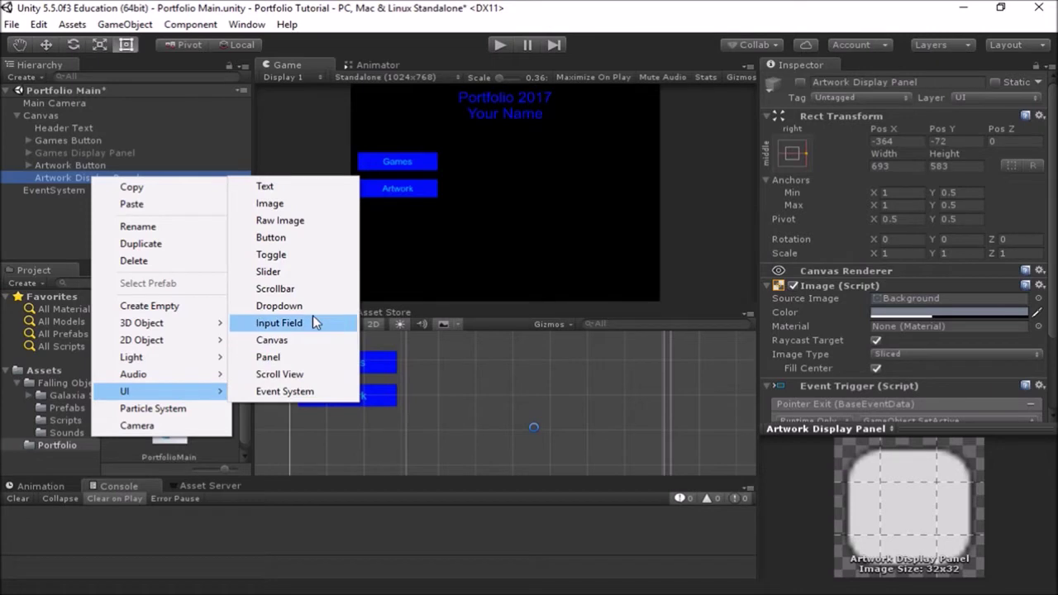
click(301, 240)
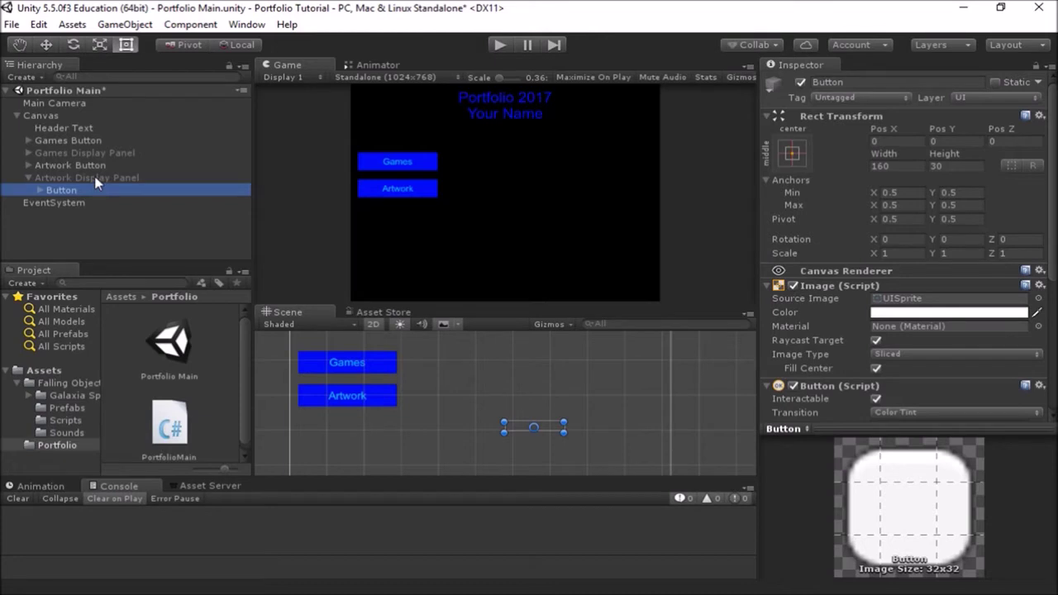
click(132, 177)
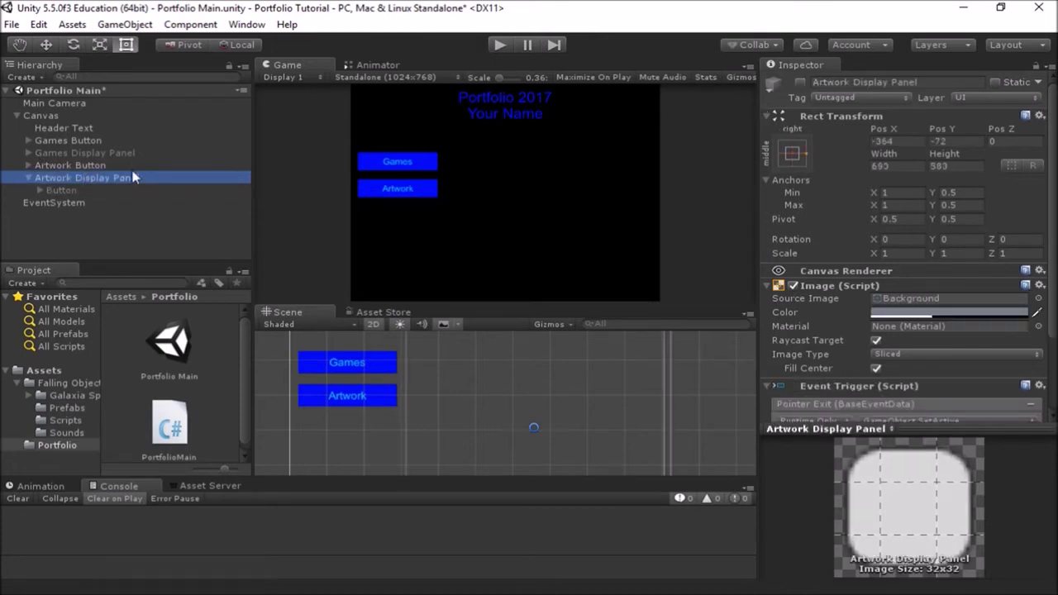
click(801, 82)
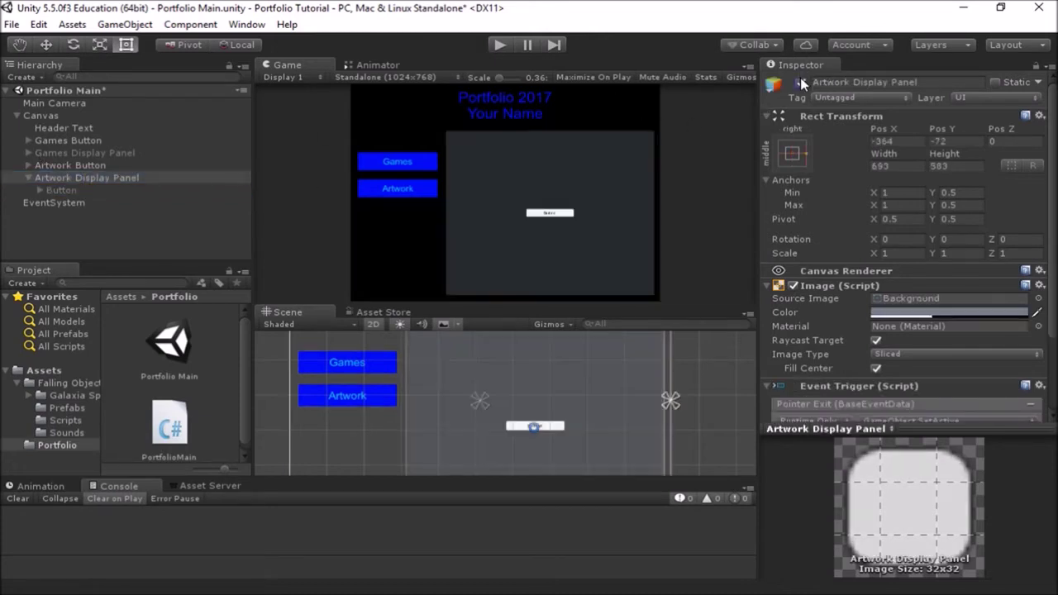
- Move the new button to the upper middle of the Artwork Display Panel and enlarge it to about 309 by 238
click(61, 190)
drag(556, 425, 556, 347)
scroll(579, 366, down, 3)
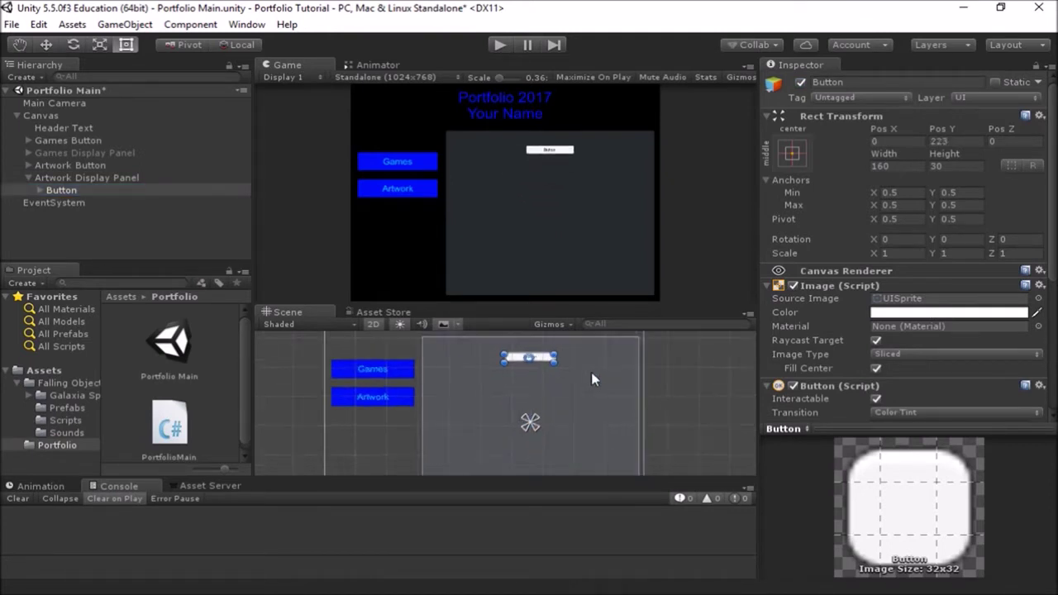
scroll(576, 387, up, 2)
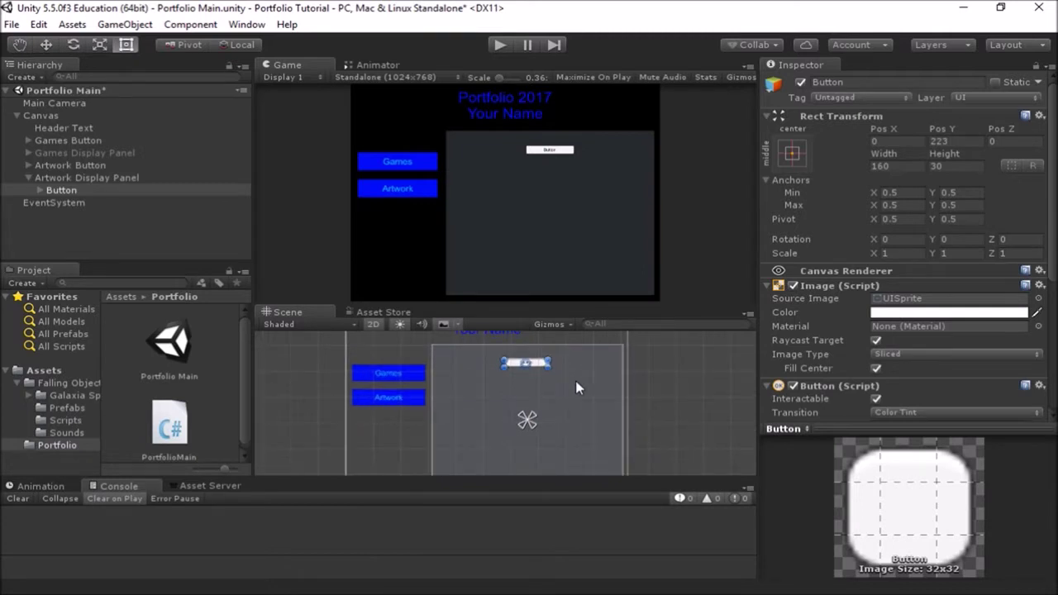
mouse_move(554, 373)
mouse_down()
mouse_move(589, 422)
mouse_move(546, 387)
mouse_up()
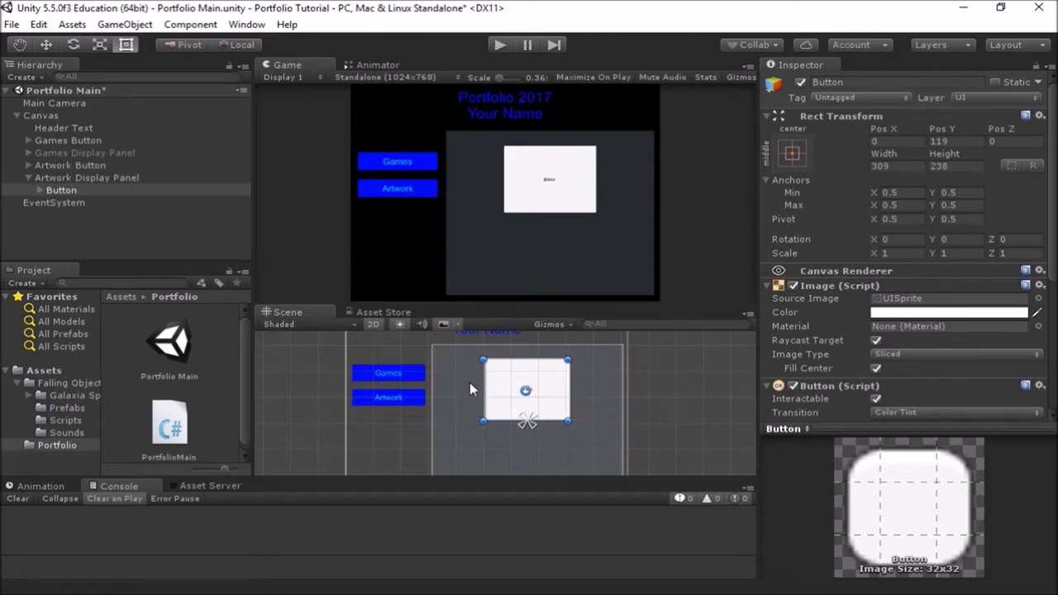
- Check the Falling Object Game Button's dimensions and set the new artwork button's width to 335 and height to 250
click(30, 154)
click(66, 164)
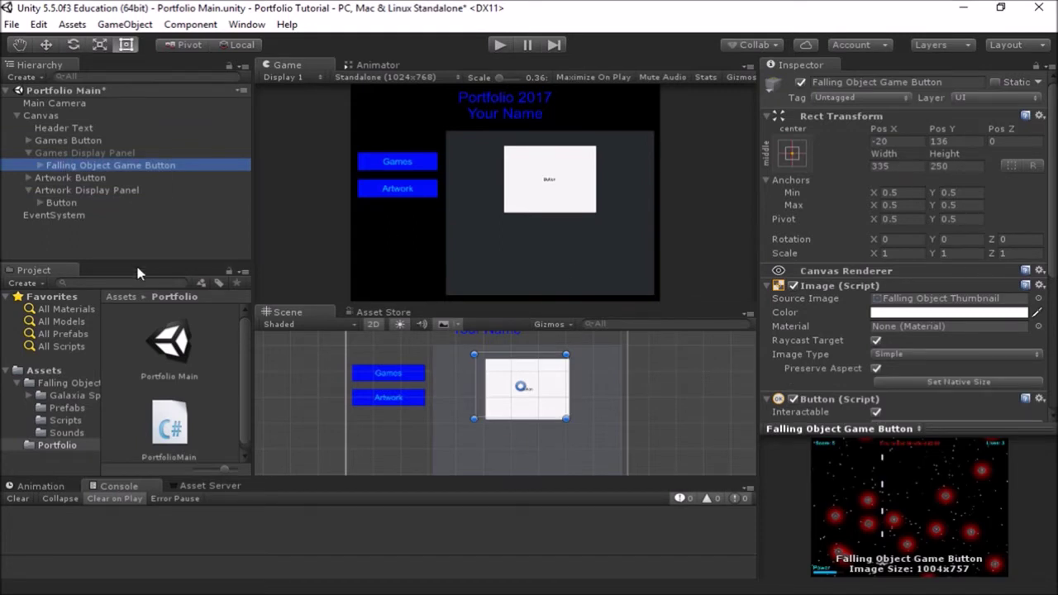
click(61, 202)
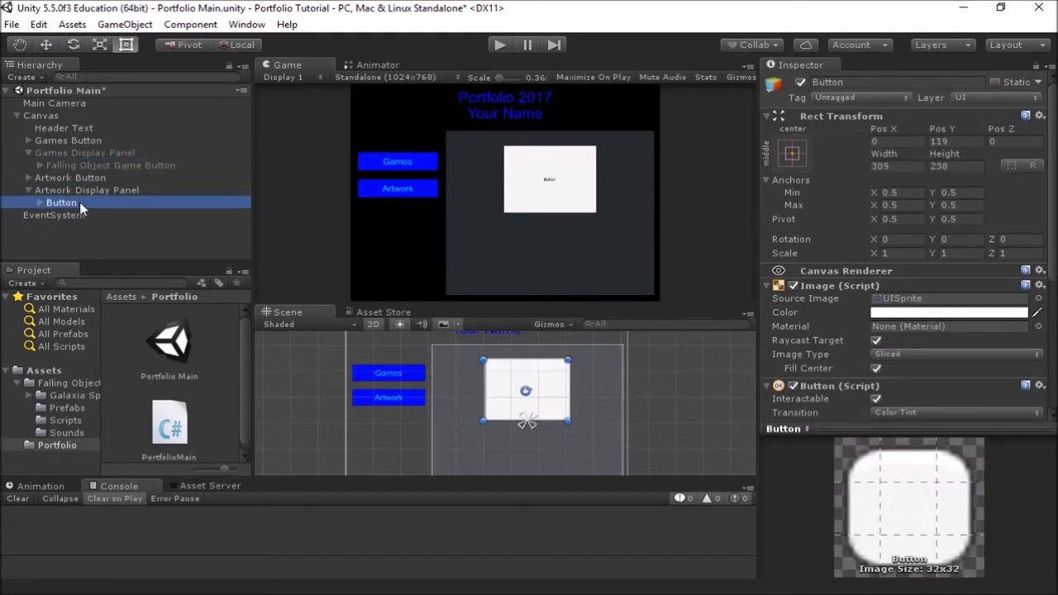
click(898, 166)
text(335)
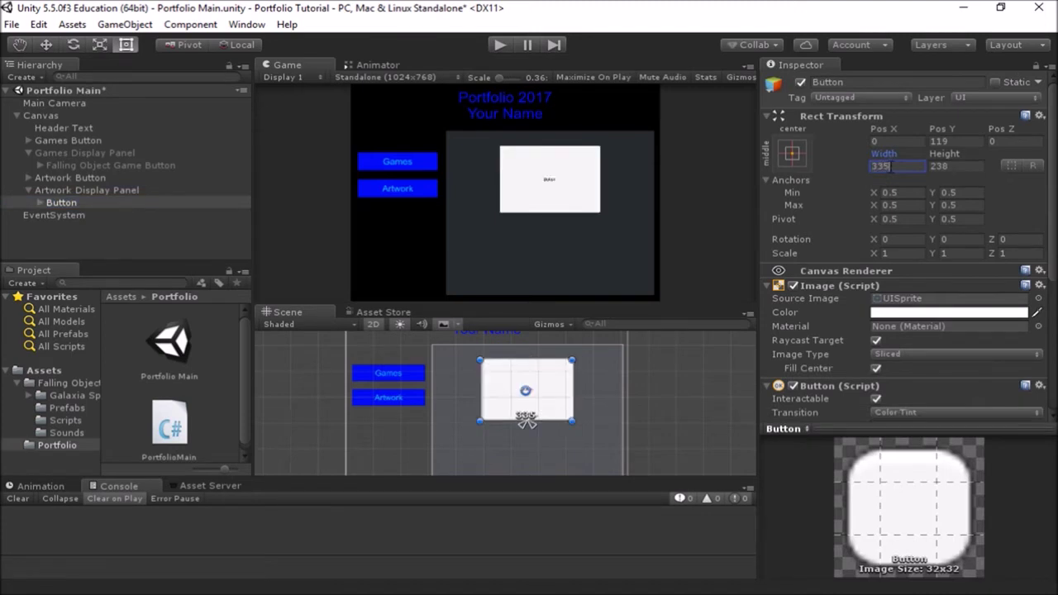
key(Tab)
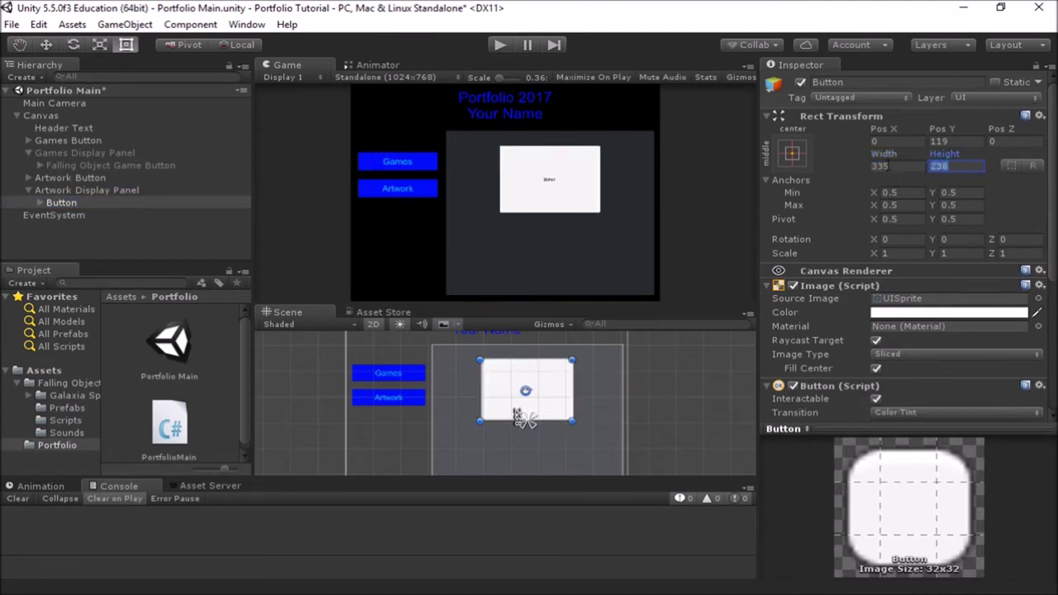
text(250)
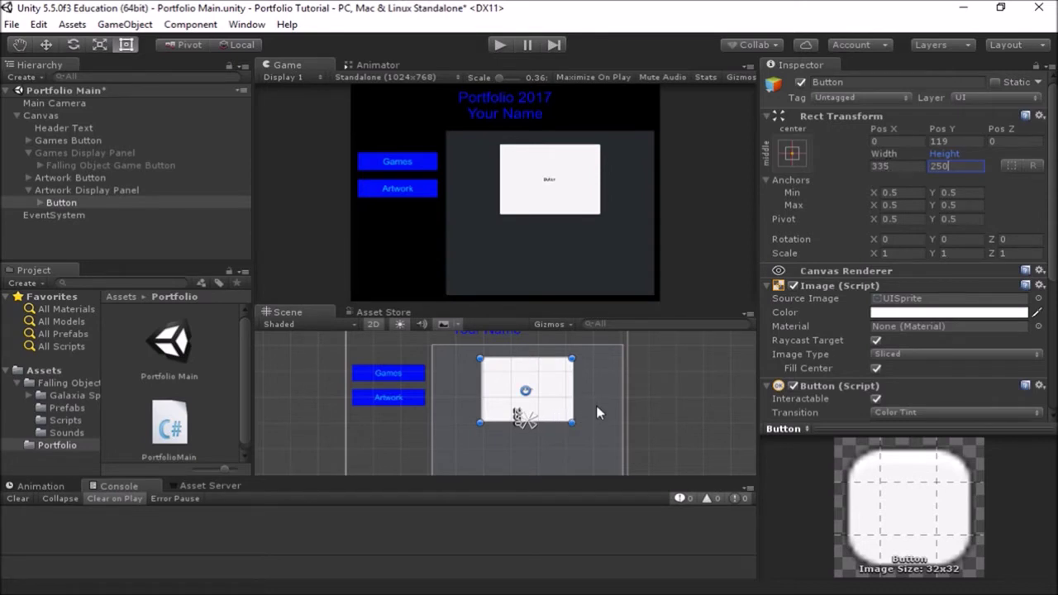
click(573, 402)
click(552, 398)
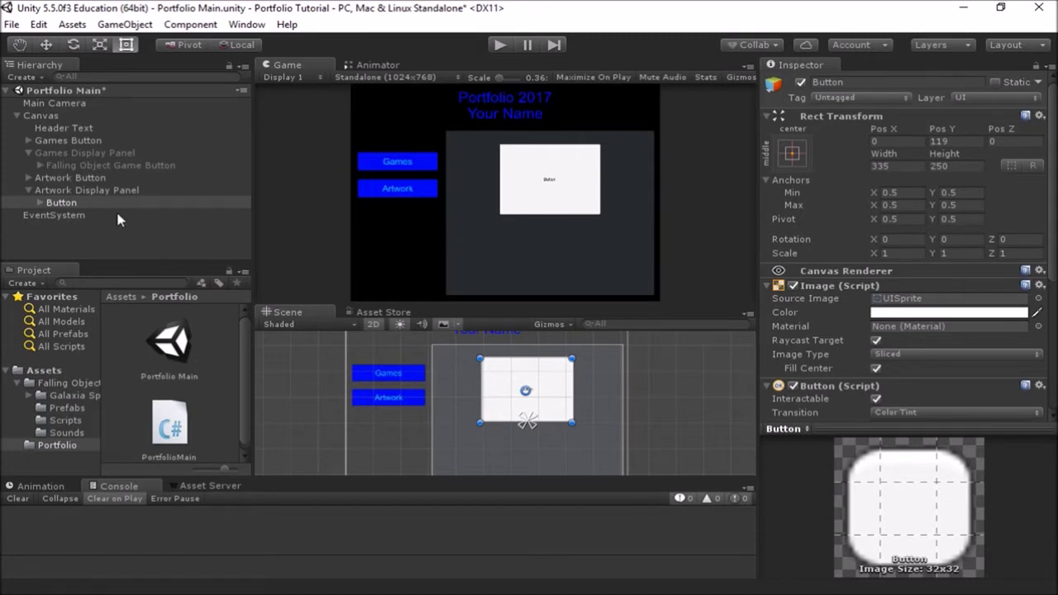
- Rename the new button in the Artwork Display Panel as Picture
click(80, 205)
key(F2)
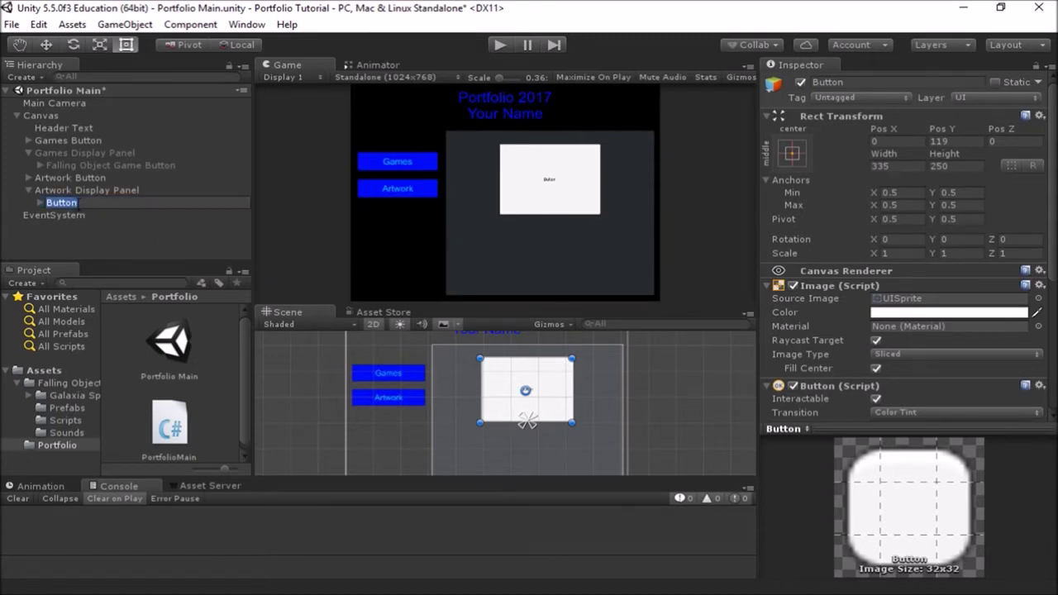
text(Picture)
click(125, 234)
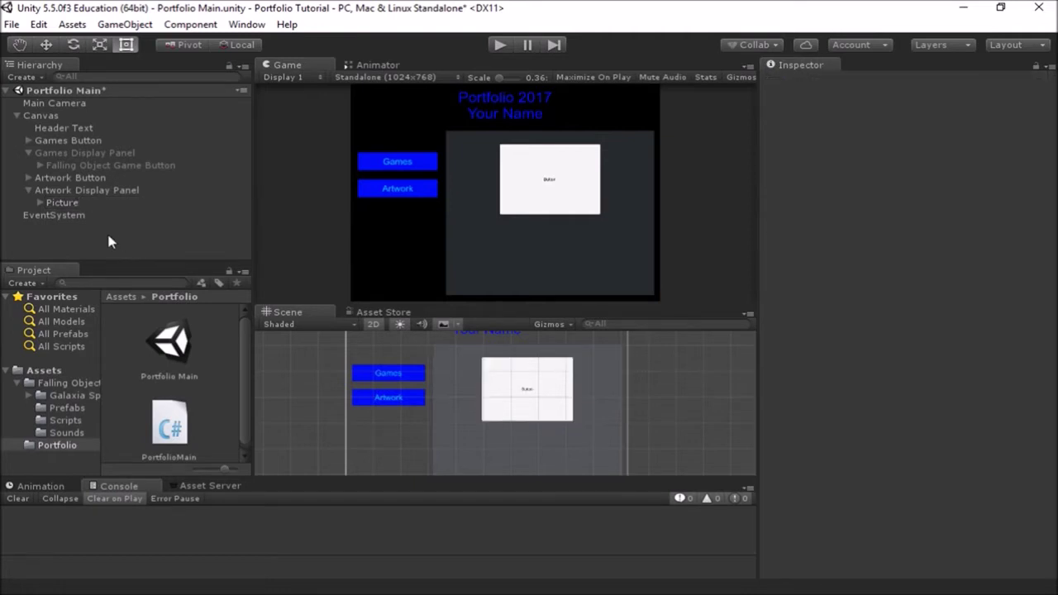
- Import the Asteriods Thumbnail image into the project's Portfolio folder
click(88, 207)
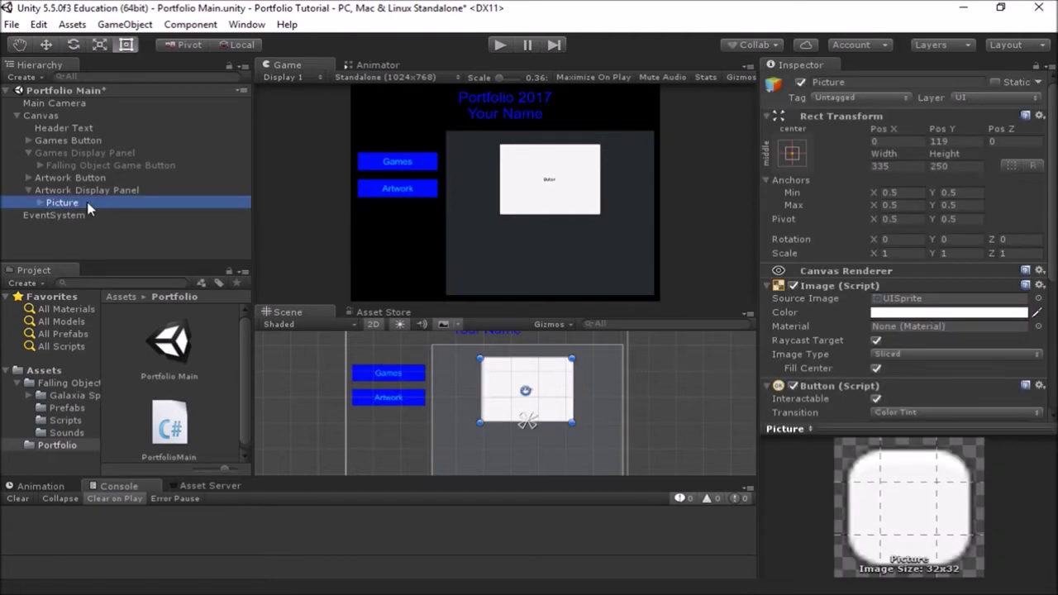
click(40, 204)
click(40, 204)
drag(62, 592, 53, 446)
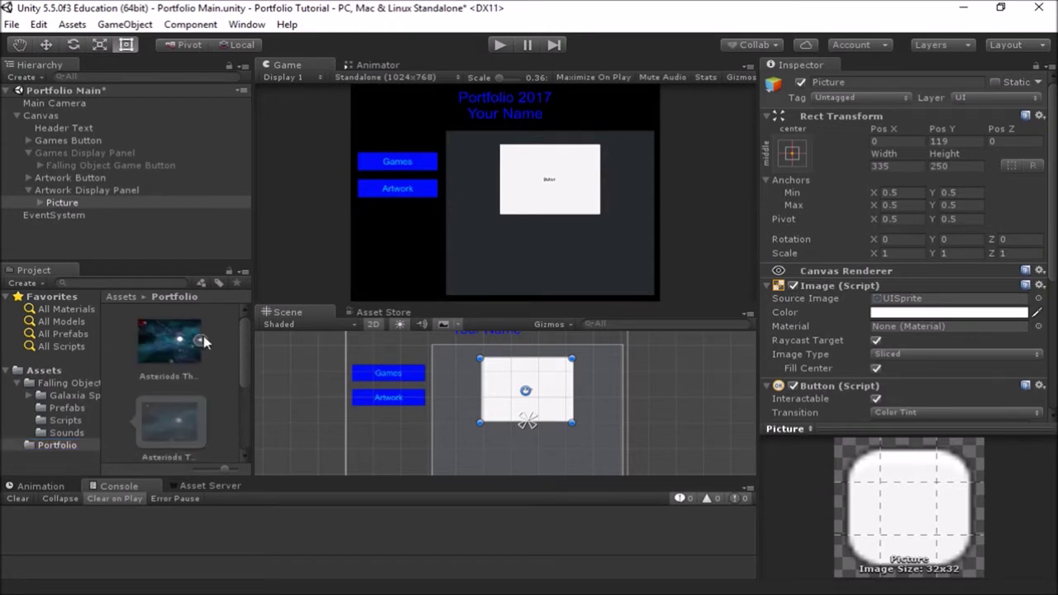
- Assign the Asteriods Thumbnail sprite as the Picture button's source image
click(166, 352)
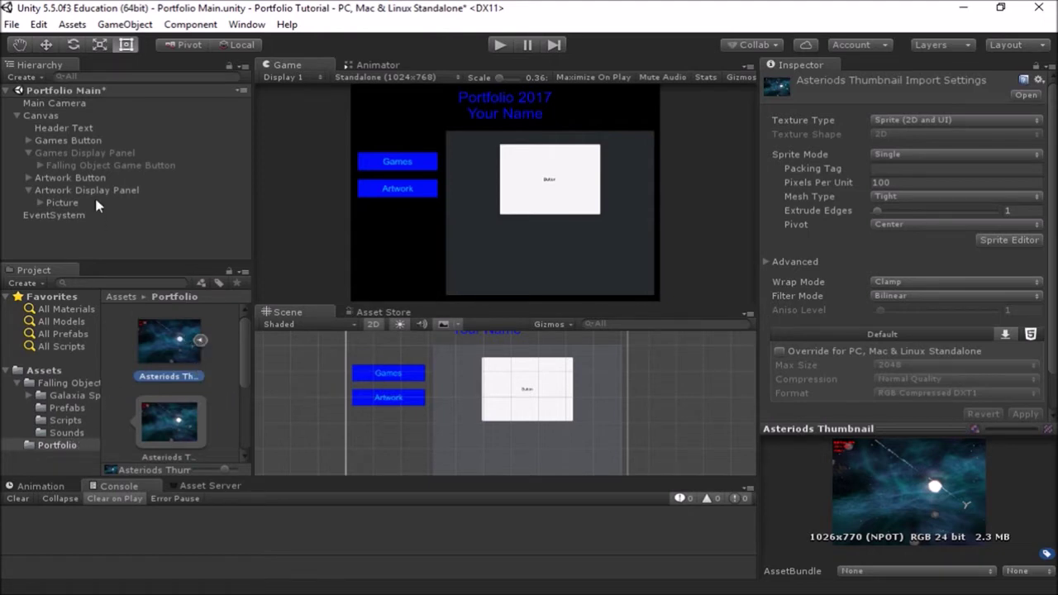
click(65, 204)
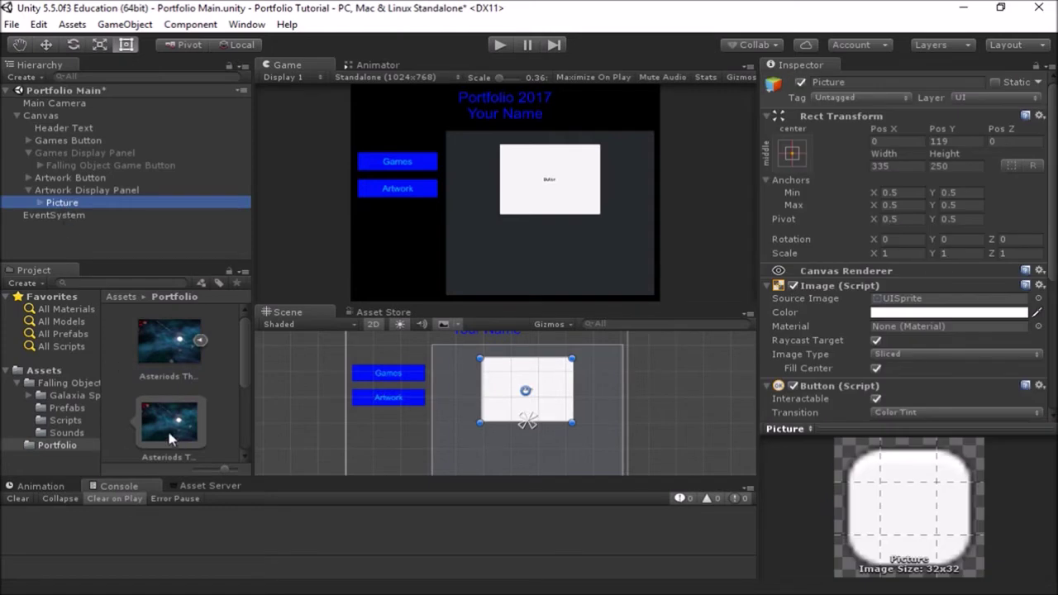
drag(168, 419, 935, 306)
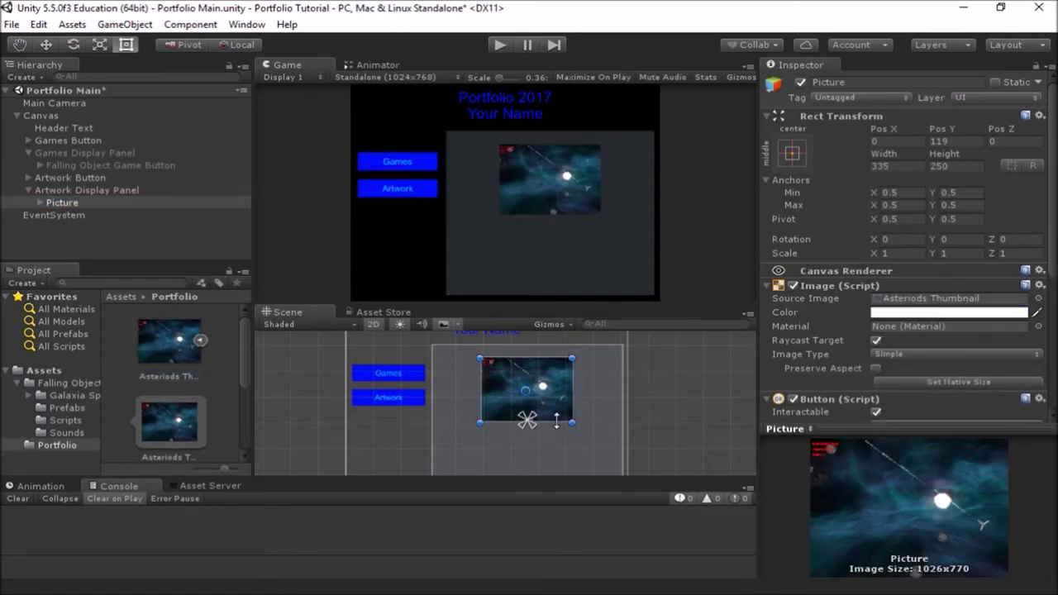
scroll(530, 422, up, 6)
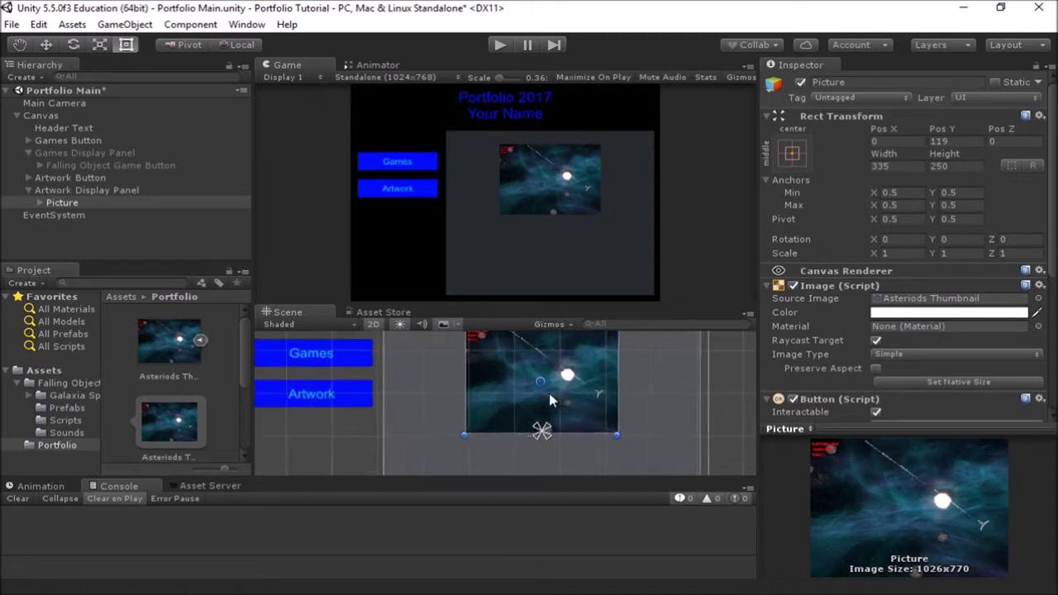
scroll(574, 372, down, 3)
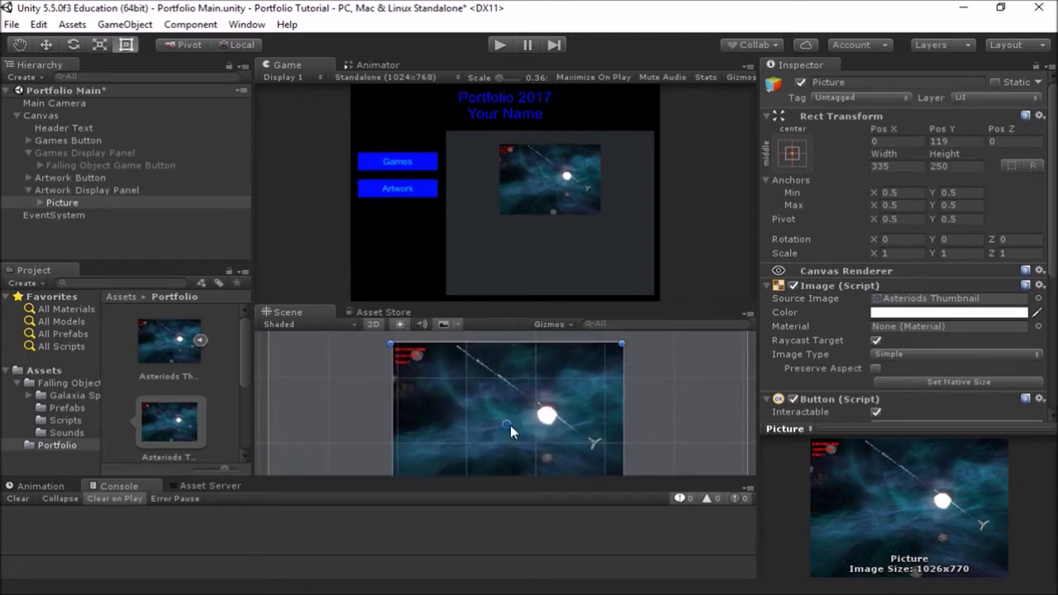
scroll(510, 421, down, 4)
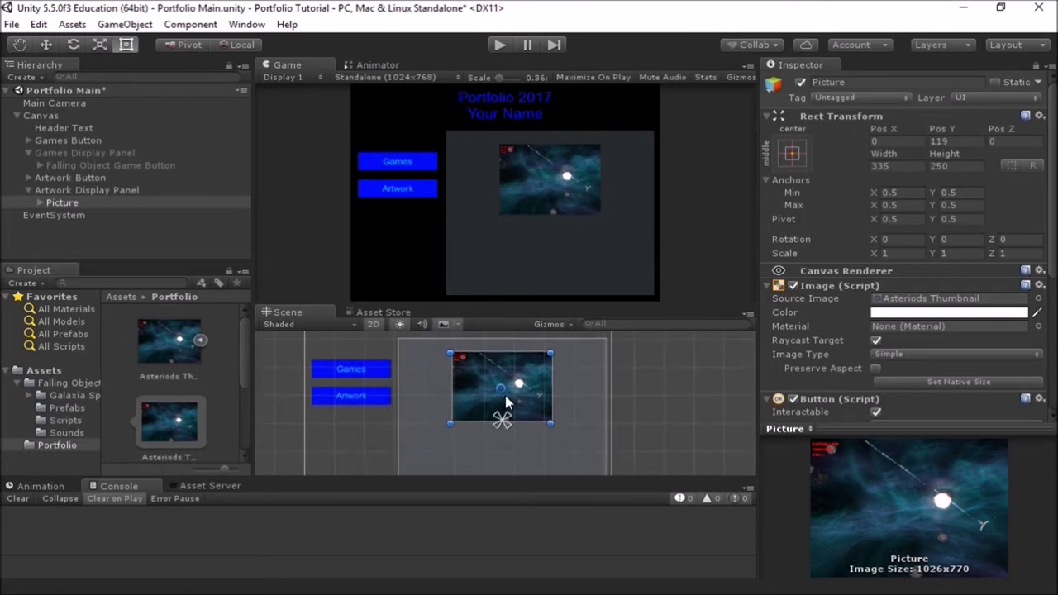
scroll(507, 403, down, 2)
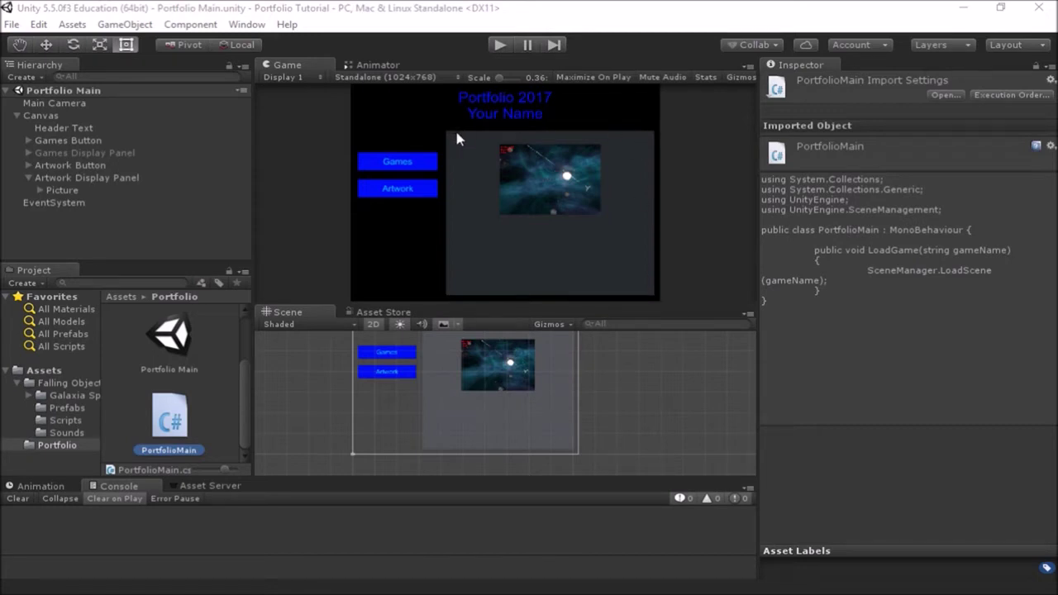
- Add a UI Image as a child of the Canvas and rename it Display Image
click(53, 115)
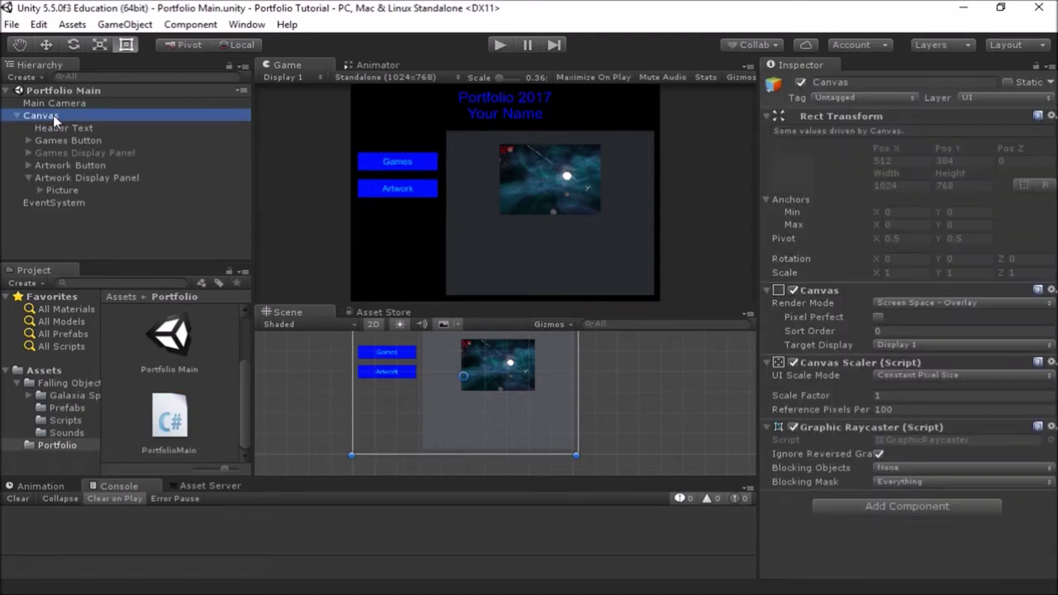
right_click(53, 115)
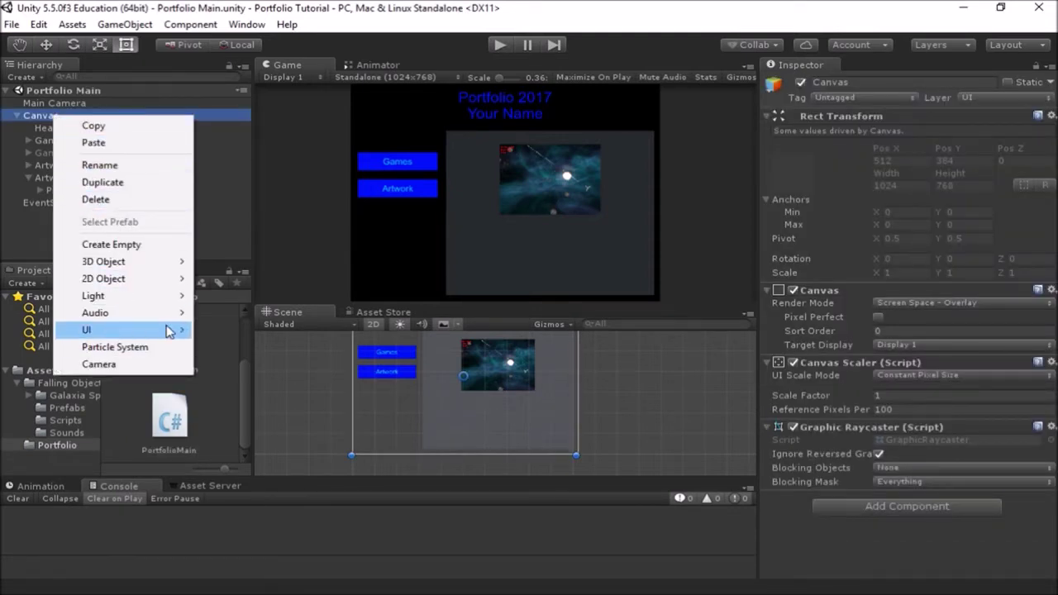
mouse_move(169, 331)
click(245, 350)
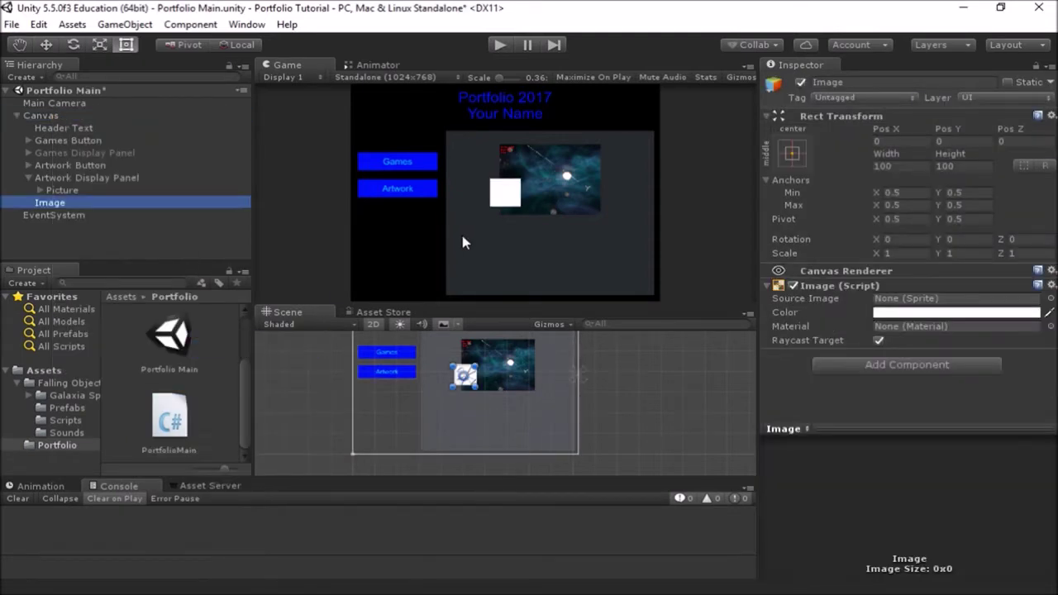
click(63, 202)
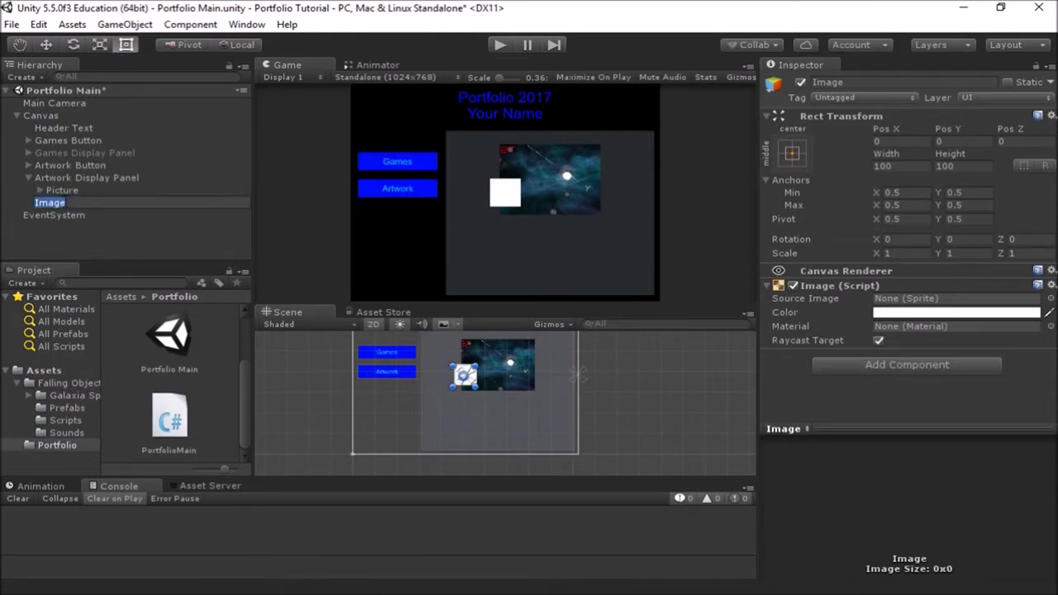
text(Display Image)
key(Return)
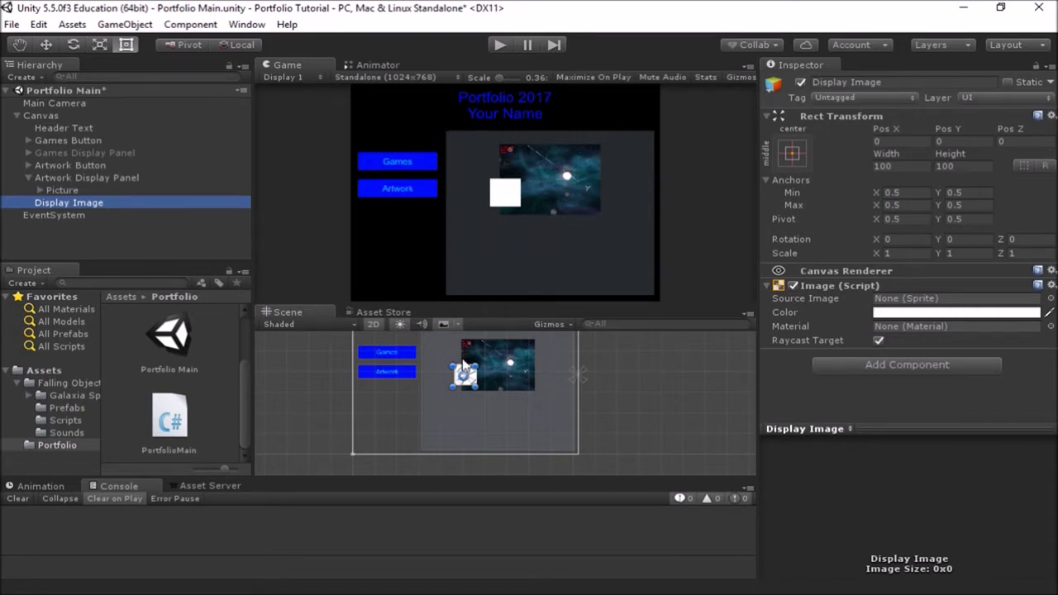
- Enlarge the Display Image to about 693 by 583 so it covers the whole Artwork Display Panel
scroll(475, 380, up, 4)
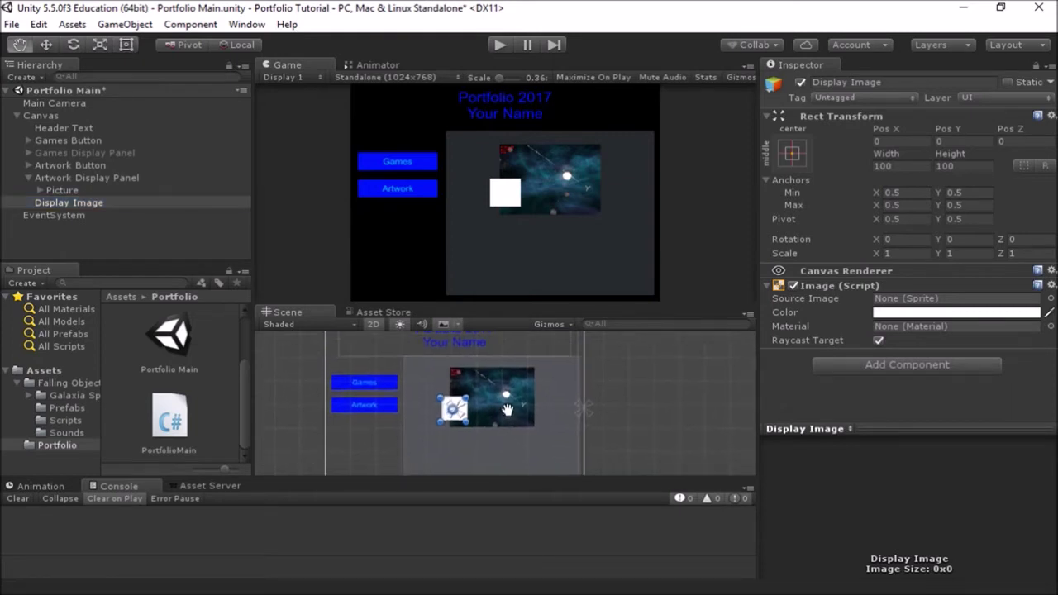
drag(460, 374, 463, 332)
drag(460, 393, 538, 457)
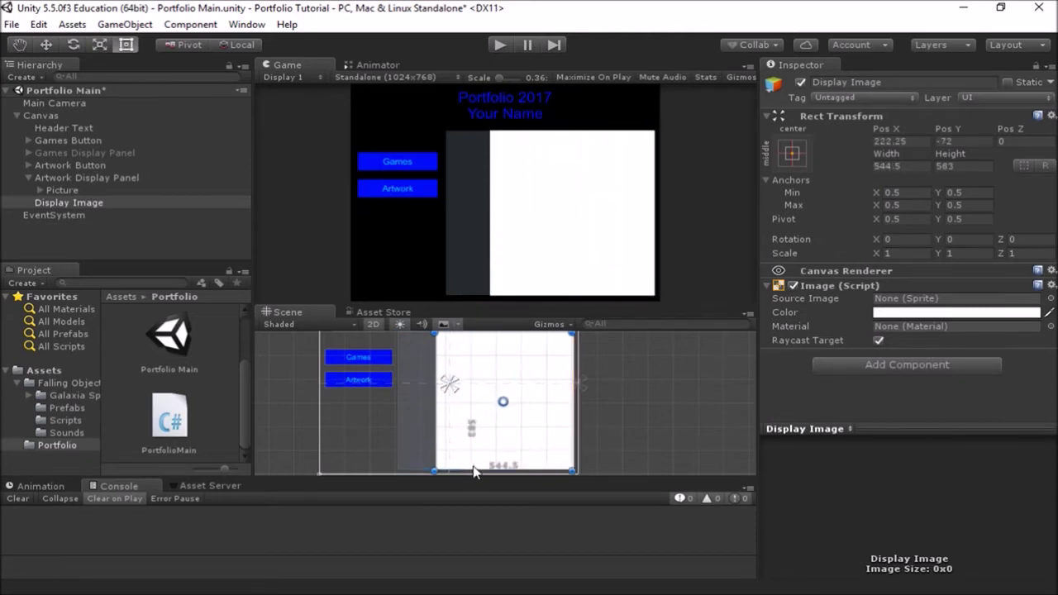
drag(434, 472, 398, 471)
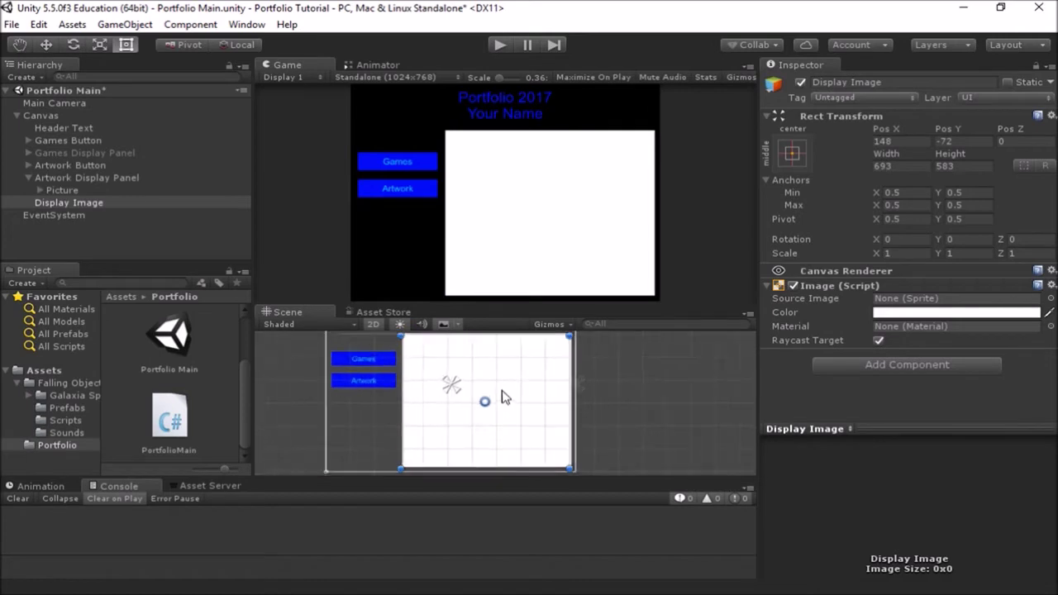
scroll(500, 398, down, 2)
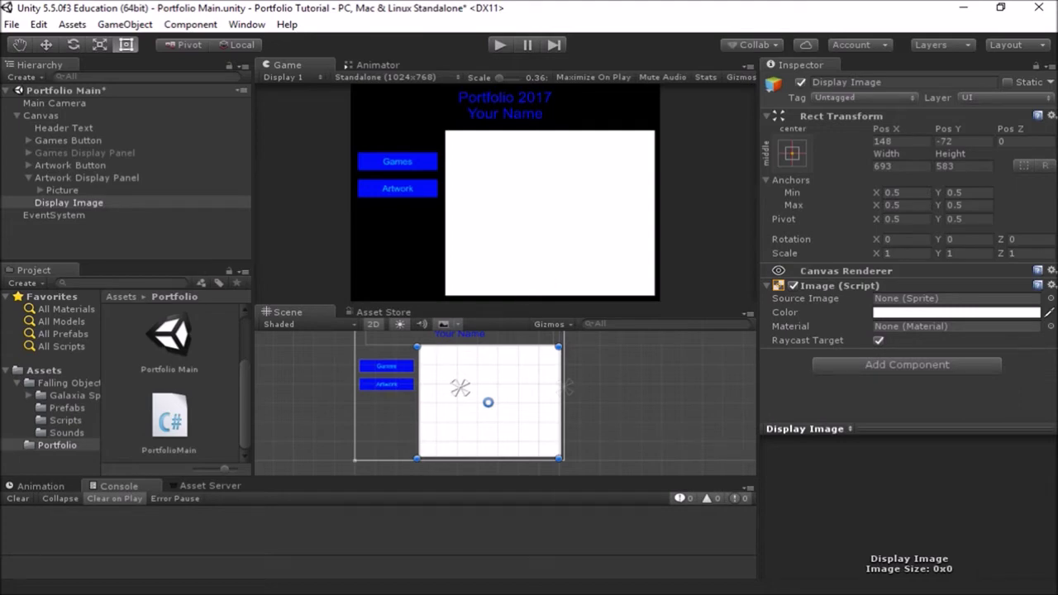
- Switch to MonoDevelop and declare public void ShowImage(Sprite image) below the LoadGame method in PortfolioMain.cs
key(alt+Tab)
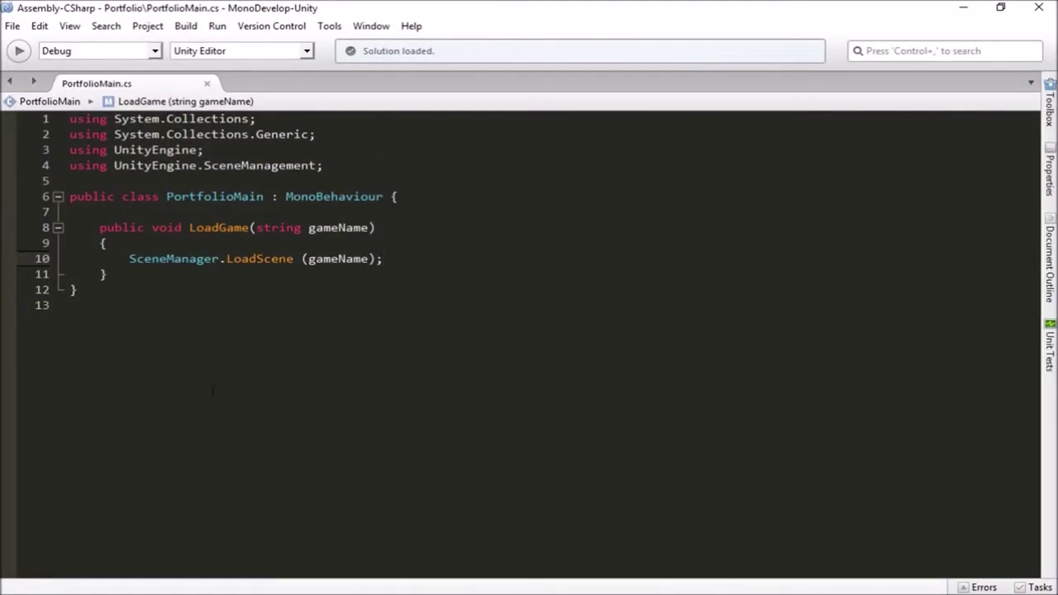
click(137, 279)
key(Return)
key(Return)
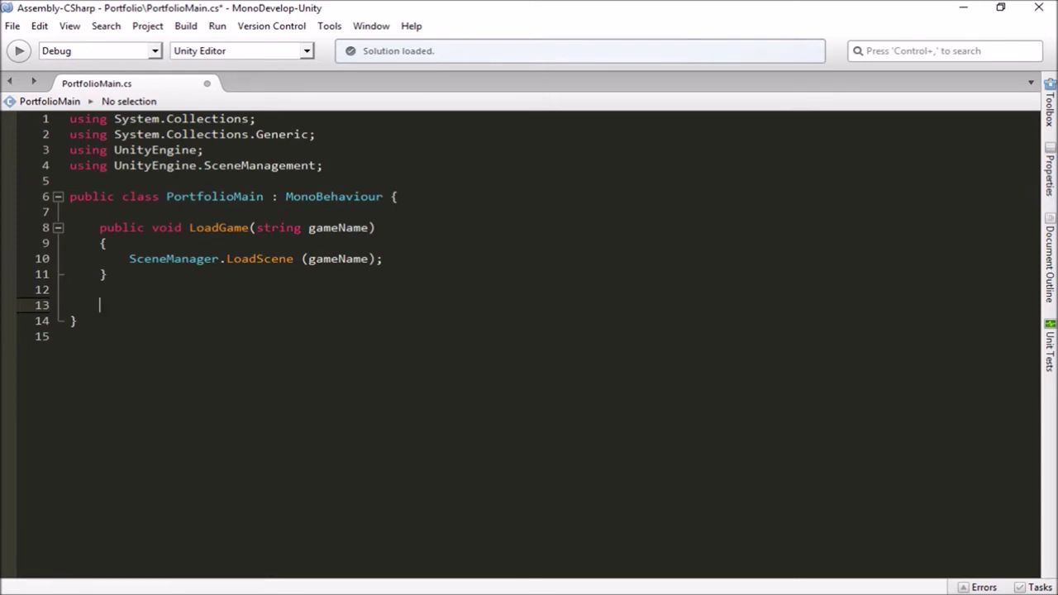
text(public void Show)
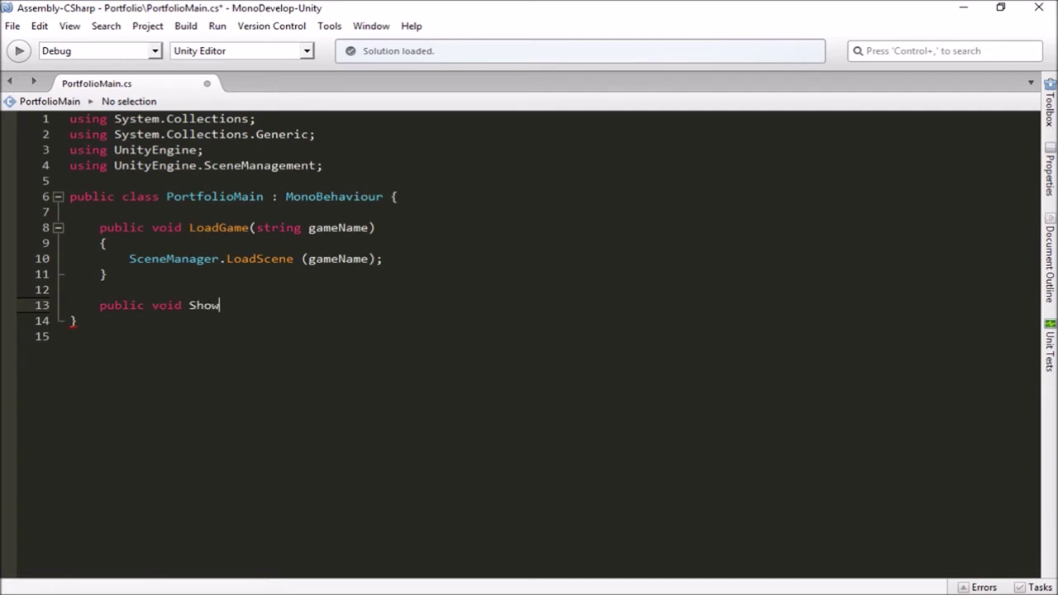
text(Image())
key(Left)
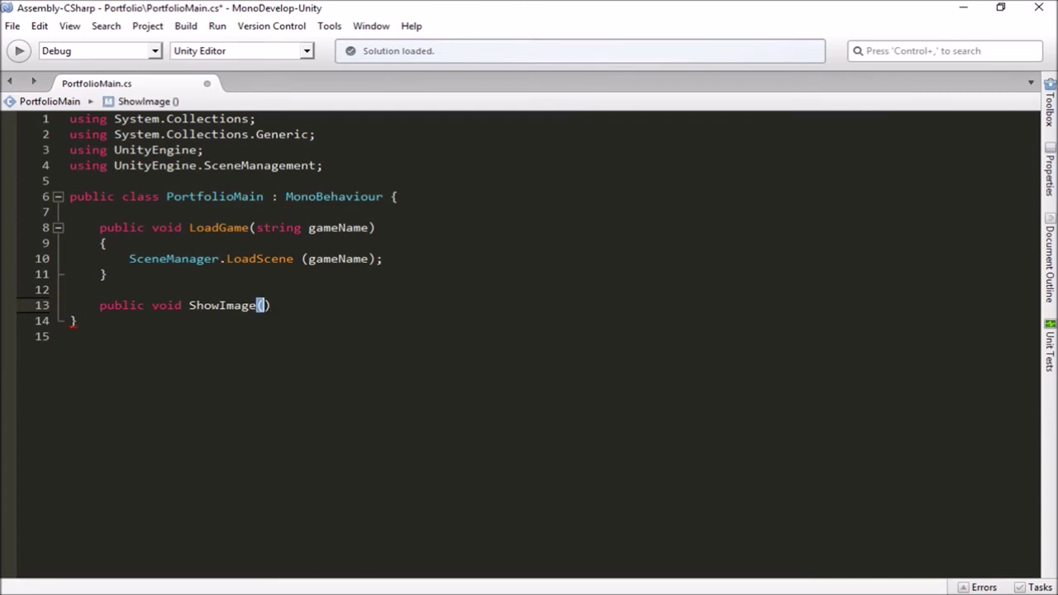
text(Sp)
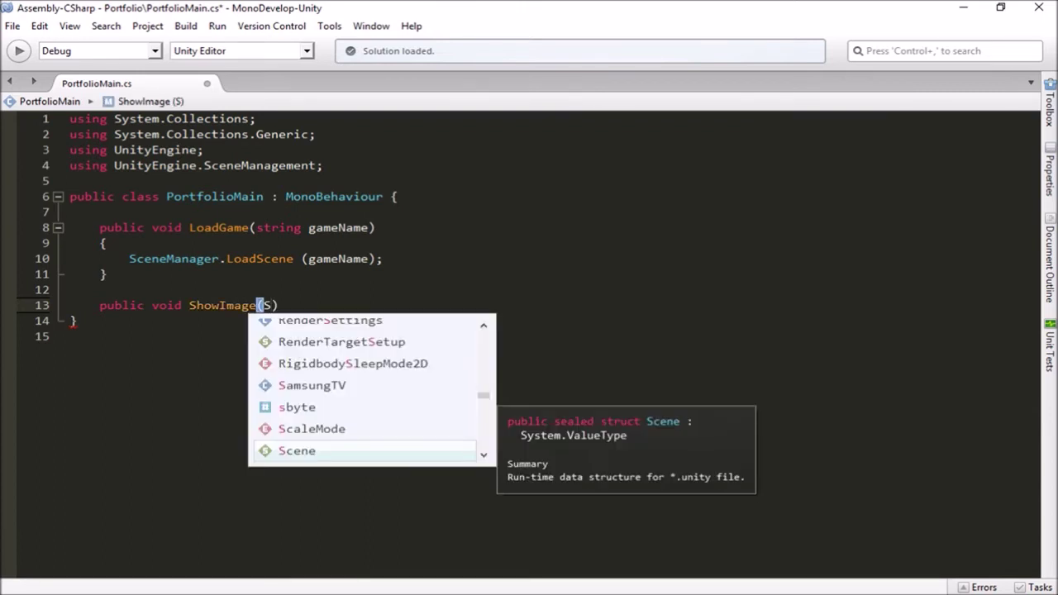
text(rite )
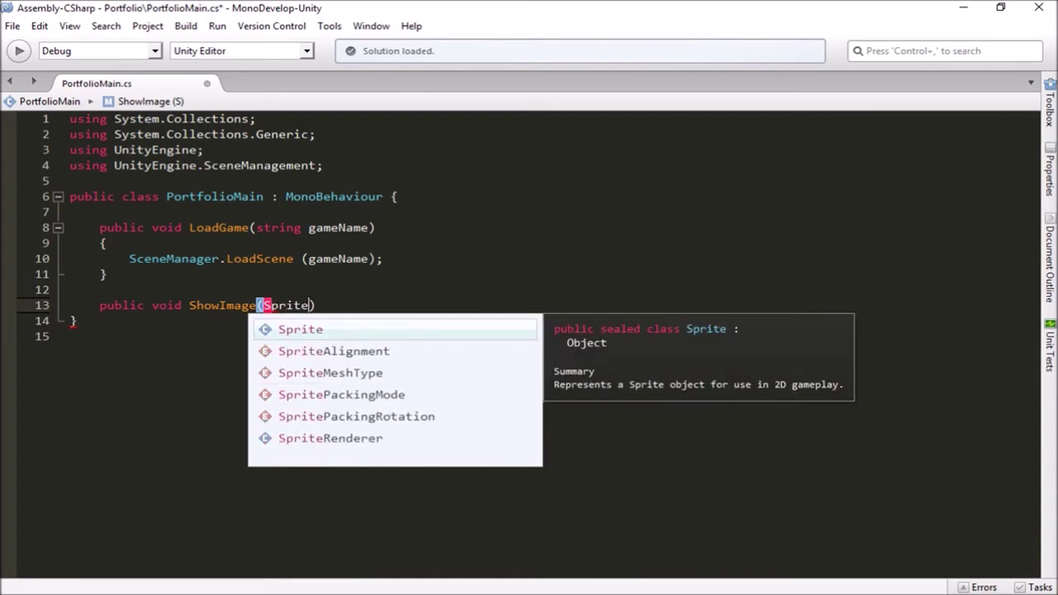
text(image)
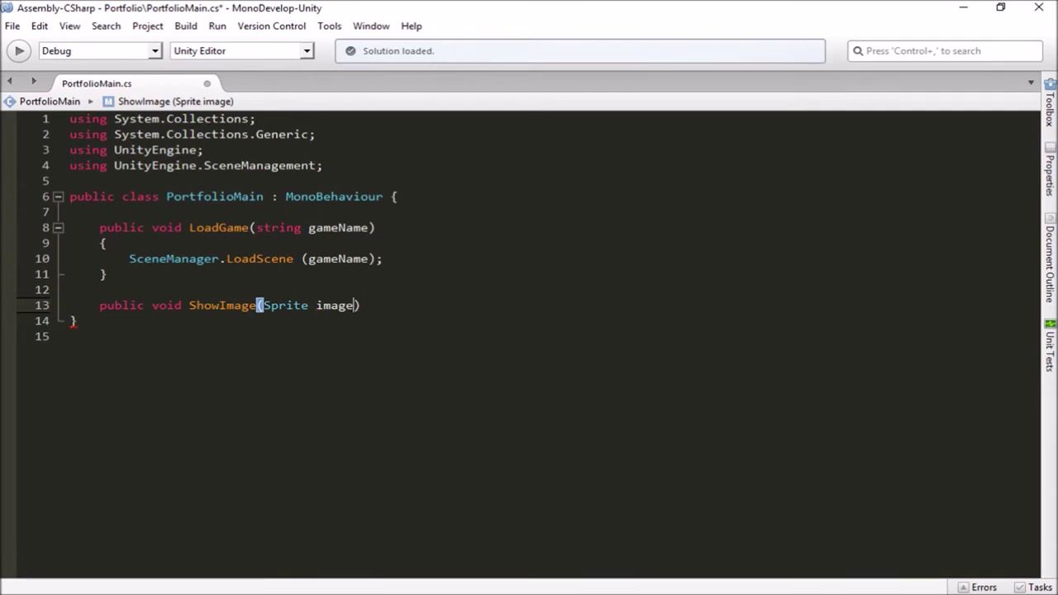
- Give the ShowImage method an empty body enclosed in braces
key(Return)
text({)
key(Return)
key(Return)
text(})
click(129, 336)
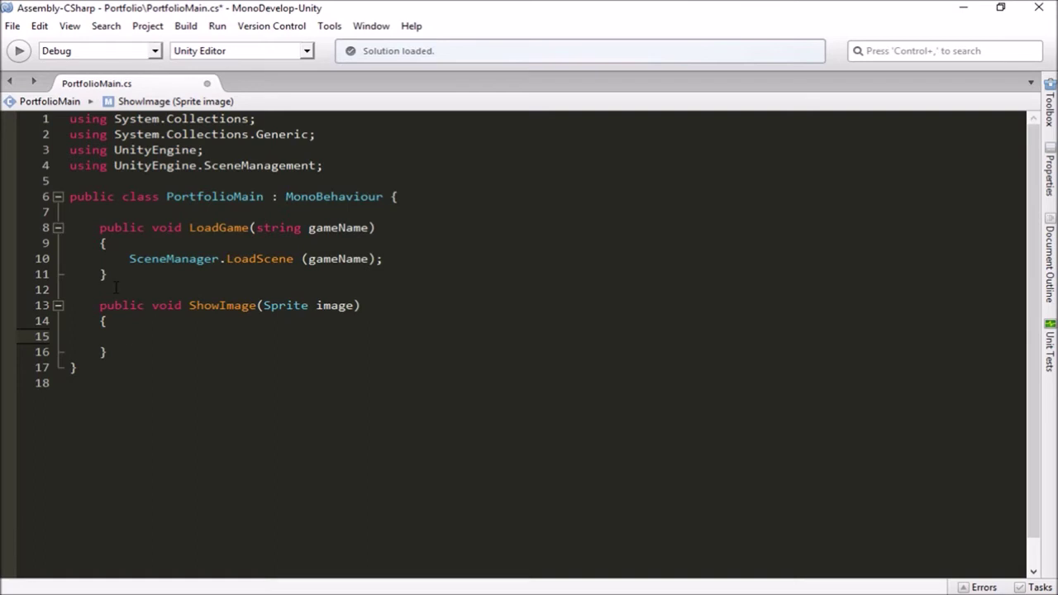
- Insert two blank lines above the LoadGame method at the start of the PortfolioMain class
click(135, 213)
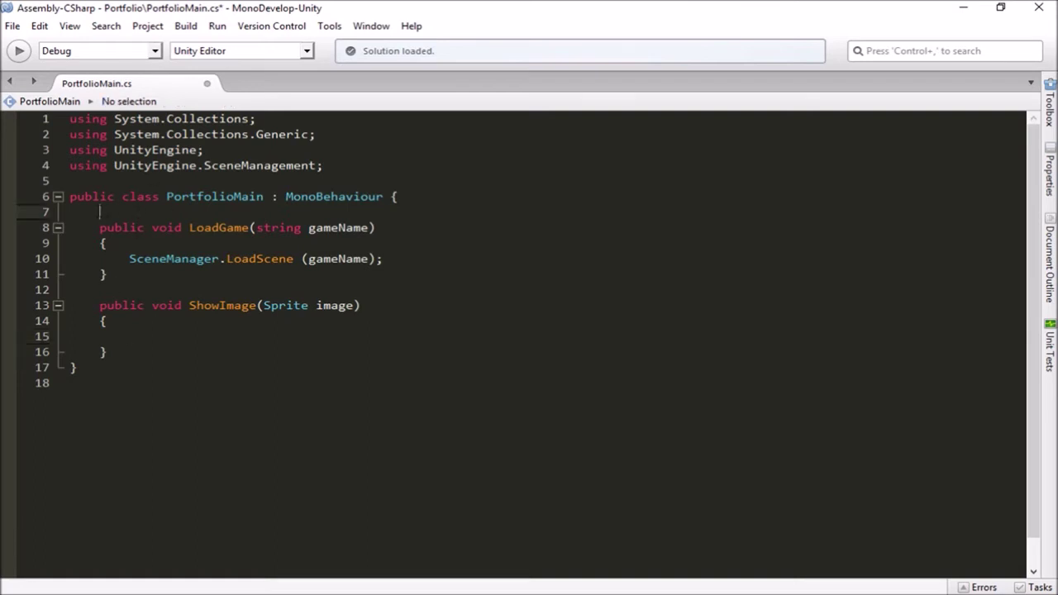
key(Return)
key(Return)
key(Up)
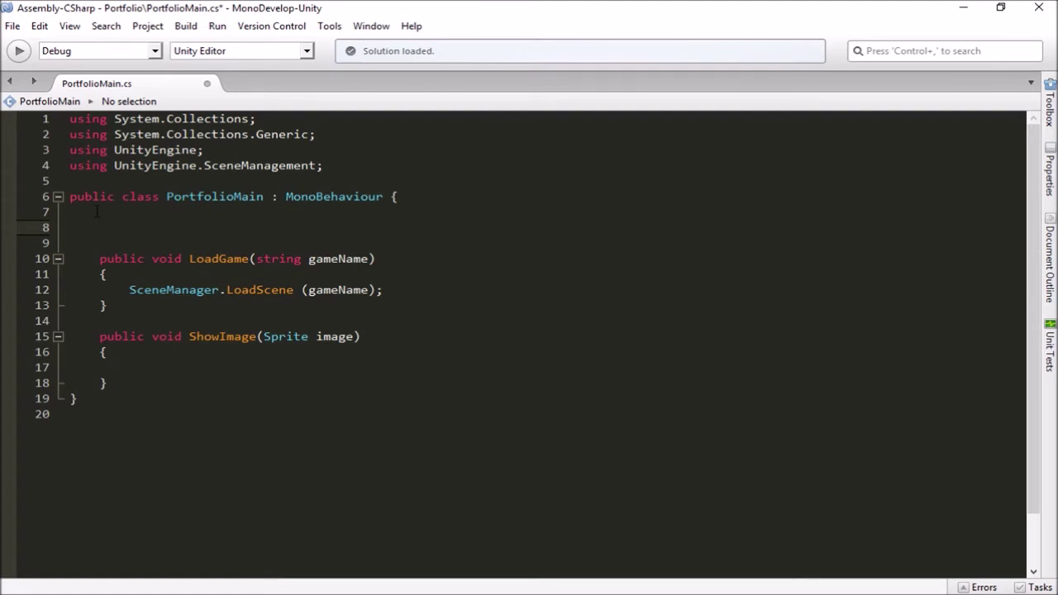
- Add the directive using UnityEngine.UI; below the SceneManagement directive
click(330, 167)
key(Return)
text(u)
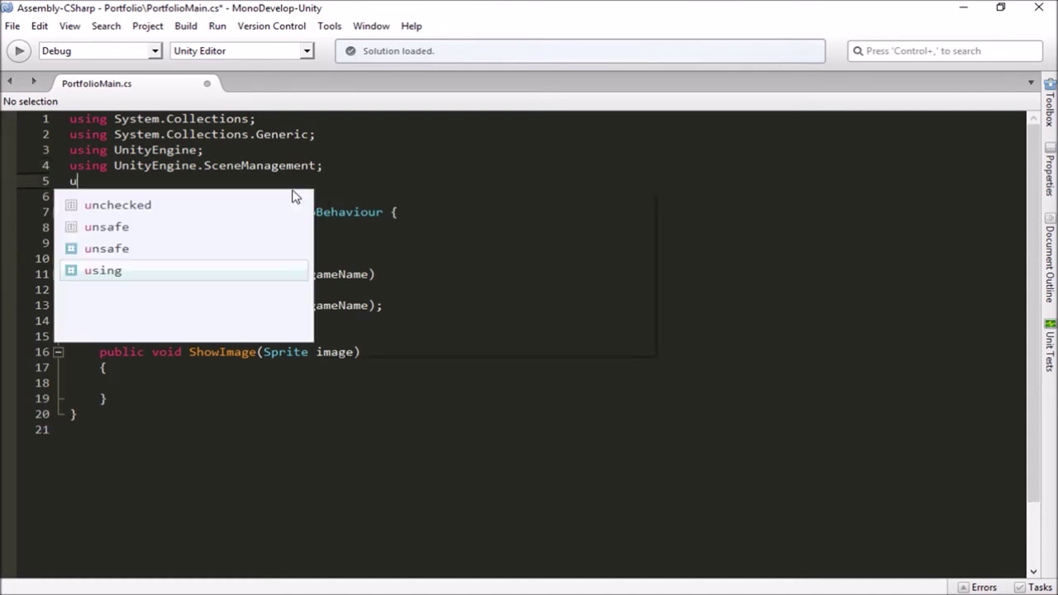
text(sing Un)
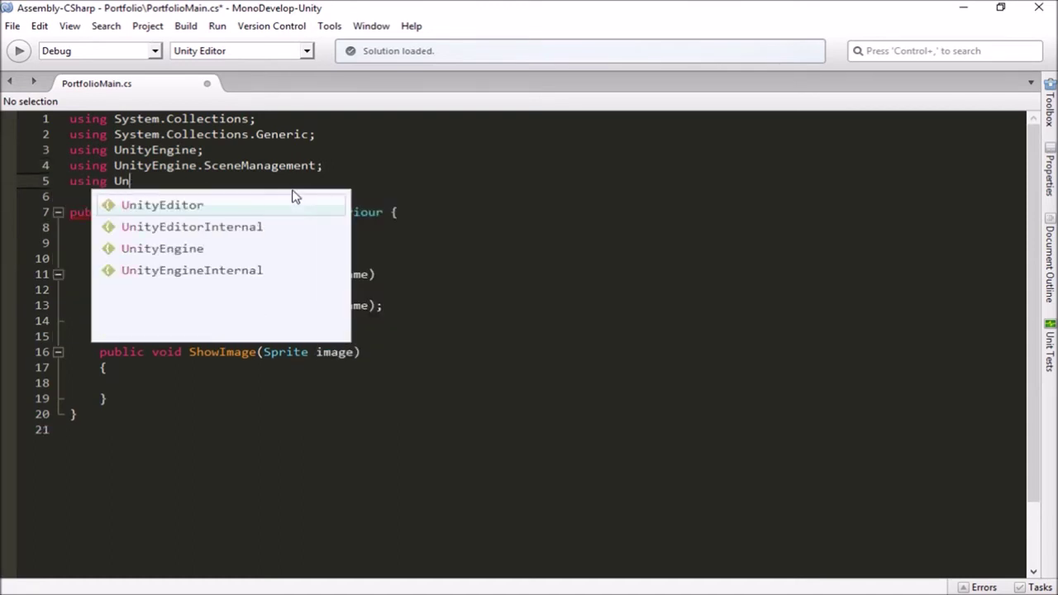
key(Down)
key(Down)
key(Return)
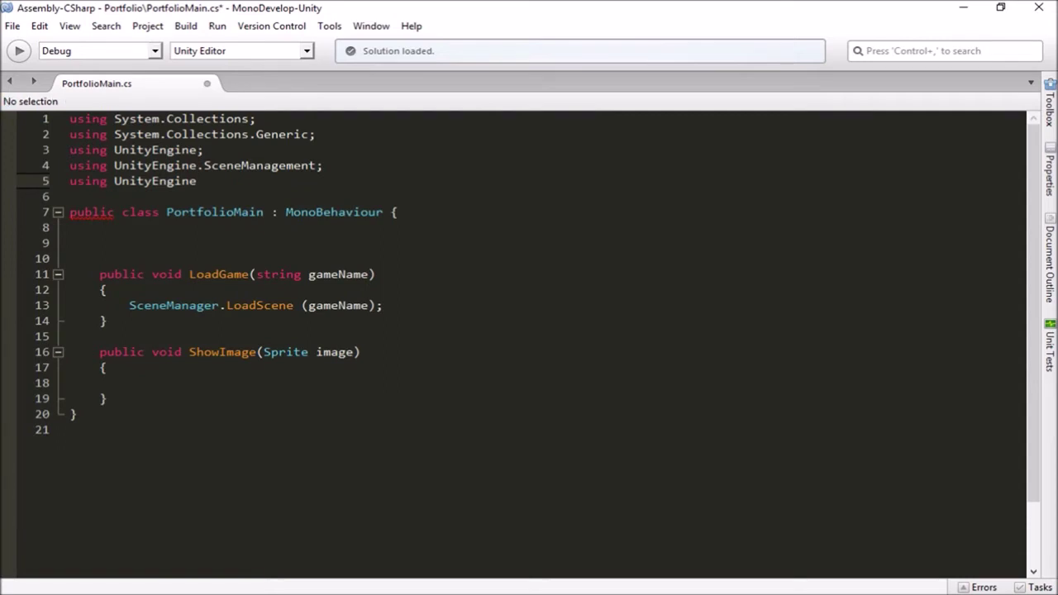
text(.UI;)
- Declare the field public Image displayImage; at the start of the PortfolioMain class
click(164, 243)
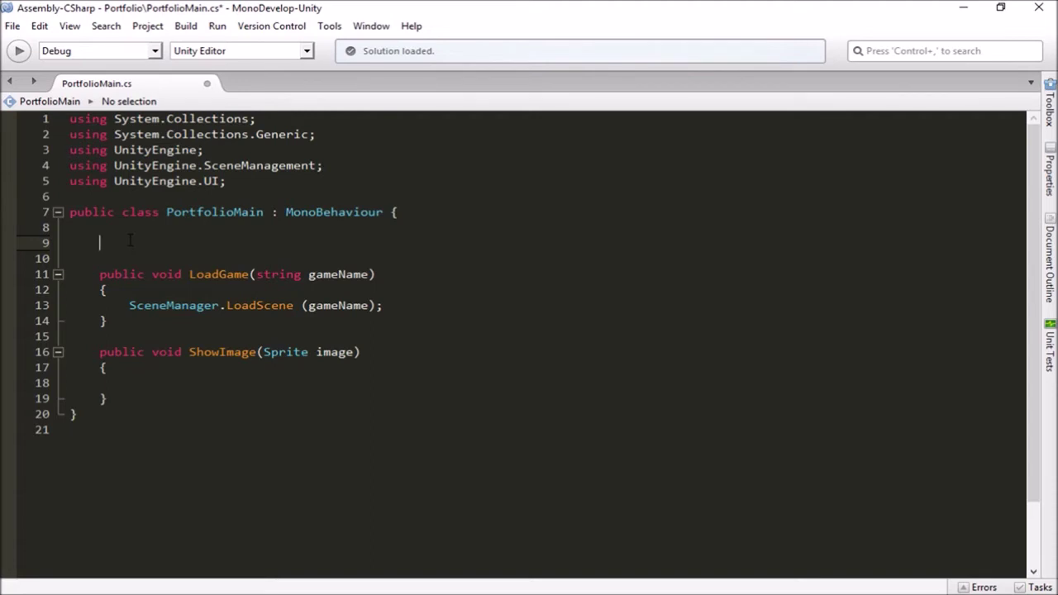
text(Image displayImage)
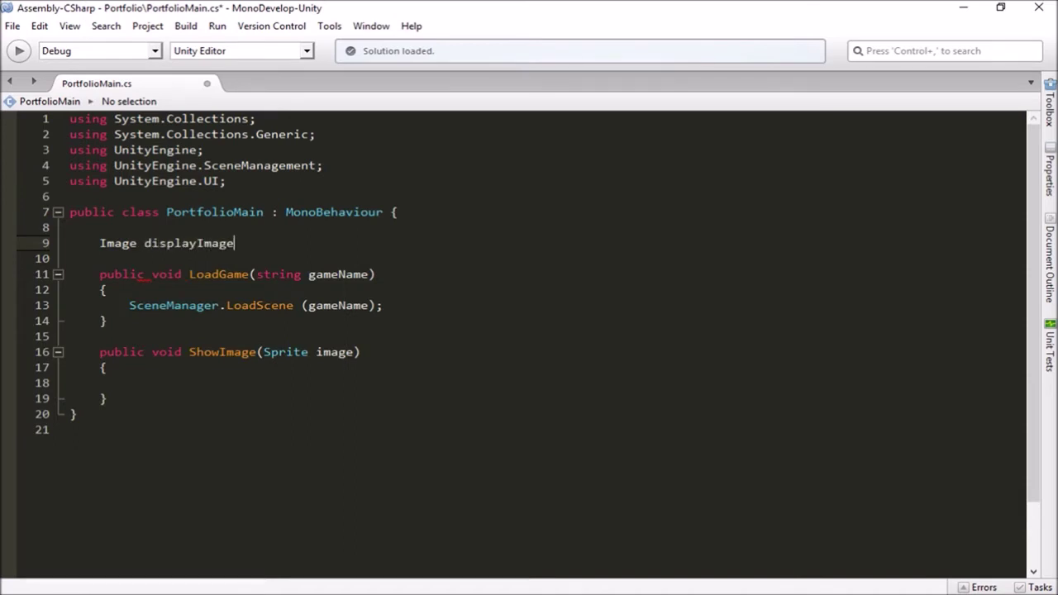
text(;)
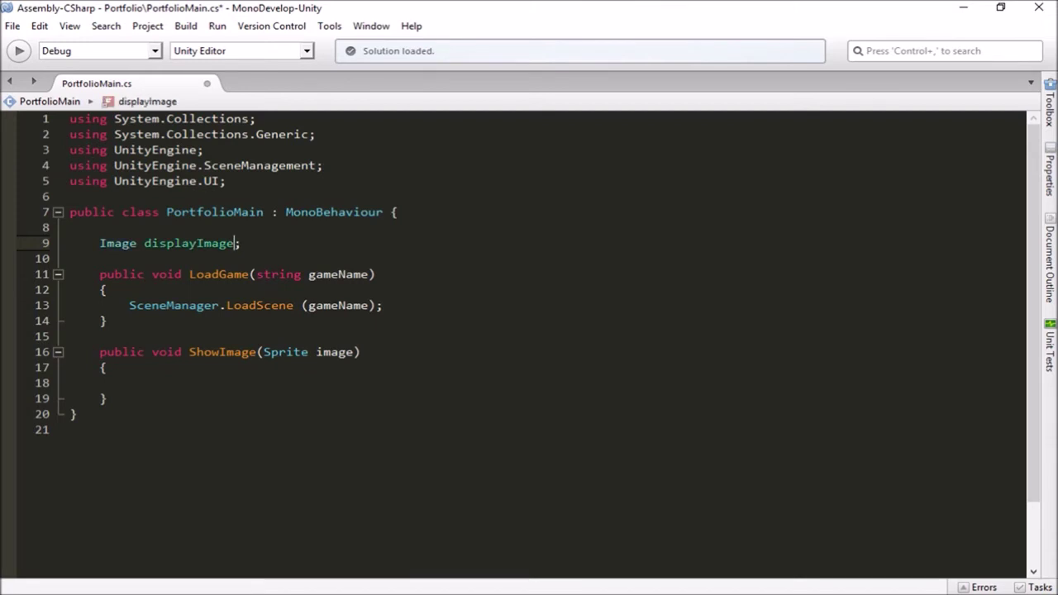
click(99, 243)
text(public)
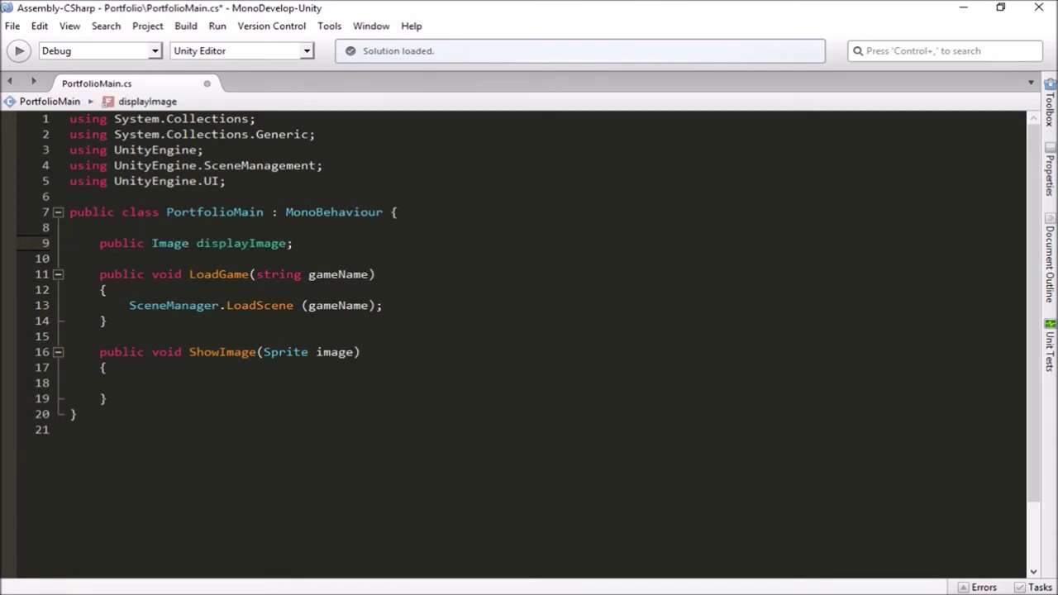
- Write displayImage.overrideSprite = image; as the body of the ShowImage method
click(293, 244)
click(166, 382)
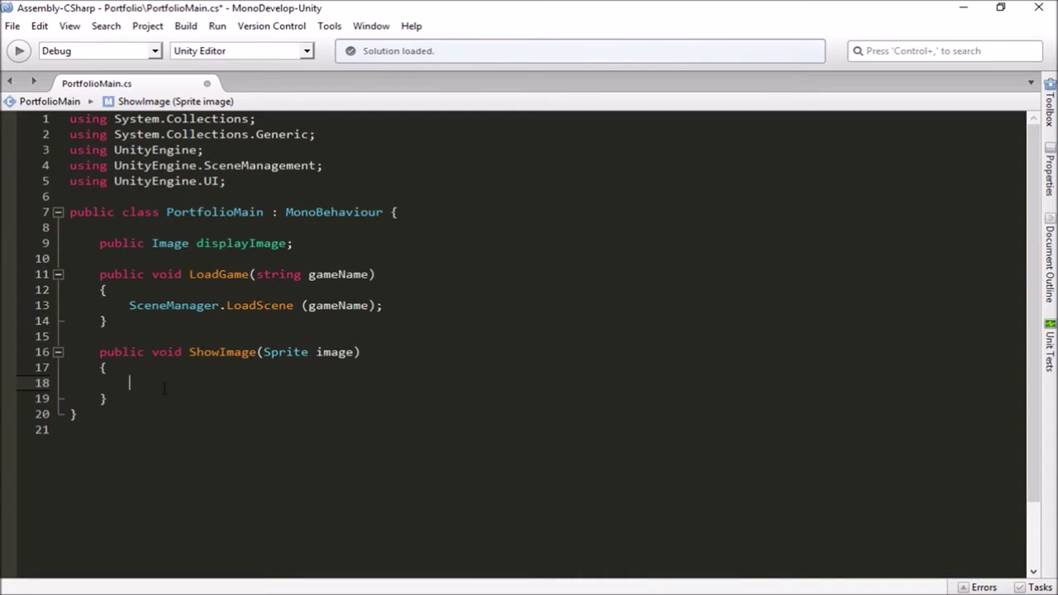
text(dis)
key(Escape)
key(ctrl+space)
text(.over)
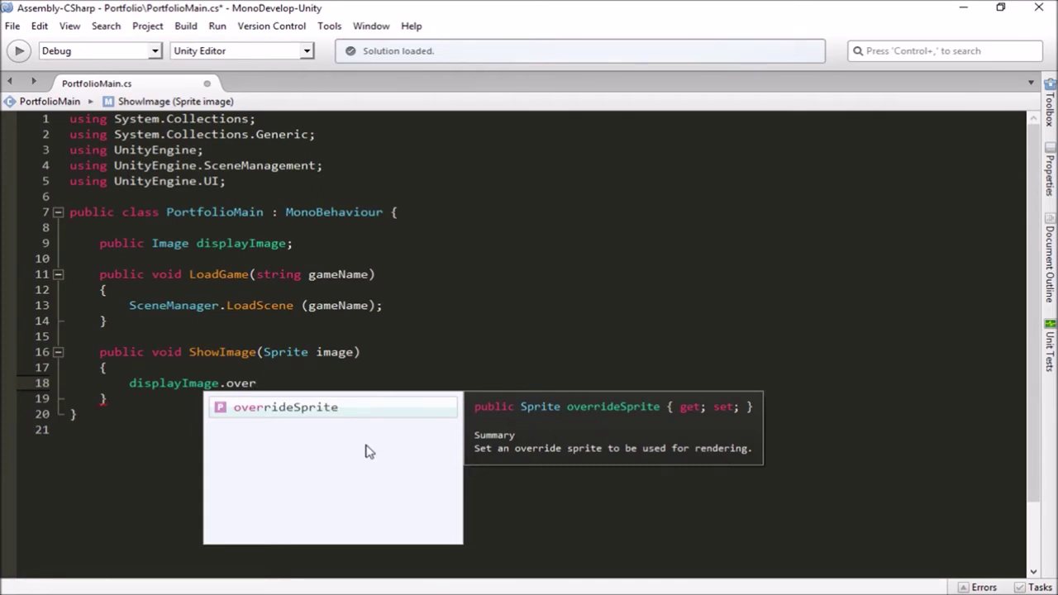
key(Return)
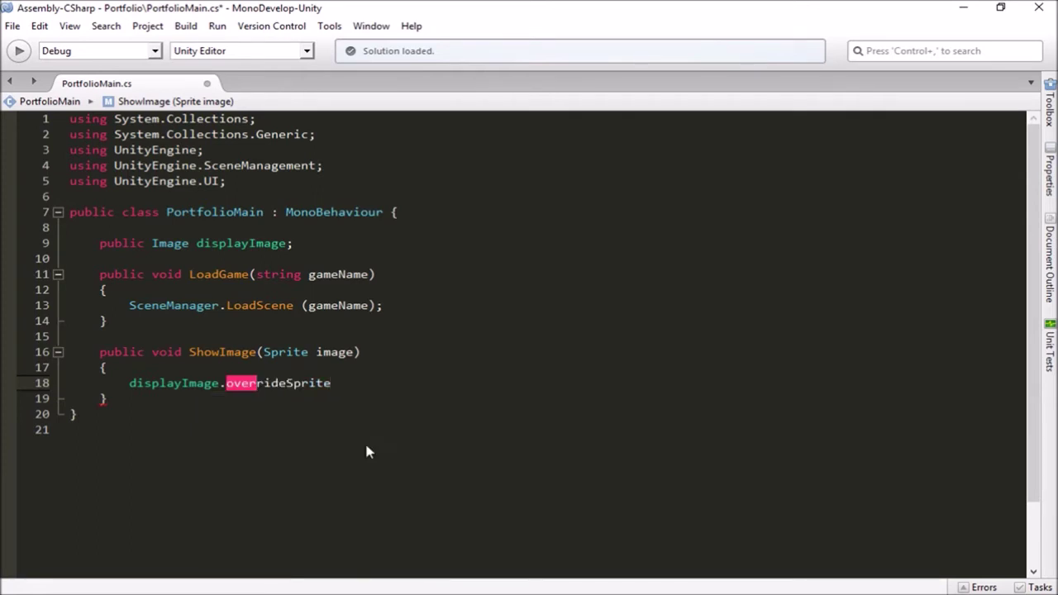
text(()
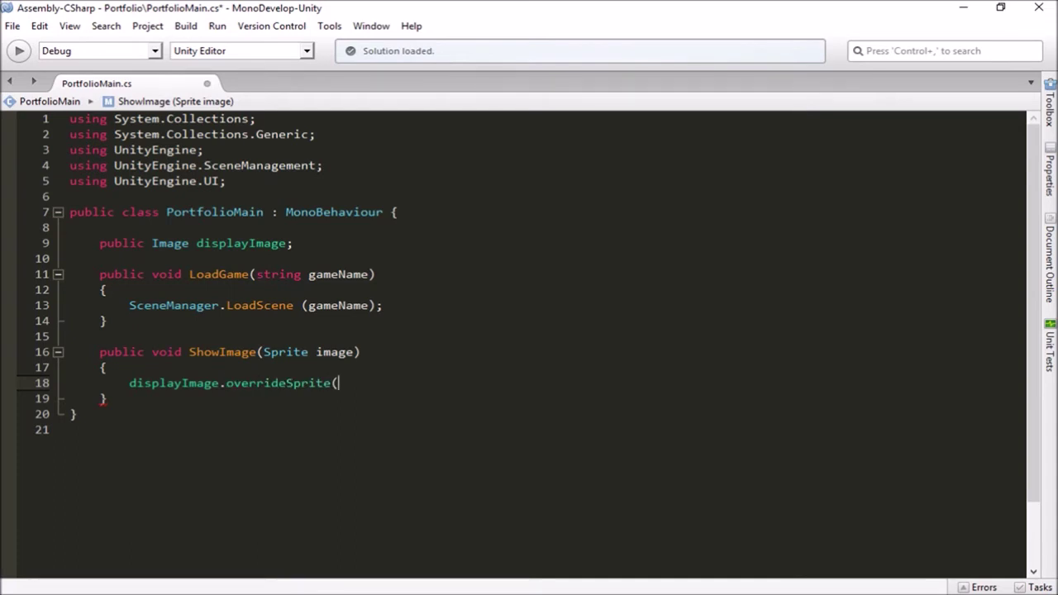
key(ctrl+z)
key(ctrl+z)
text(= image;)
- Review the overrideSprite assignment against ShowImage's image parameter and save the PortfolioMain script
drag(226, 385, 331, 384)
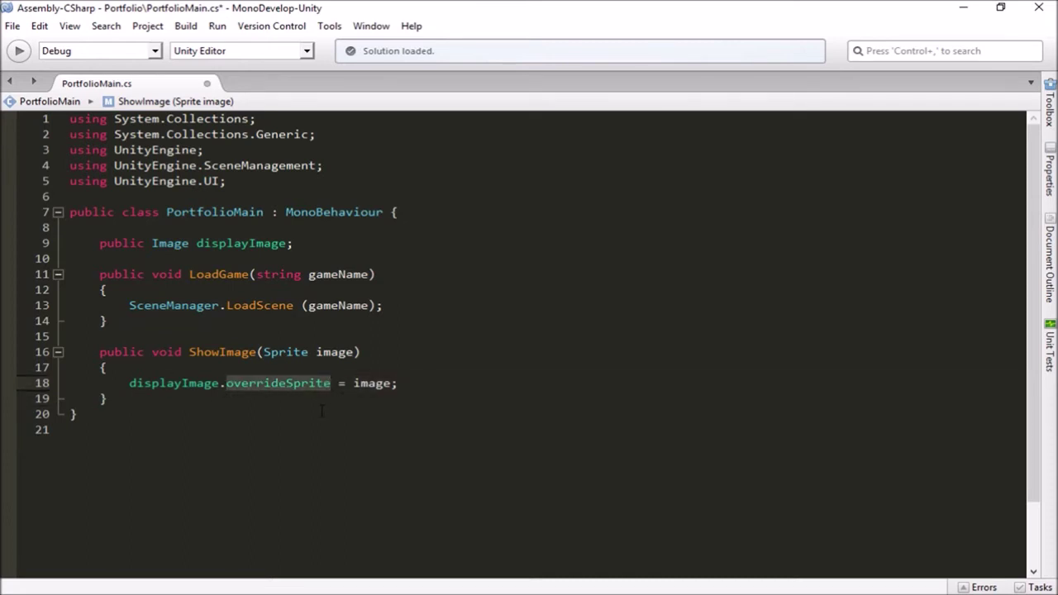
drag(354, 385, 391, 384)
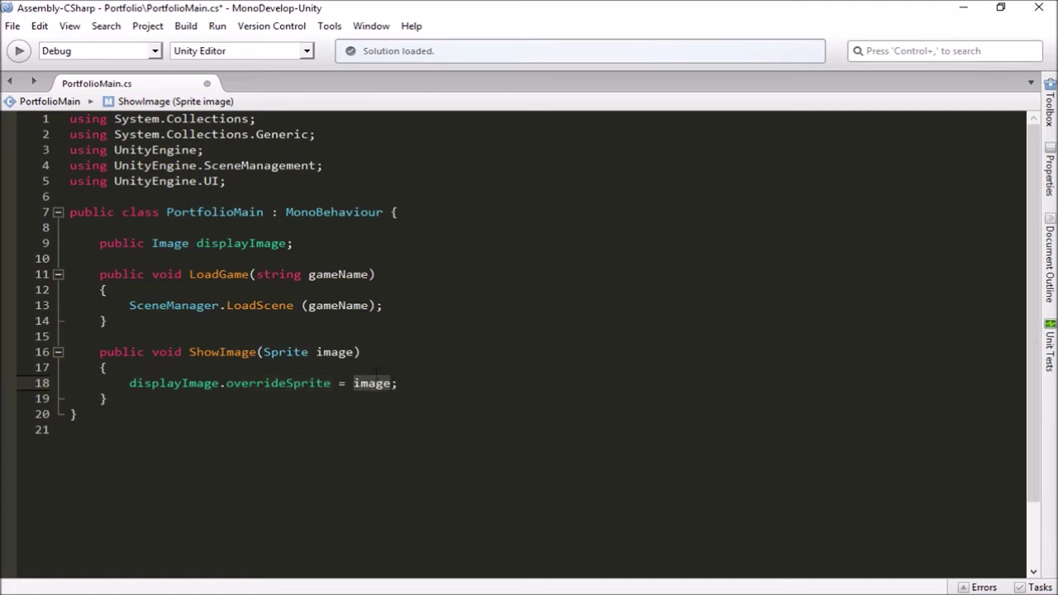
drag(317, 352, 354, 352)
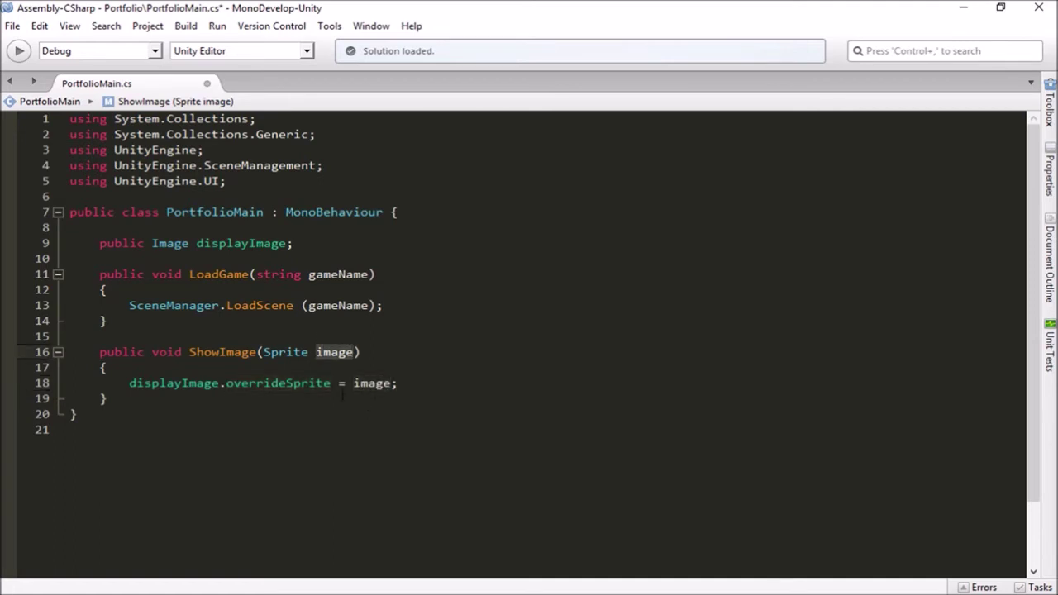
click(384, 383)
key(ctrl+s)
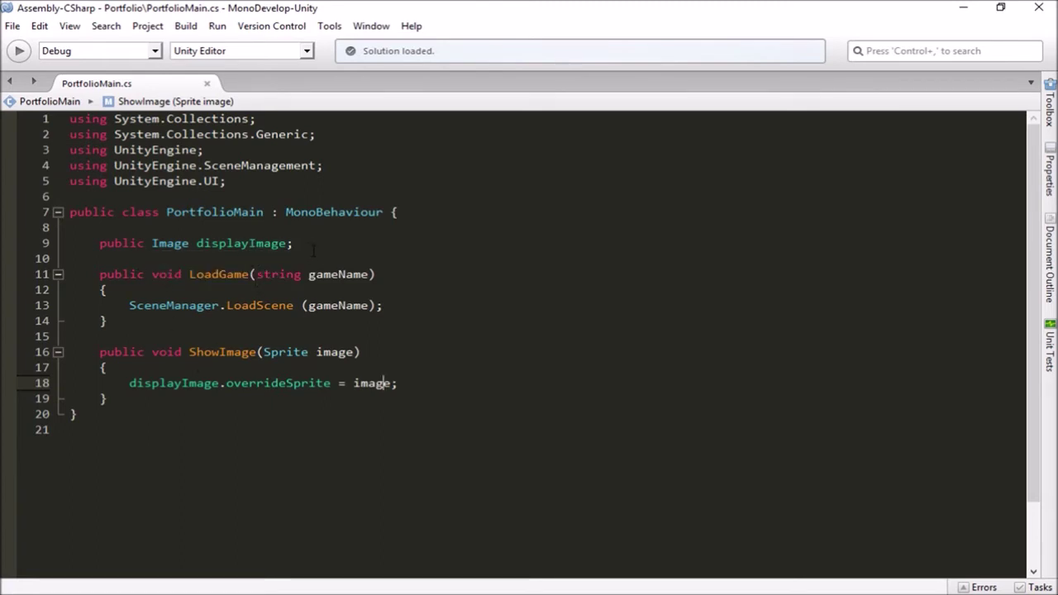
- Insert displayImage.gameObject.SetActive (true); above the overrideSprite assignment in the ShowImage method
click(190, 368)
key(Return)
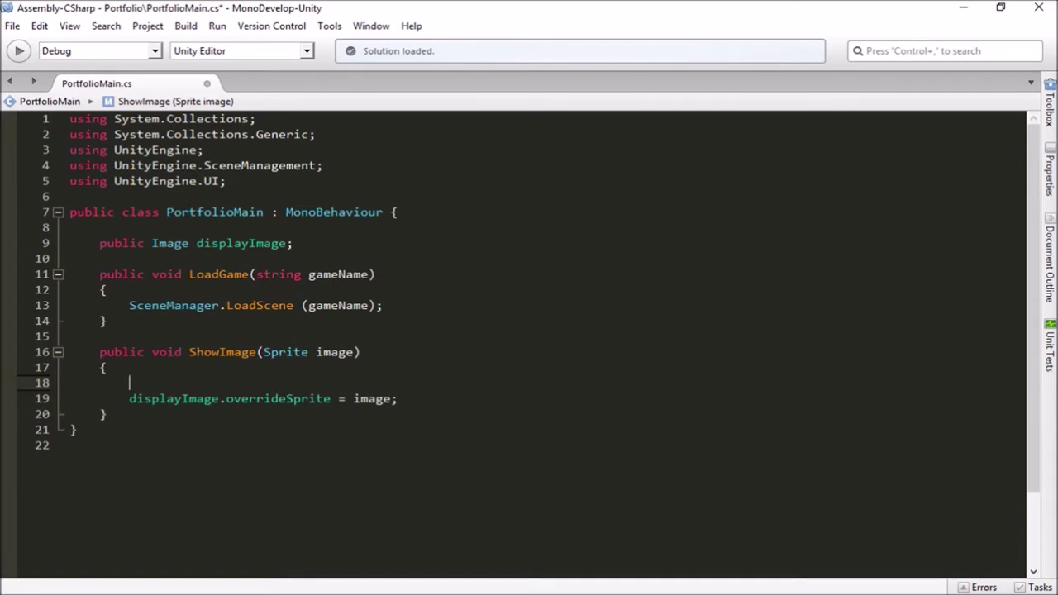
text(dis)
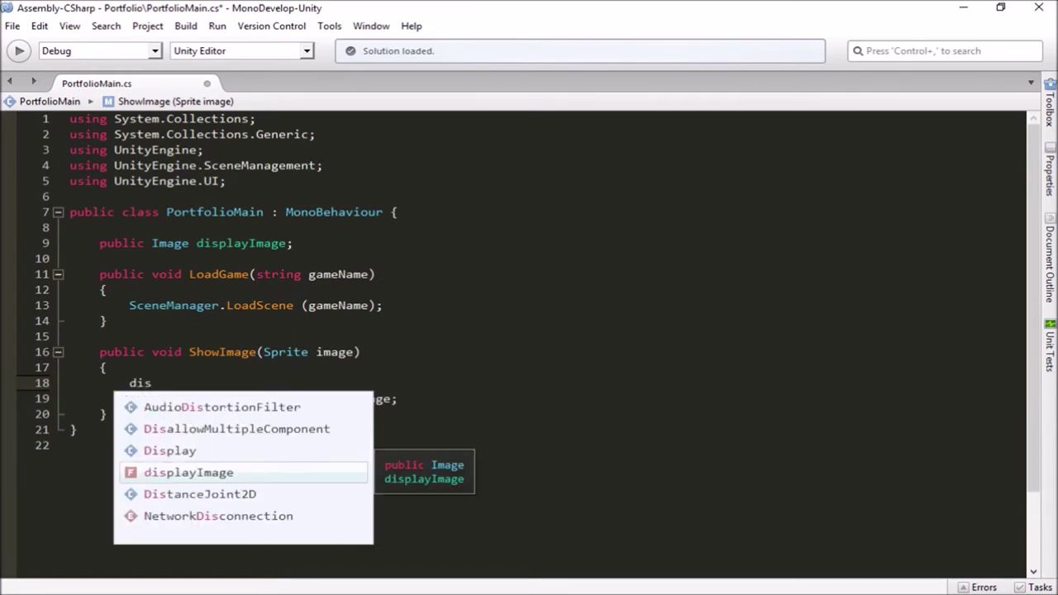
key(Return)
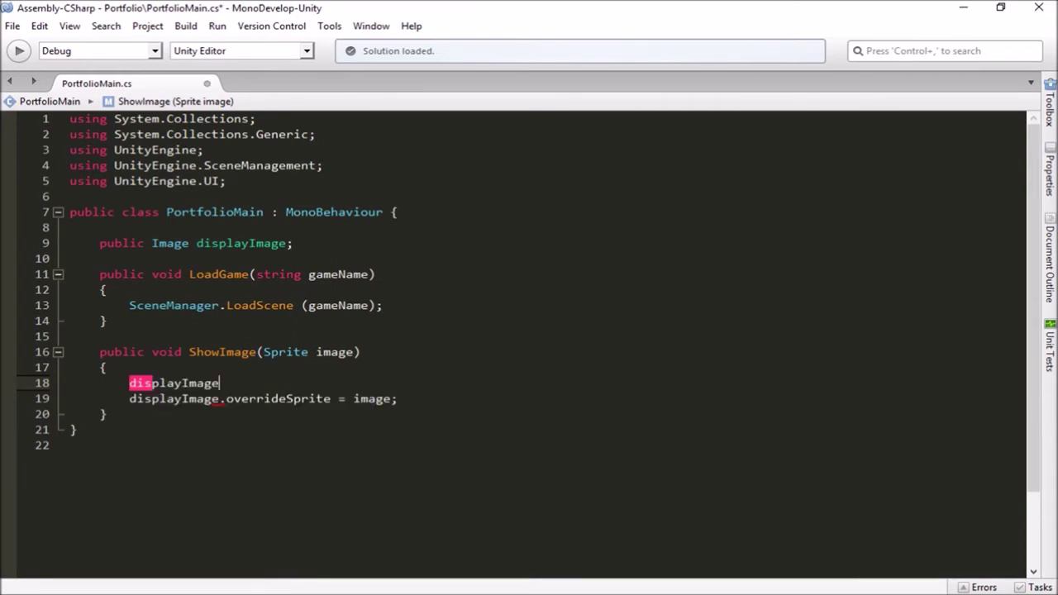
text(.game)
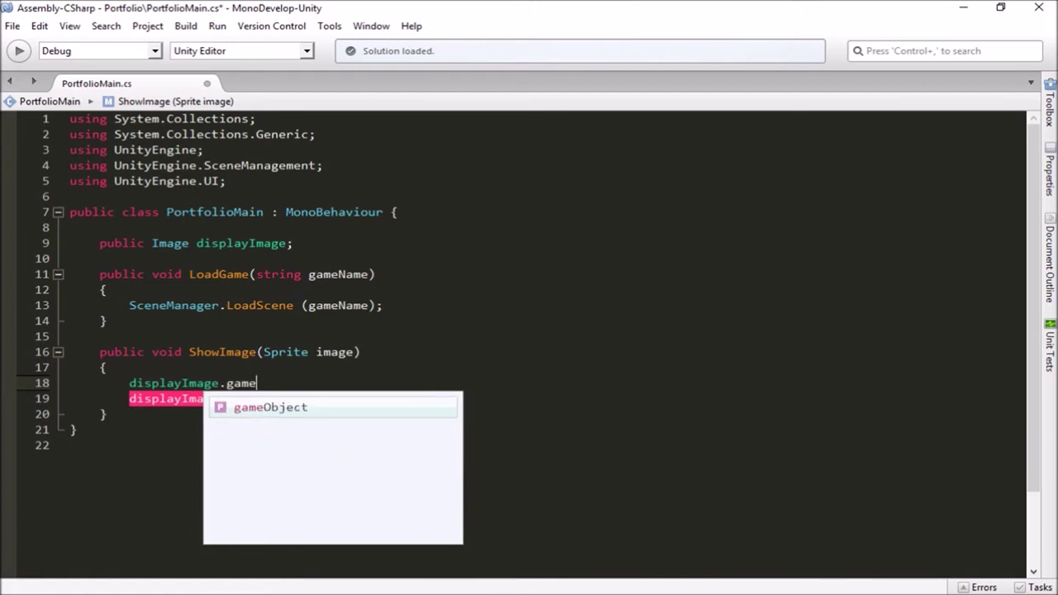
text(Objec)
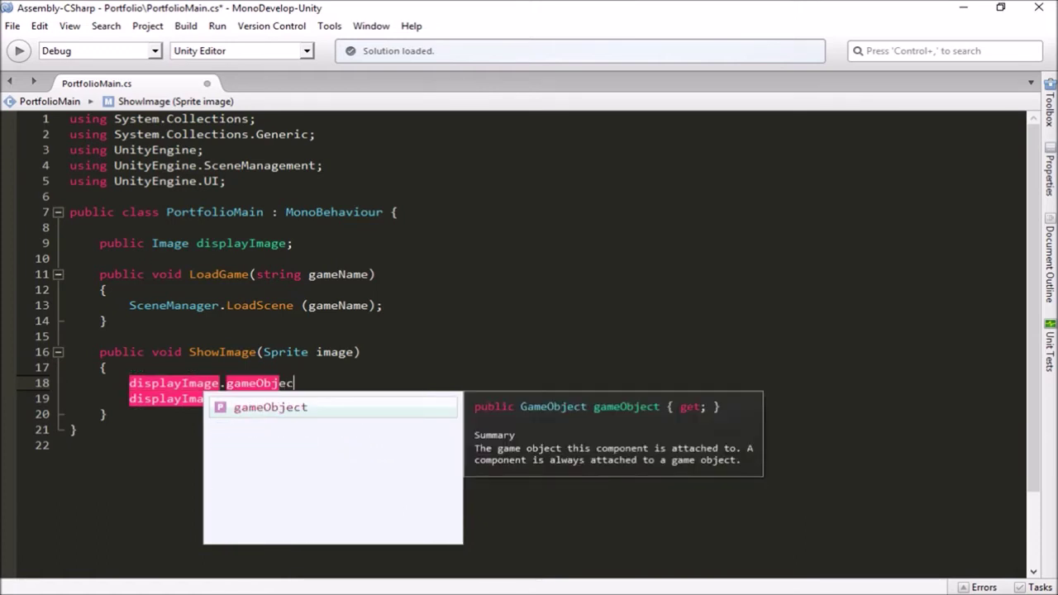
text(t.Set)
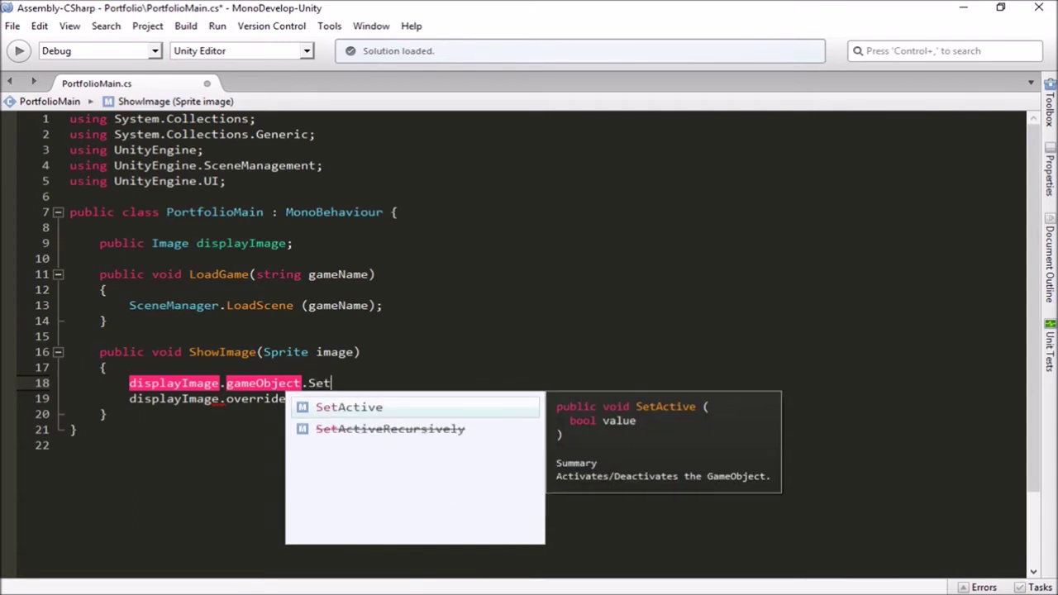
key(Return)
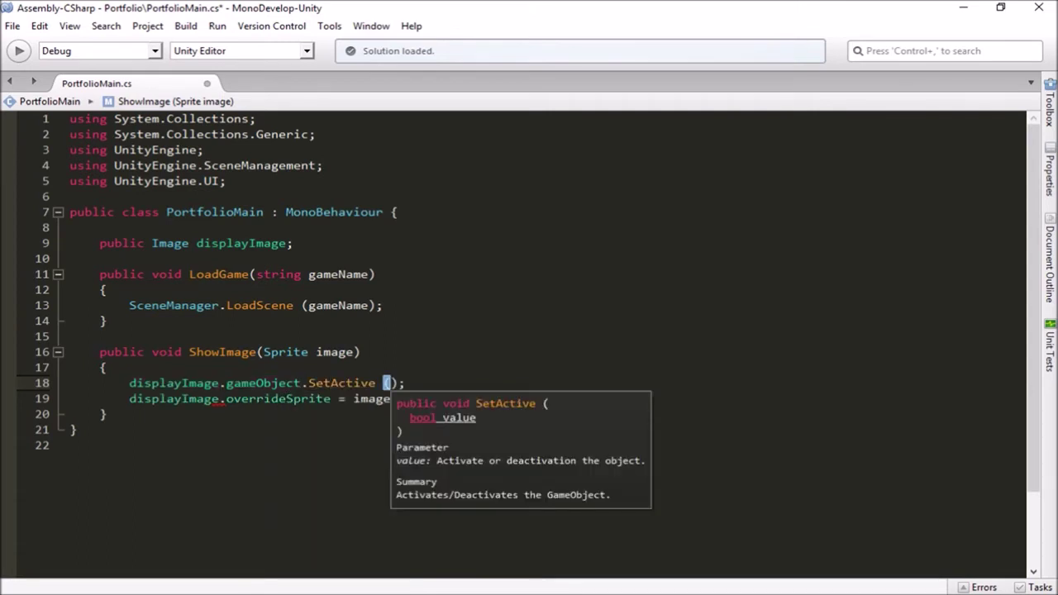
text(ture)
key(BackSpace)
key(BackSpace)
key(BackSpace)
text(rue)
key(End)
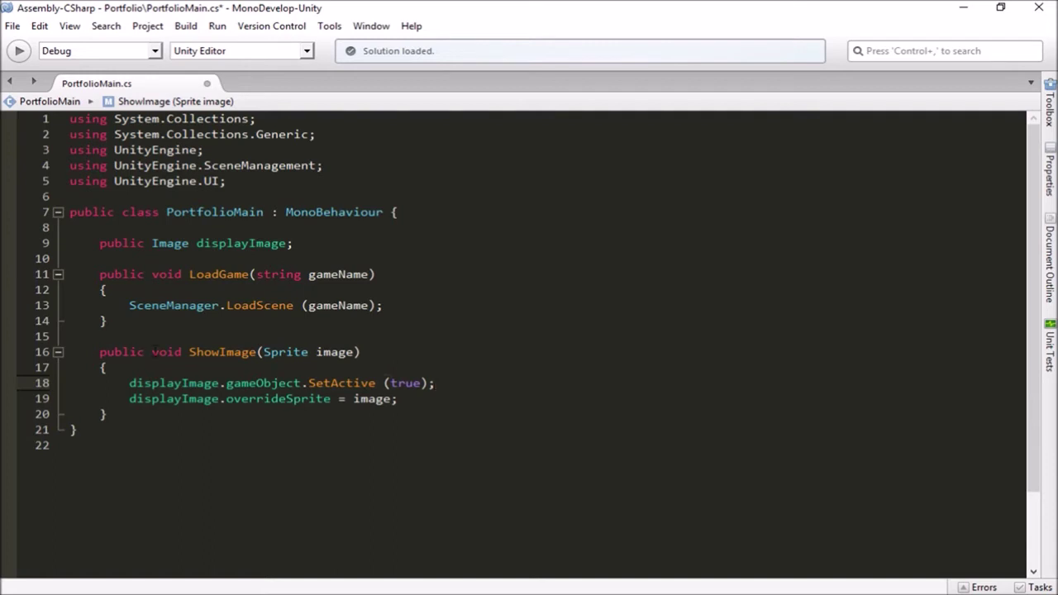
- Check both statements inside ShowImage and save the script with the SetActive call included
click(398, 399)
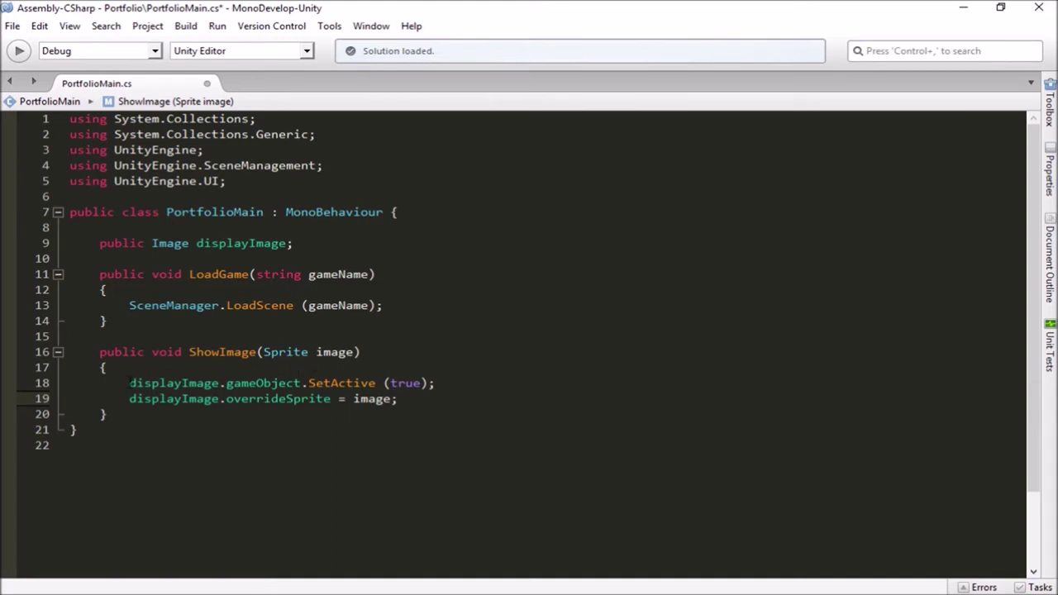
drag(129, 383, 436, 384)
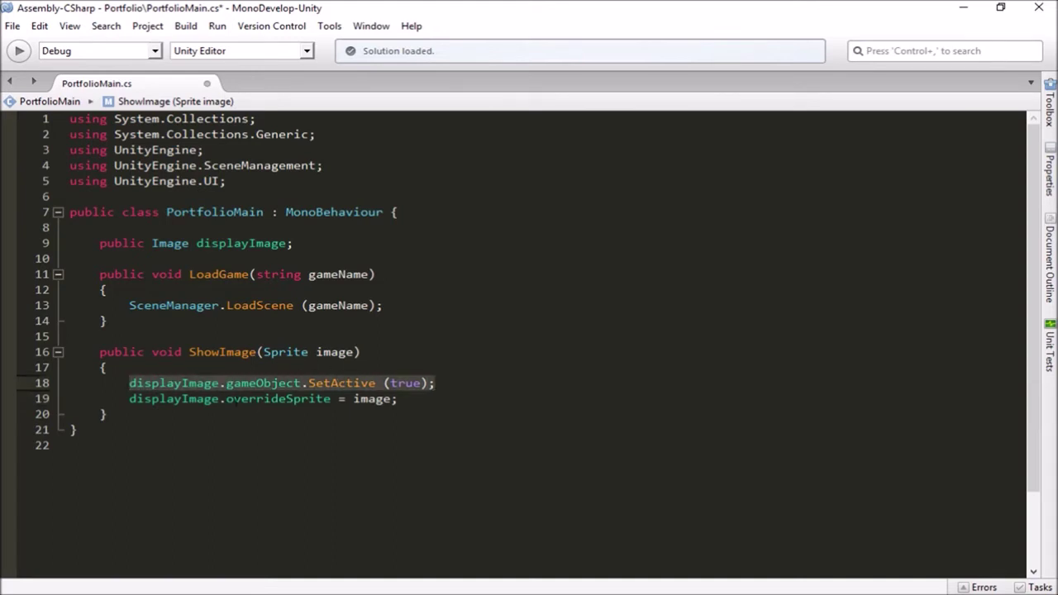
drag(129, 398, 399, 398)
click(398, 400)
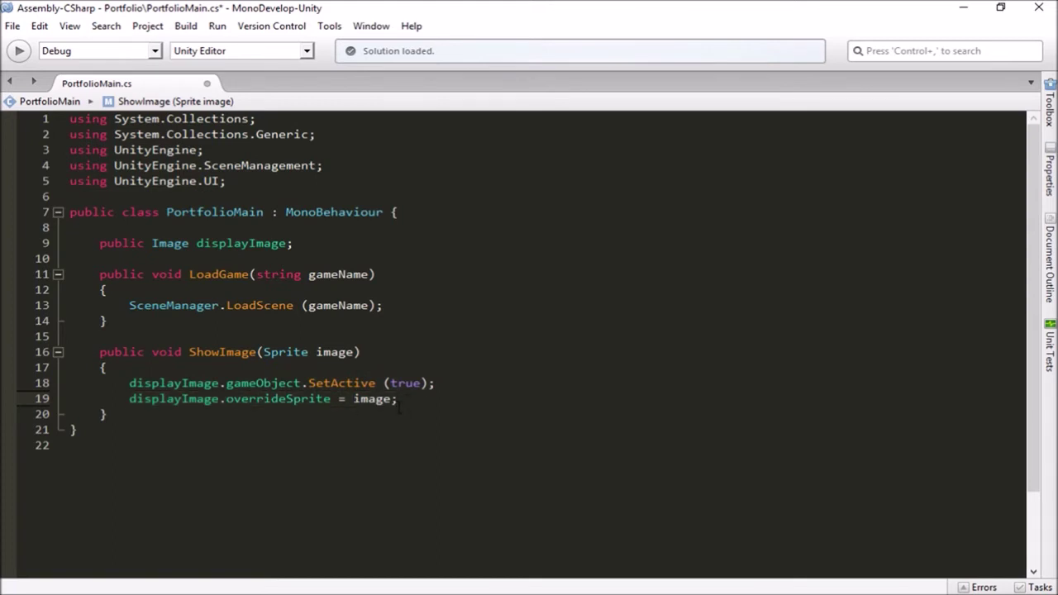
key(ctrl+s)
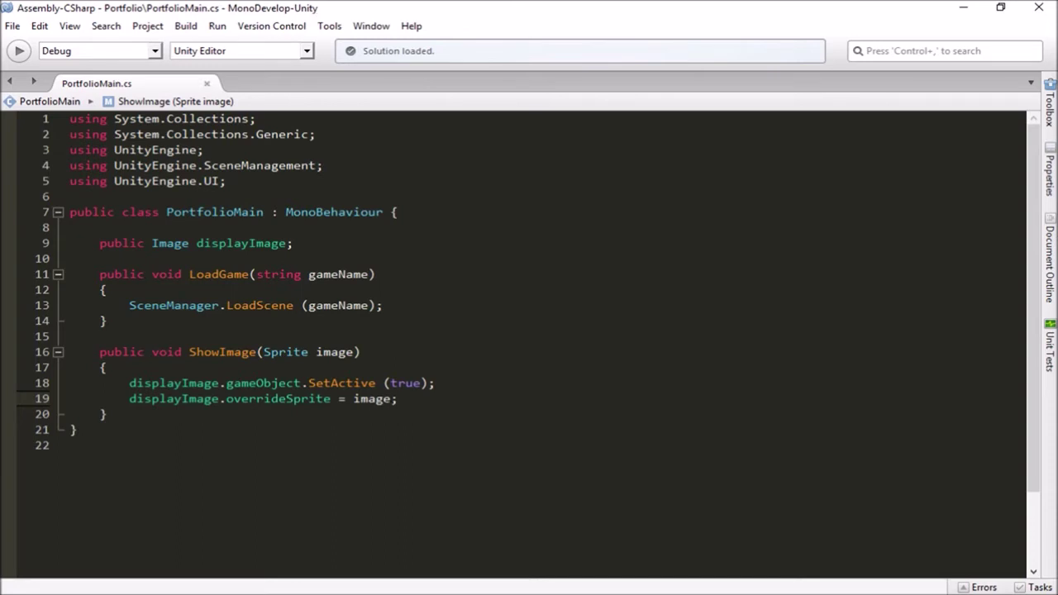
- Switch to Unity and deactivate the Display Image object
key(alt+Tab)
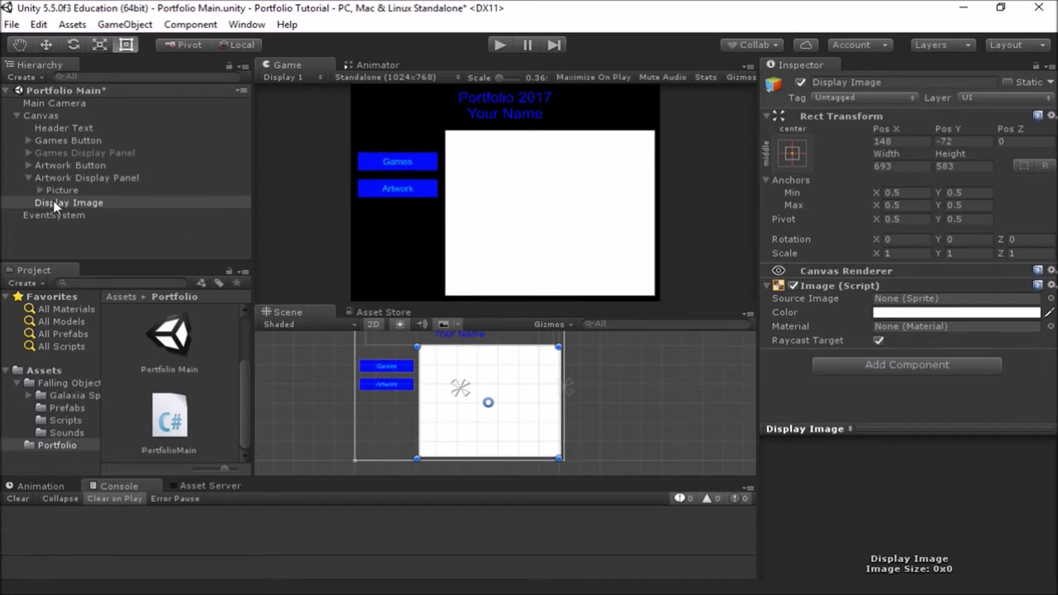
click(801, 83)
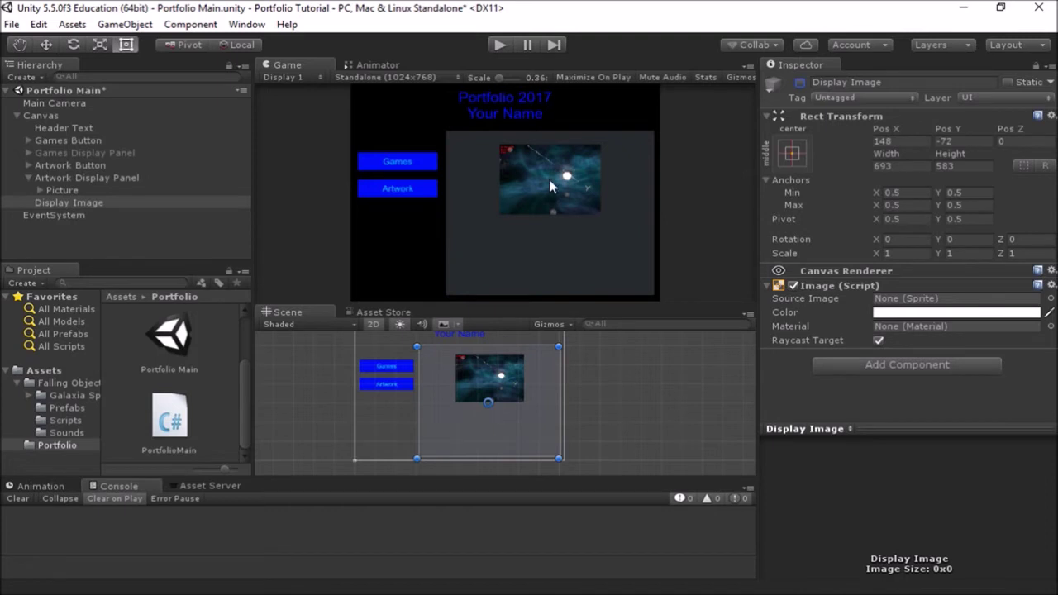
- Select the Picture button and add an empty entry to its On Click event list
click(519, 376)
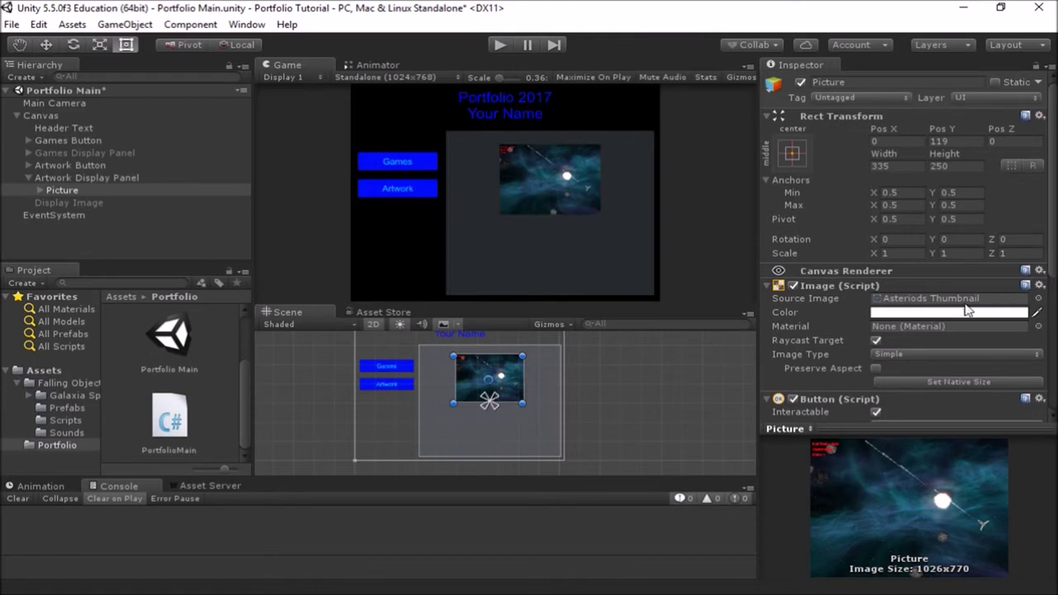
scroll(986, 308, down, 3)
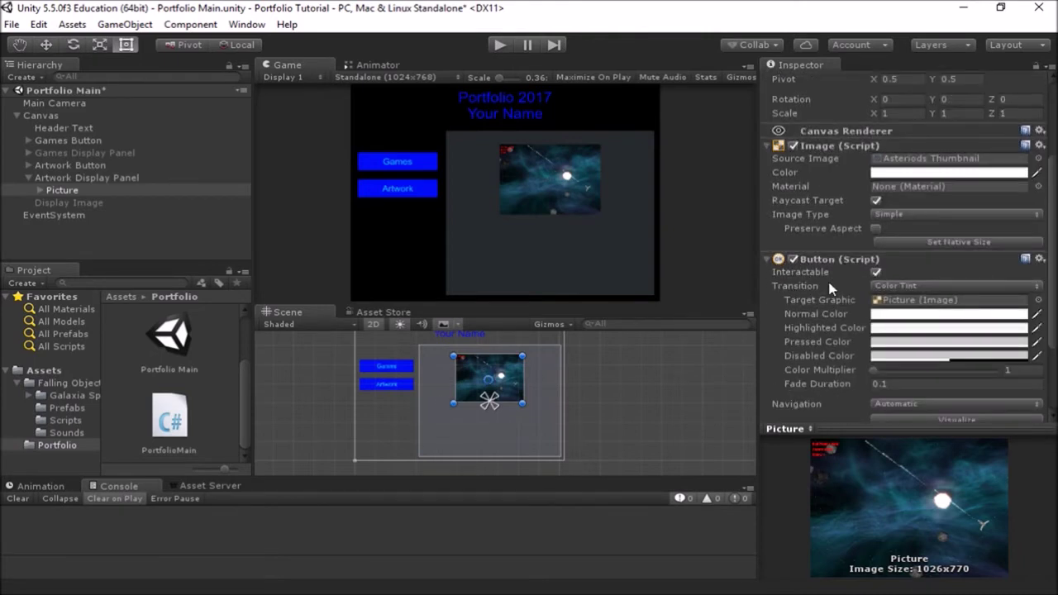
scroll(834, 298, down, 2)
scroll(834, 298, down, 2)
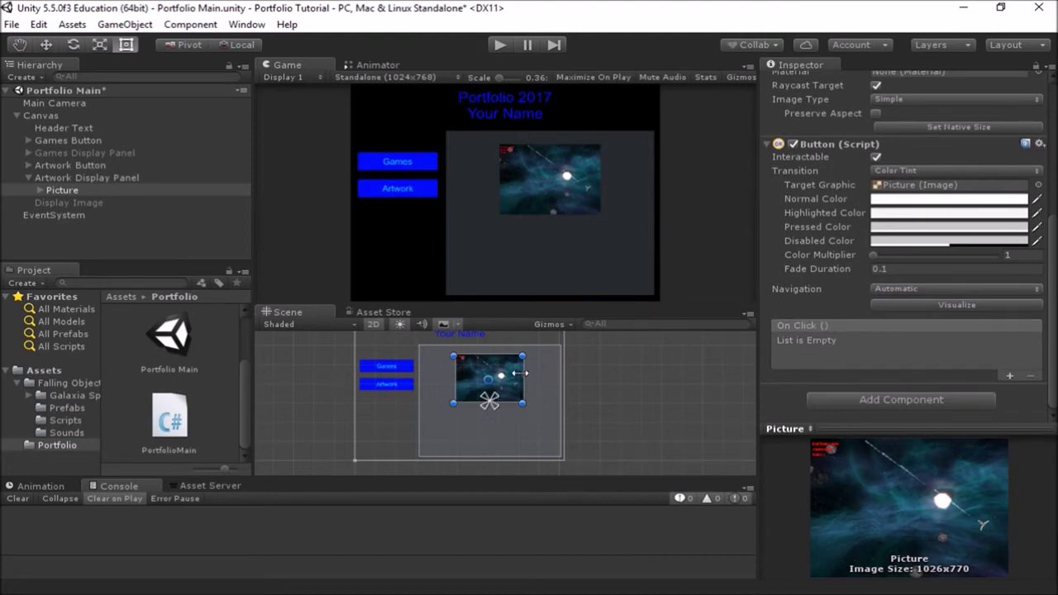
click(1010, 376)
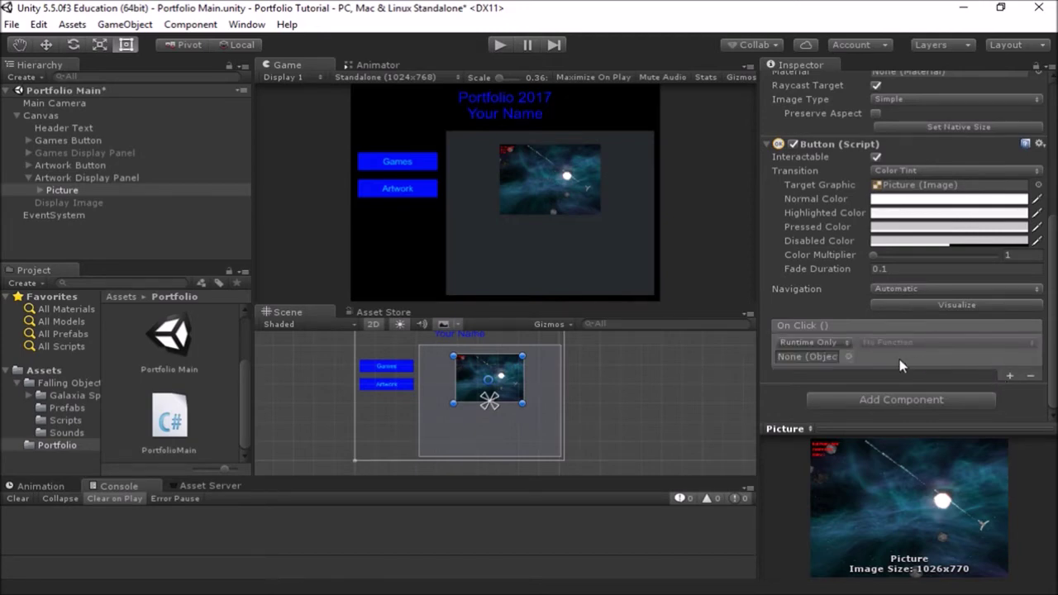
- Make Picture's On Click entry call PortfolioMain.ShowImage on the Main Camera with the Asteriods Thumbnail sprite as its argument
drag(59, 103, 816, 357)
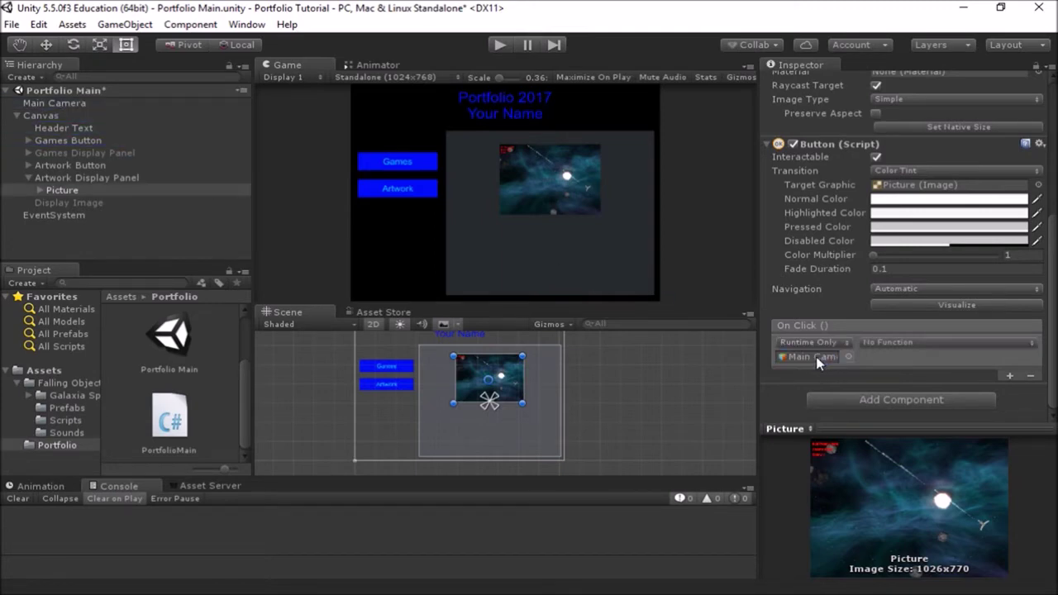
click(902, 343)
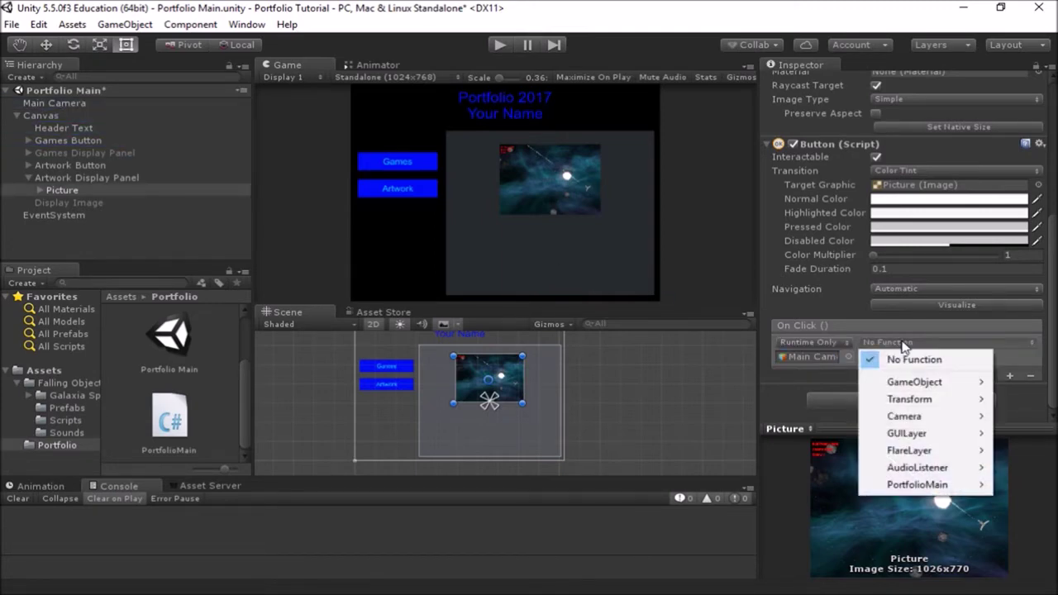
mouse_move(918, 494)
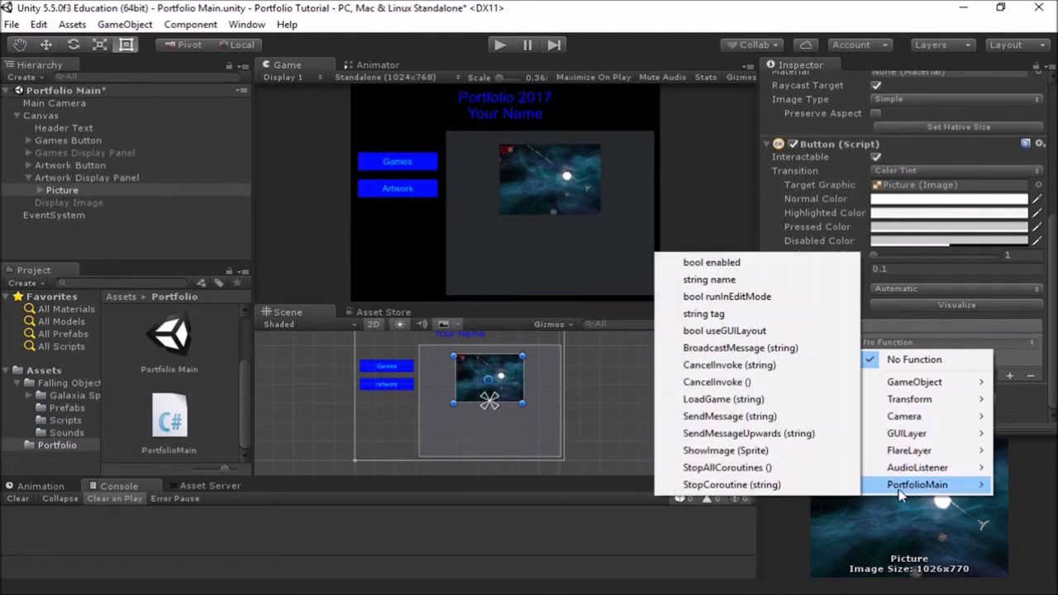
click(726, 451)
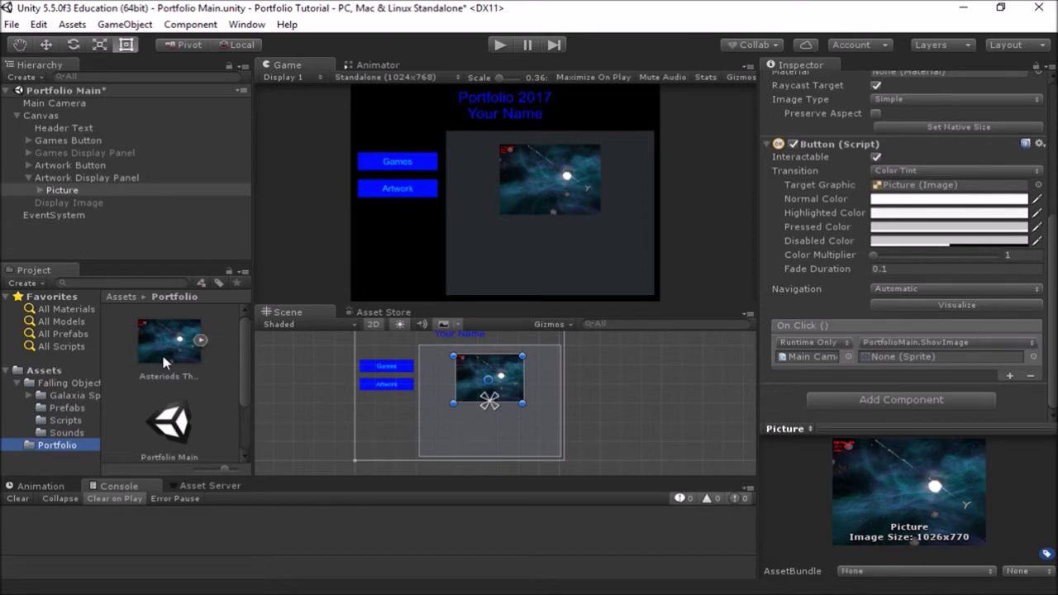
drag(173, 341, 924, 363)
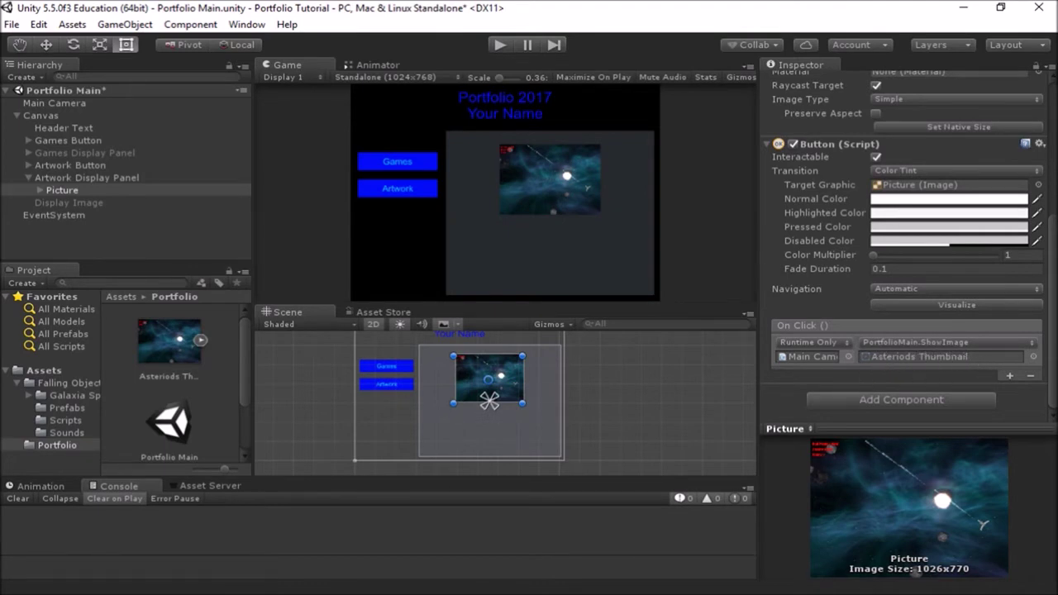
- Switch to MonoDevelop and examine the image parameter of the ShowImage method
key(alt+Tab)
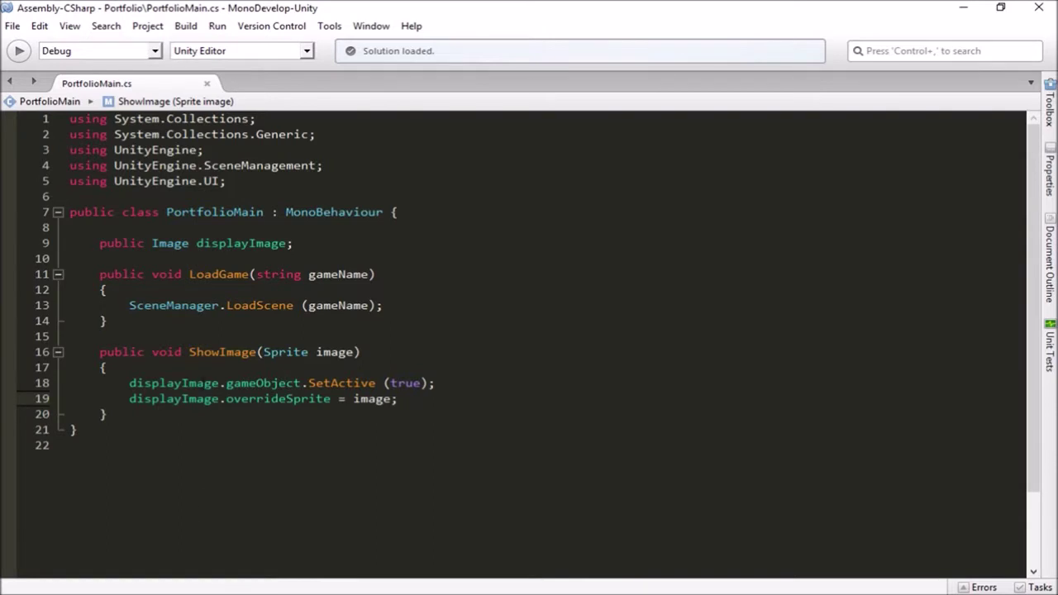
drag(316, 352, 353, 353)
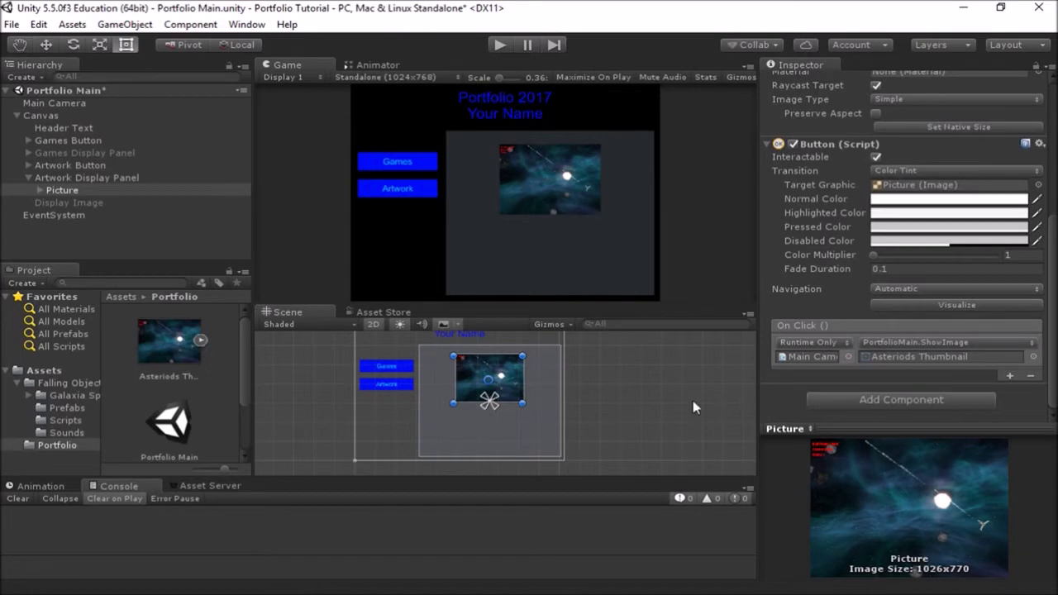
- Deactivate the Artwork Display Panel object
click(83, 178)
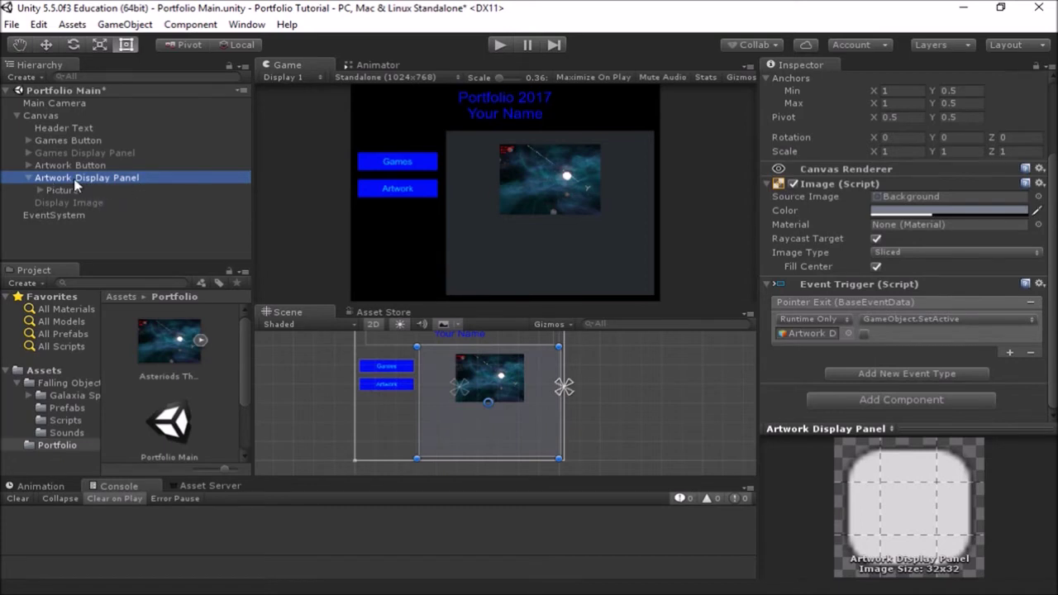
scroll(850, 158, up, 3)
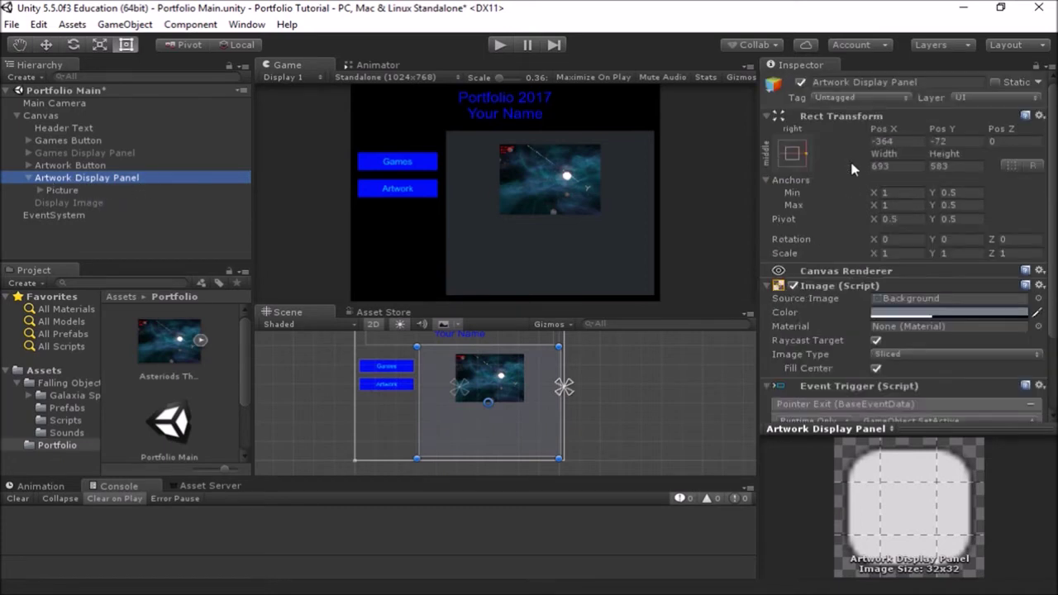
click(800, 82)
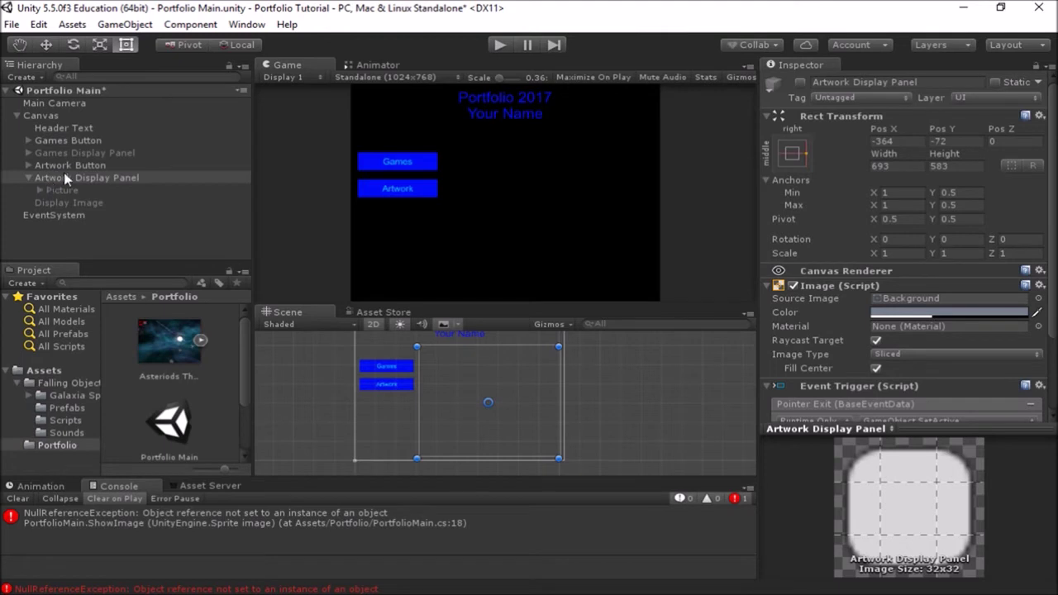
- Assign the Display Image object to the Main Camera's Portfolio Main script as its Display Image, clearing the console errors
click(55, 104)
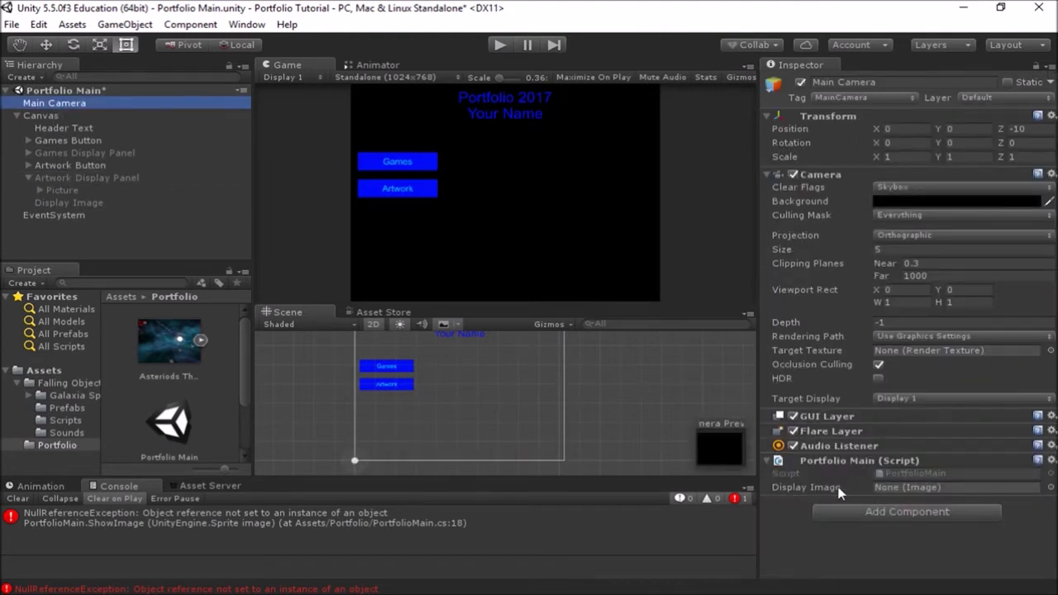
click(18, 499)
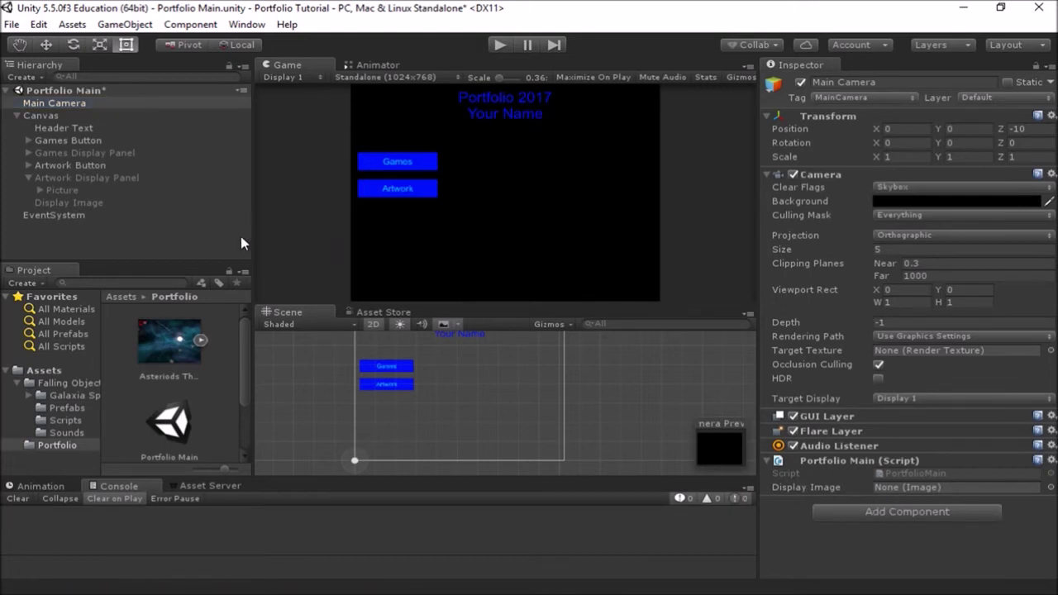
drag(53, 202, 910, 495)
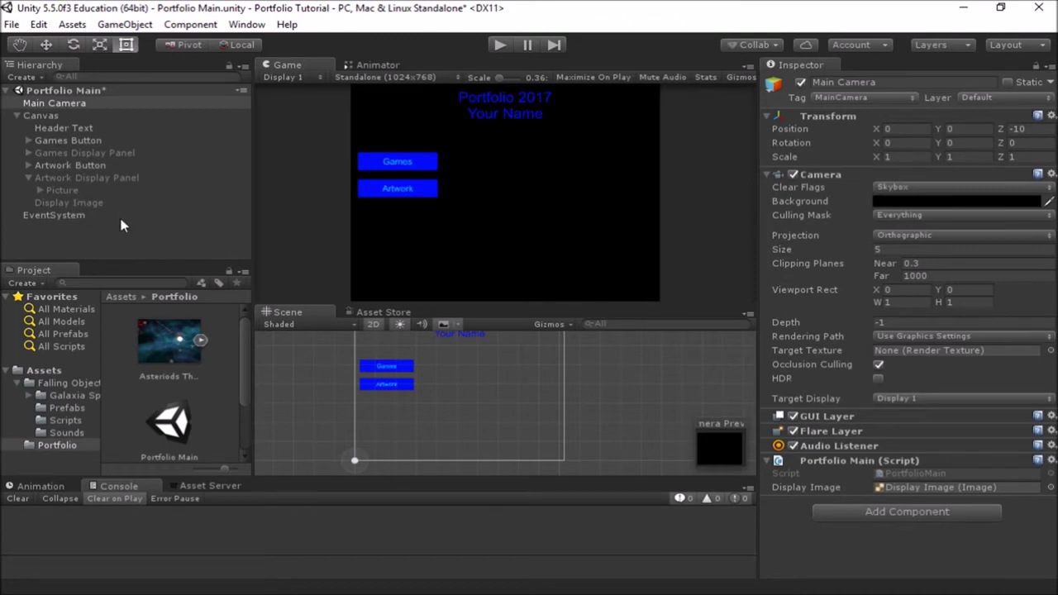
- Test the Artwork panel's picture in play mode and inspect the Display Image object before stopping playback
click(502, 44)
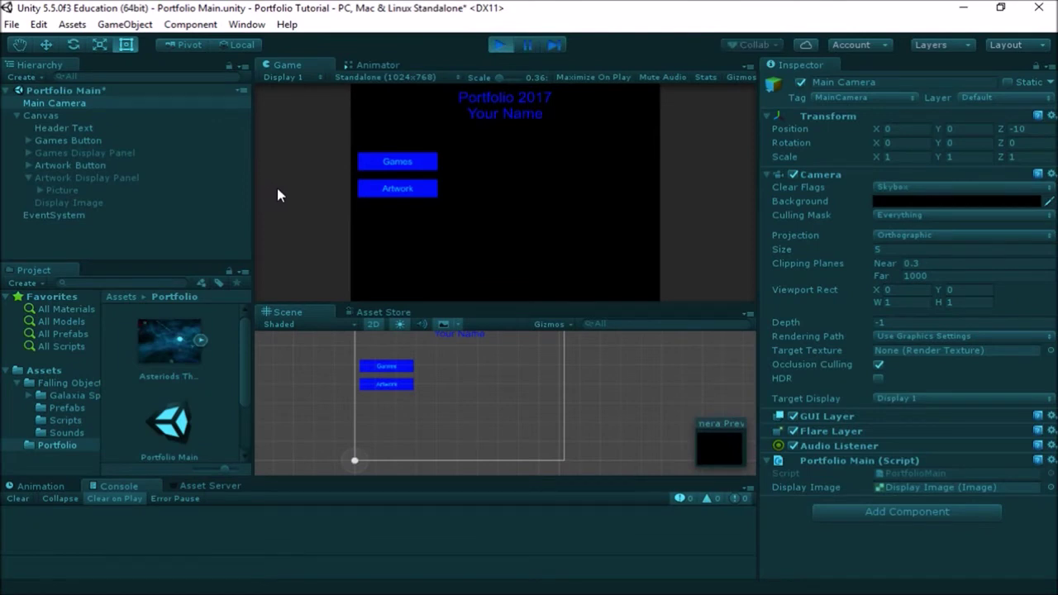
click(392, 191)
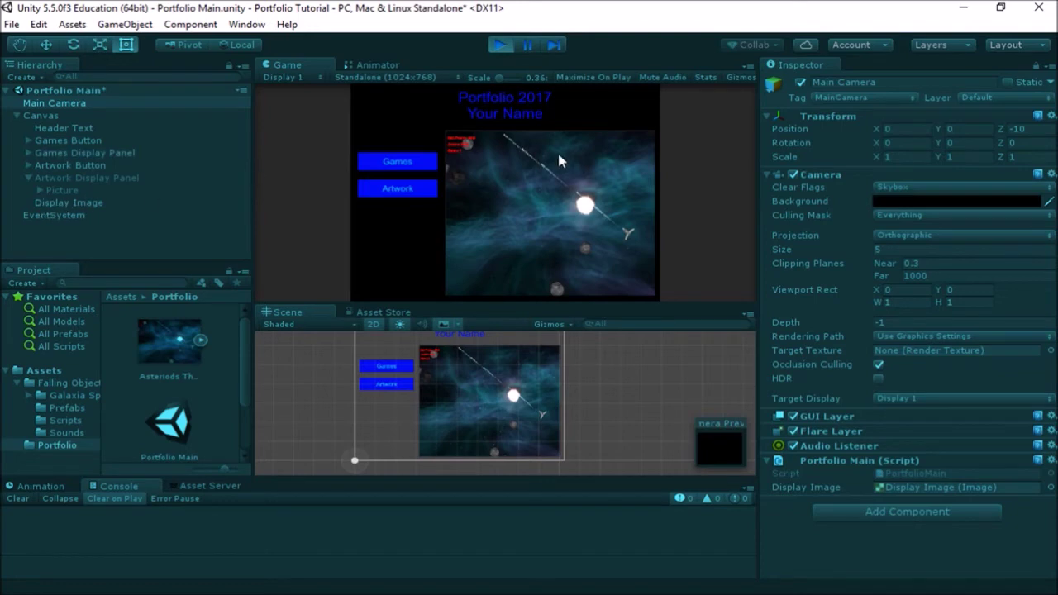
click(87, 203)
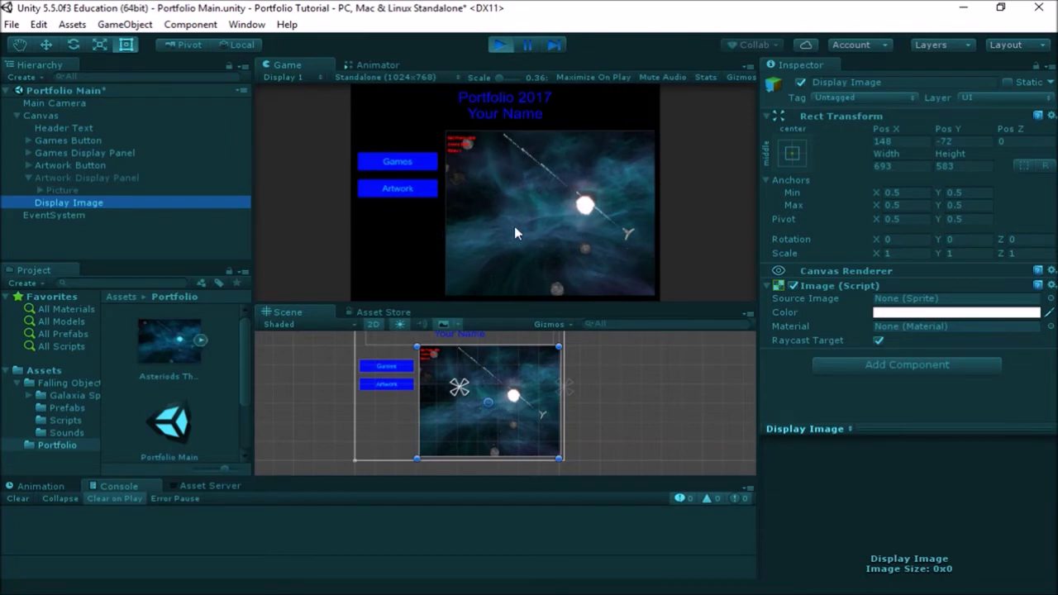
click(499, 45)
- Add an Event Trigger component with a PointerExit event to the Display Image object
click(101, 207)
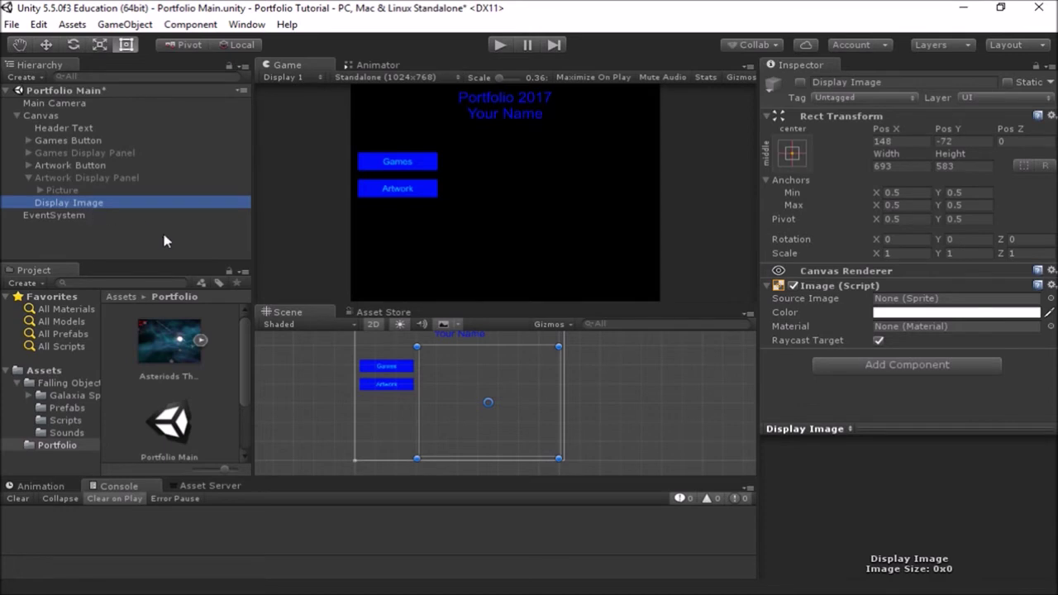
click(947, 366)
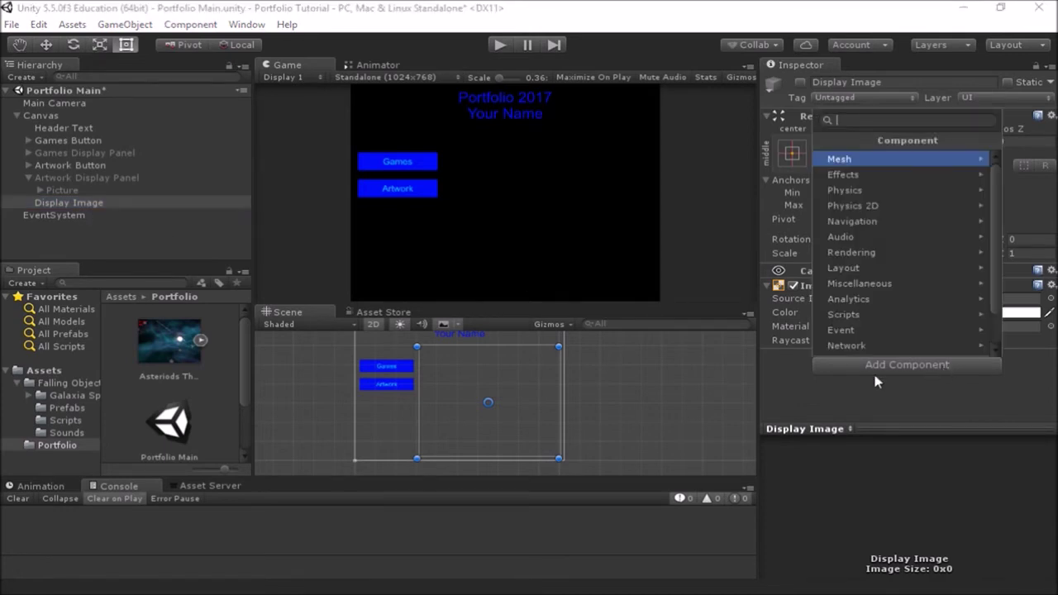
click(888, 331)
click(878, 175)
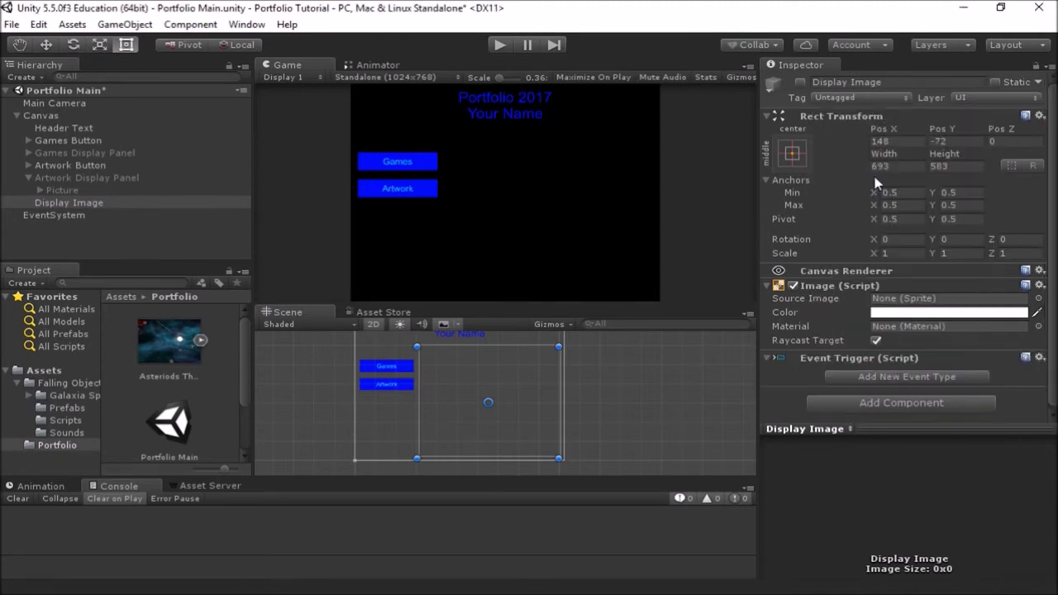
click(925, 377)
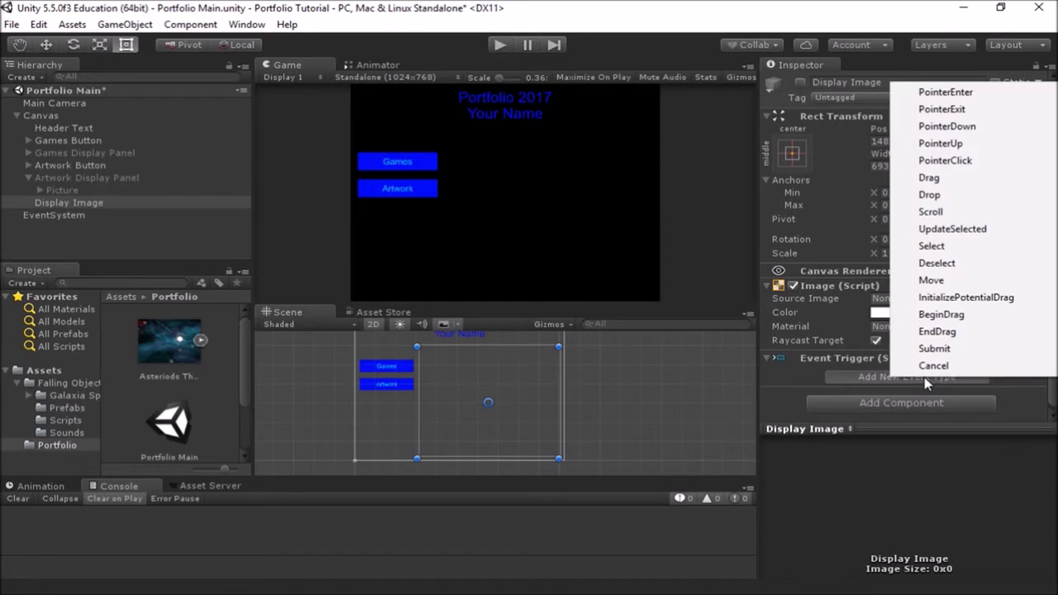
click(943, 109)
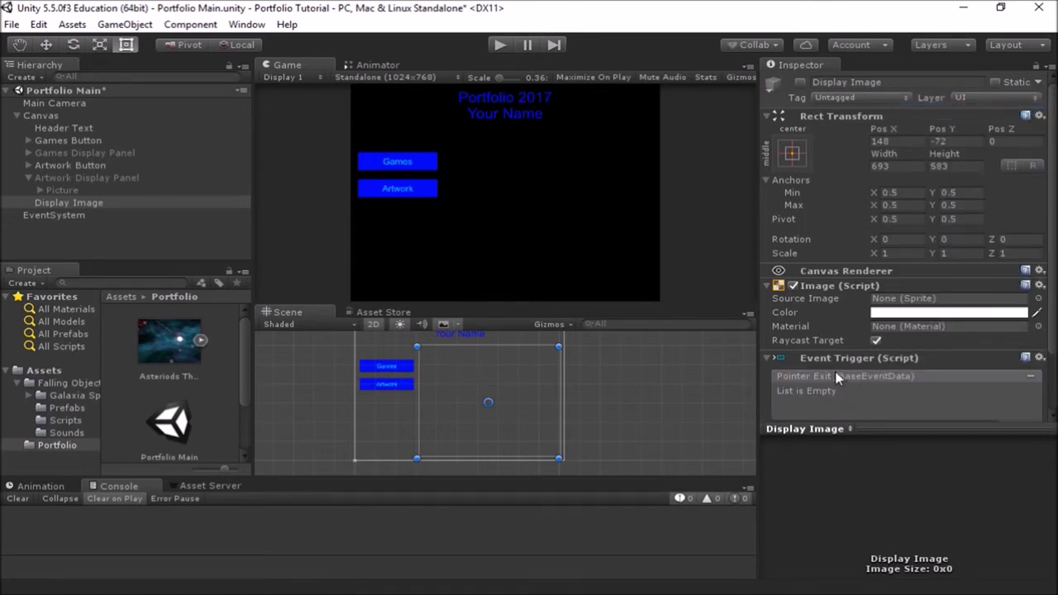
- Add a Pointer Exit entry that calls GameObject.SetActive on Display Image with the value off
scroll(866, 388, down, 1)
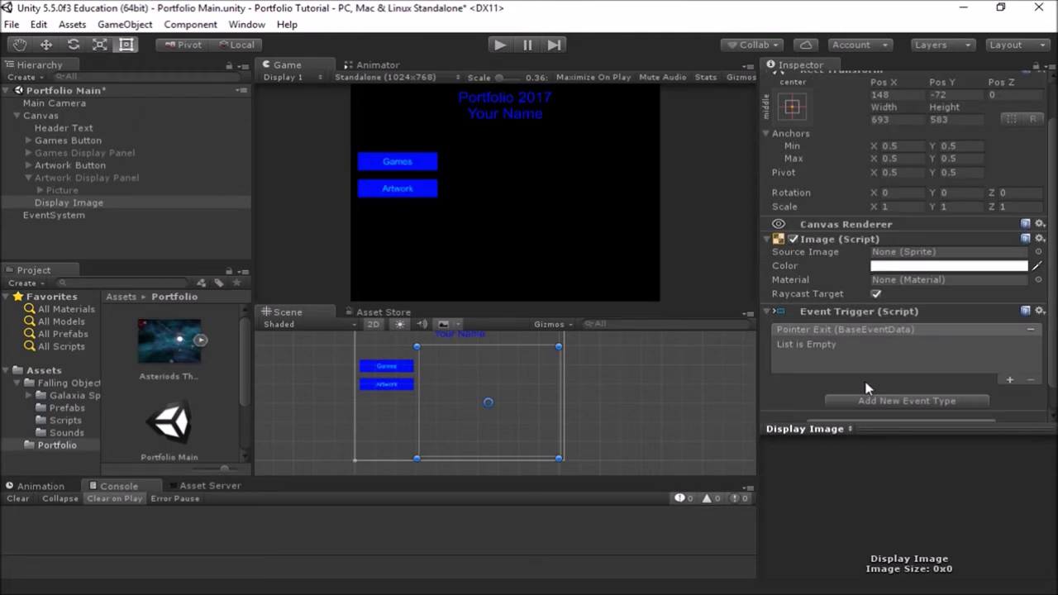
click(888, 428)
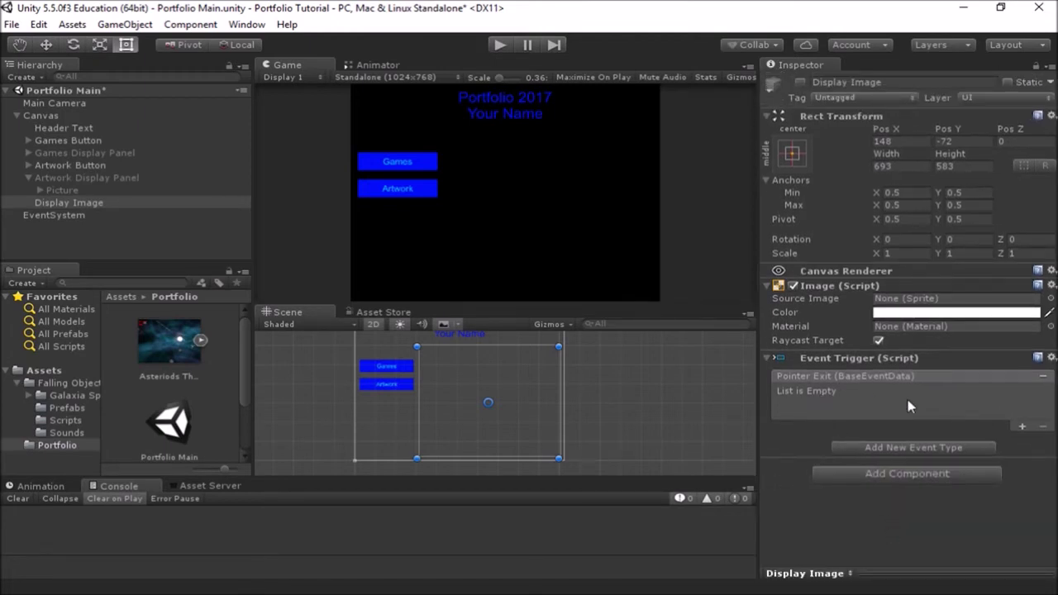
click(1022, 427)
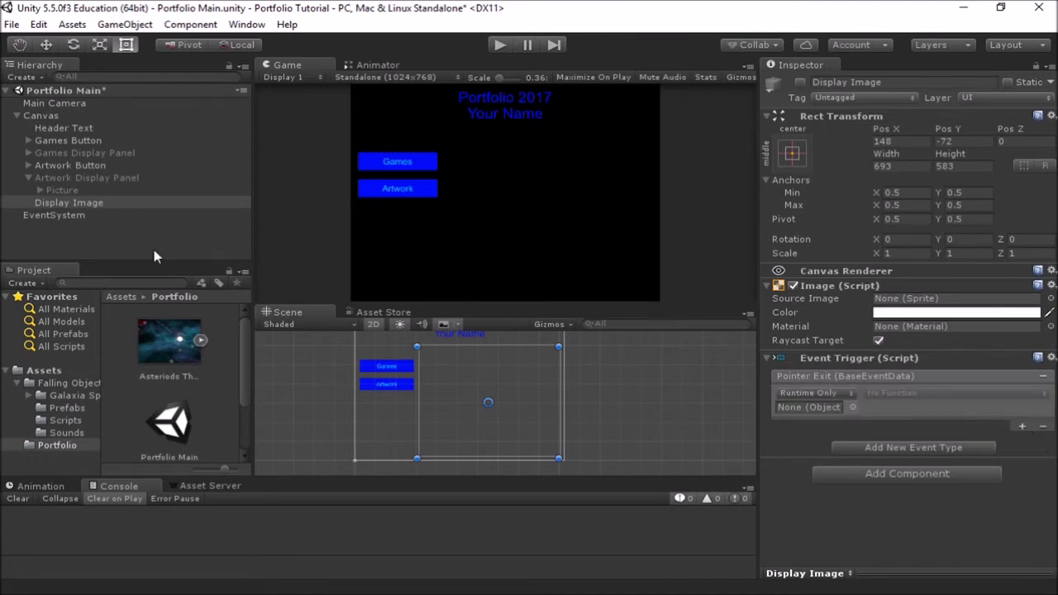
drag(91, 204, 801, 405)
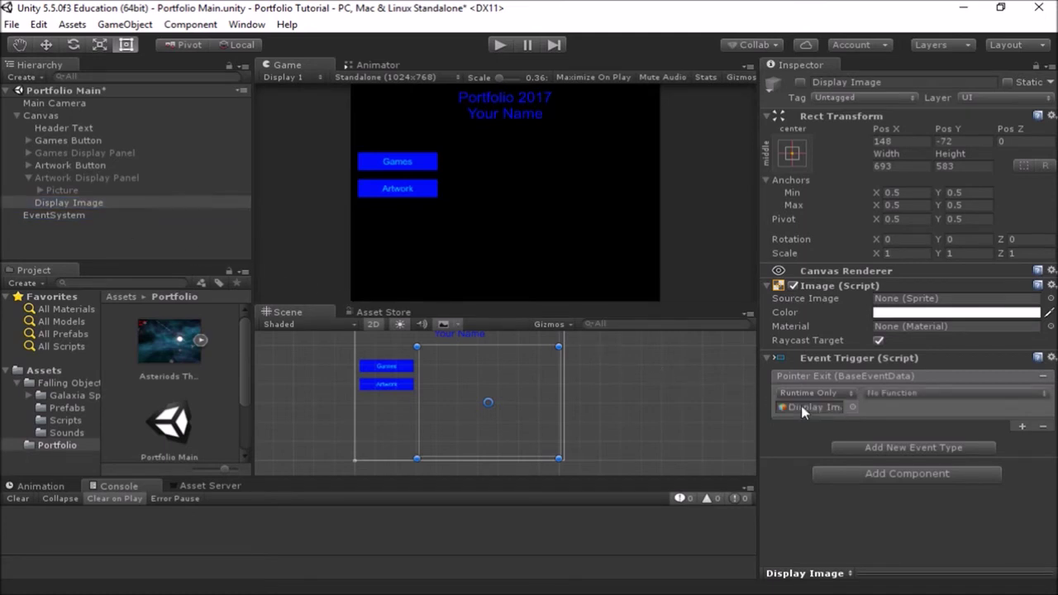
click(899, 395)
mouse_move(906, 433)
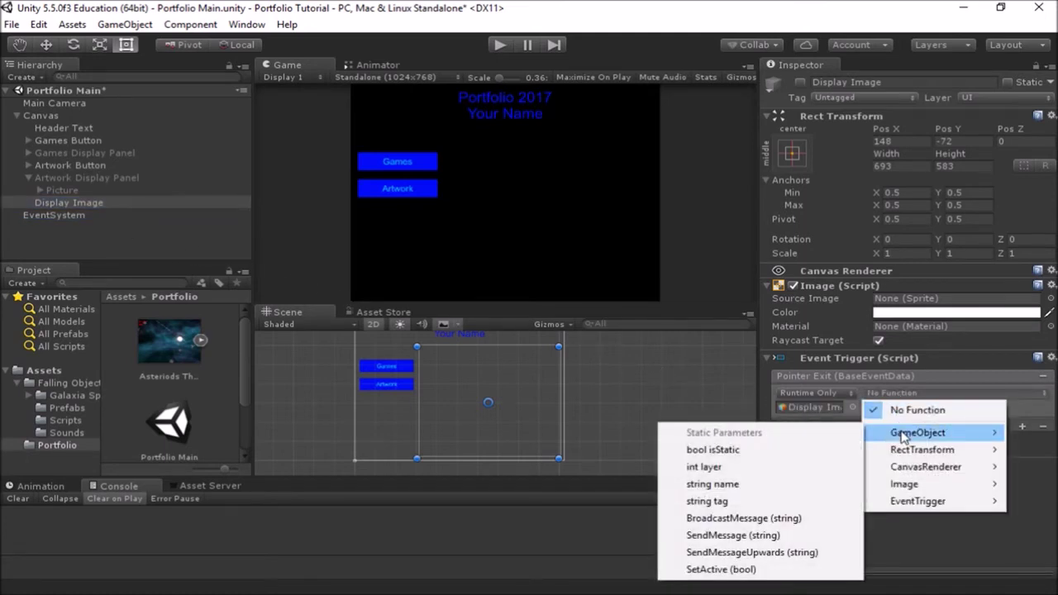
click(785, 570)
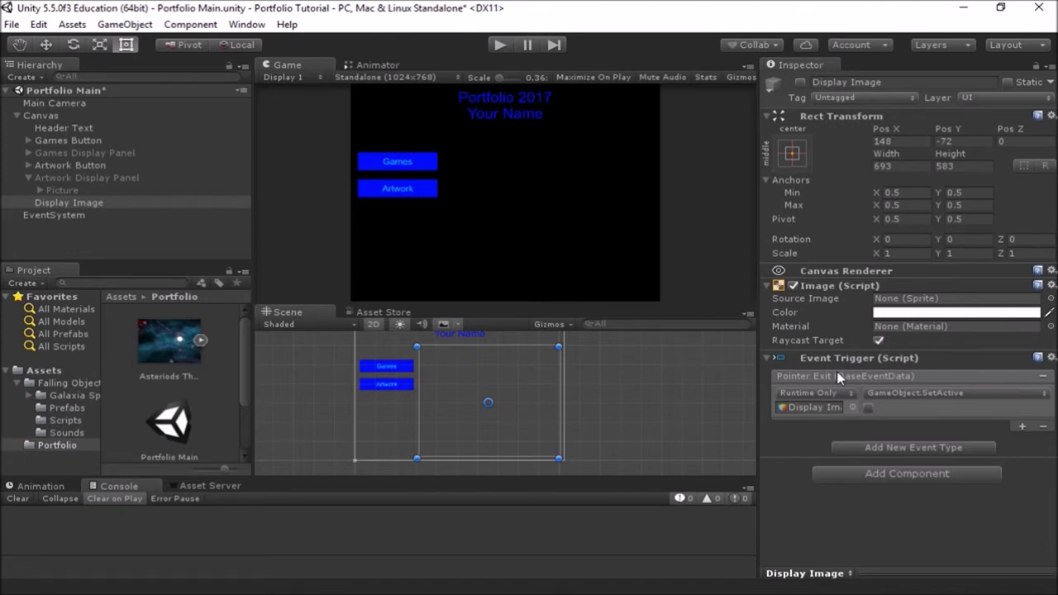
- Test in play mode that the enlarged picture hides on pointer exit and the Games and Artwork buttons switch panels
click(499, 46)
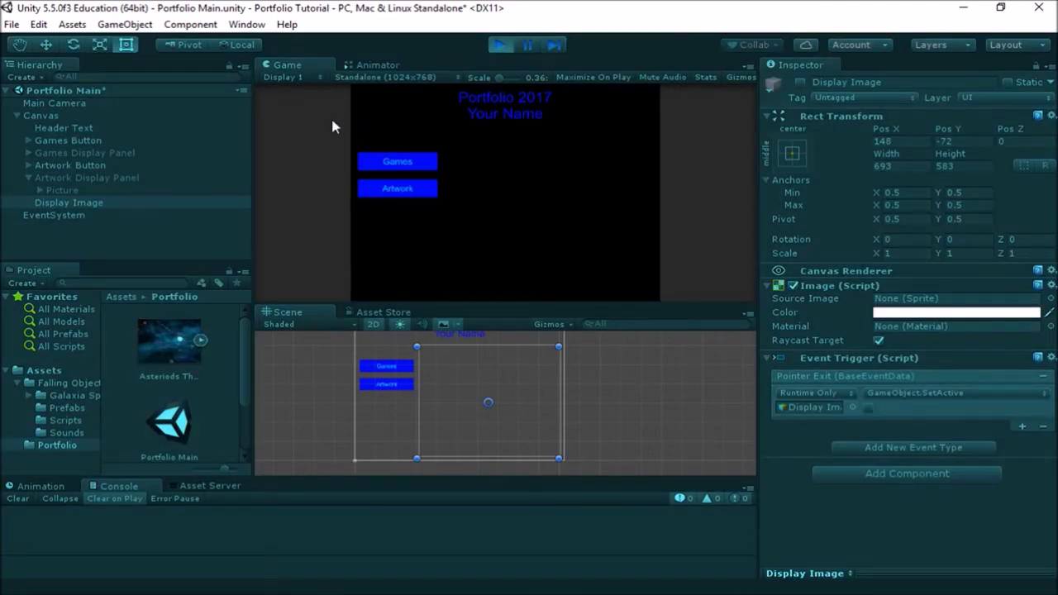
click(412, 189)
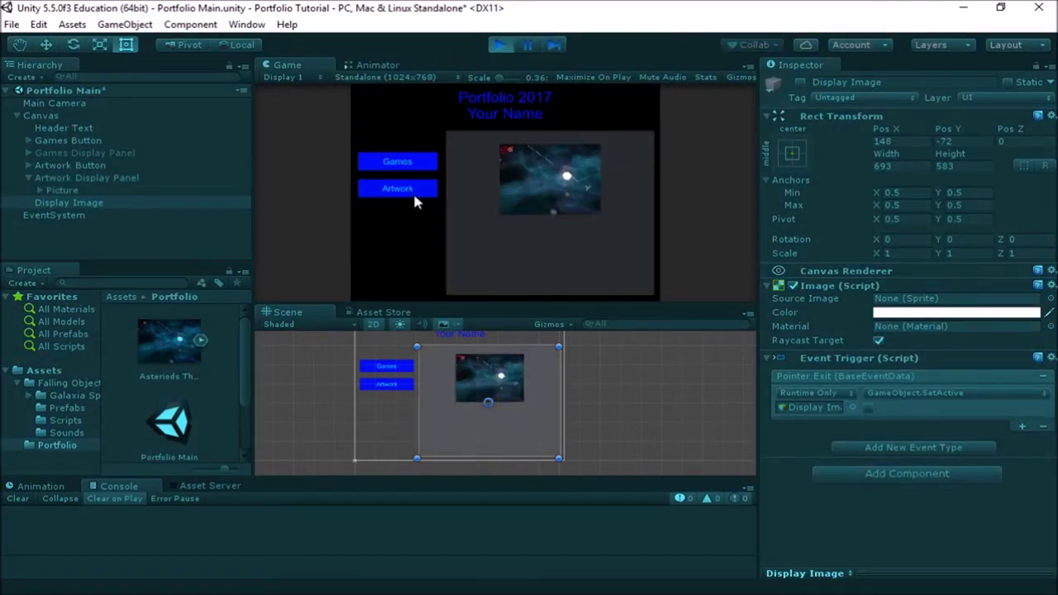
click(556, 188)
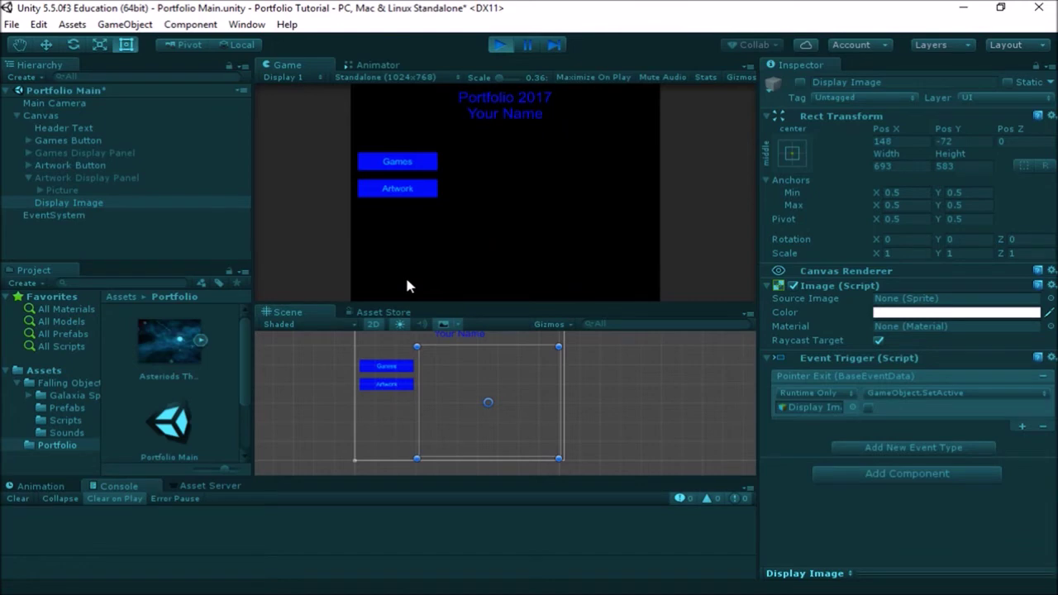
click(392, 190)
click(397, 163)
click(400, 190)
click(397, 163)
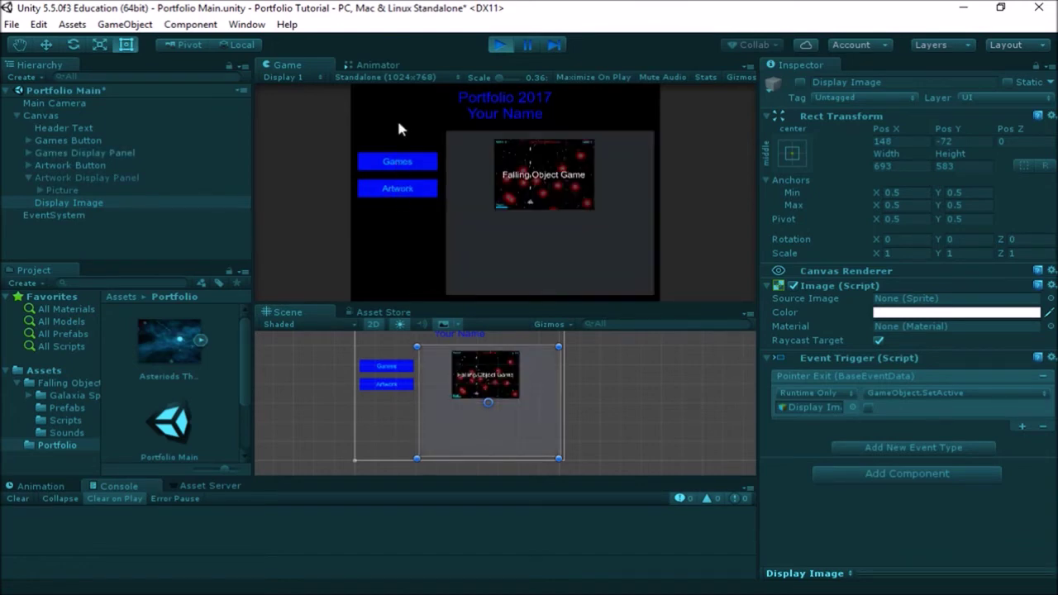
click(394, 190)
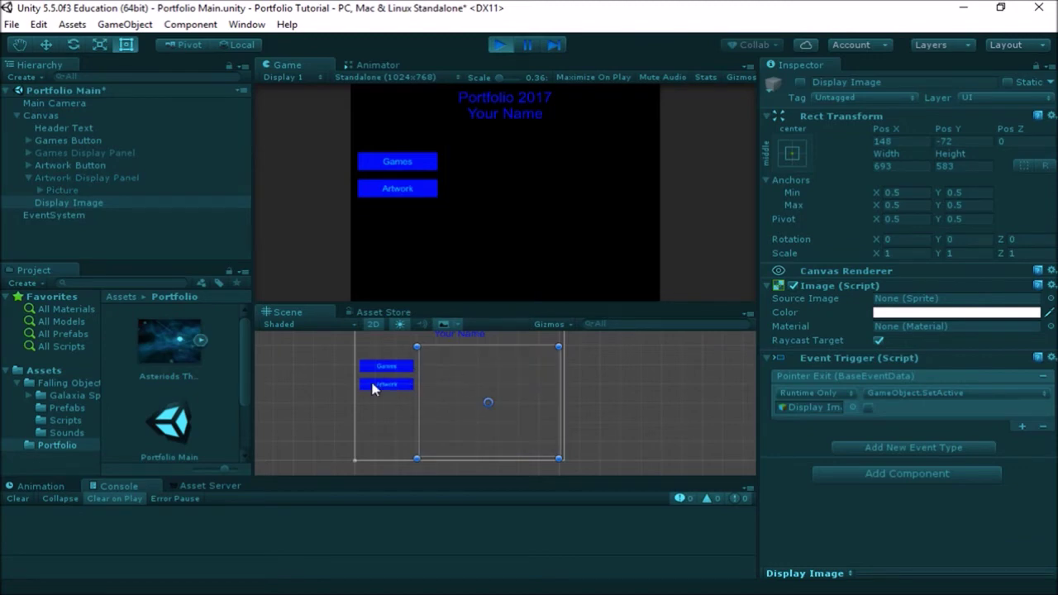
click(503, 45)
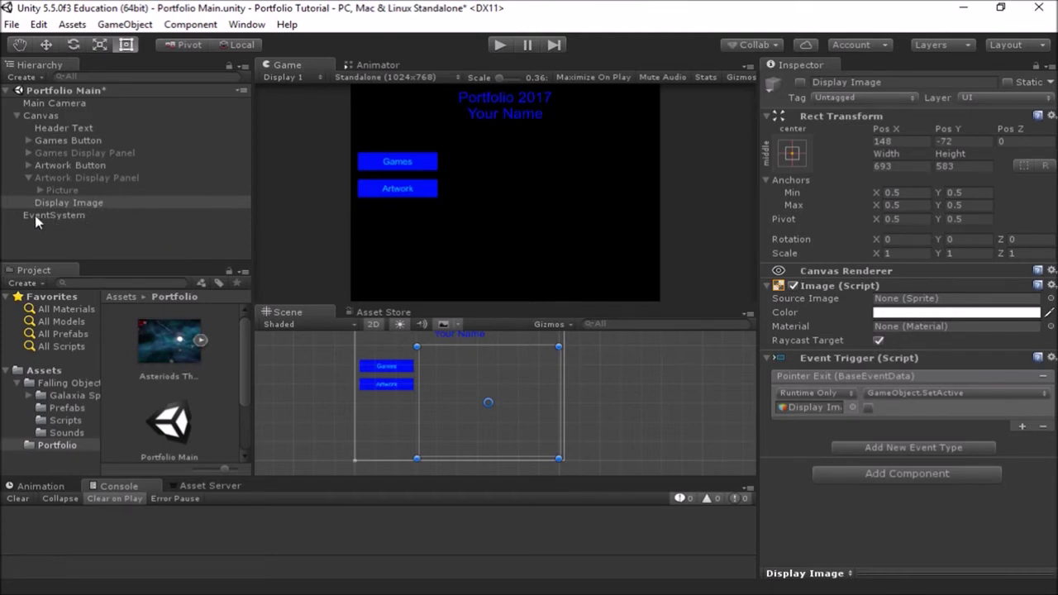
- Duplicate the Artwork Button and rename the copy GameDesigns Button
click(87, 165)
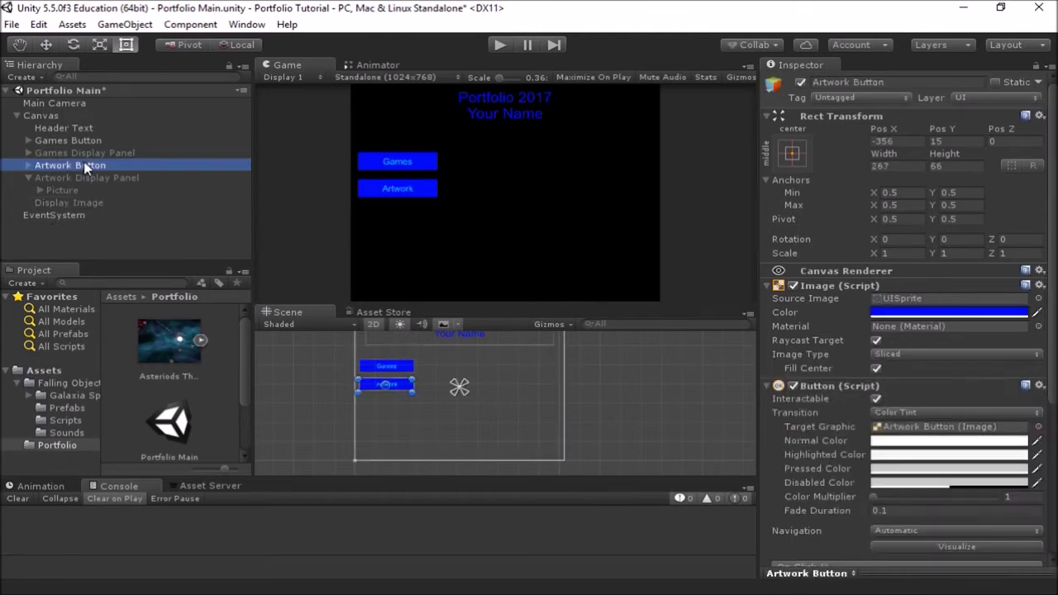
right_click(71, 165)
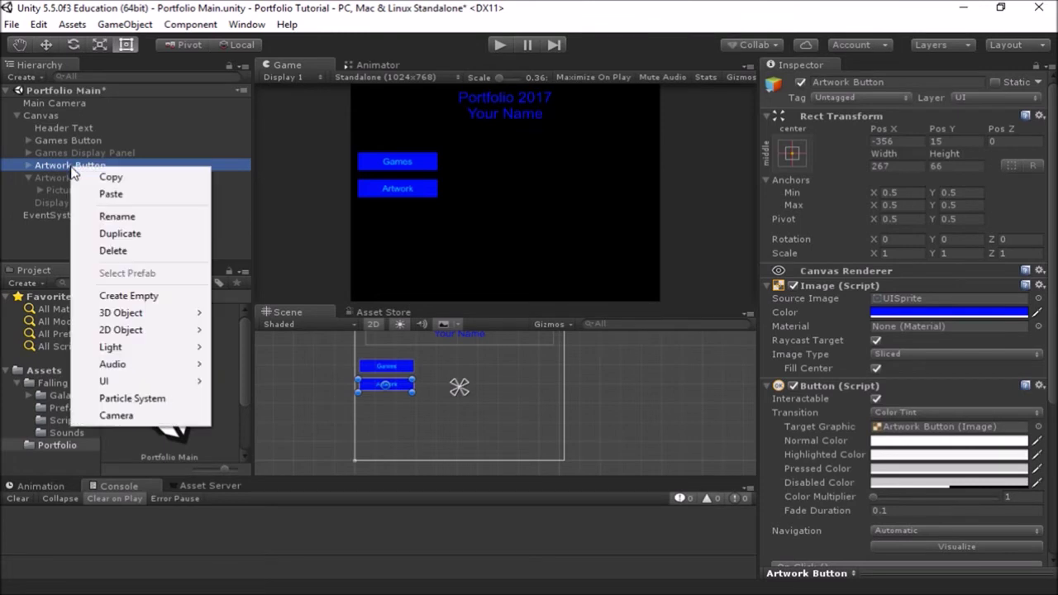
click(134, 238)
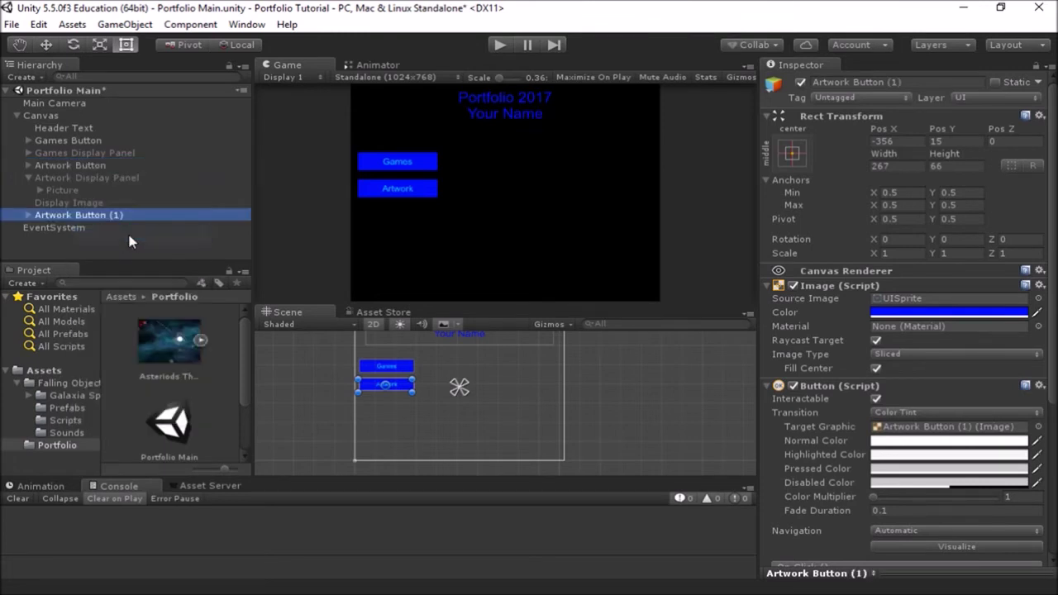
click(81, 217)
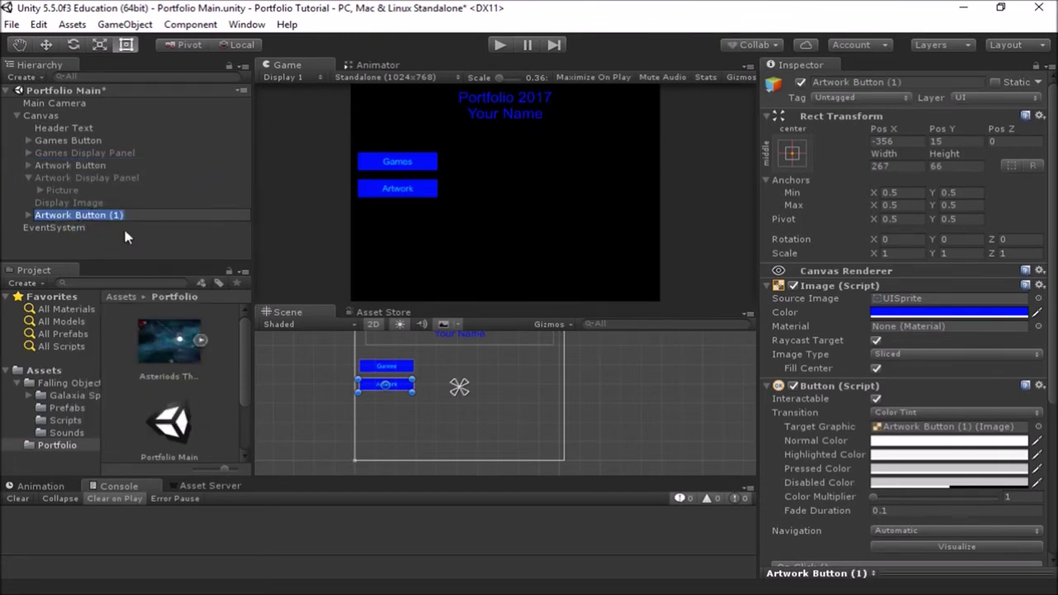
text(GameDesigns)
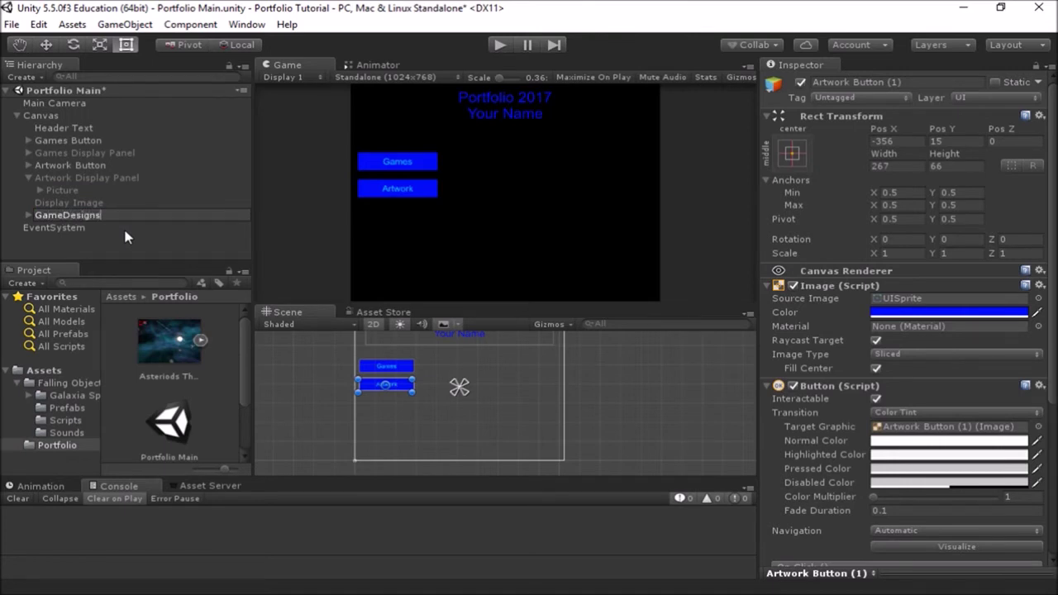
text( Button)
key(Return)
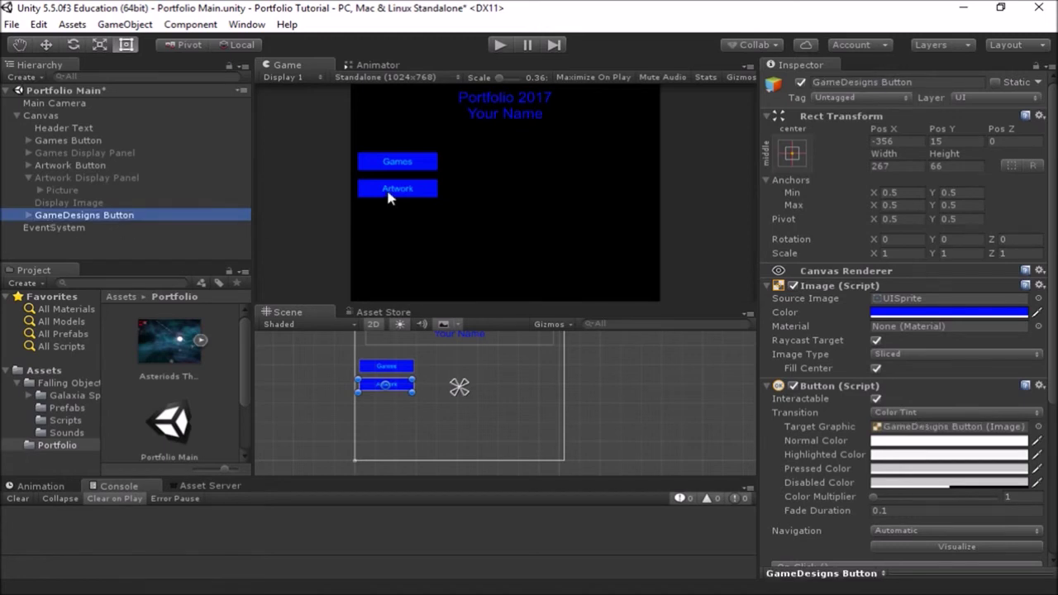
- Move the GameDesigns Button below the Artwork button and set its label text to Game Designs
click(398, 392)
drag(398, 392, 397, 414)
click(29, 215)
click(66, 229)
drag(835, 310, 757, 311)
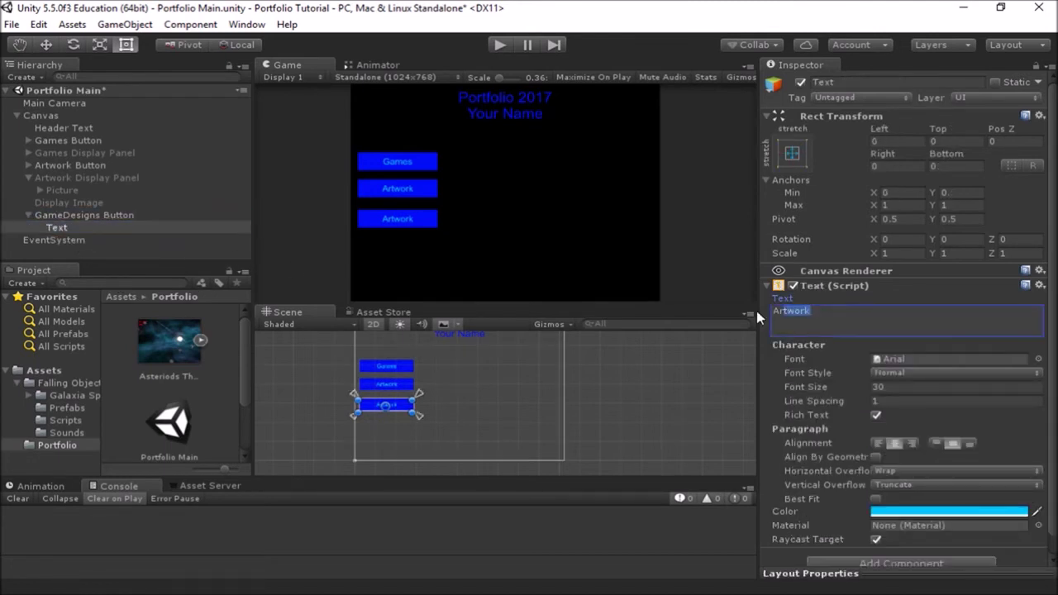
text(Game Designs)
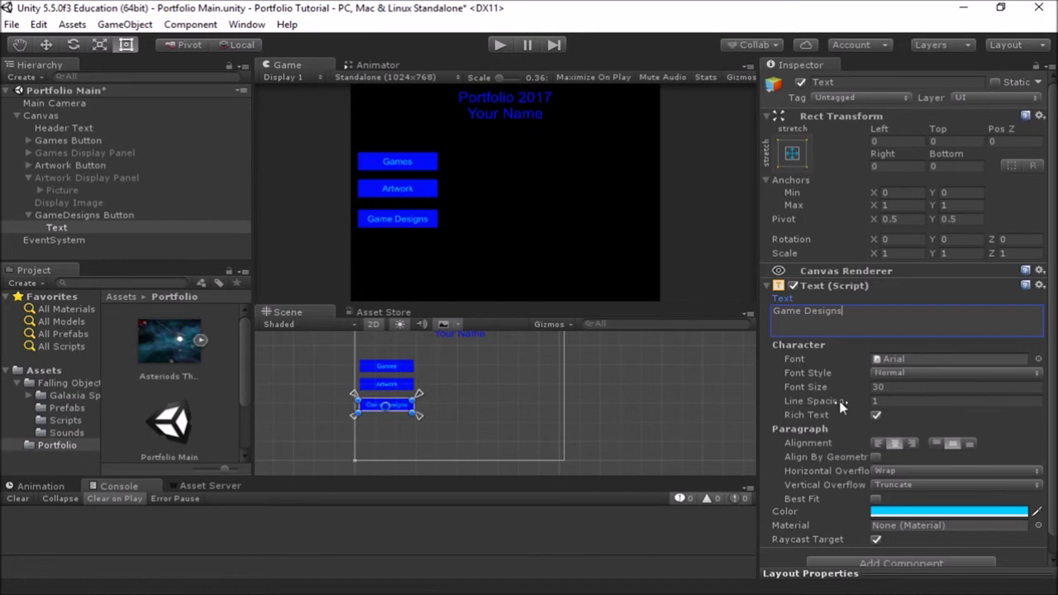
- Duplicate the Artwork Display Panel and rename the copy Game Designs Panel
click(135, 215)
scroll(967, 395, down, 5)
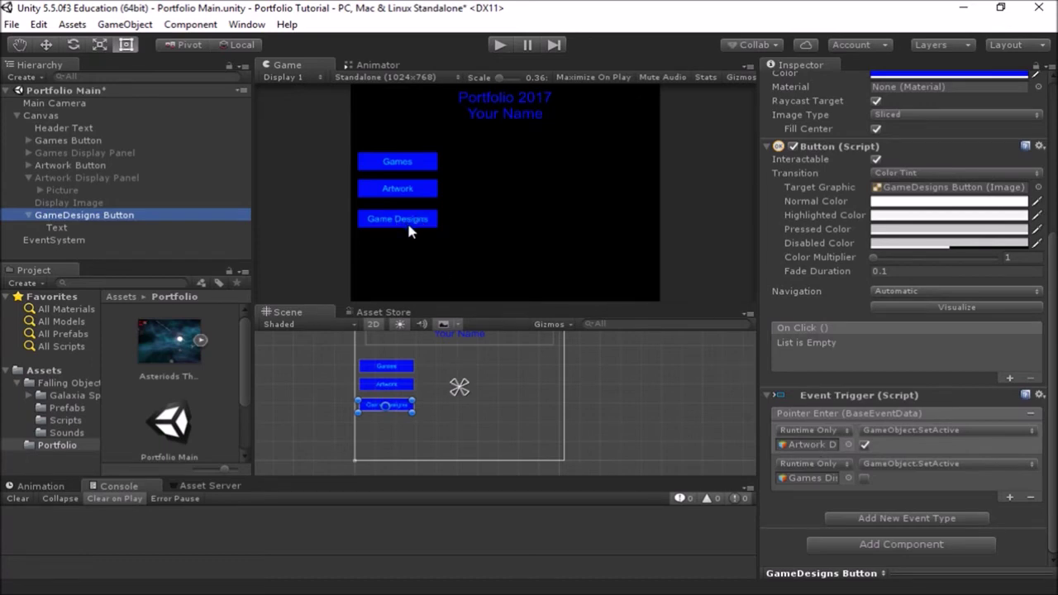
click(91, 177)
click(29, 177)
right_click(83, 181)
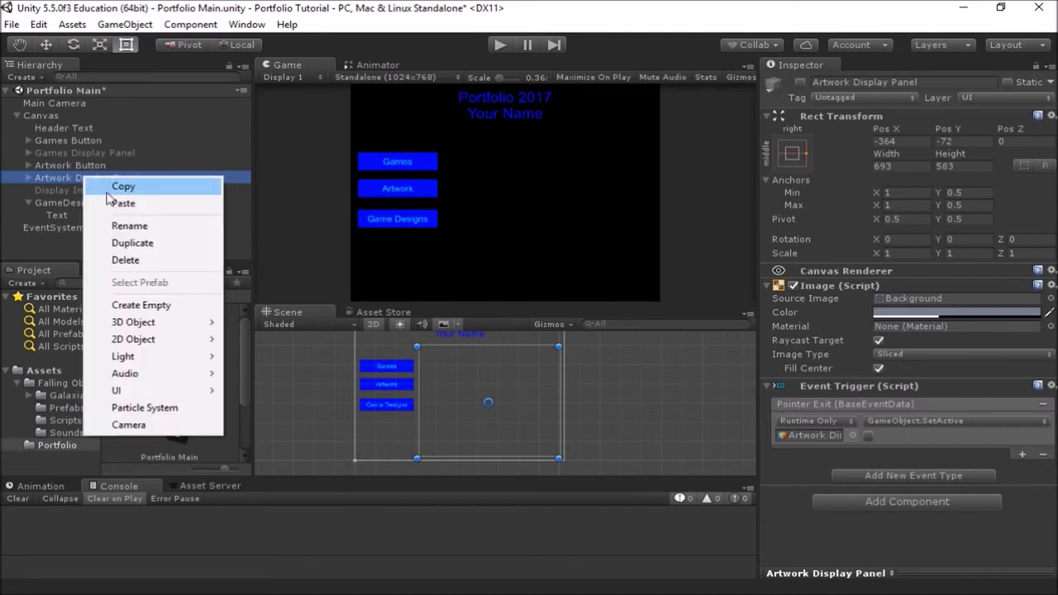
click(134, 243)
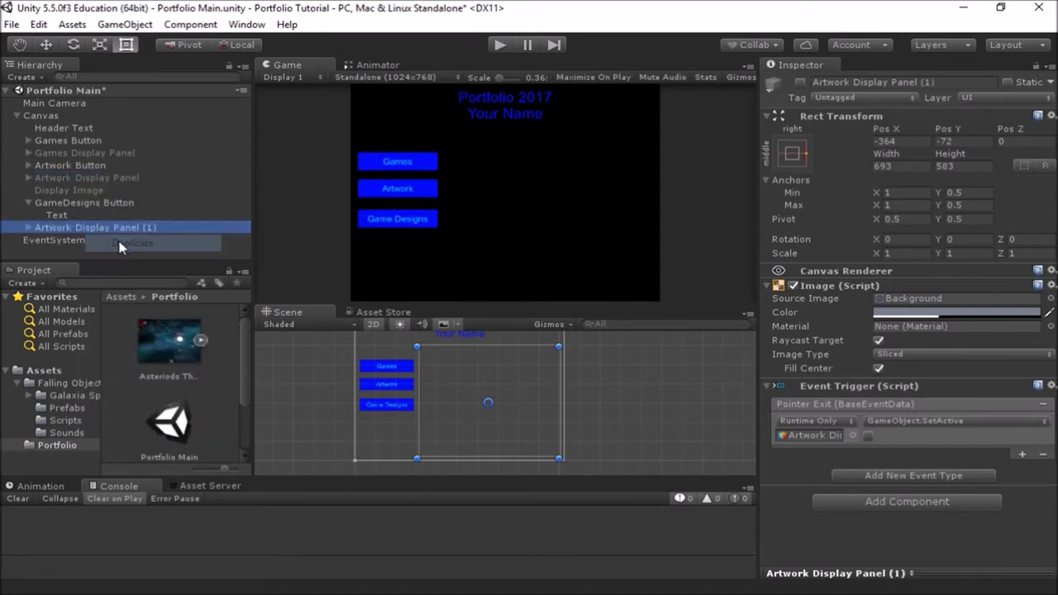
click(71, 230)
text(Game)
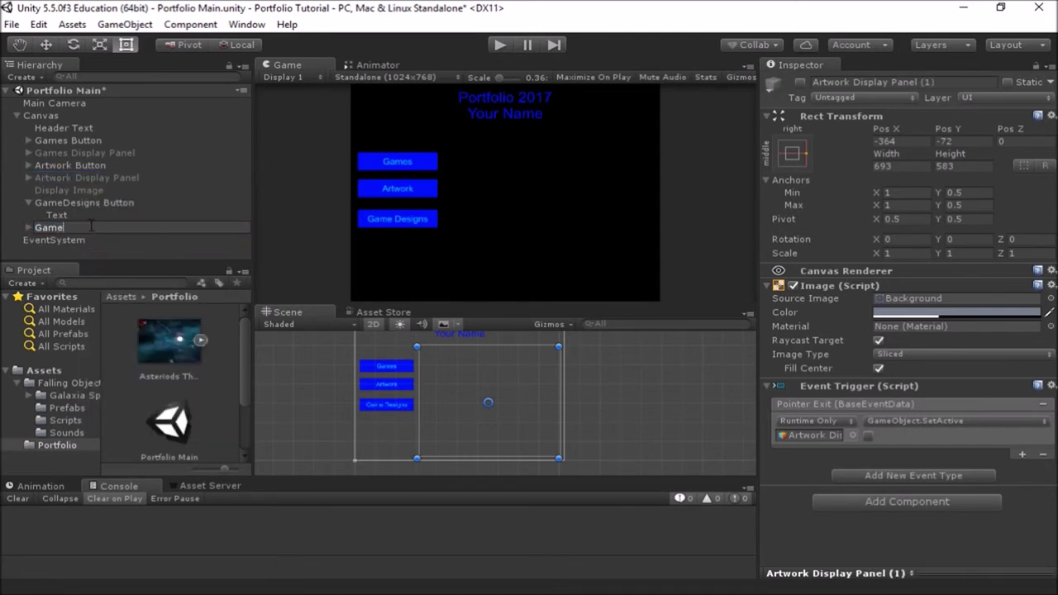
text( Designs Panel)
key(Return)
- Activate the Game Designs Panel so that it shows in the scene
click(28, 227)
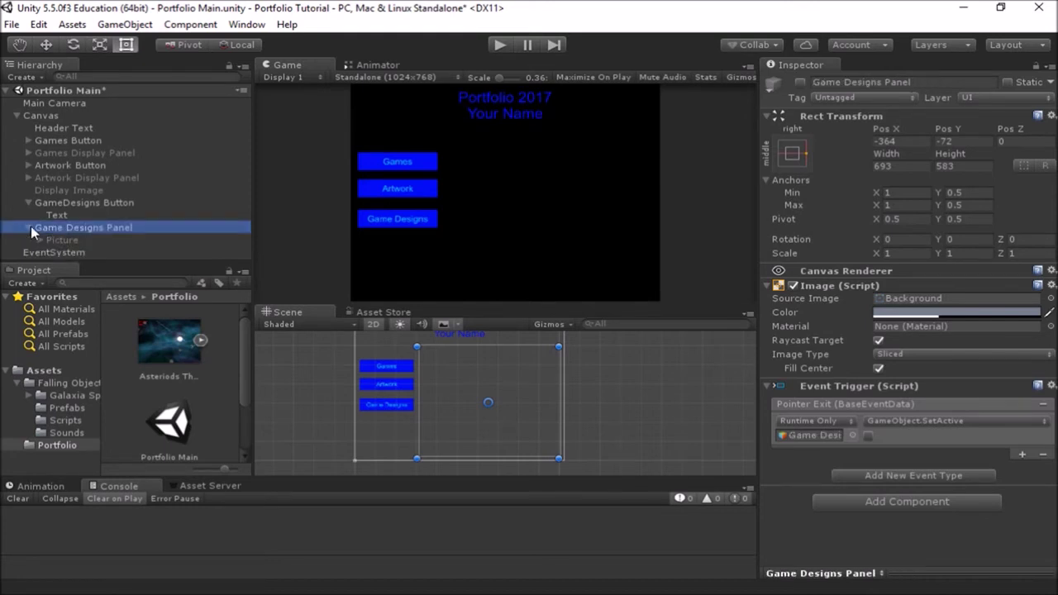
click(29, 225)
click(28, 226)
click(801, 82)
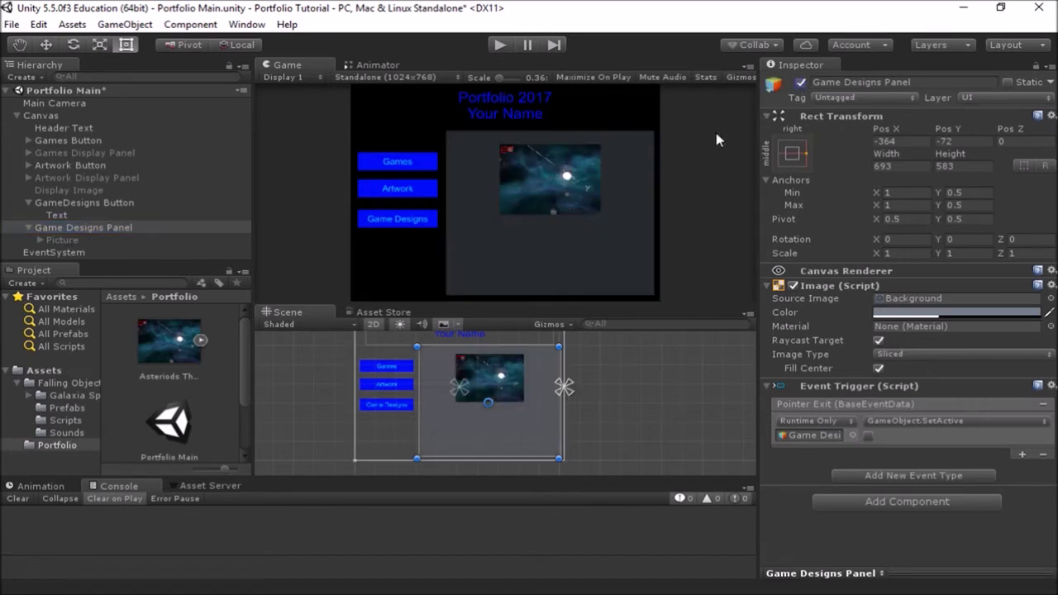
- Check the Game Designs Panel's Picture child and the target object of the panel's Pointer Exit event
click(58, 239)
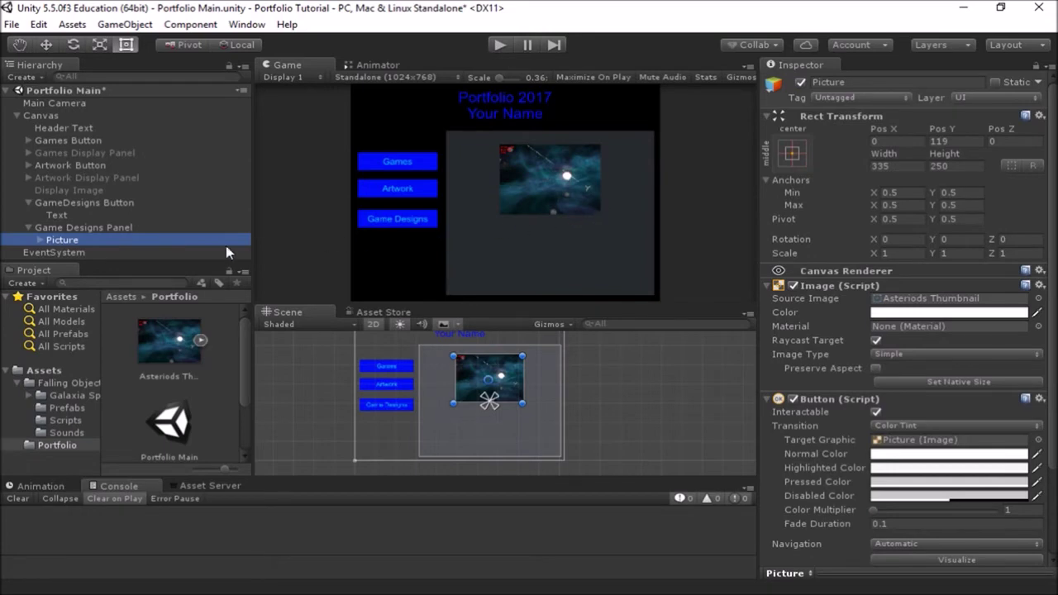
click(39, 239)
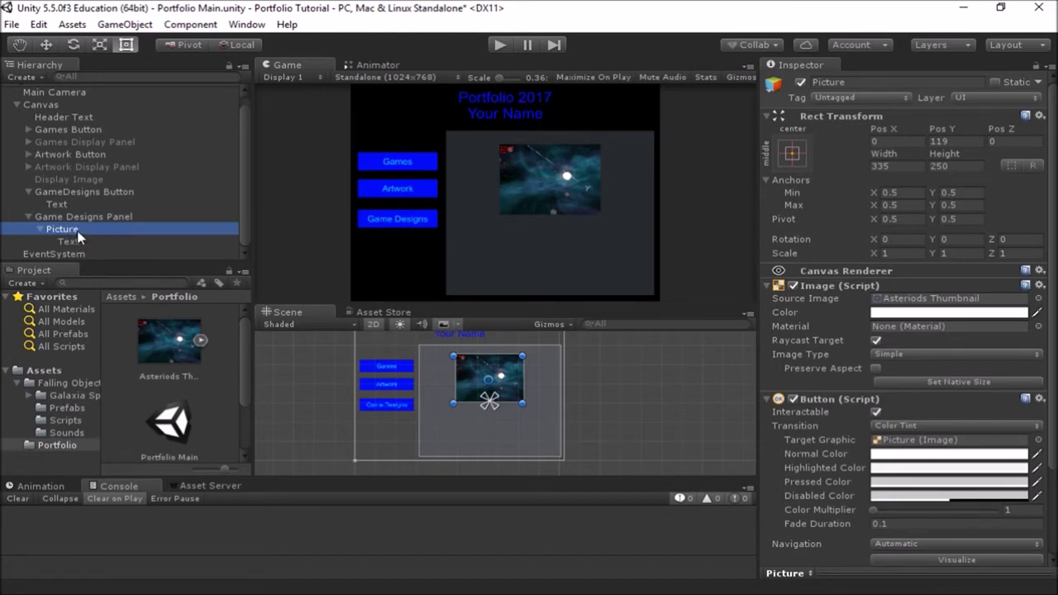
click(41, 229)
click(67, 228)
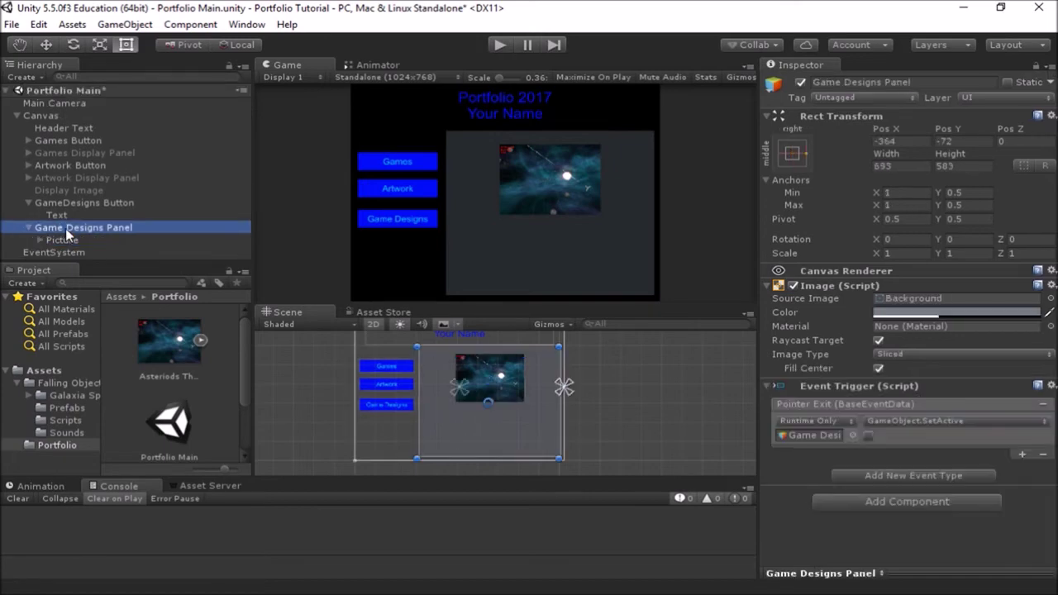
click(828, 435)
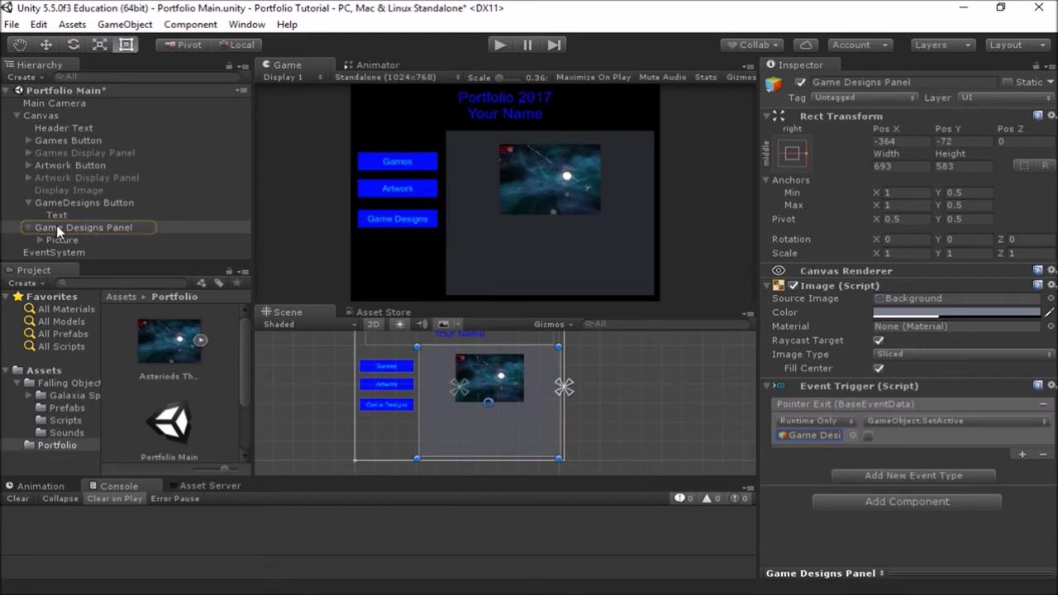
click(27, 223)
click(27, 225)
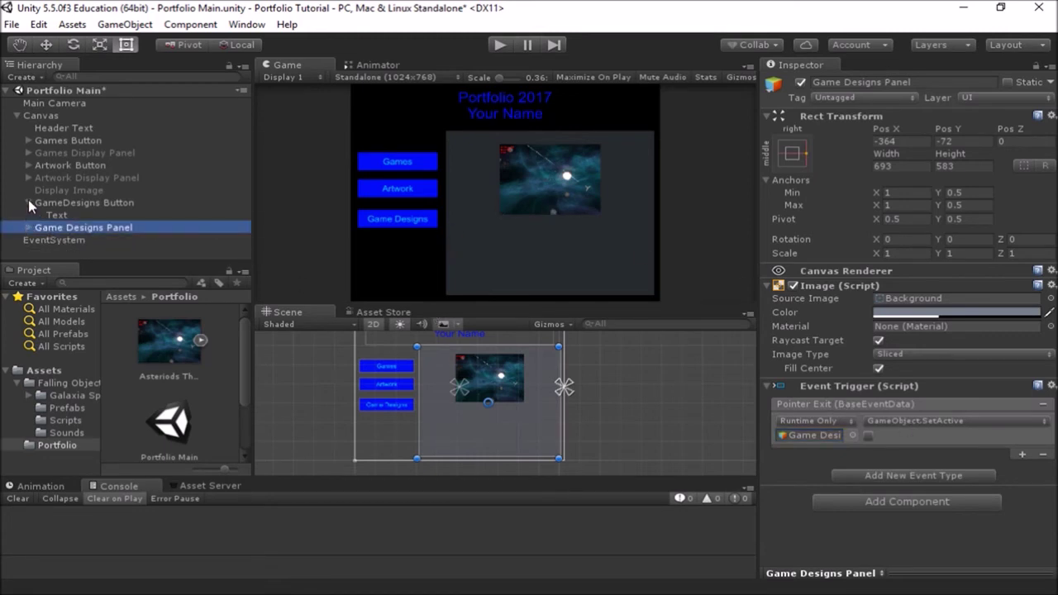
- Retarget the GameDesigns Button's first Pointer Enter action to Game Designs Panel, calling GameObject.SetActive with the value on
click(85, 203)
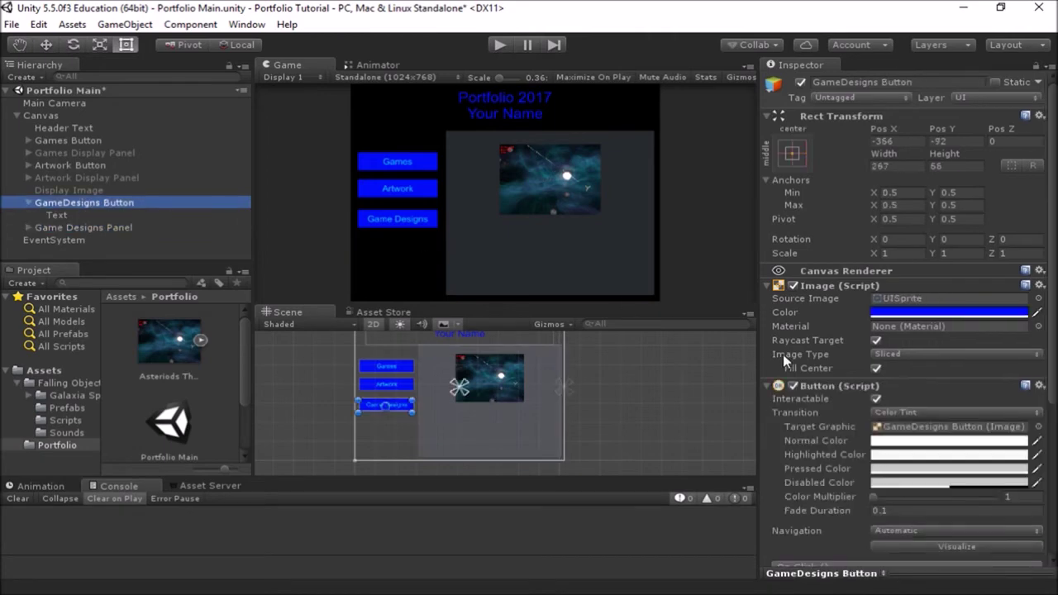
scroll(828, 401, down, 5)
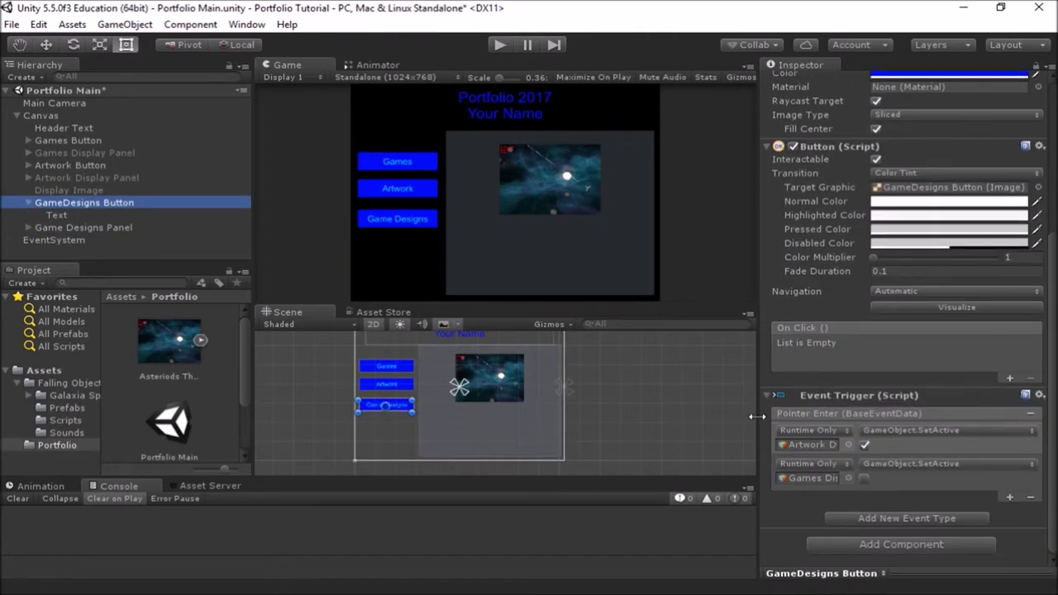
click(813, 445)
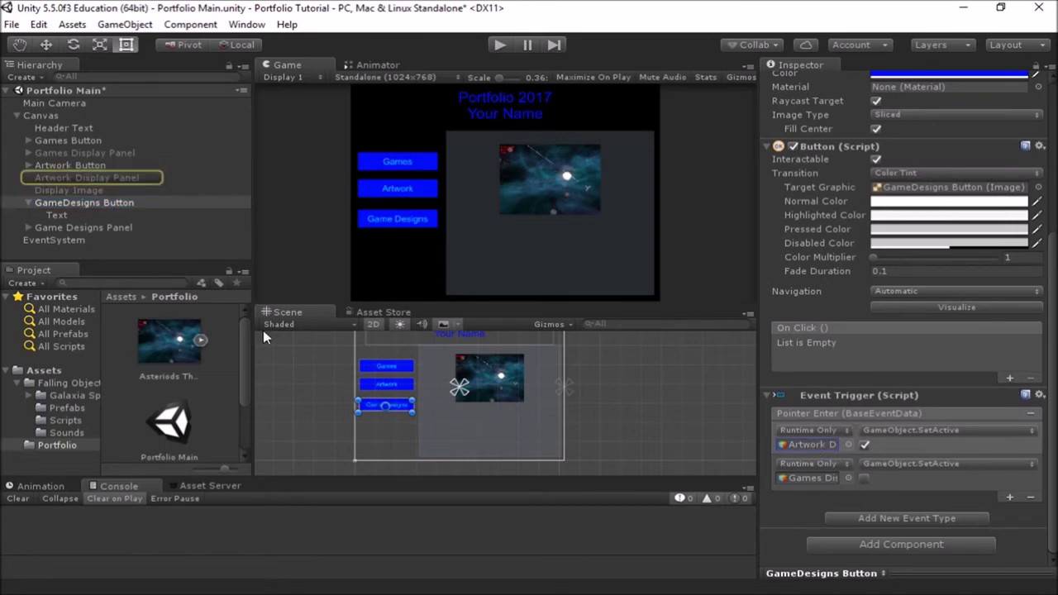
drag(73, 225, 813, 445)
click(908, 429)
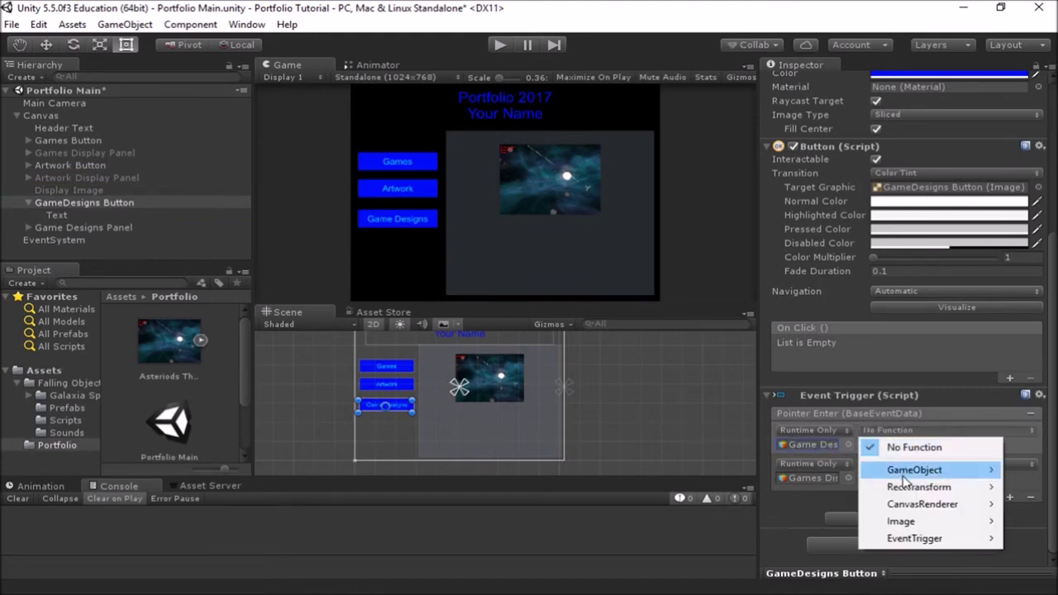
mouse_move(904, 476)
click(717, 476)
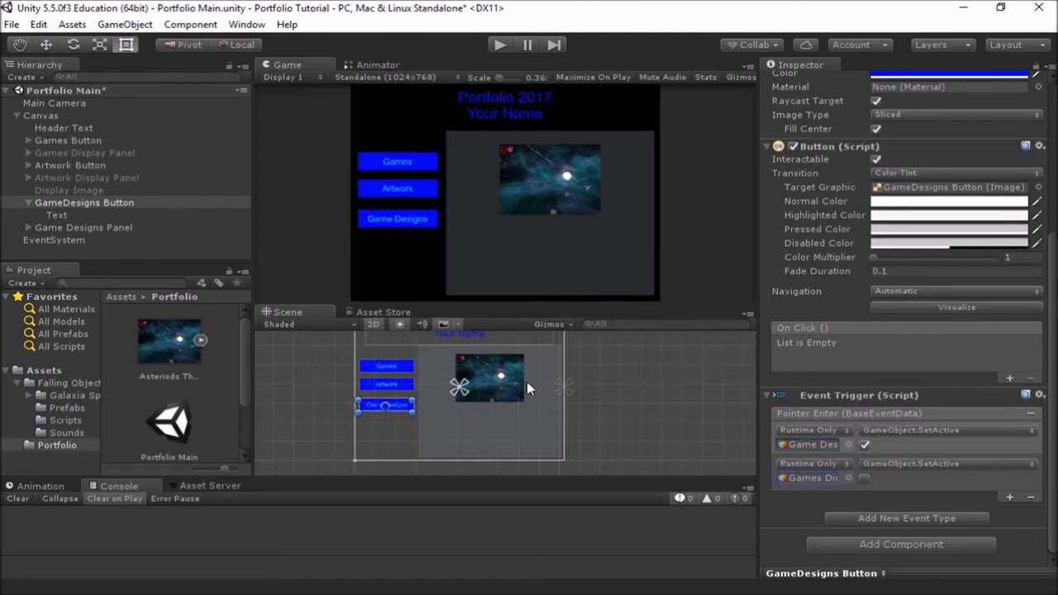
- Add a third Pointer Enter action to the GameDesigns Button that calls GameObject.SetActive on Artwork Display Panel with the value off
click(808, 443)
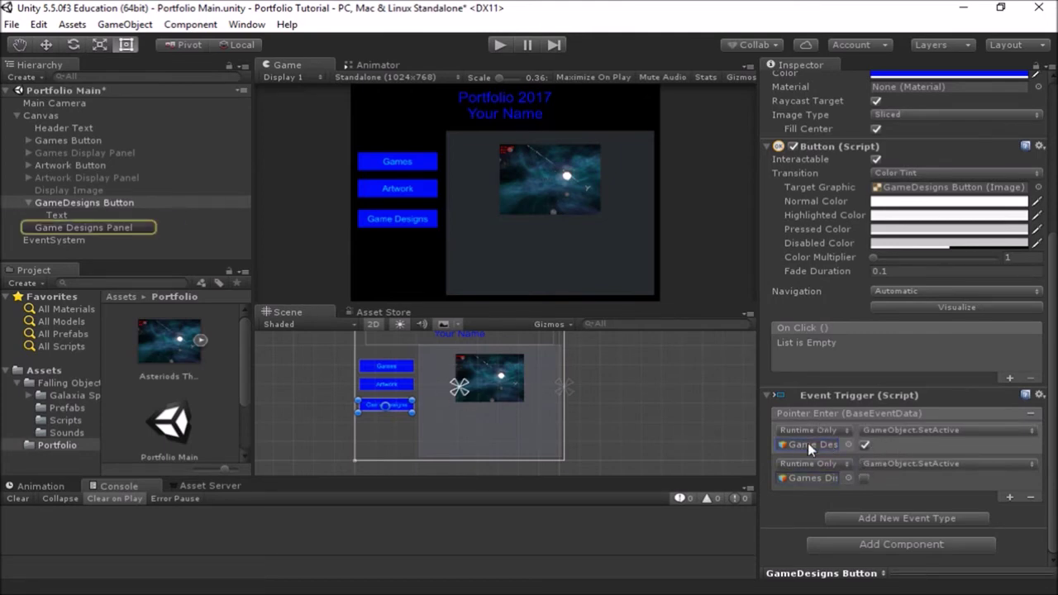
click(810, 476)
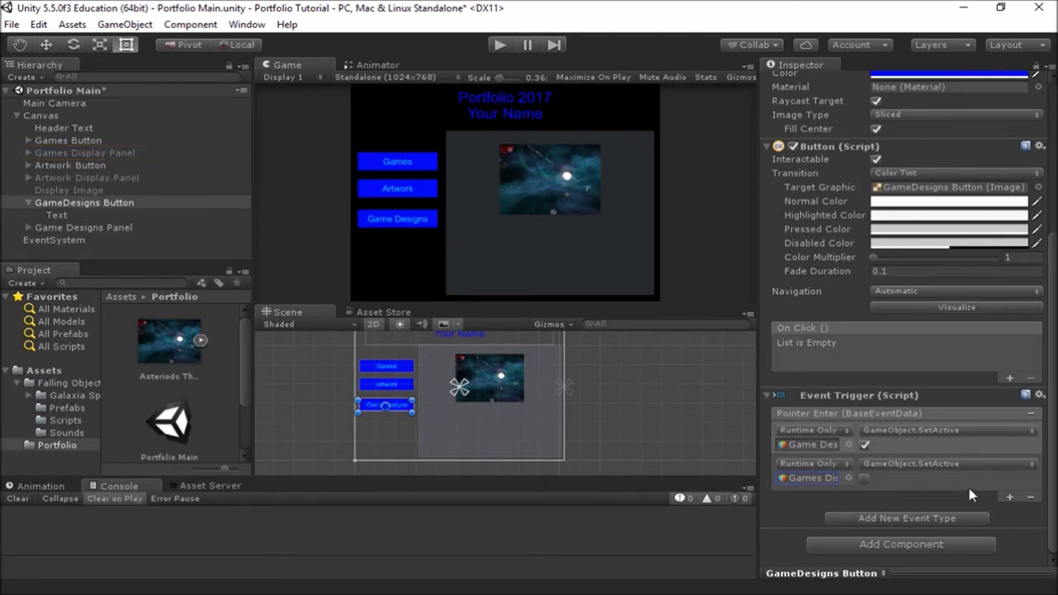
click(1010, 498)
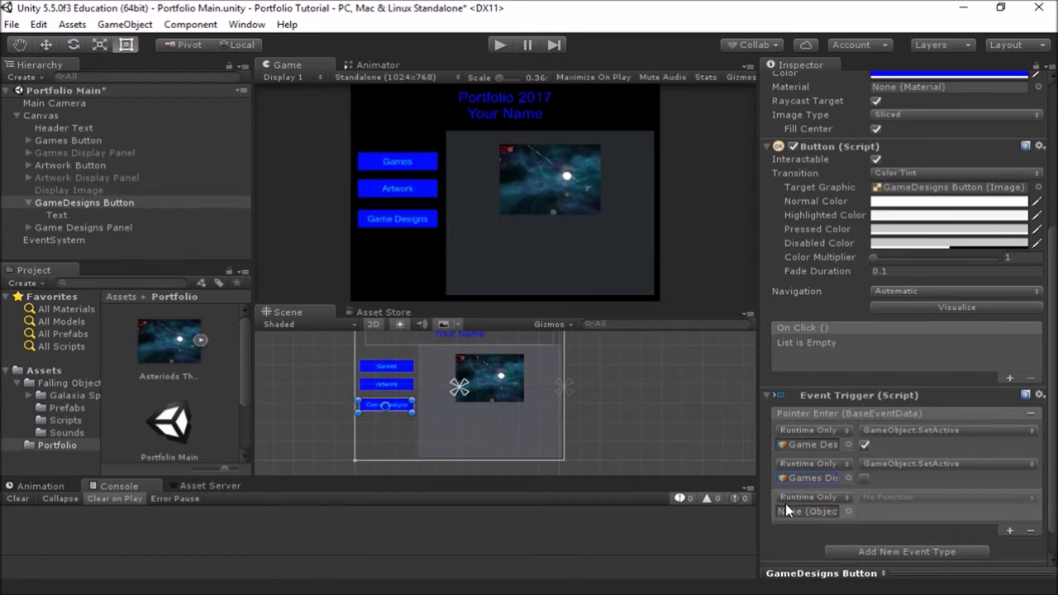
drag(73, 176, 813, 511)
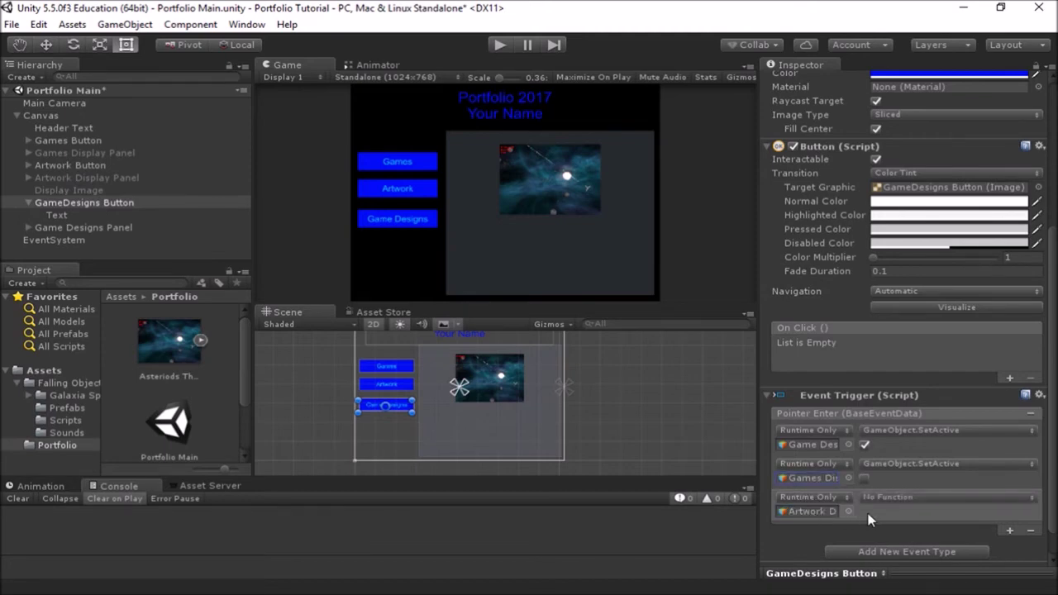
click(900, 497)
mouse_move(912, 428)
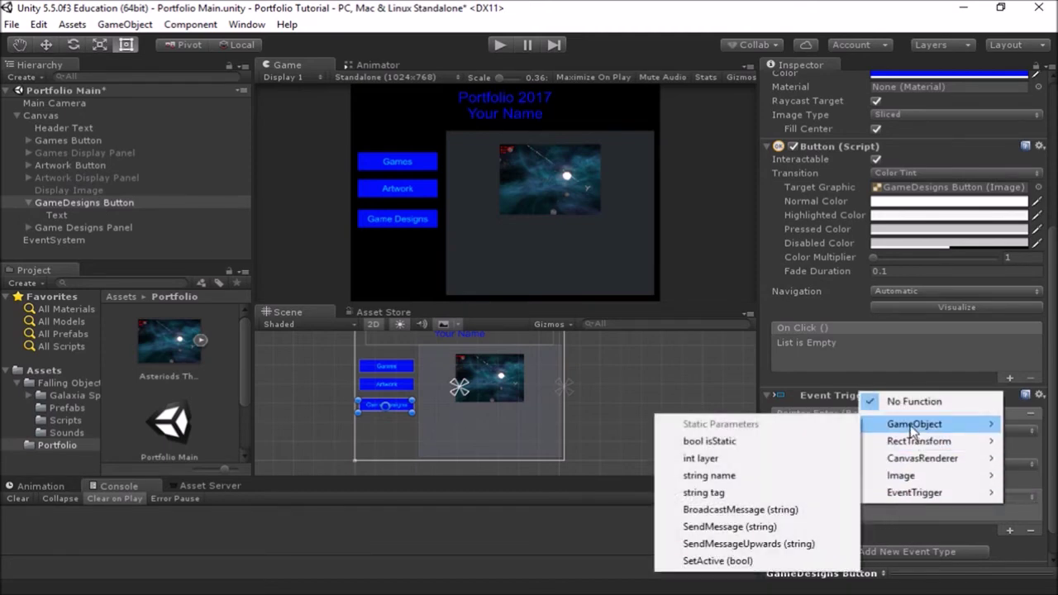
click(718, 561)
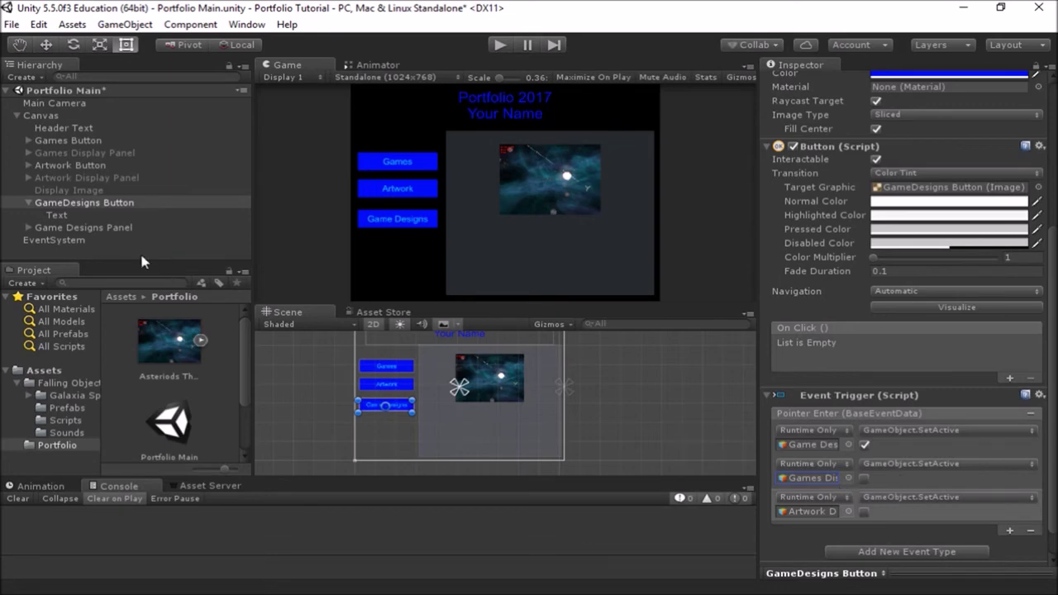
- Add a Pointer Enter action to the Artwork Button that calls GameObject.SetActive on Game Designs Panel with the value off
click(75, 178)
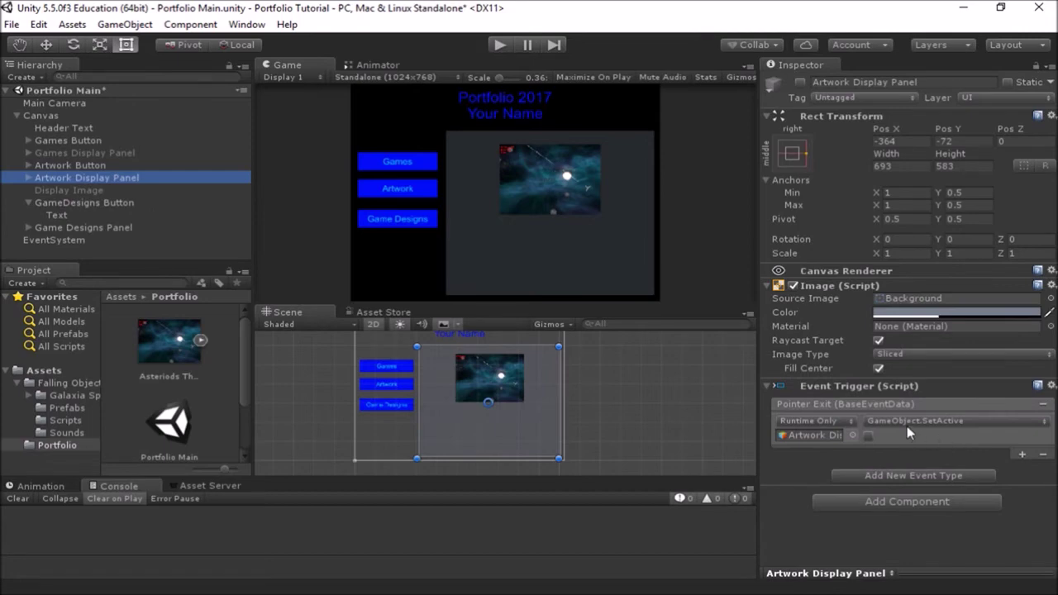
click(71, 166)
scroll(864, 471, down, 5)
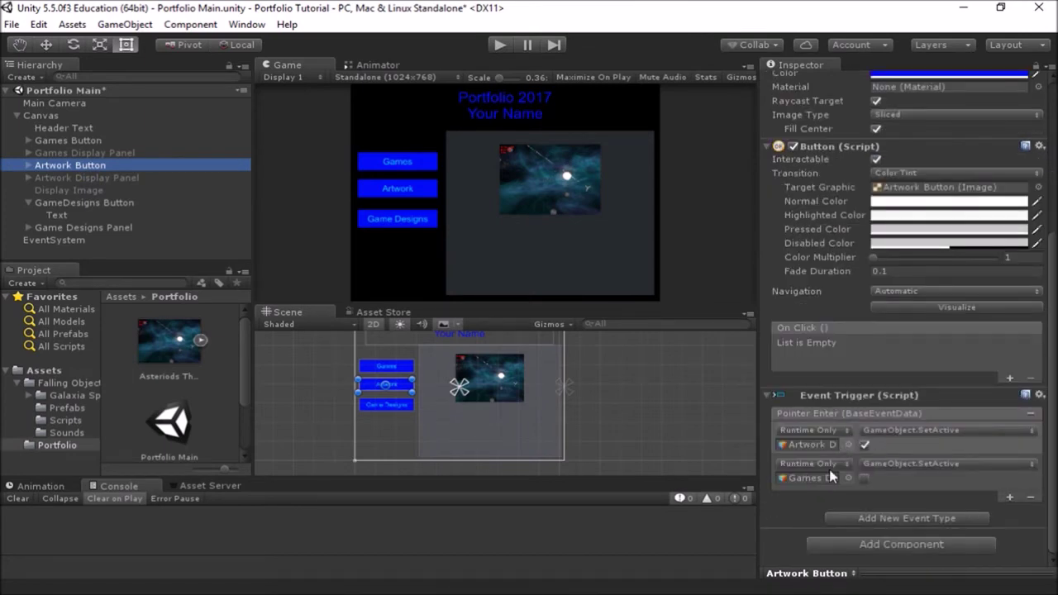
click(1010, 497)
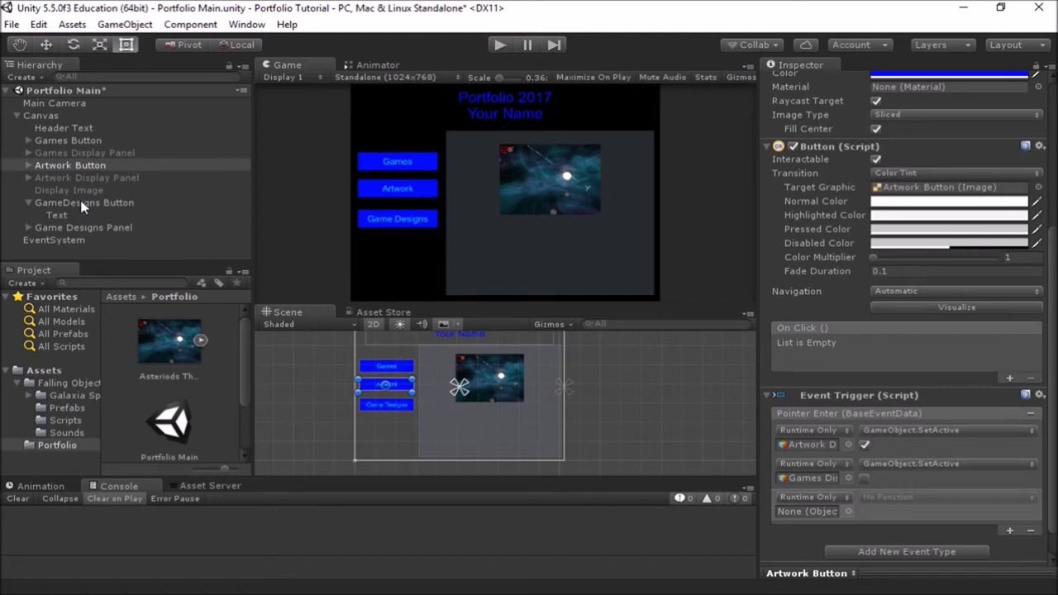
drag(81, 231, 808, 511)
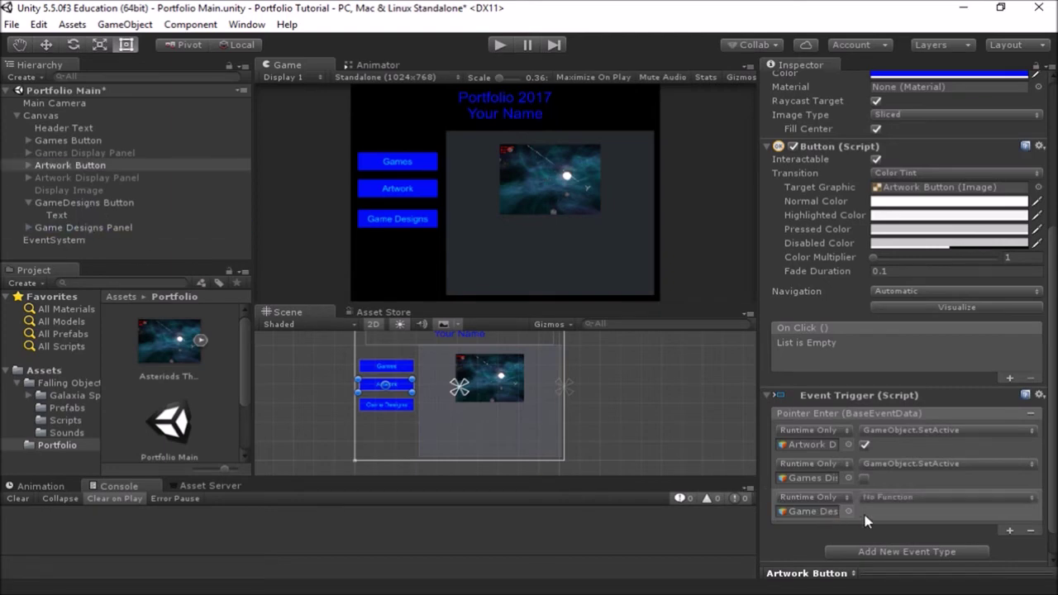
click(908, 496)
mouse_move(909, 426)
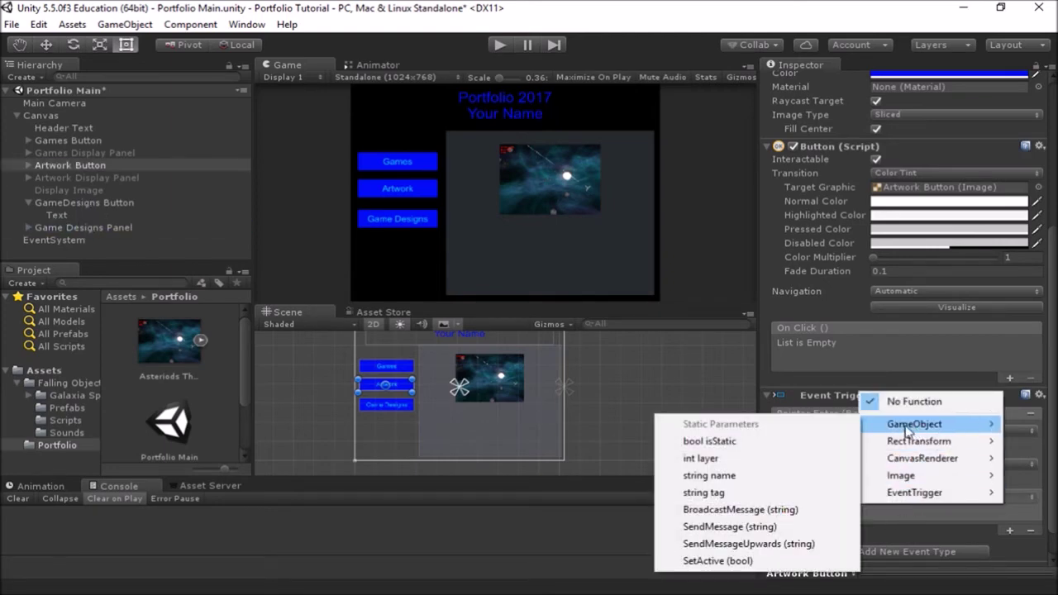
click(718, 561)
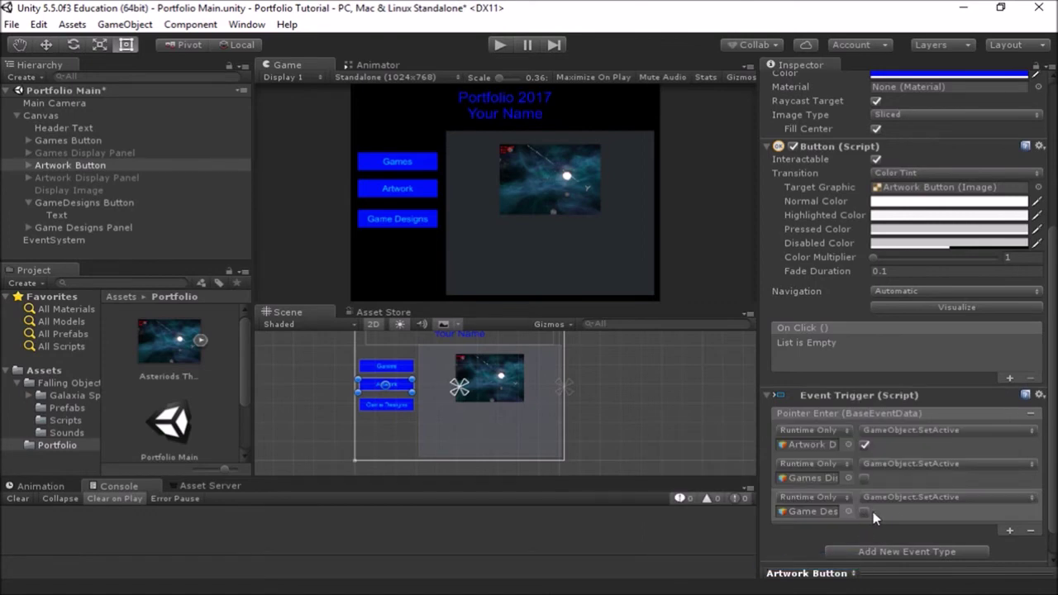
- Add a Pointer Enter action to the Games Button that calls GameObject.SetActive on Game Designs Panel with the value off
click(61, 141)
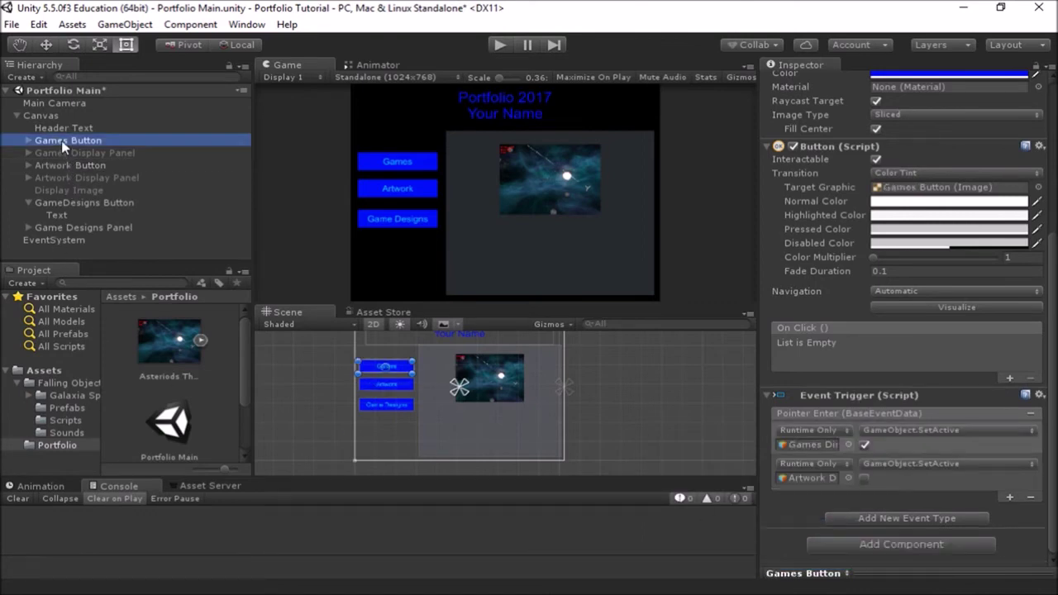
click(1010, 497)
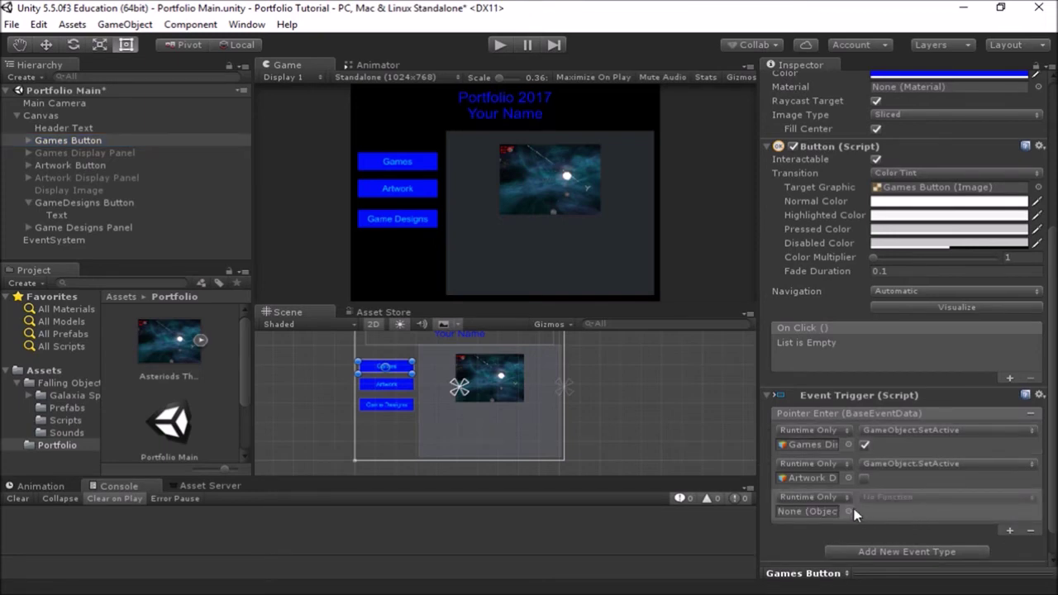
click(811, 445)
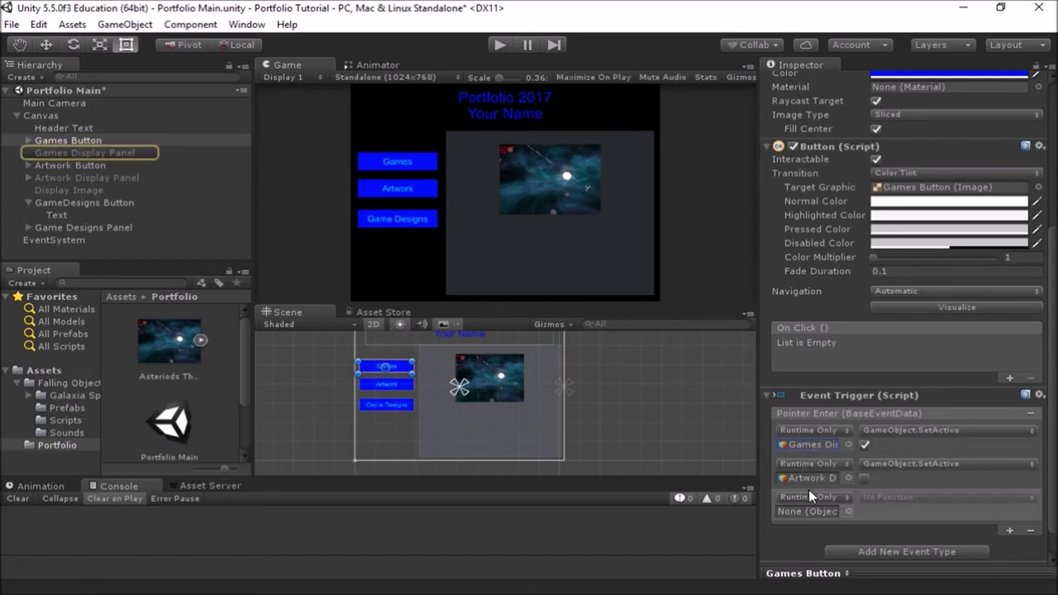
drag(86, 228, 796, 510)
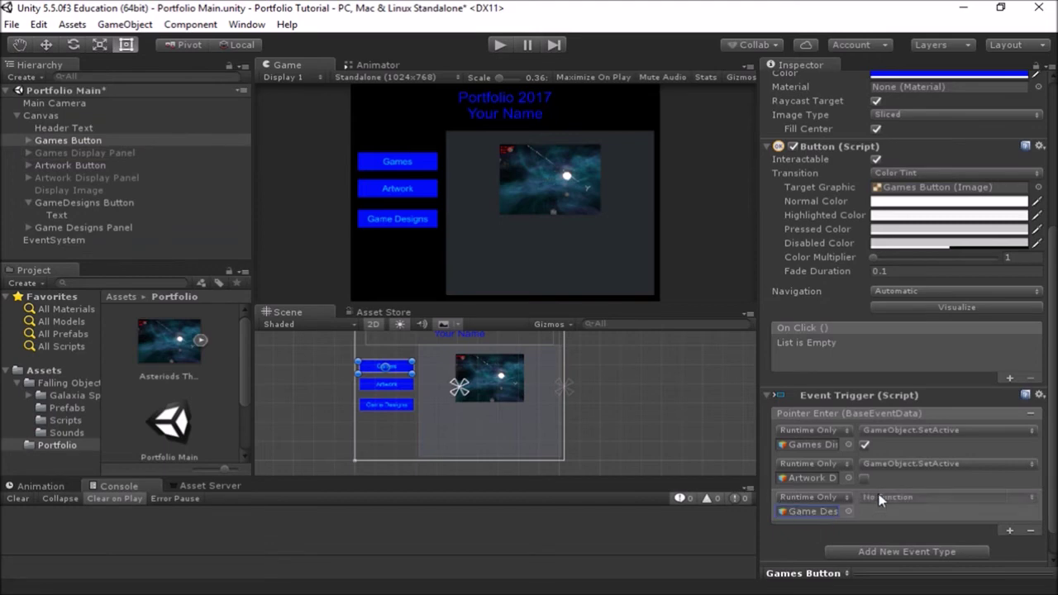
click(910, 497)
mouse_move(926, 425)
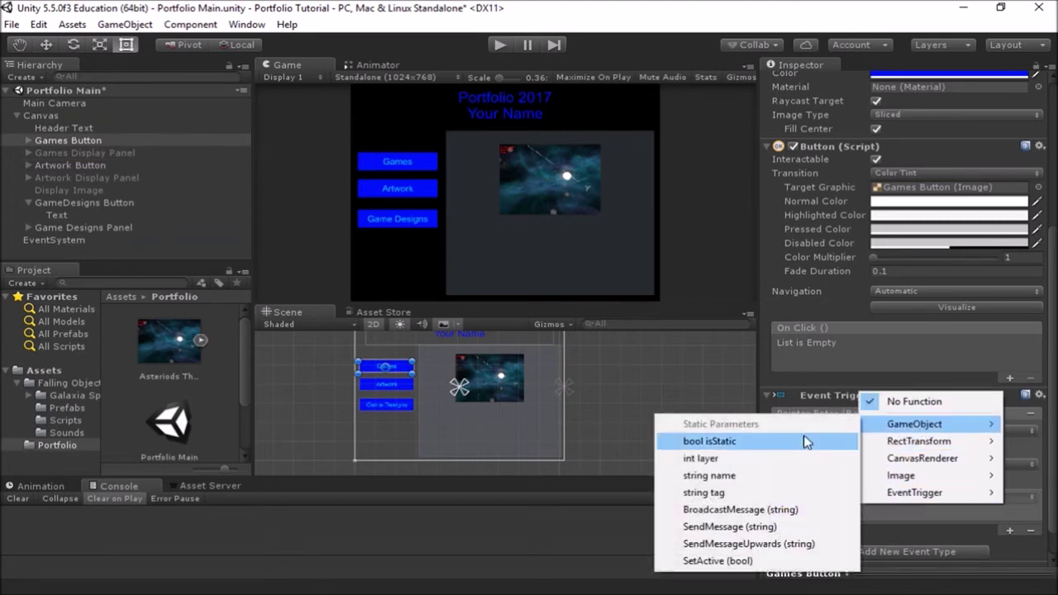
click(769, 561)
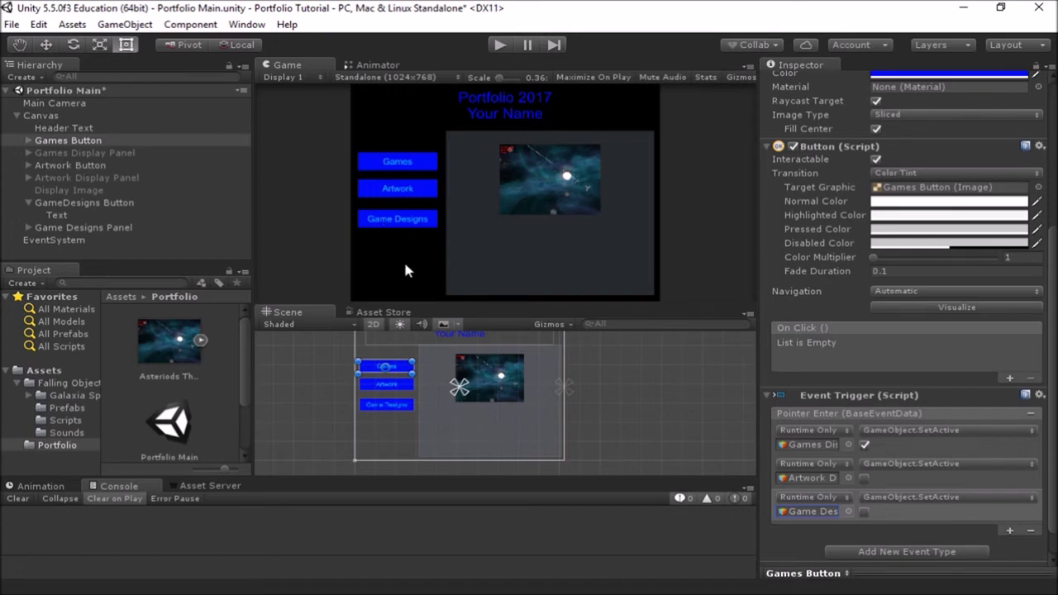
- Review the GameDesigns Button's Pointer Enter actions and the Game Designs Panel's Pointer Exit event
click(76, 203)
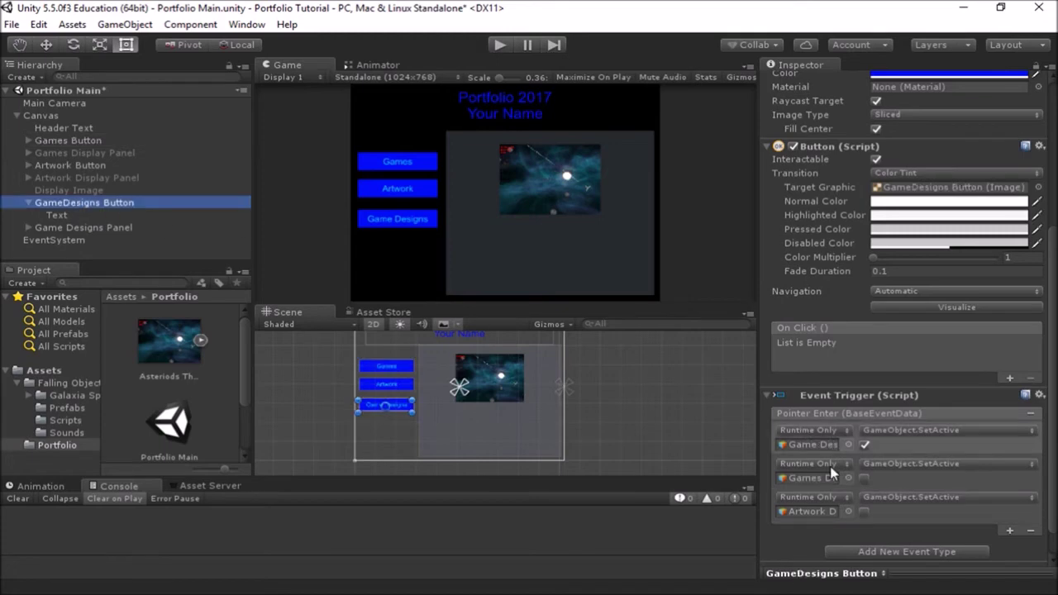
scroll(835, 472, down, 1)
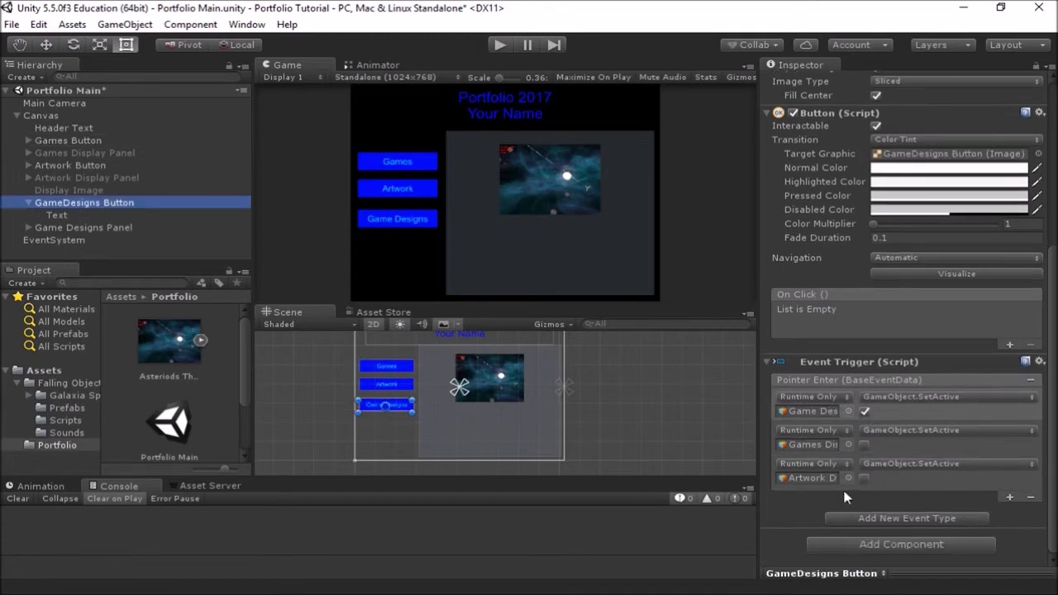
click(69, 229)
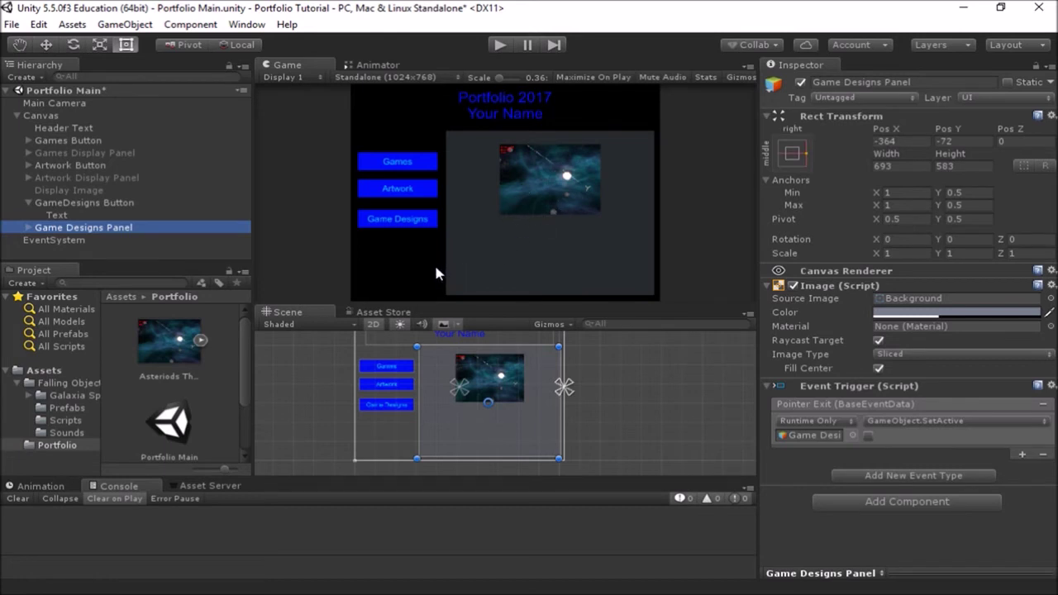
- Rename the Picture object under Game Designs Panel to MultiPage Doc
click(62, 239)
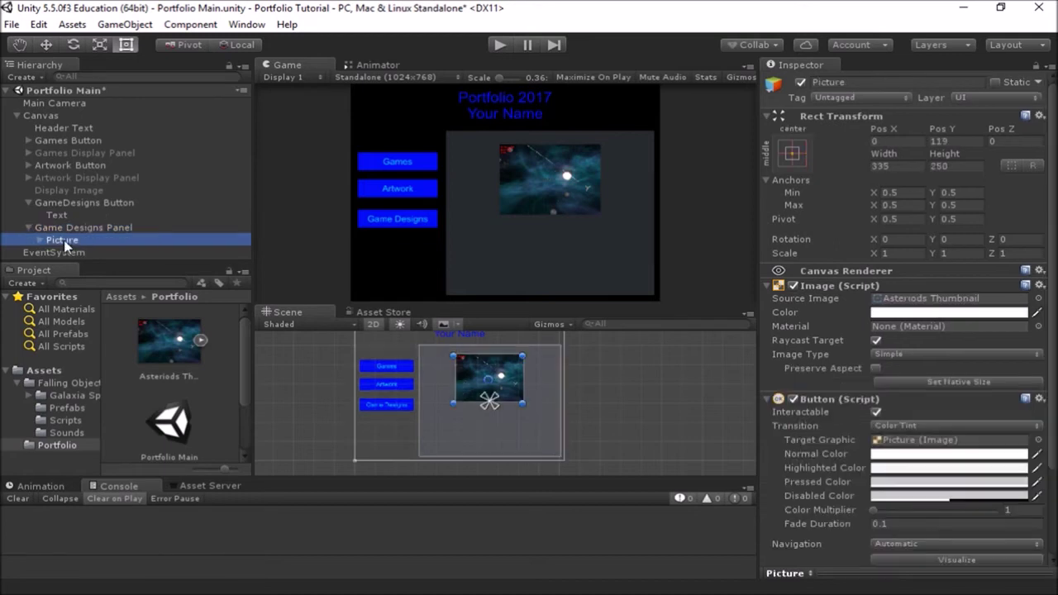
scroll(633, 391, down, 1)
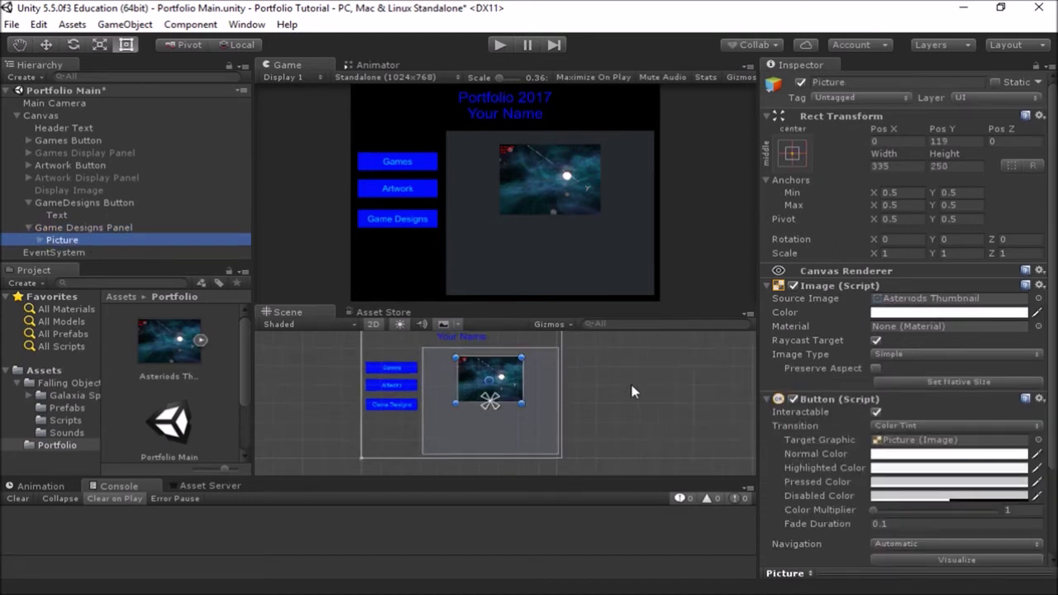
click(84, 242)
text(Mutil)
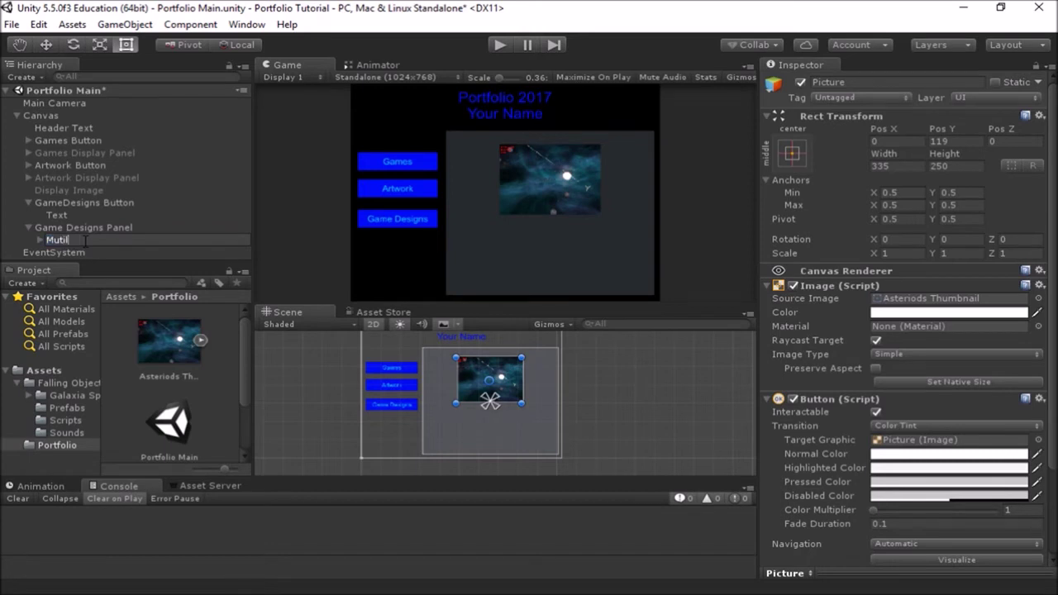
key(BackSpace)
key(BackSpace)
key(BackSpace)
key(BackSpace)
key(BackSpace)
text(ltiPage Doc)
key(Return)
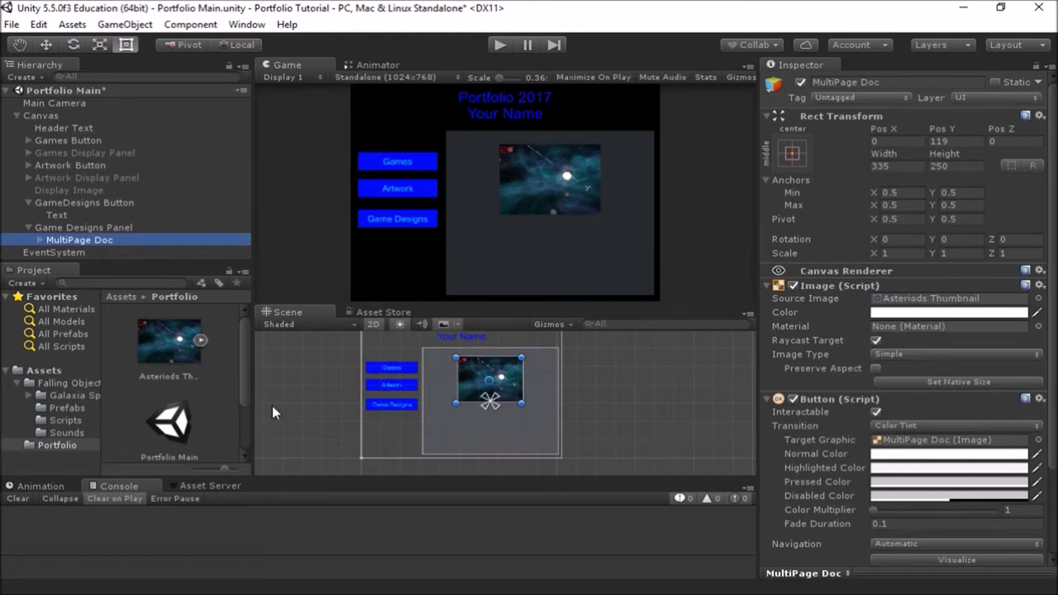
- Set MultiPage Doc's source image to Slide2 from the Game Design Document Pictures folder
mouse_move(246, 379)
mouse_down()
mouse_move(246, 440)
mouse_move(250, 366)
mouse_up()
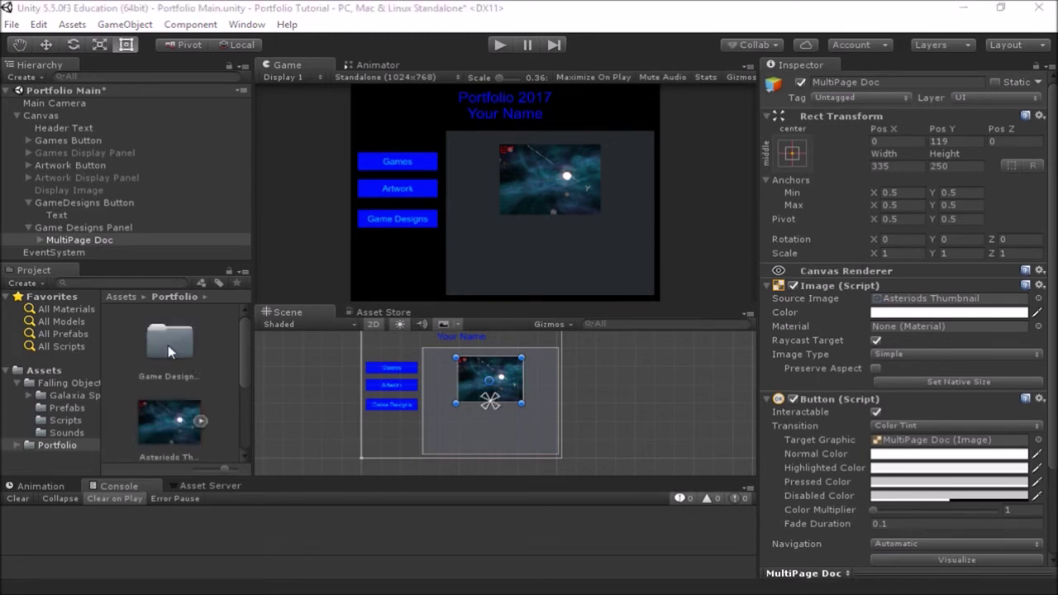
double_click(180, 350)
scroll(178, 356, down, 9)
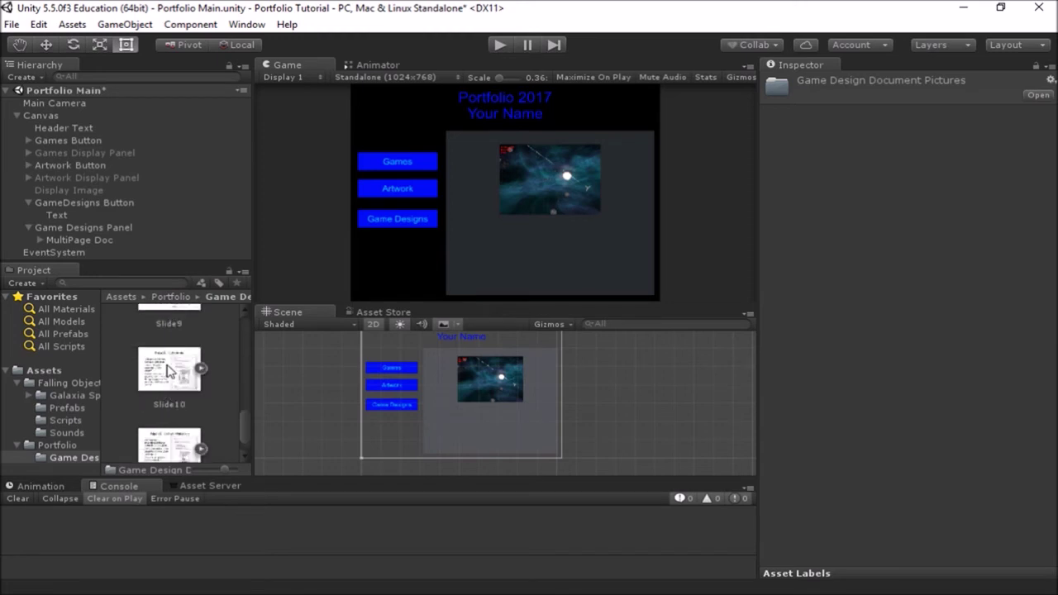
scroll(166, 372, up, 6)
scroll(165, 375, up, 2)
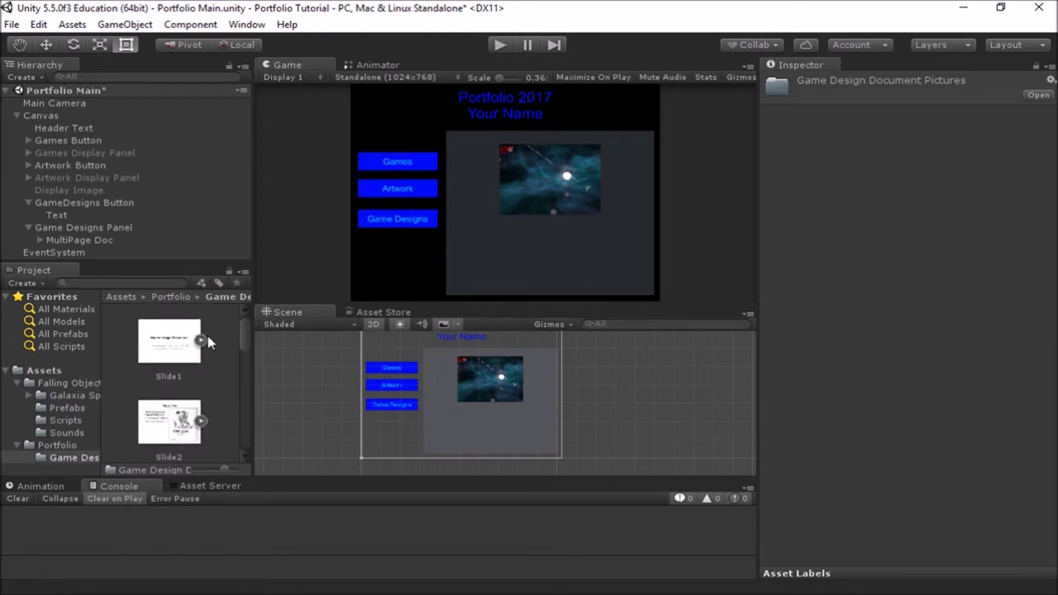
click(178, 348)
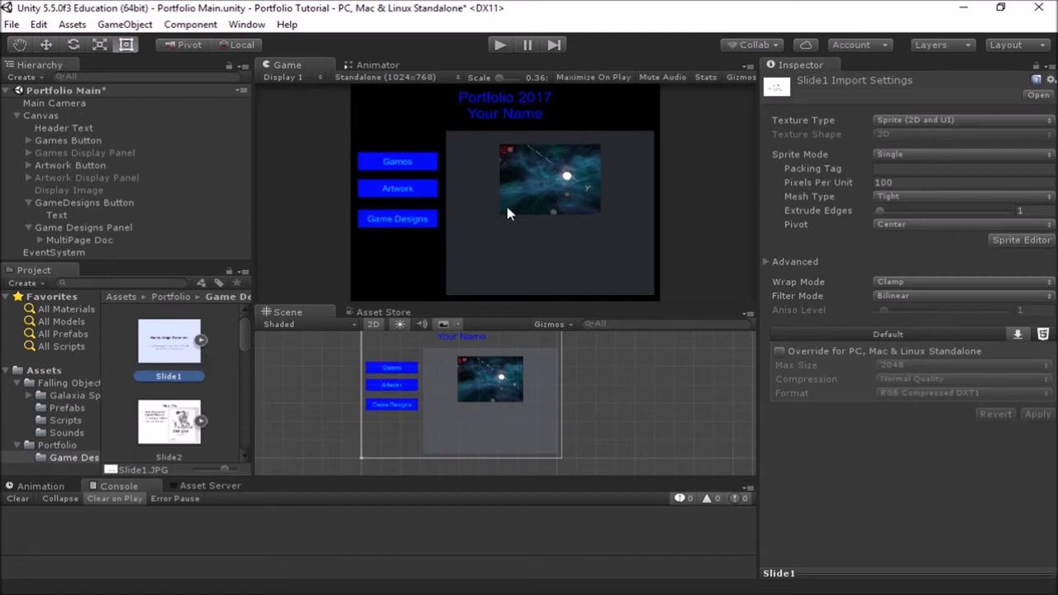
click(81, 241)
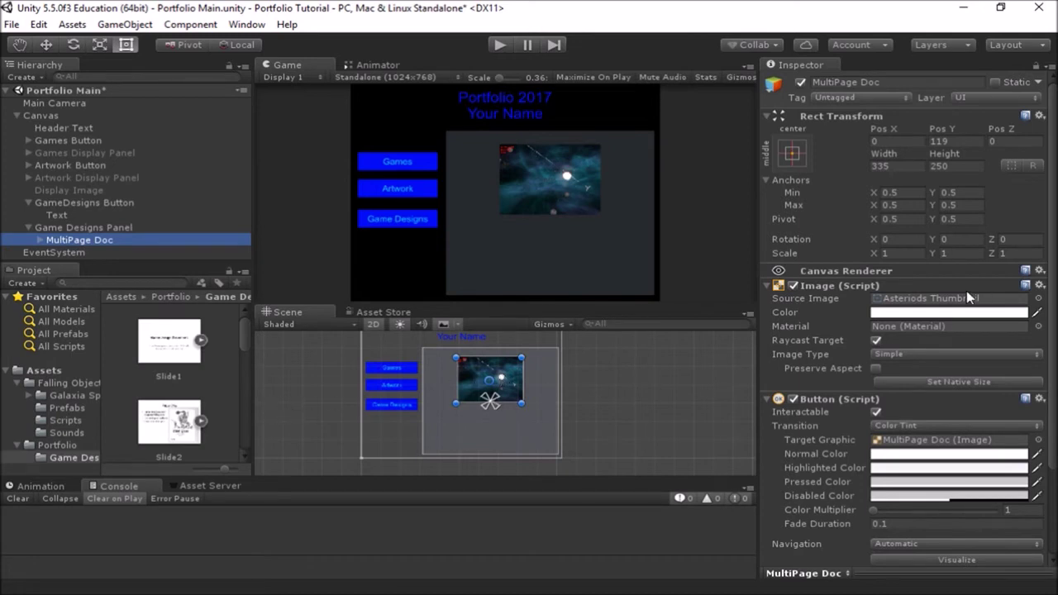
drag(169, 420, 943, 311)
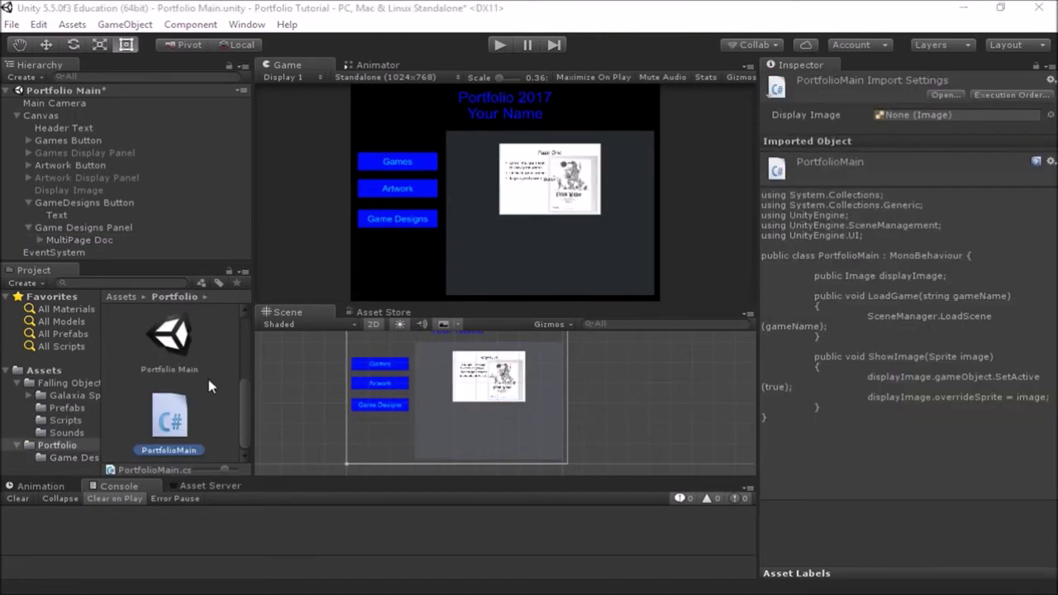
- Review MultiPage Doc's On Click action and the PortfolioMain script in MonoDevelop, and return to Unity
scroll(209, 380, up, 3)
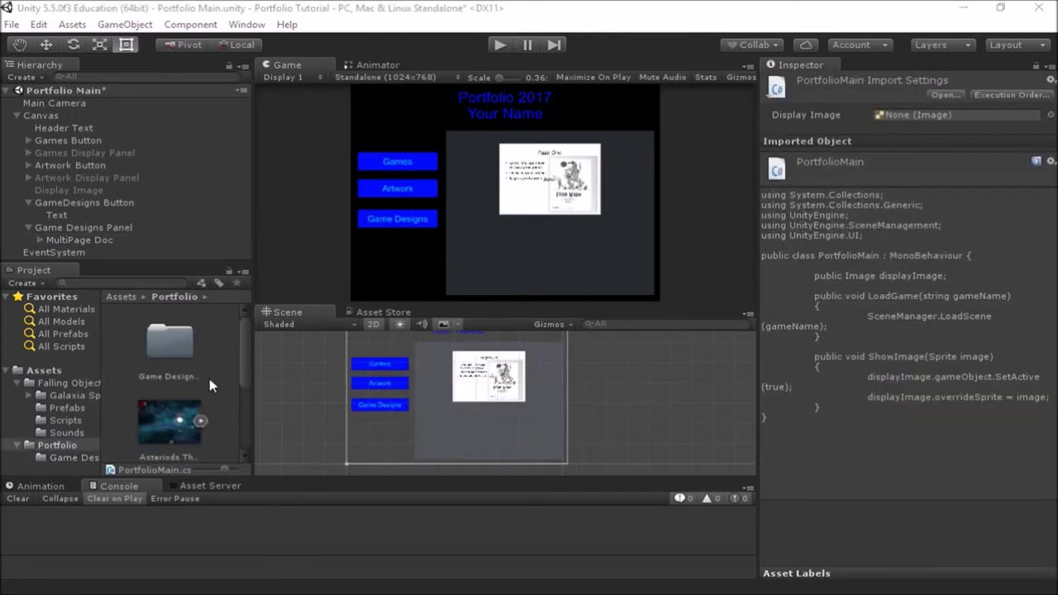
click(185, 357)
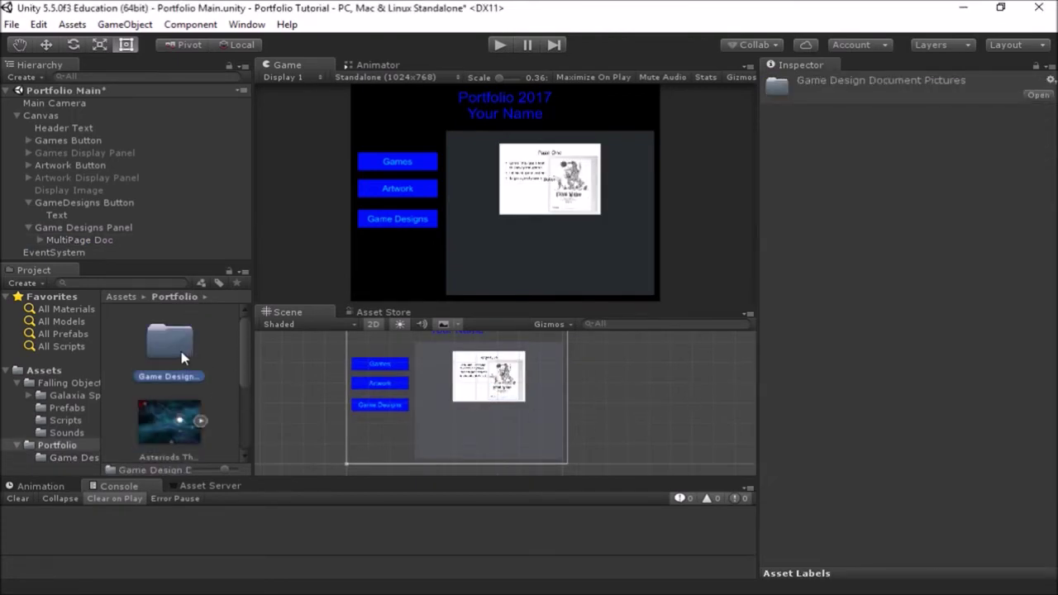
click(89, 240)
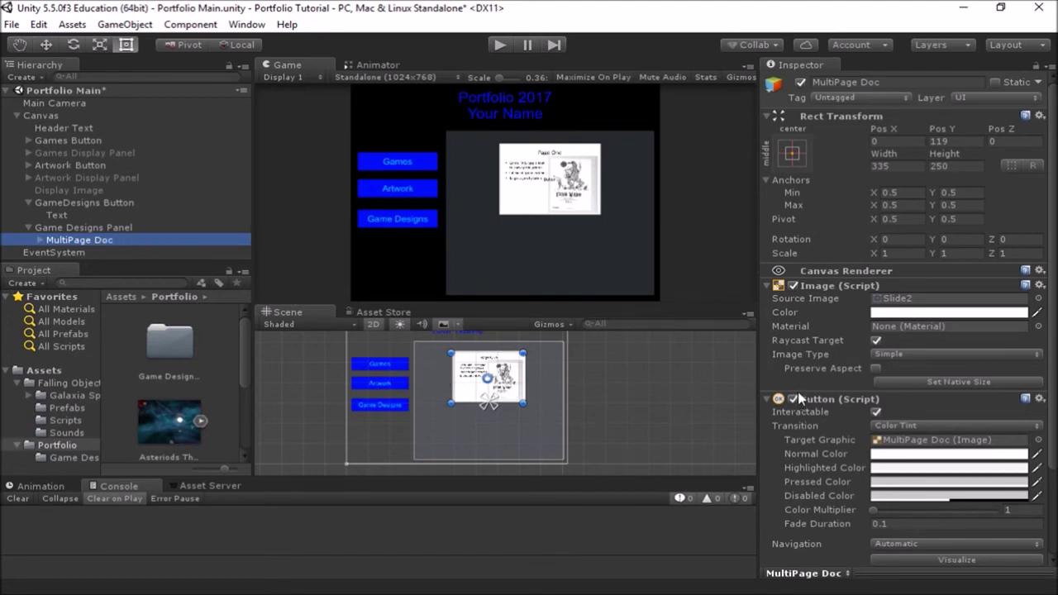
scroll(806, 401, down, 3)
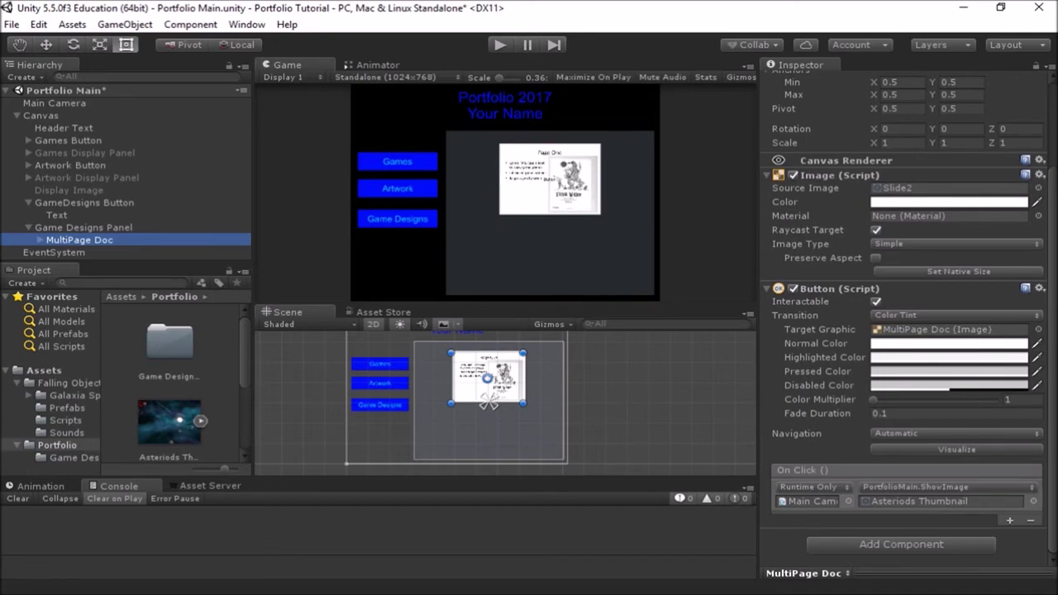
key(alt+Tab)
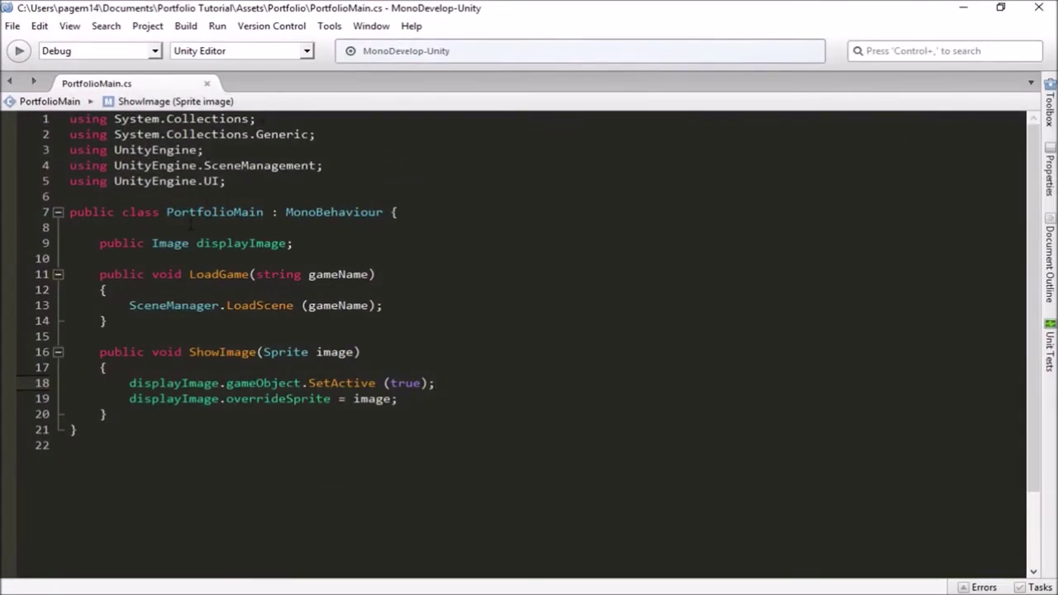
click(963, 7)
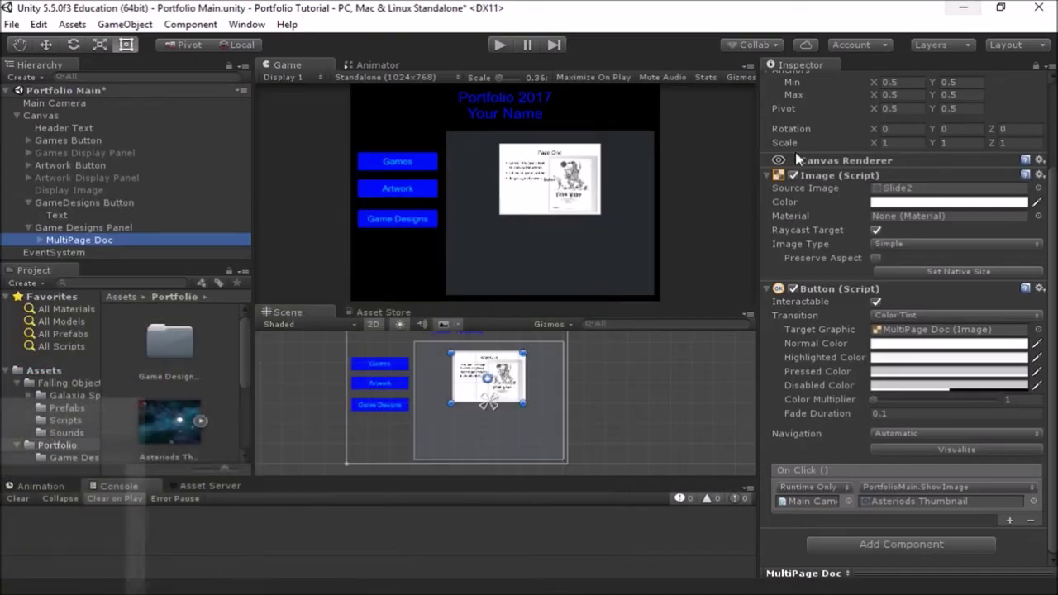
- Create a C# script named ImageHolder in the Portfolio folder
right_click(216, 369)
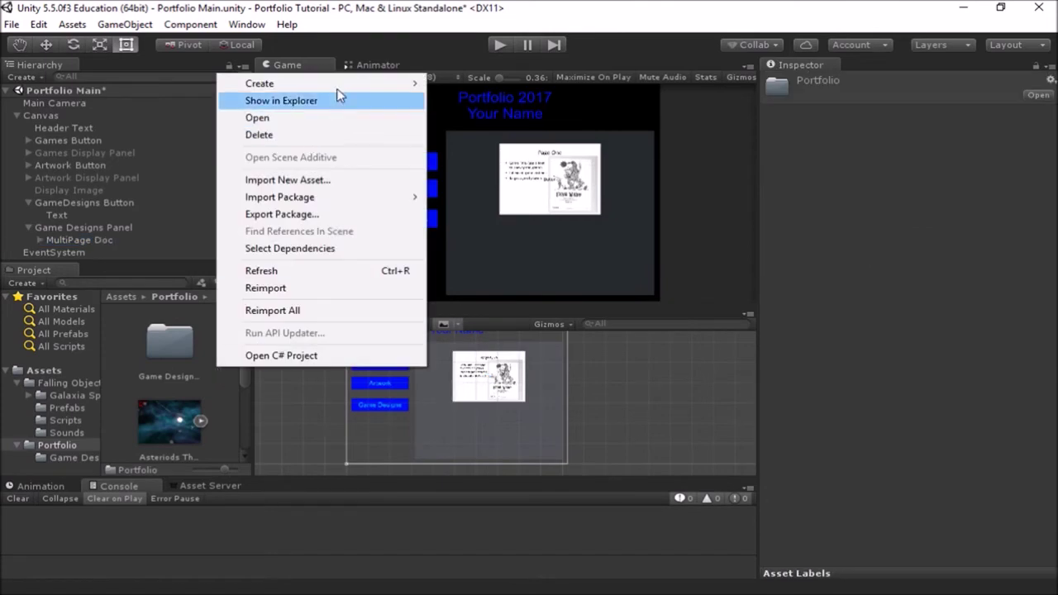
mouse_move(349, 86)
click(470, 106)
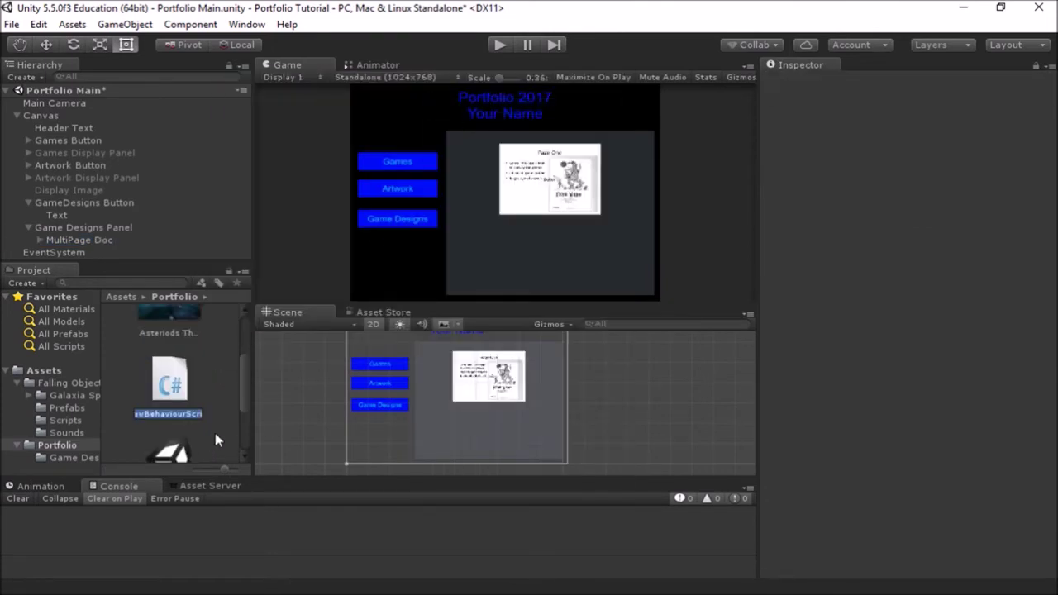
text(ImageHolder)
key(Return)
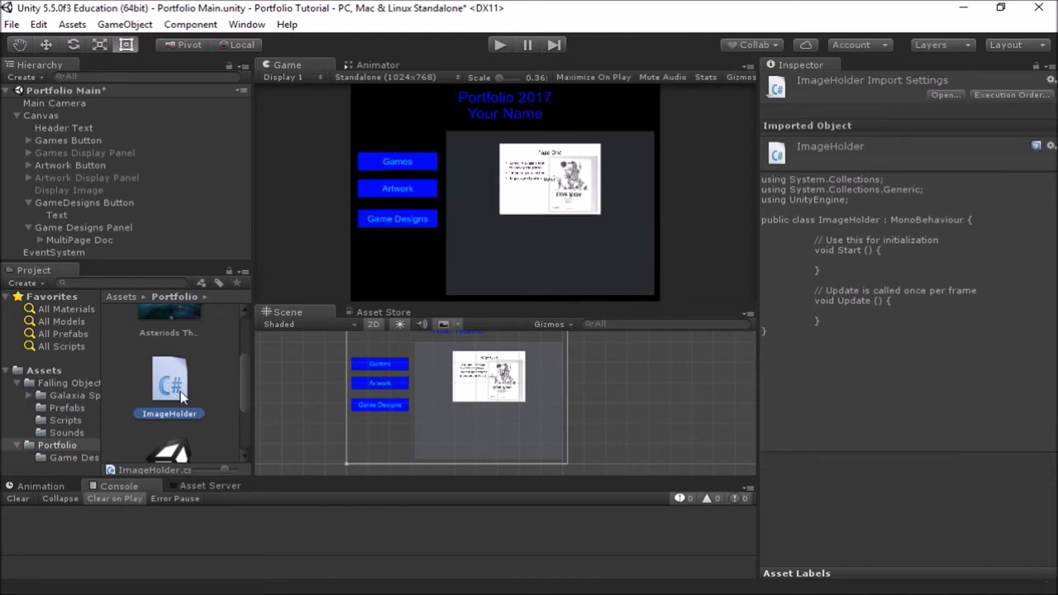
- Attach the ImageHolder script to MultiPage Doc and check the added component
drag(183, 395, 105, 241)
click(105, 242)
scroll(963, 463, down, 3)
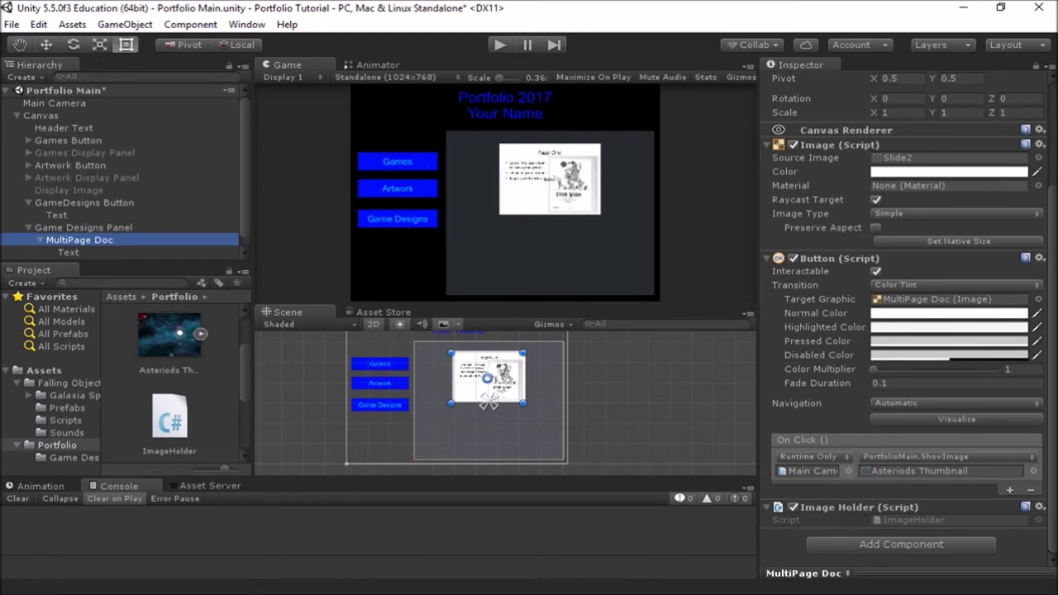
- Open the ImageHolder script in MonoDevelop and delete its default Start and Update methods with their comments
click(176, 426)
double_click(175, 426)
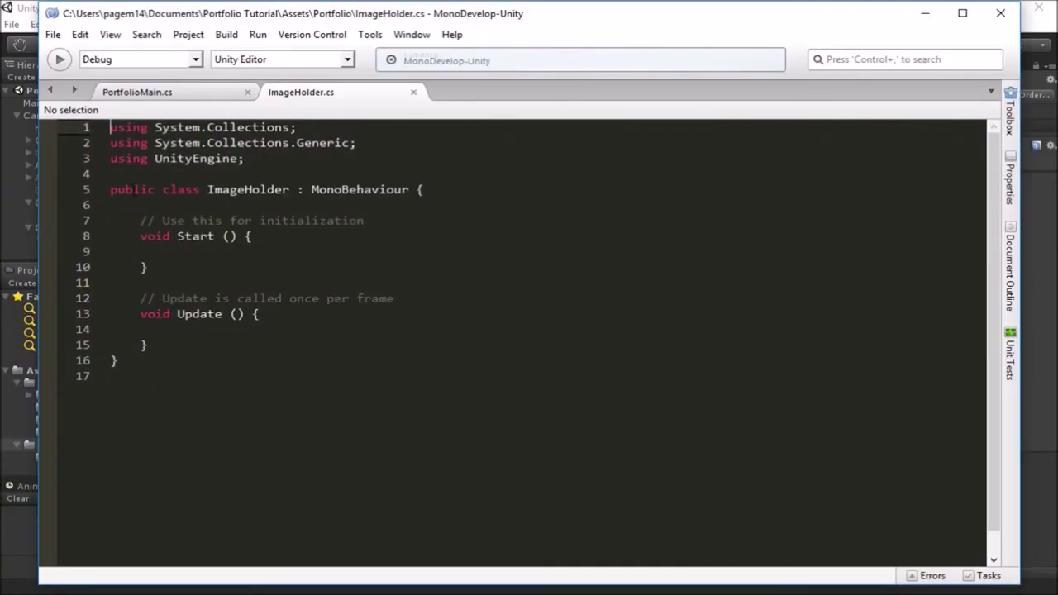
drag(110, 220, 269, 346)
key(Delete)
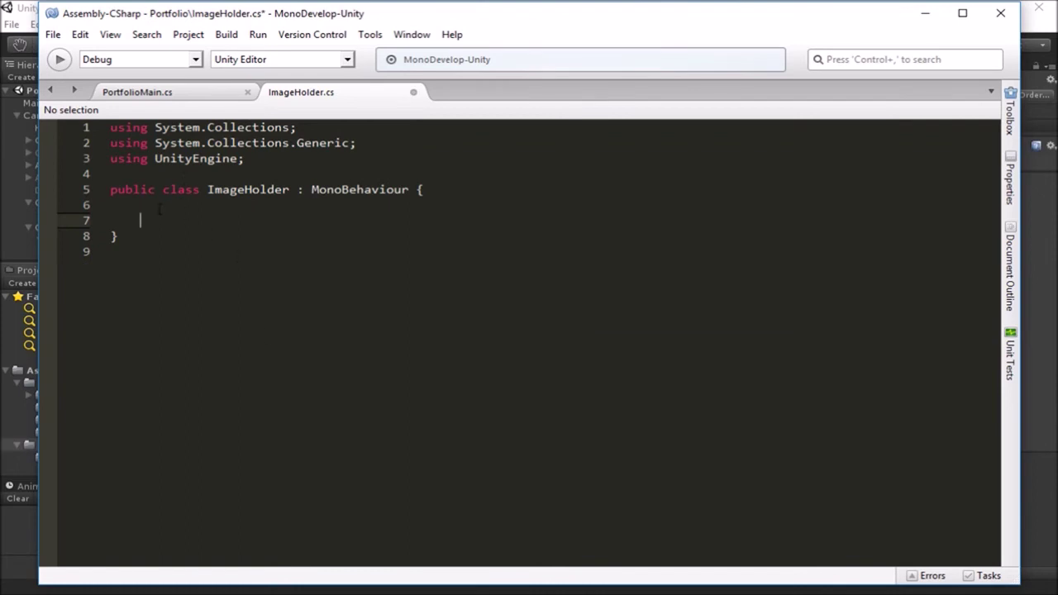
- Declare a public Sprite array named images in the ImageHolder class and save the script
text(public )
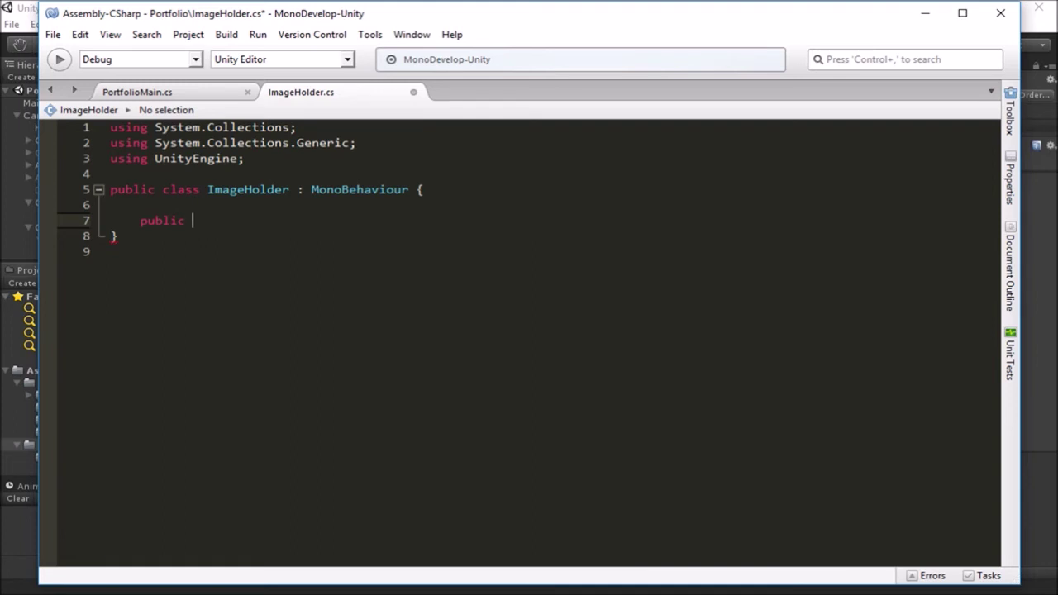
text(S)
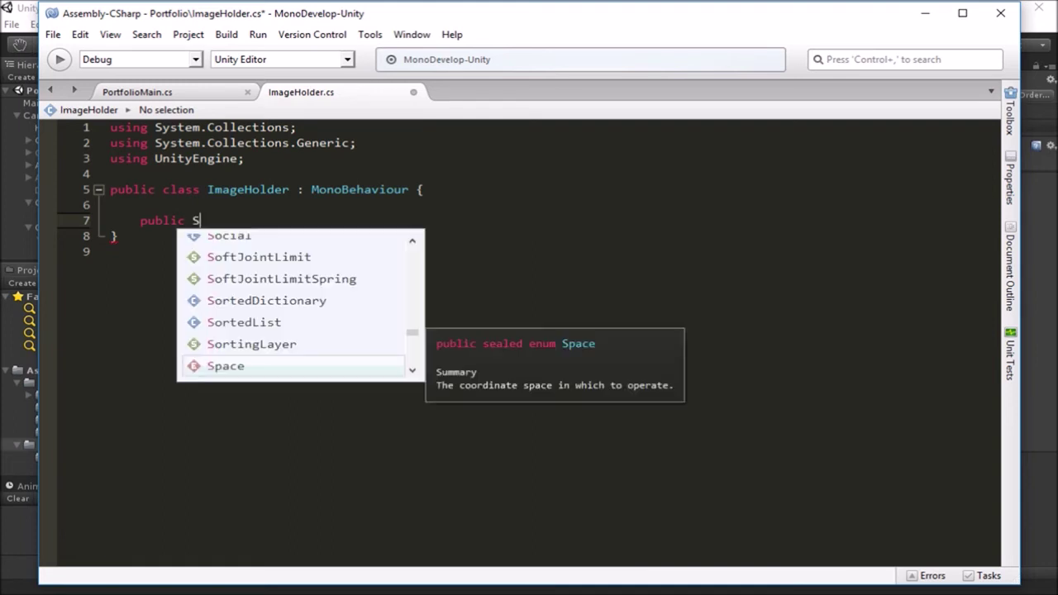
text(prite[] )
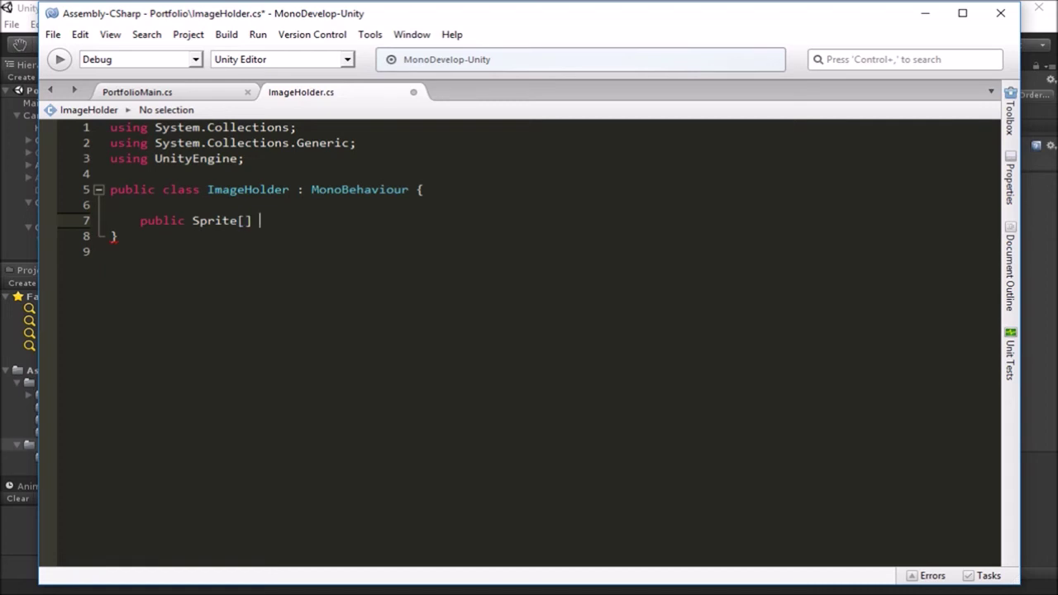
text(images;)
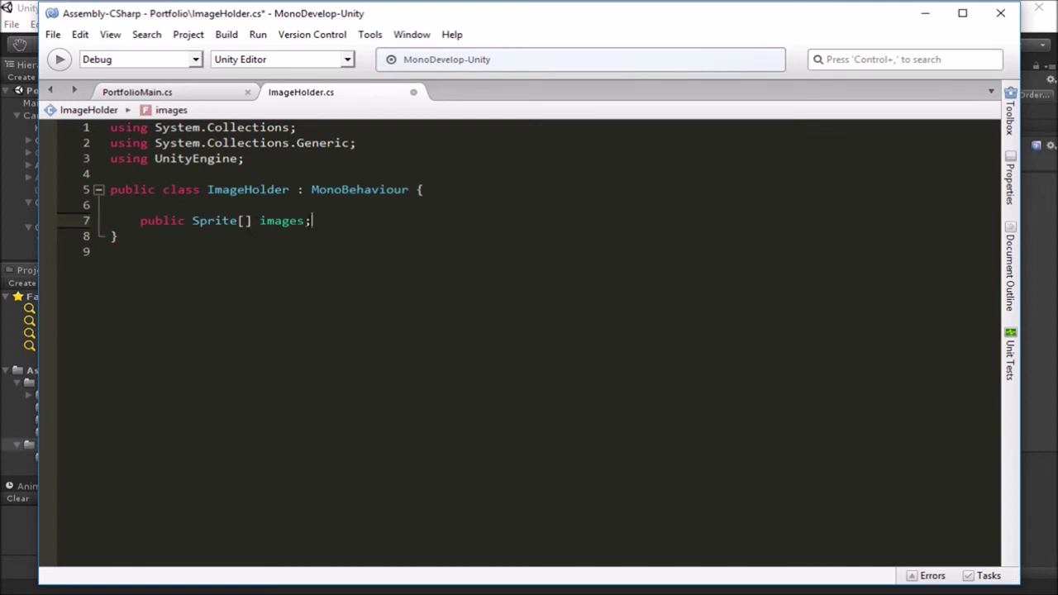
key(ctrl+s)
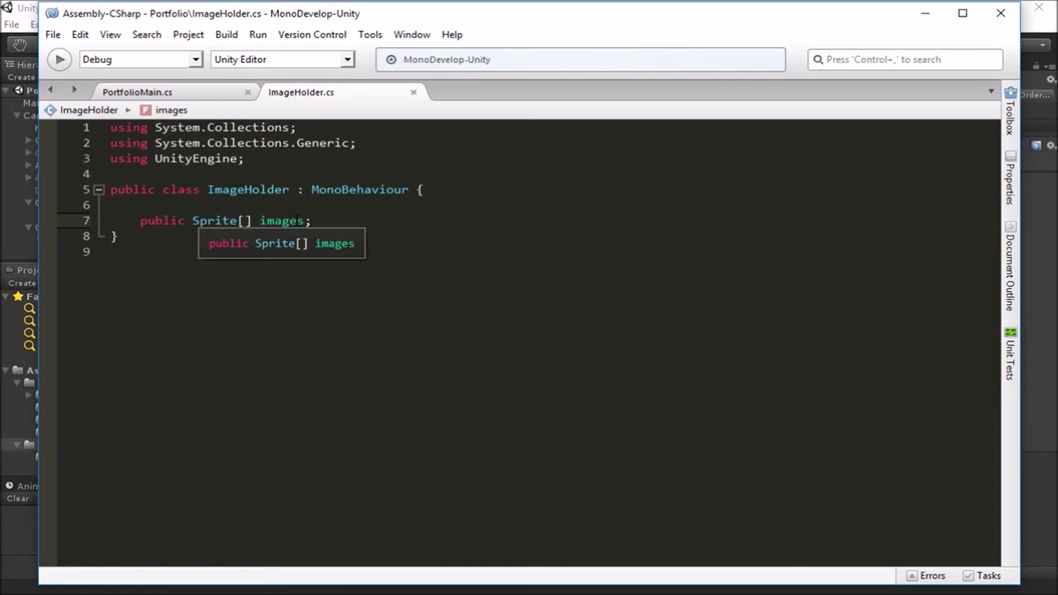
- Switch back to Unity and expand the Images array of MultiPage Doc's Image Holder component
click(918, 13)
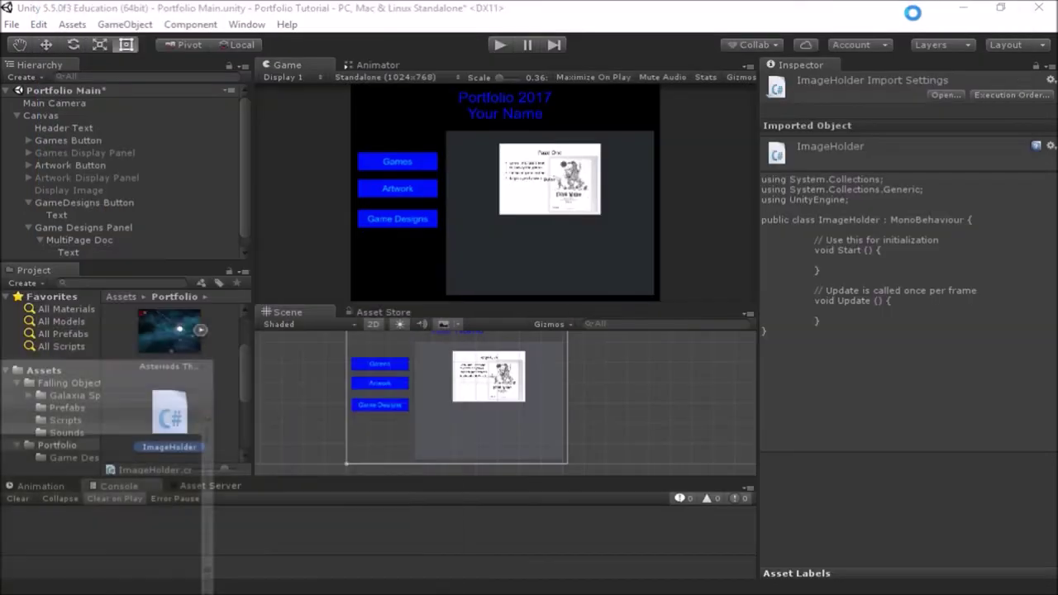
click(94, 242)
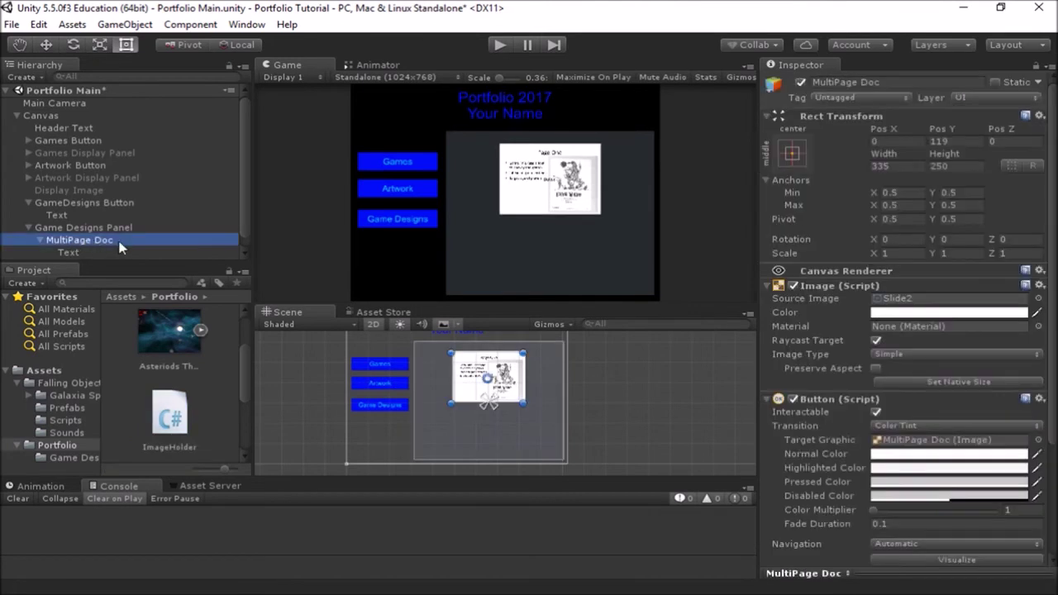
scroll(792, 497, down, 5)
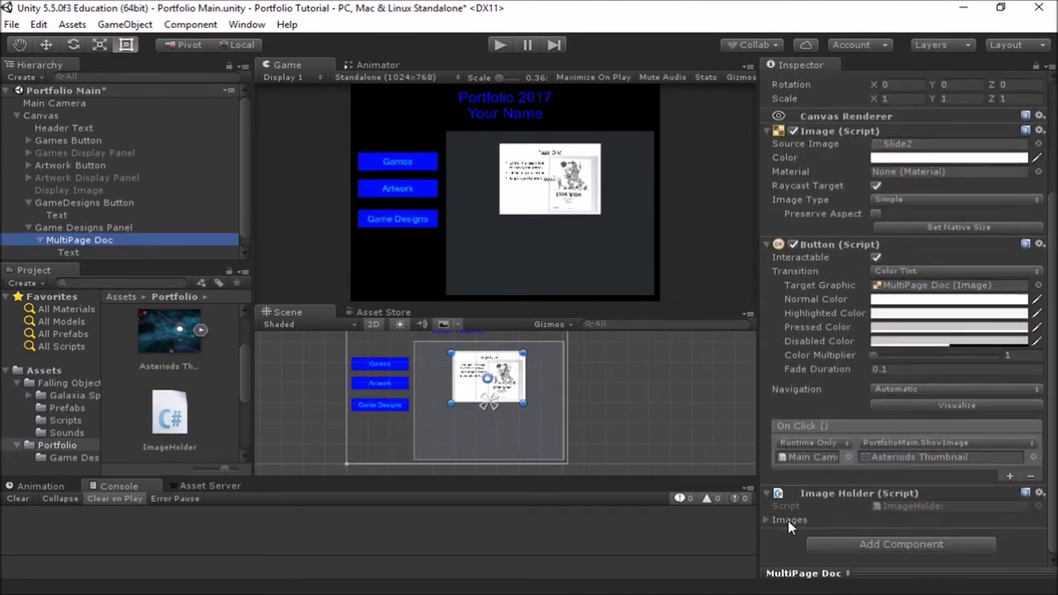
click(766, 519)
scroll(794, 520, down, 1)
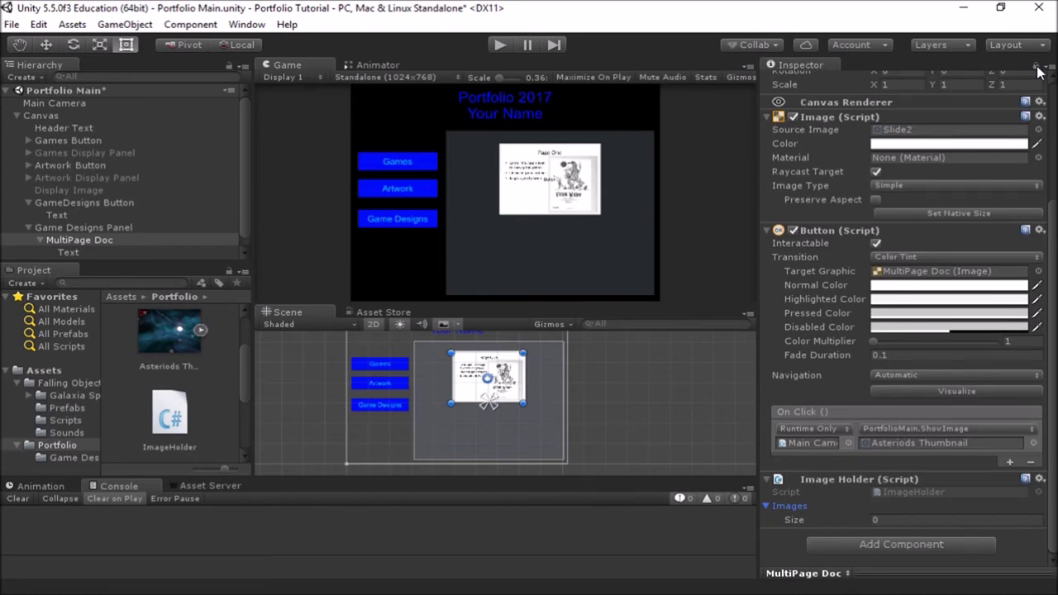
- Lock the Inspector on MultiPage Doc and select GameDesigns Button and Game Designs Panel to test the lock
click(73, 204)
click(71, 226)
click(81, 207)
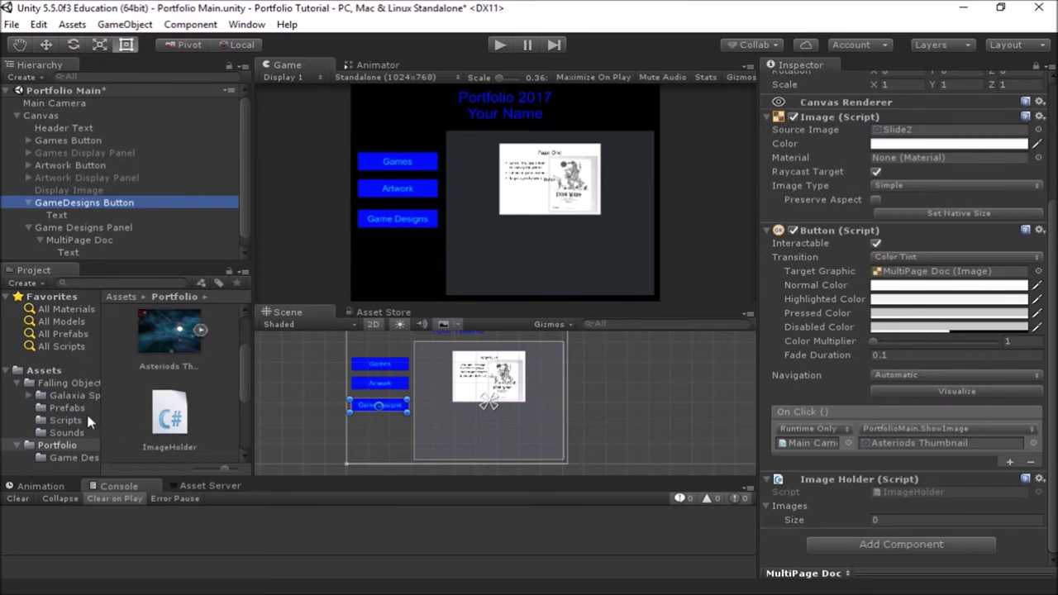
- Add Slide2 through Slide11 from the Portfolio game design folder to the Images array of MultiPage Doc's Image Holder component
click(72, 458)
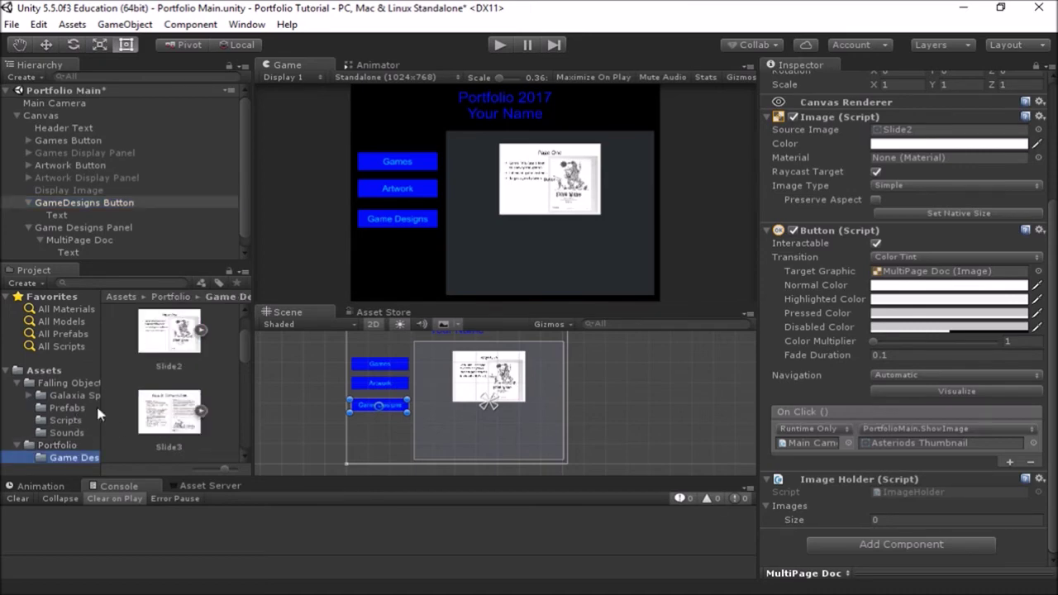
scroll(130, 397, up, 2)
scroll(130, 397, down, 1)
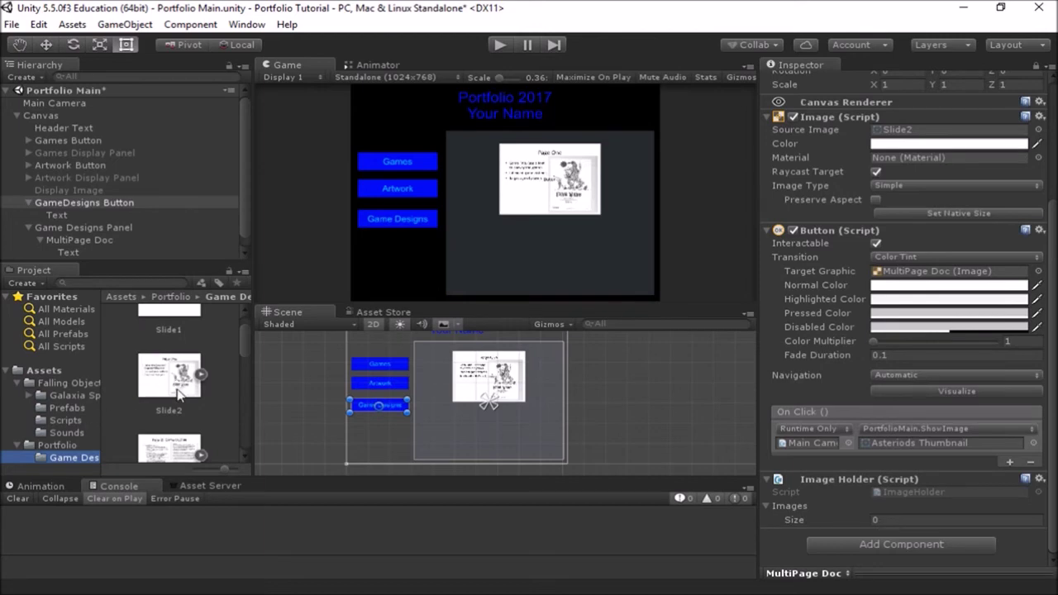
scroll(149, 394, up, 1)
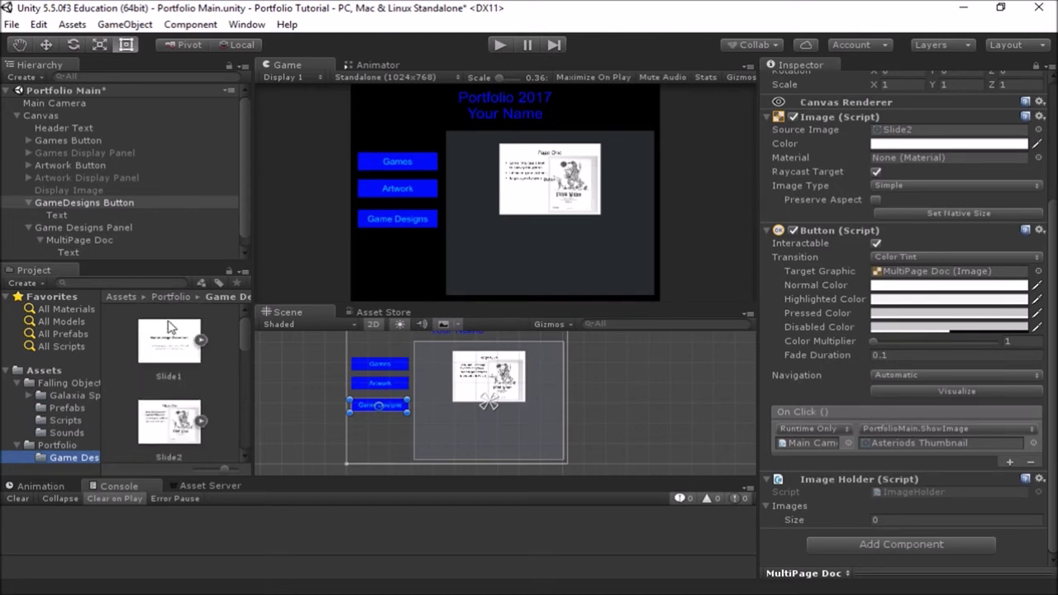
scroll(162, 377, down, 1)
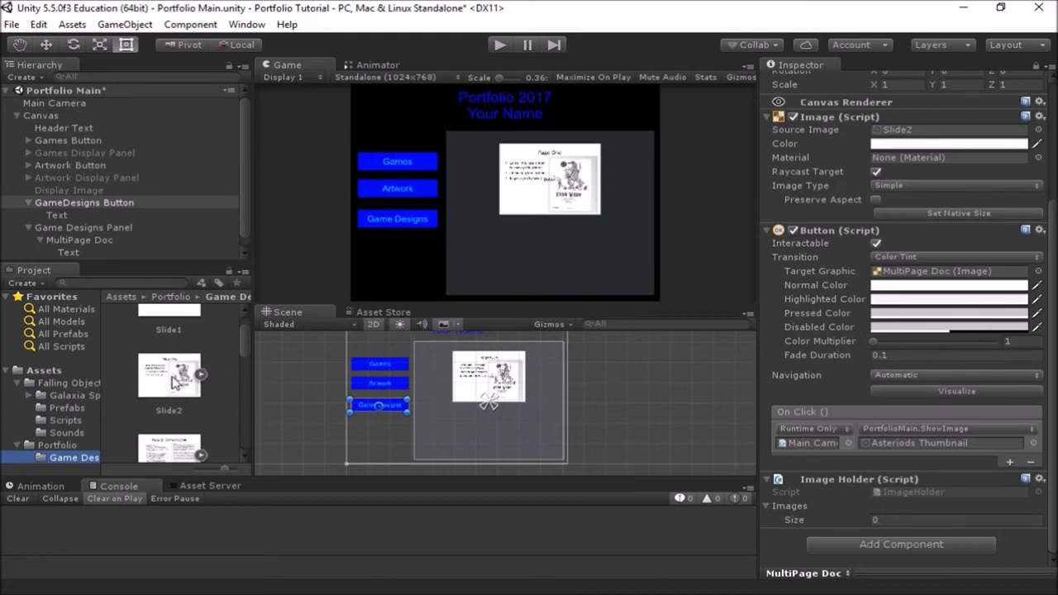
click(175, 382)
scroll(172, 381, down, 1)
scroll(170, 382, down, 4)
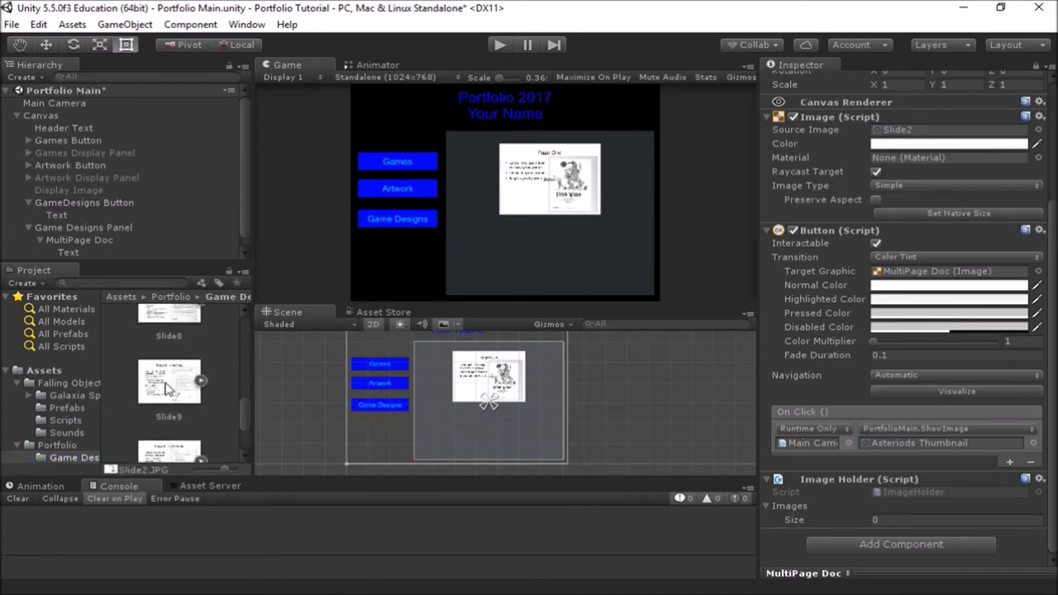
shift+click(177, 449)
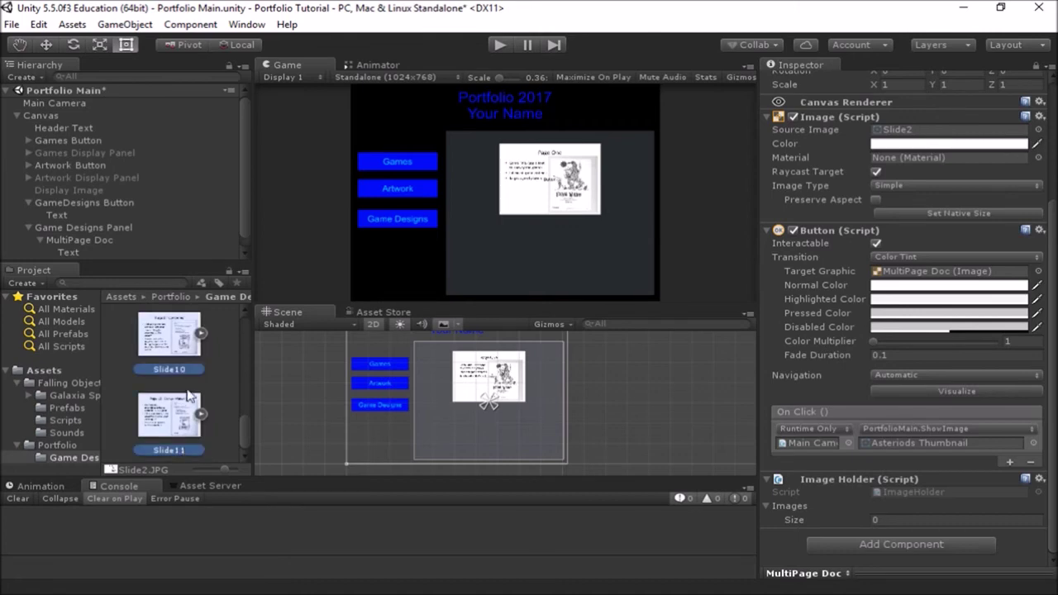
click(166, 335)
drag(165, 335, 802, 511)
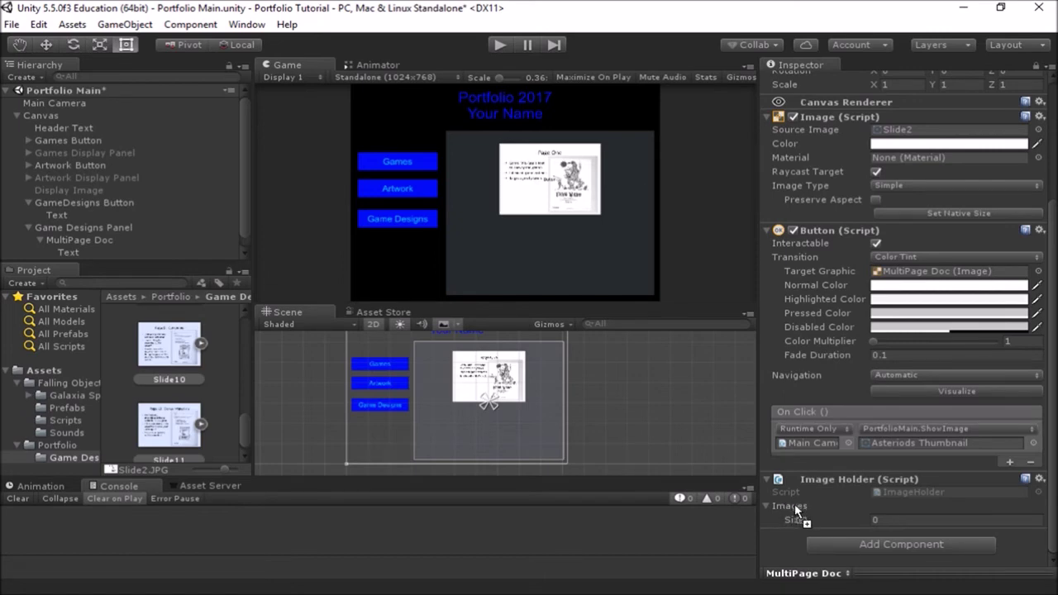
drag(795, 504, 795, 504)
scroll(879, 377, down, 4)
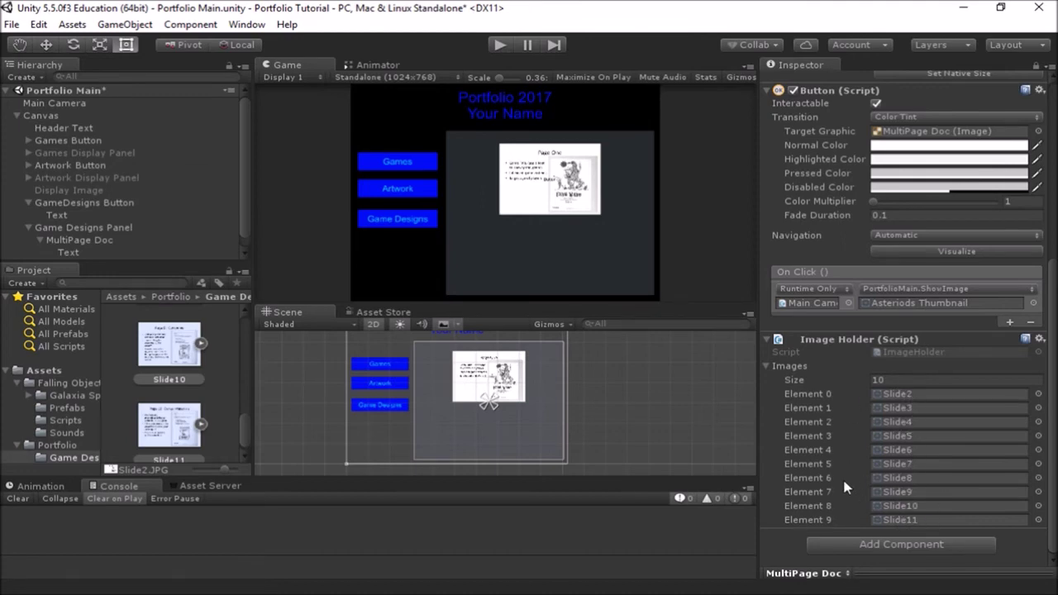
- Unlock the Inspector and reselect MultiPage Doc to check the slides in its Image Holder's Images array
scroll(847, 488, up, 5)
click(1037, 67)
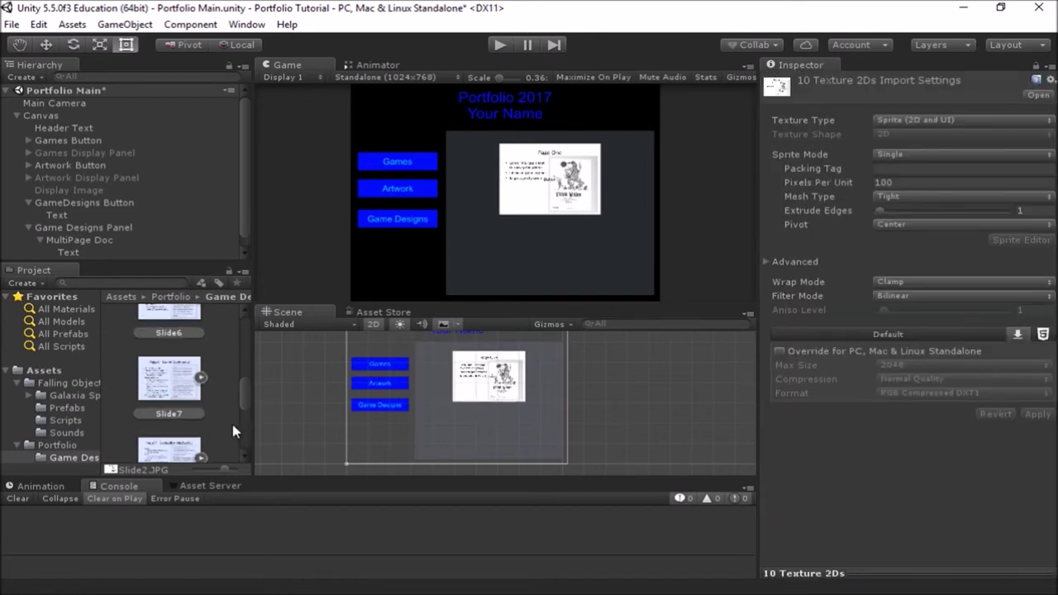
click(80, 241)
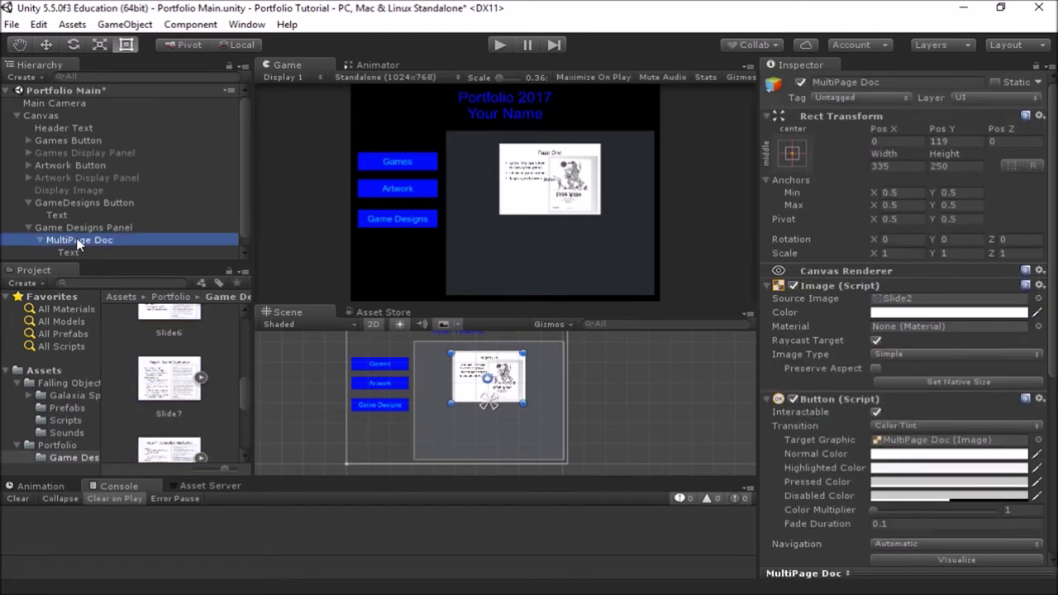
scroll(929, 428, down, 8)
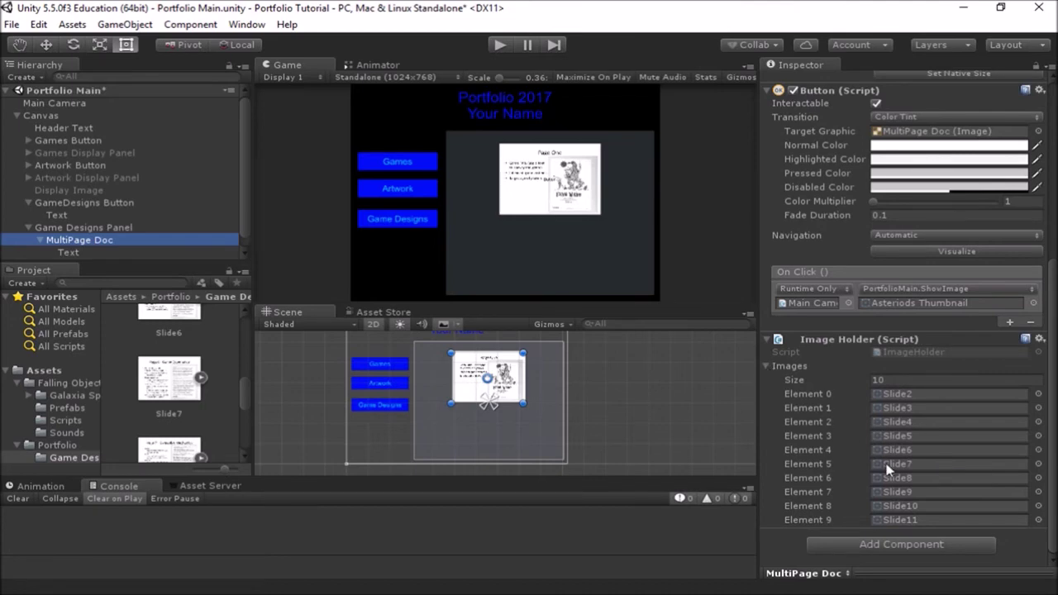
scroll(887, 466, up, 2)
scroll(885, 470, down, 2)
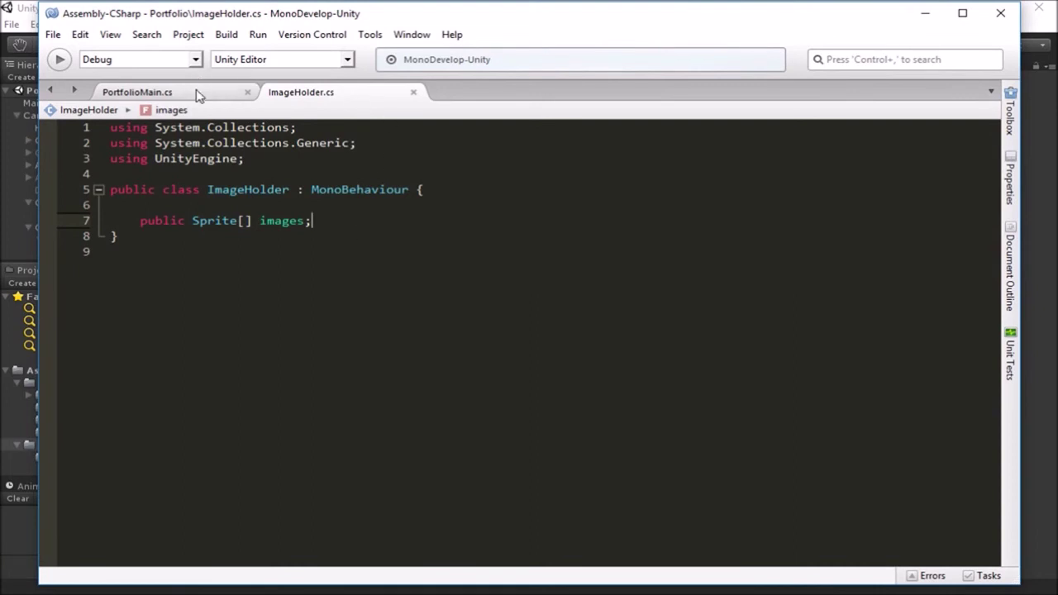
- Switch to PortfolioMain.cs in MonoDevelop and declare a public void method named SlideShow below the ShowImage method
click(199, 95)
click(165, 428)
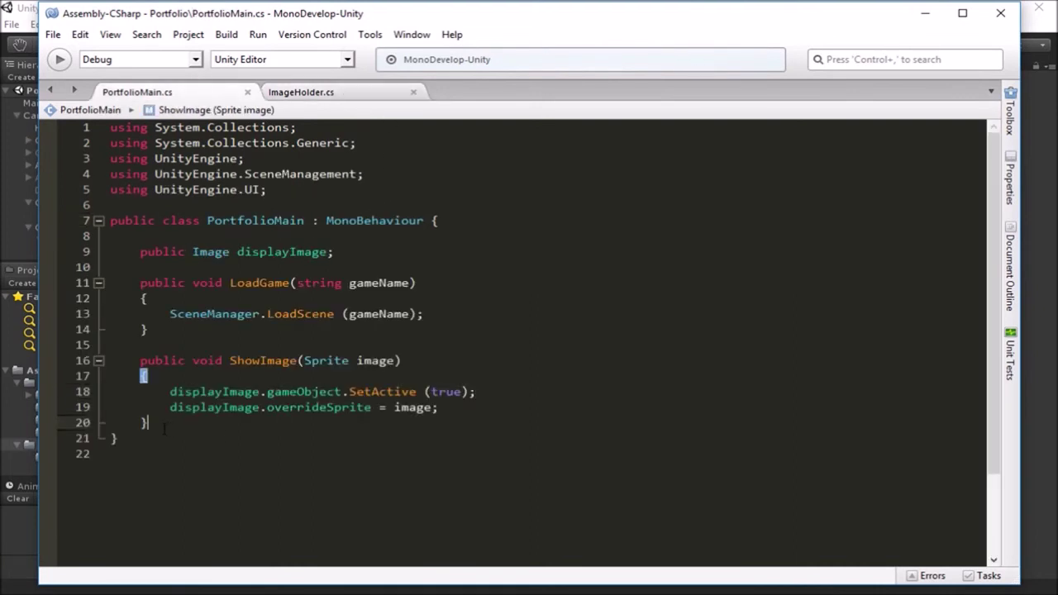
key(Return)
key(Return)
text(publi)
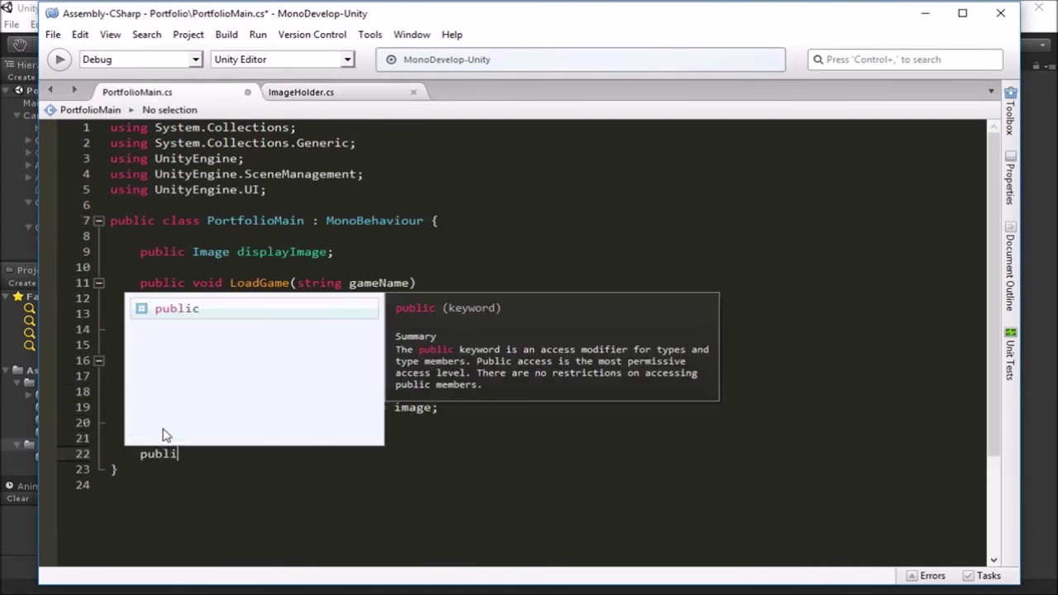
text(c voi)
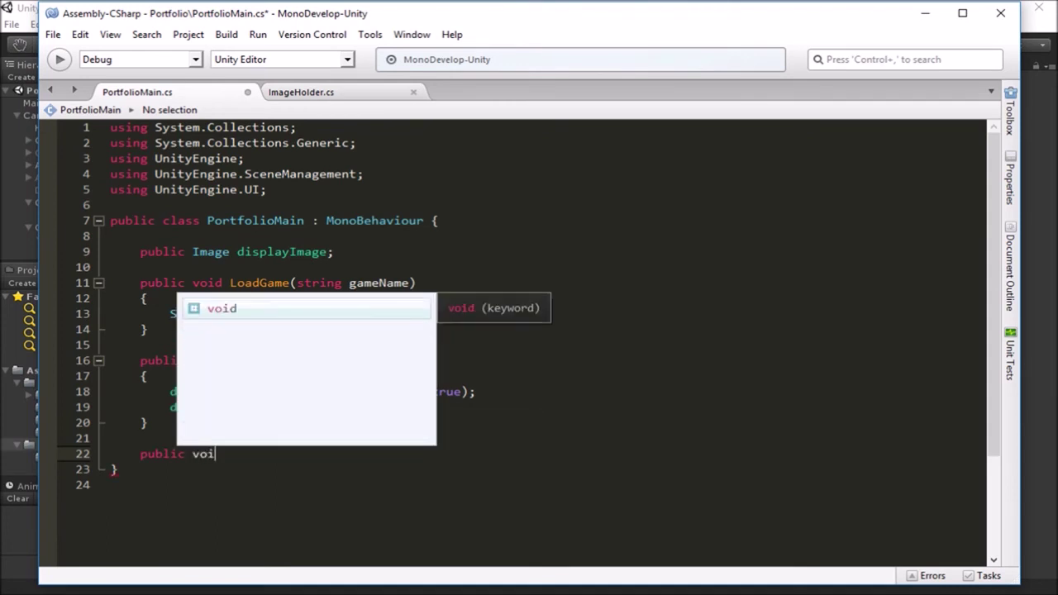
text(d Sli)
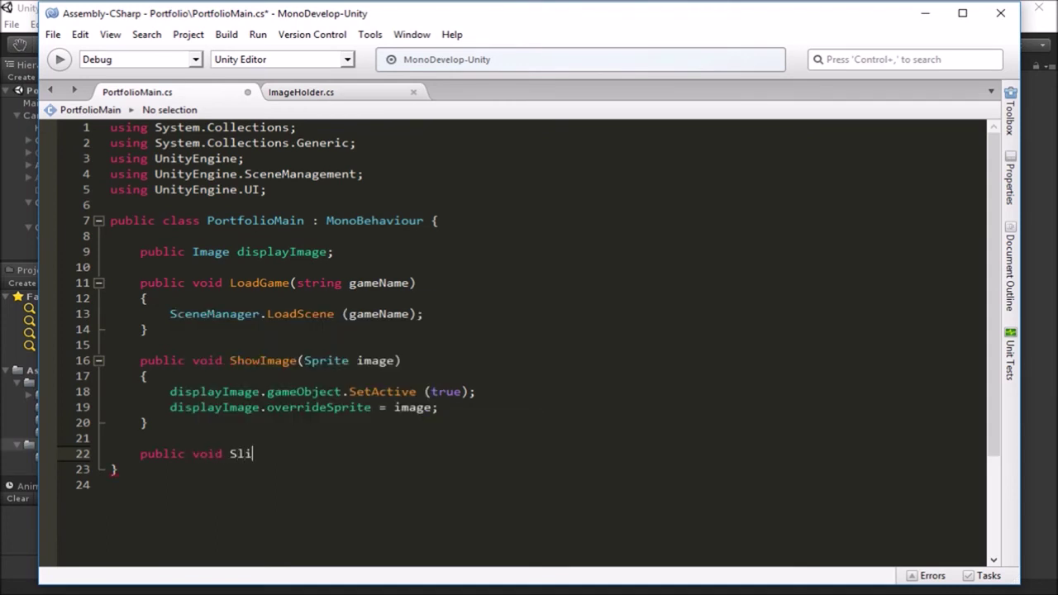
text(deShow()
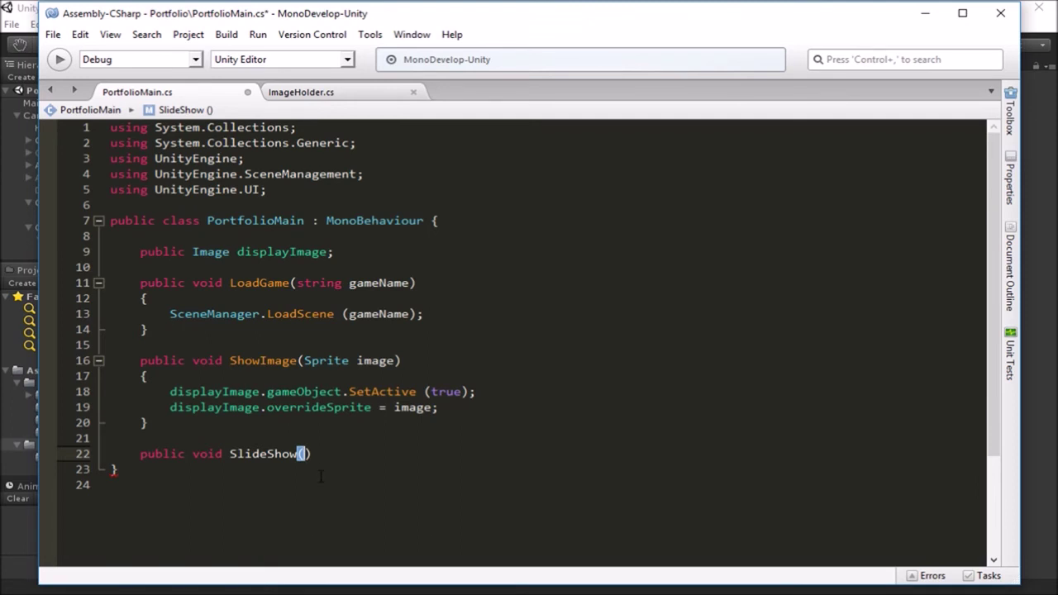
- Give the SlideShow method an ImageHolder parameter named images and add an empty body in braces
text(Ima)
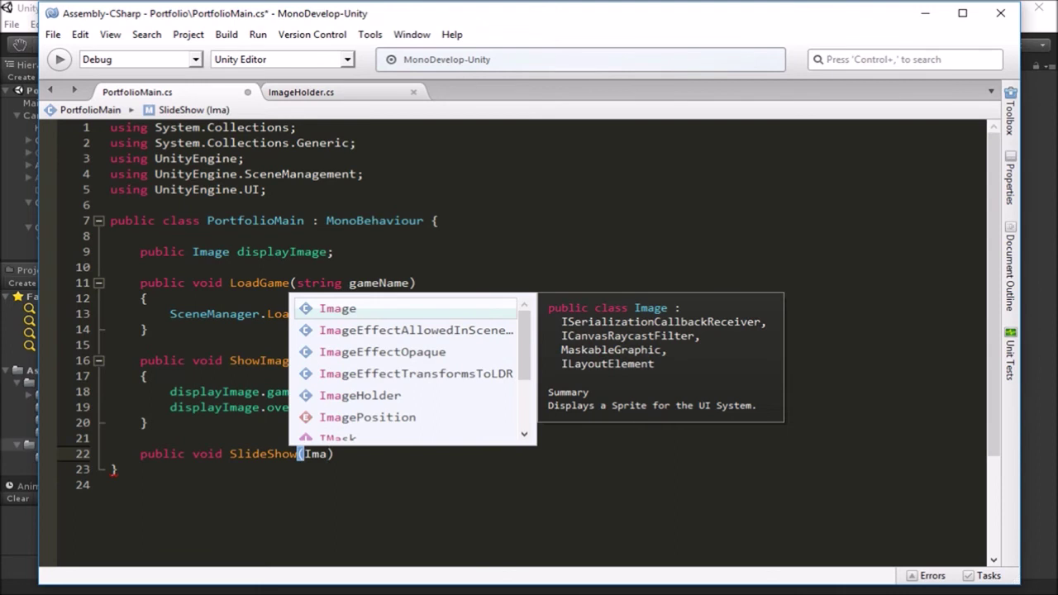
key(Down)
key(Down)
key(Down)
key(Down)
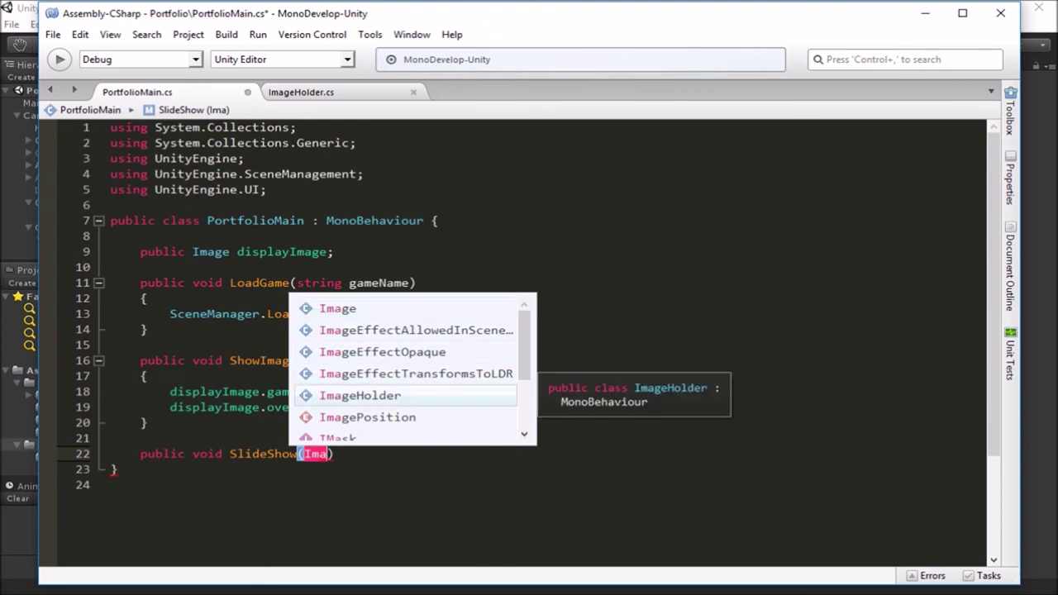
key(Return)
text(images)
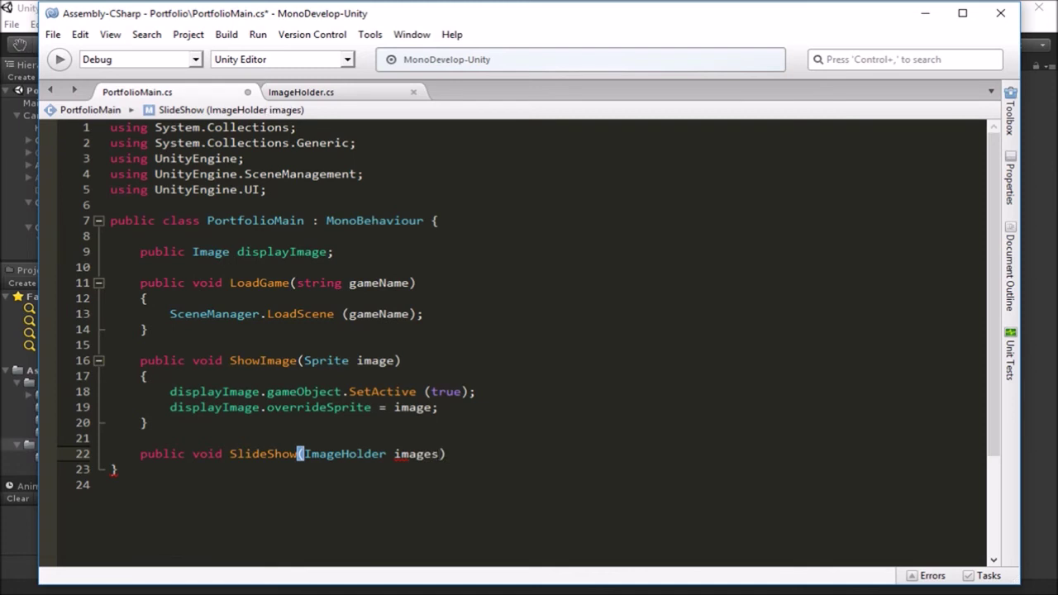
key(Right)
key(Return)
text({)
key(Return)
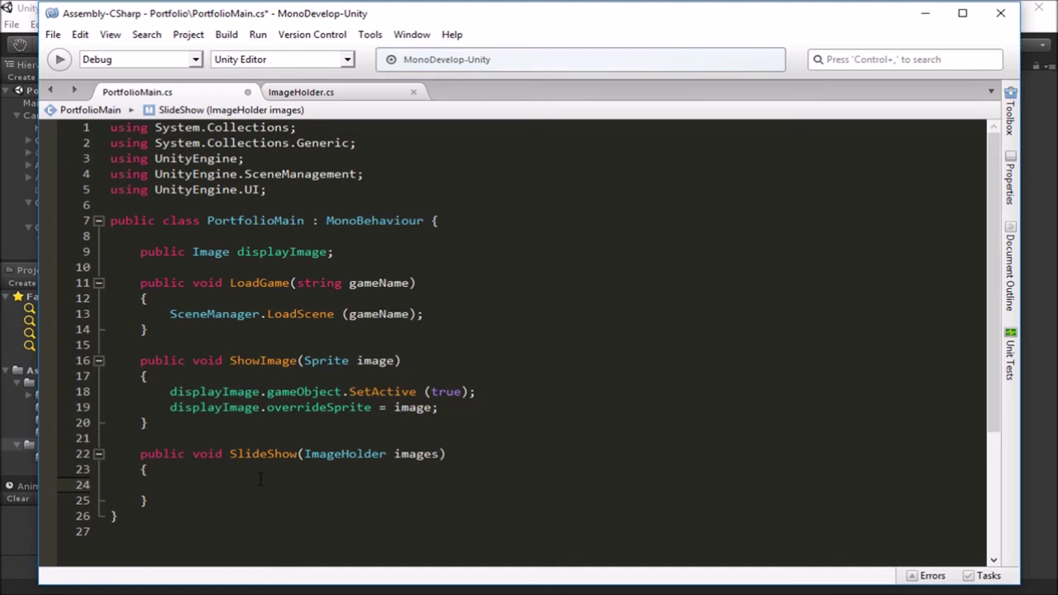
- Declare a Sprite array field named imagesToDisplay below displayImage in the PortfolioMain class
click(346, 251)
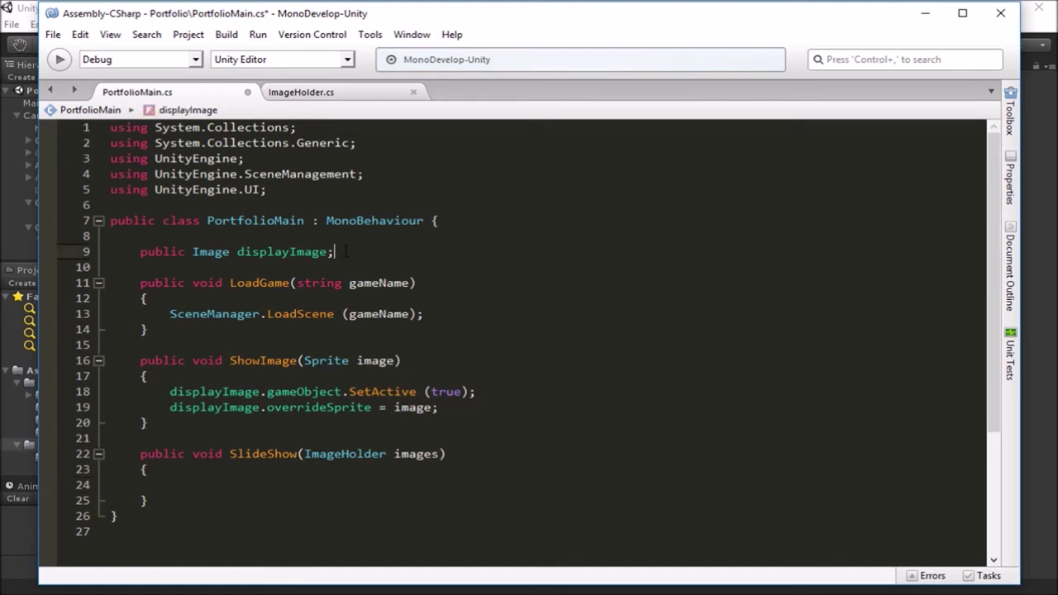
key(Return)
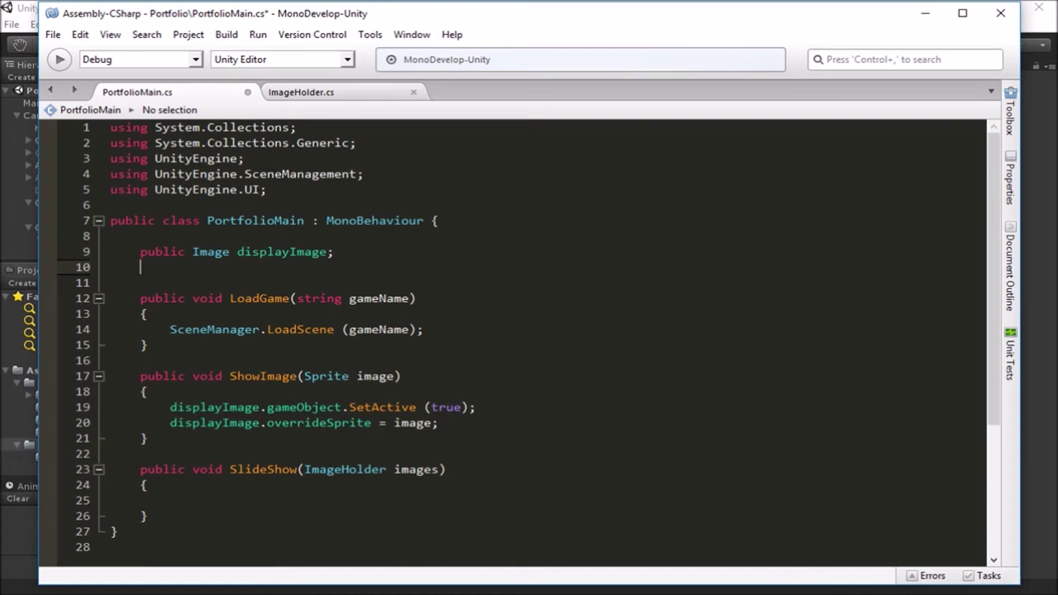
click(206, 500)
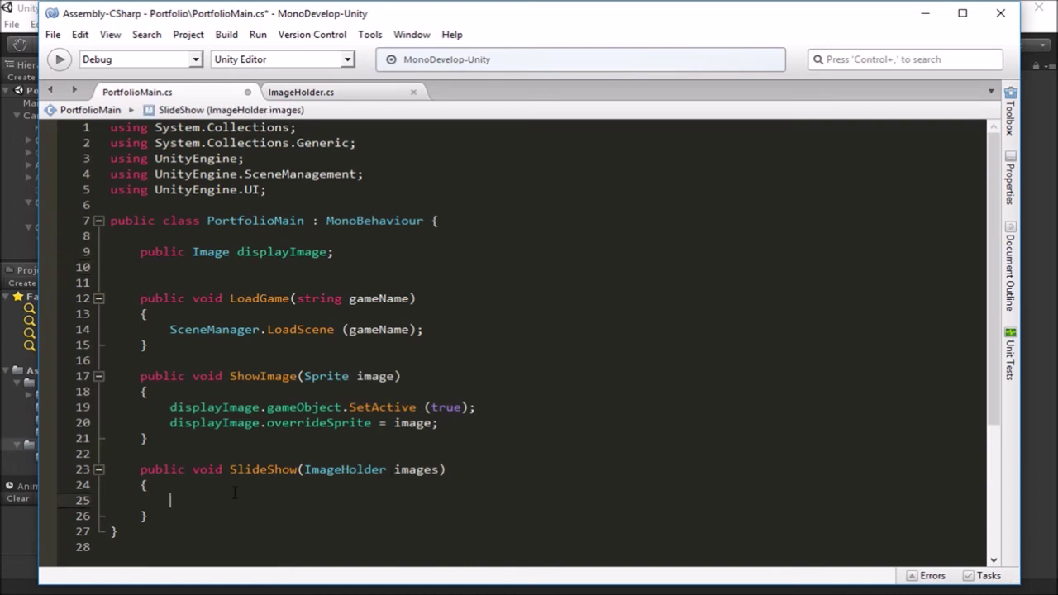
click(422, 471)
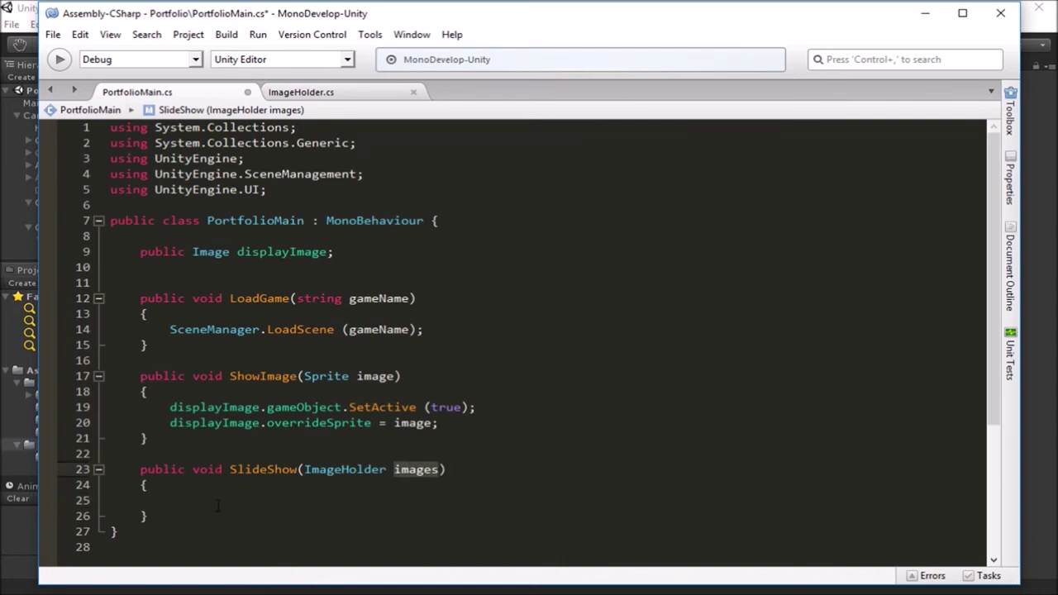
click(204, 269)
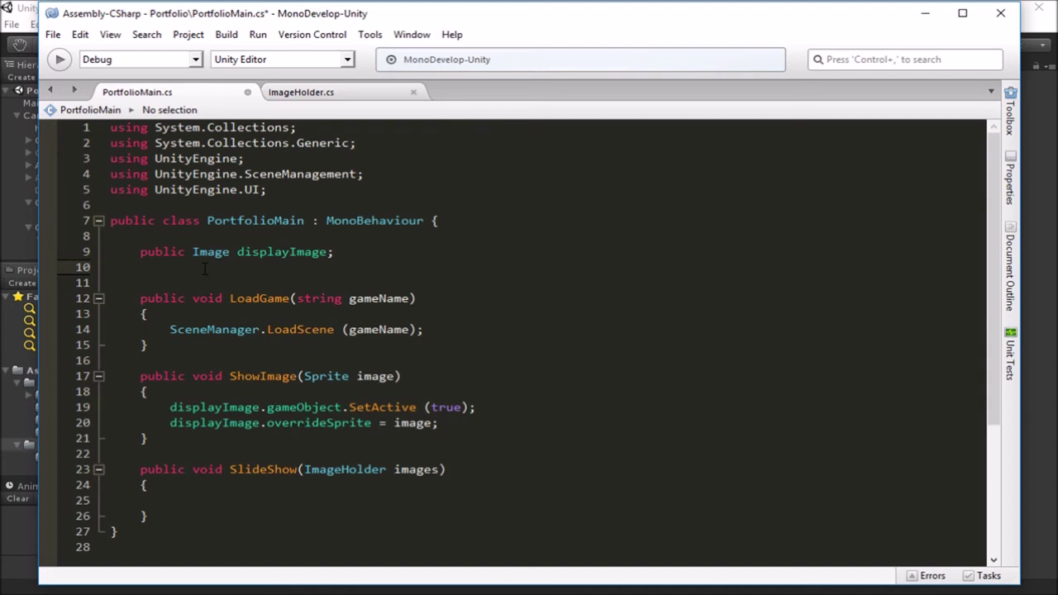
text(Sprite)
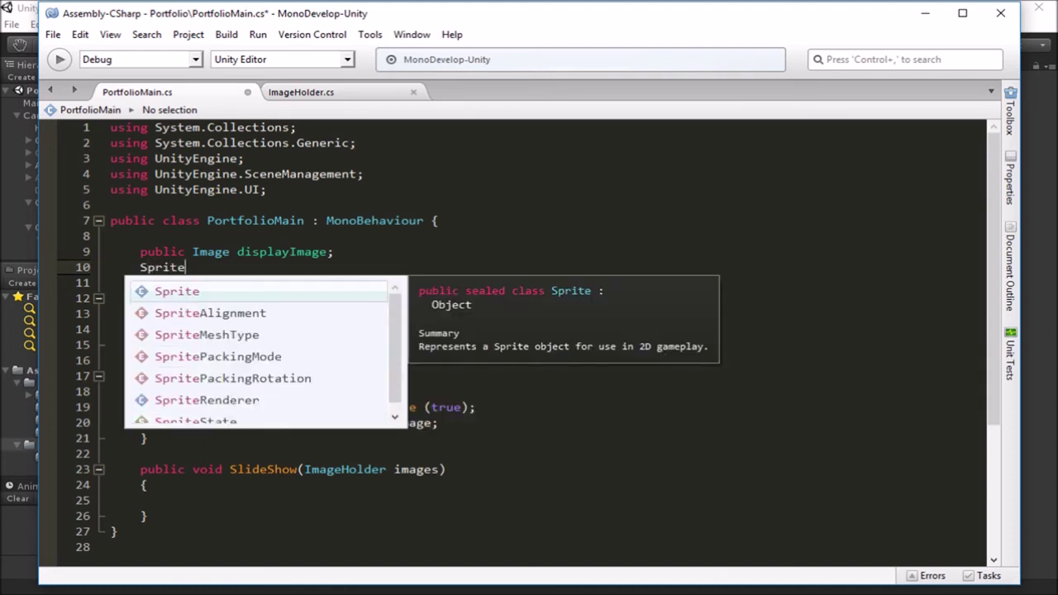
text([] )
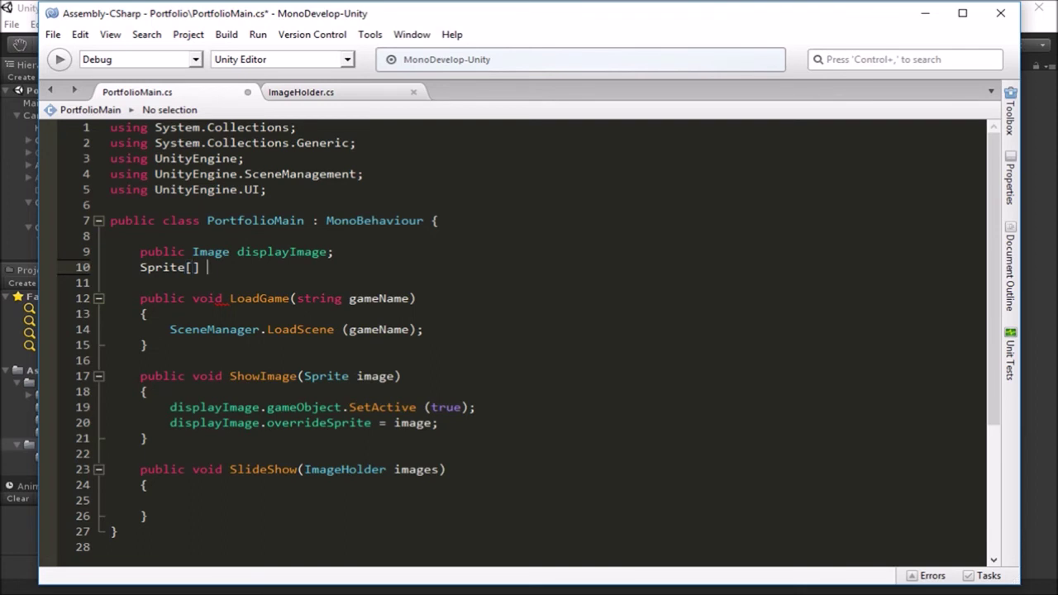
text(imagesToDisplay)
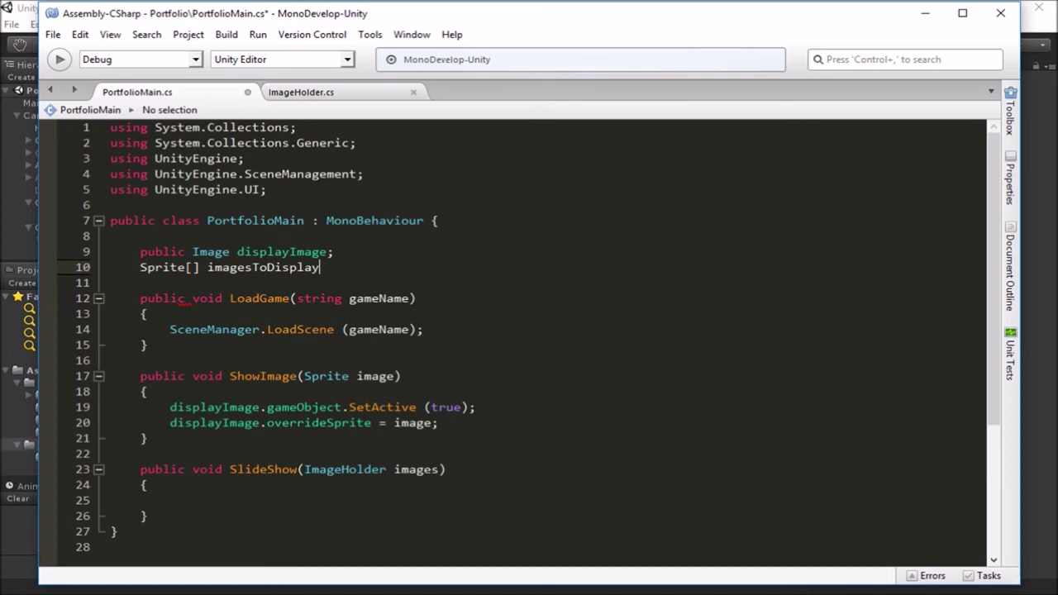
text(;)
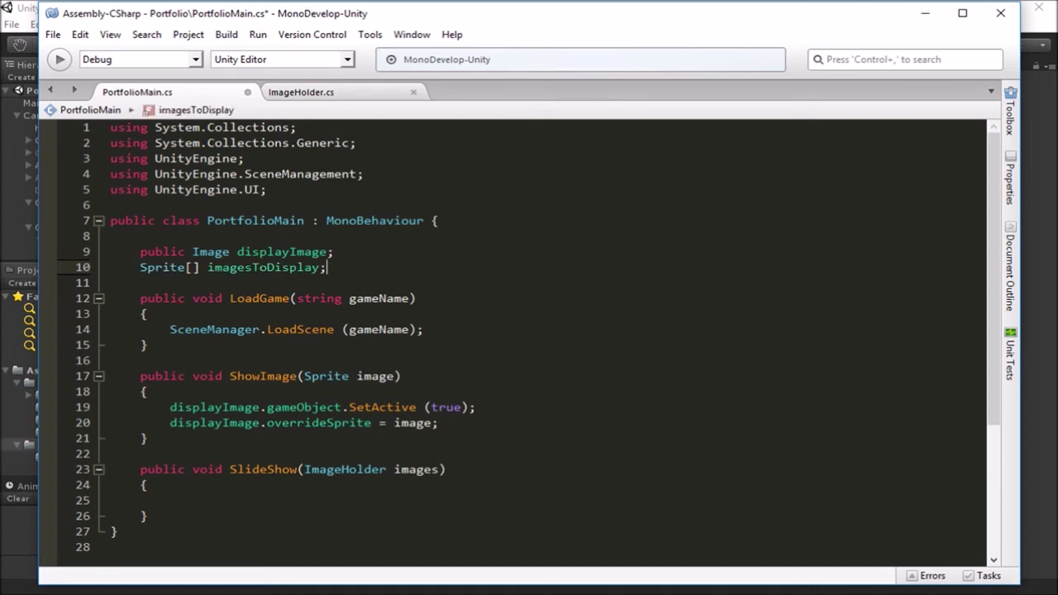
- Inside the SlideShow method body, assign images.images to the imagesToDisplay array
click(207, 501)
click(395, 474)
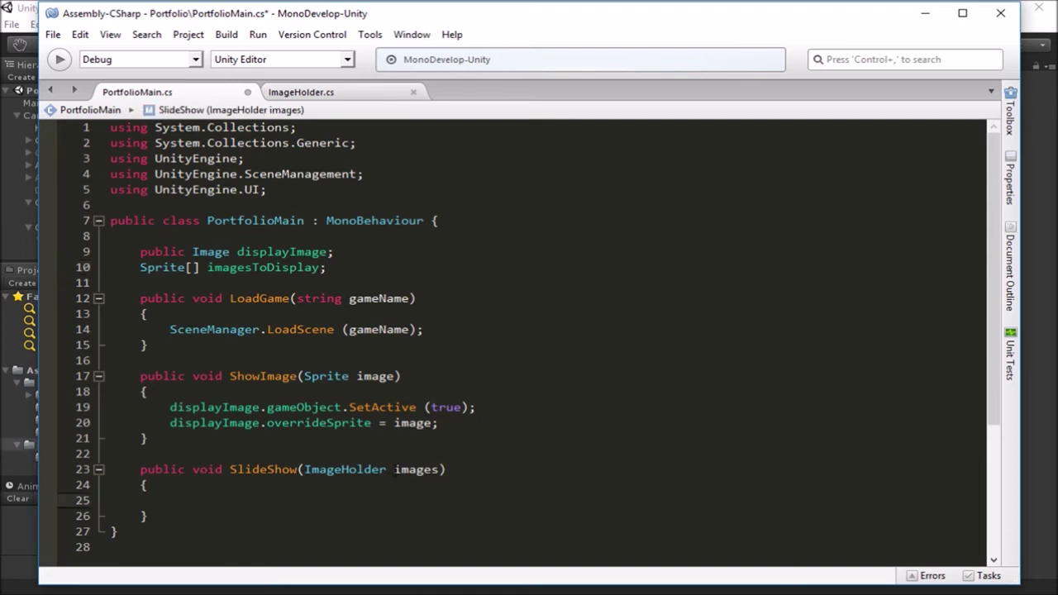
click(188, 501)
text(ima)
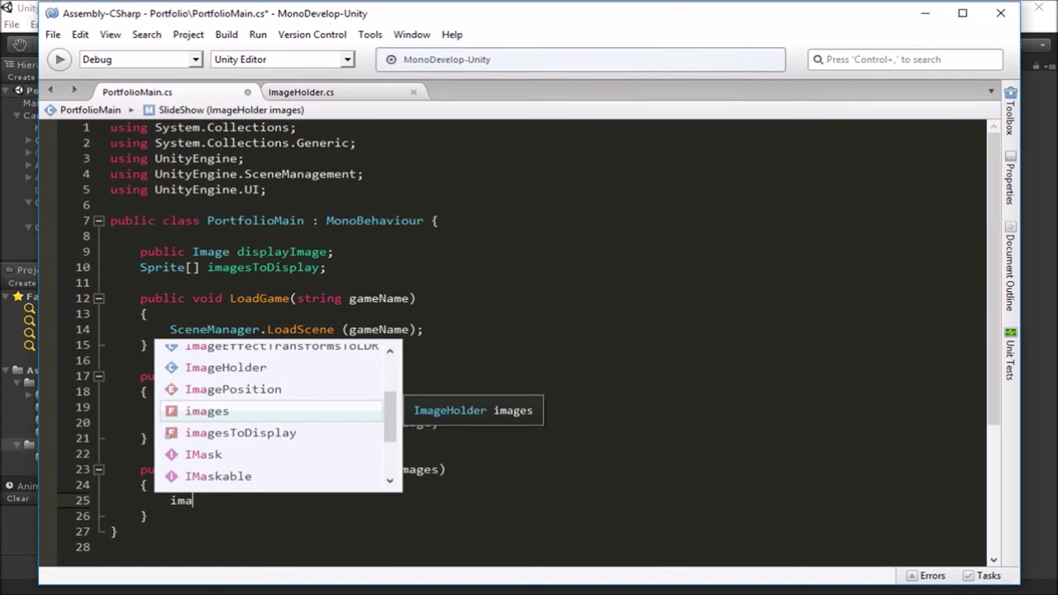
key(Down)
key(Return)
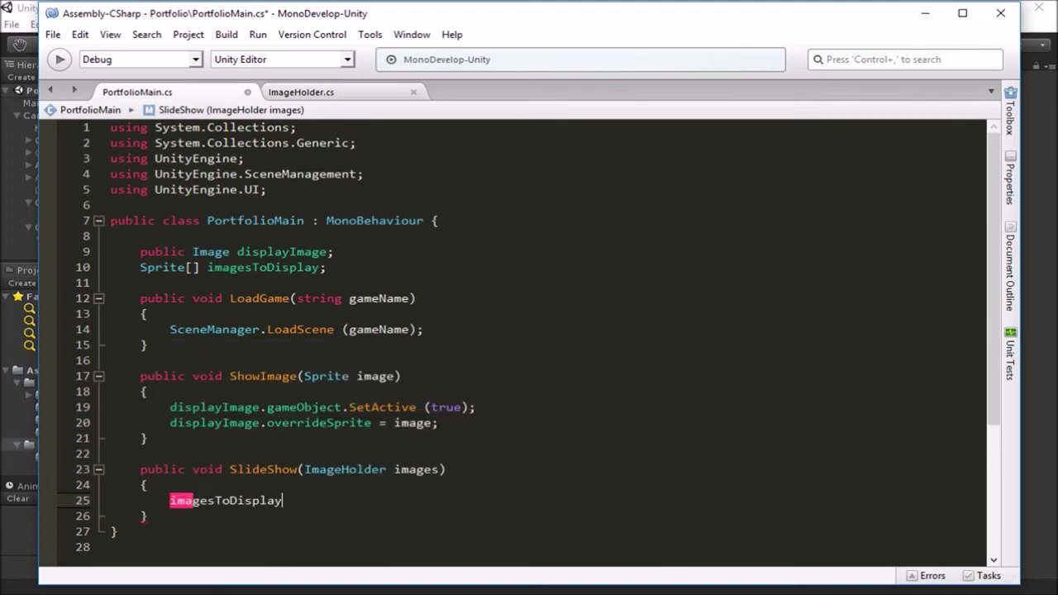
text(= )
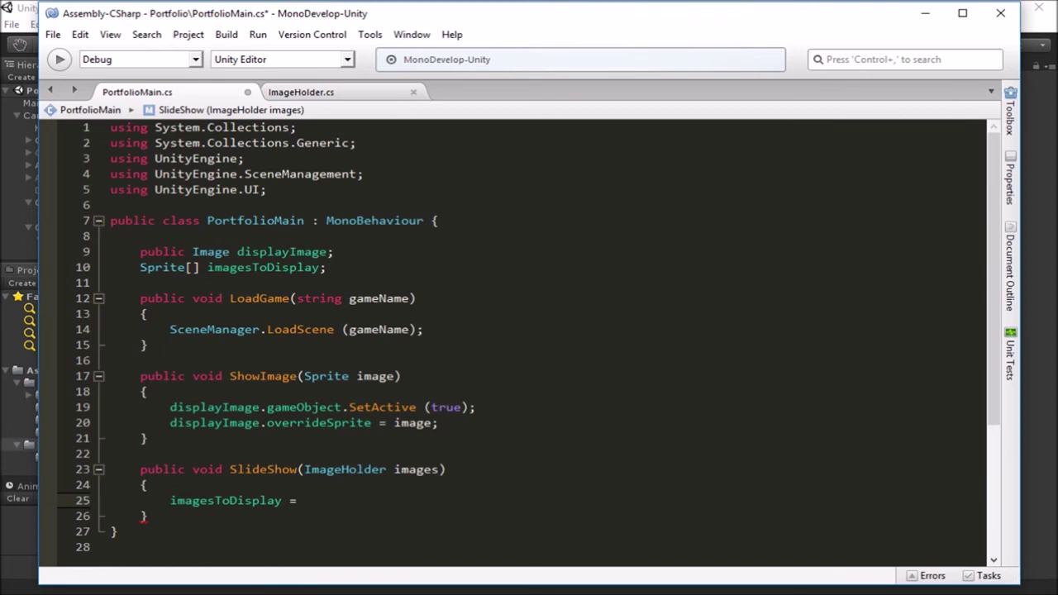
text(images)
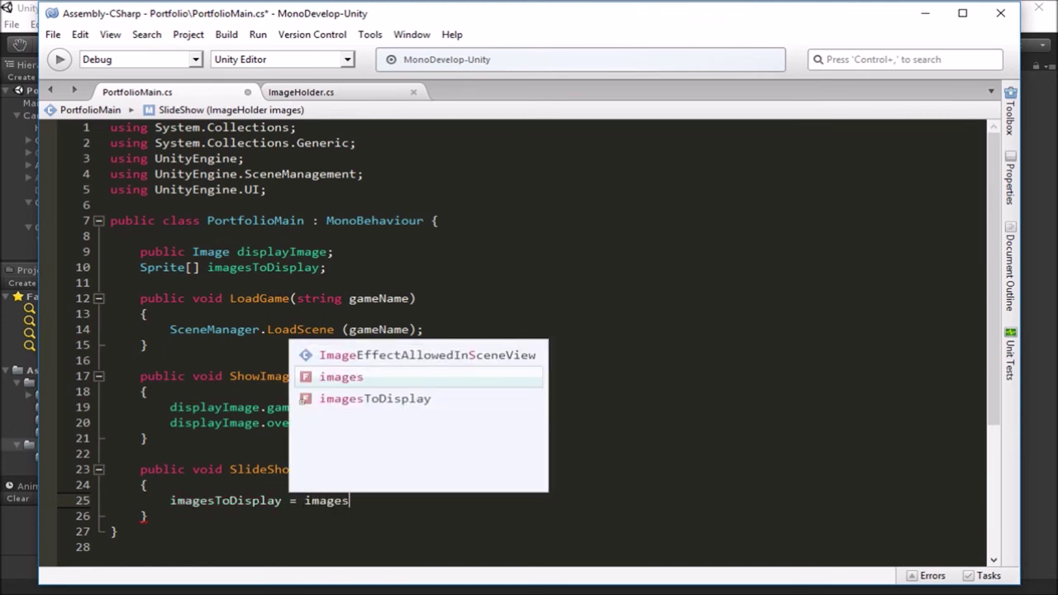
key(BackSpace)
key(BackSpace)
key(BackSpace)
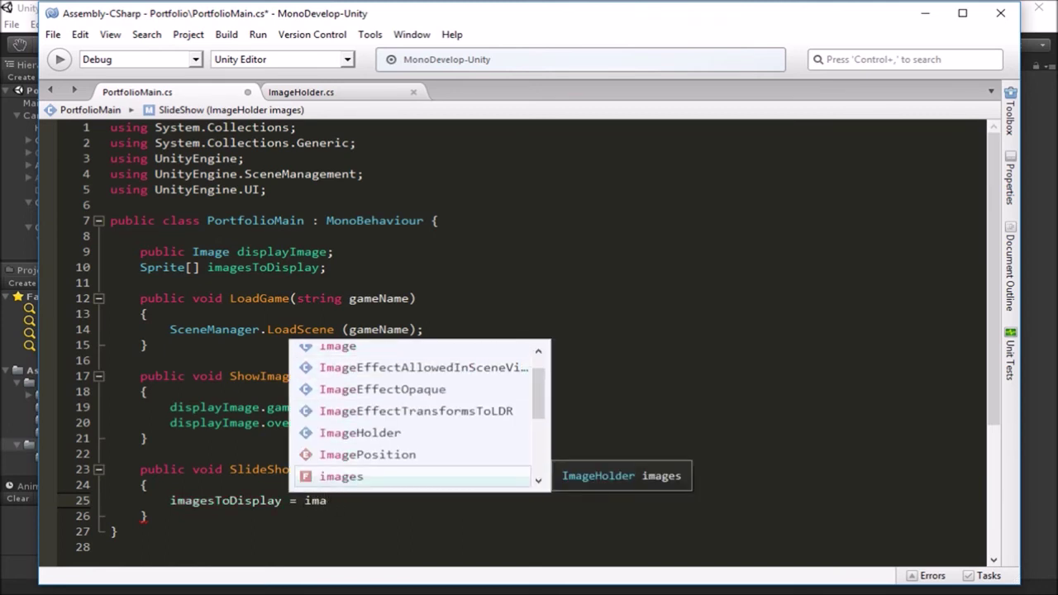
key(Return)
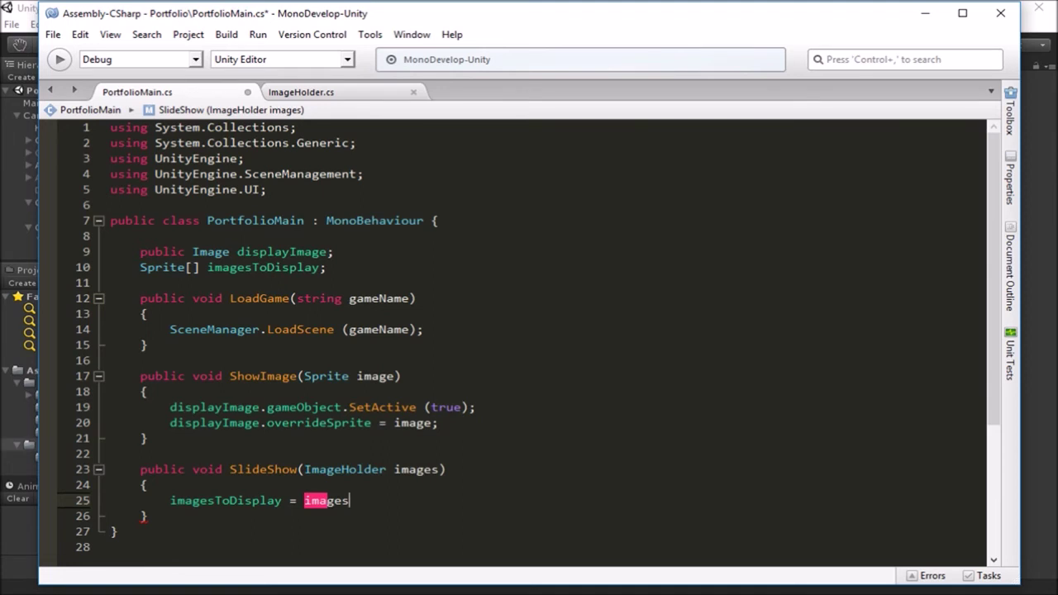
text(.)
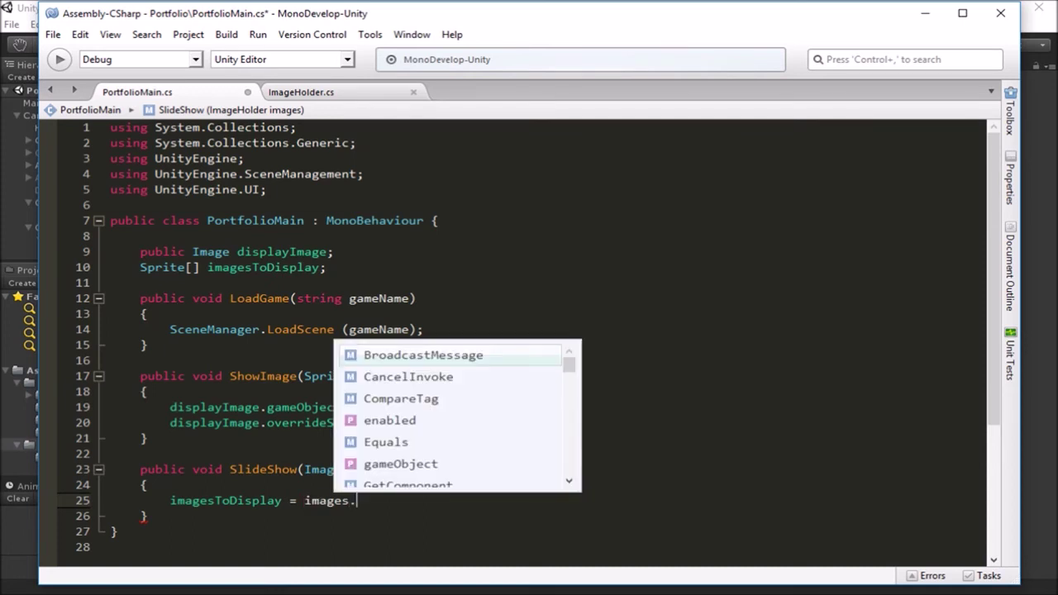
text(ima)
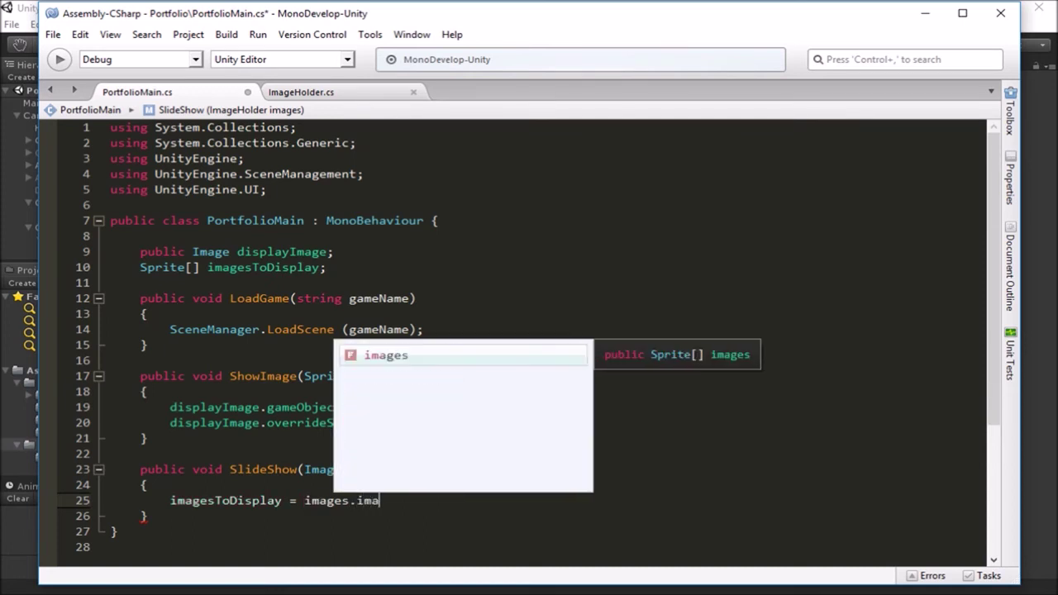
key(Return)
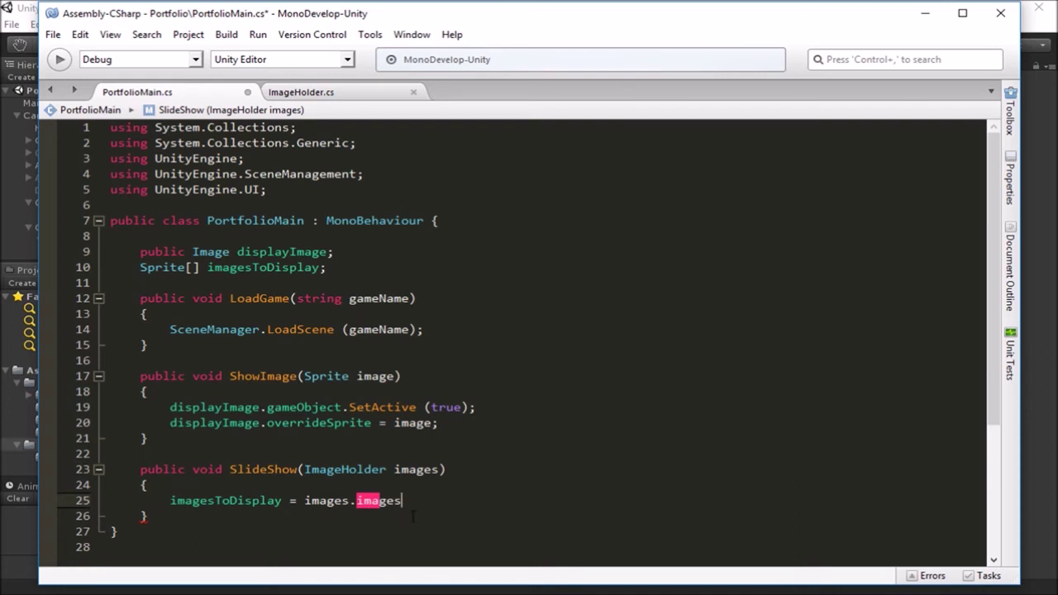
text(;)
- Rename the SlideShow method's ImageHolder parameter to imageHolder and update its reference in the imagesToDisplay assignment to imageHolder.images
click(299, 470)
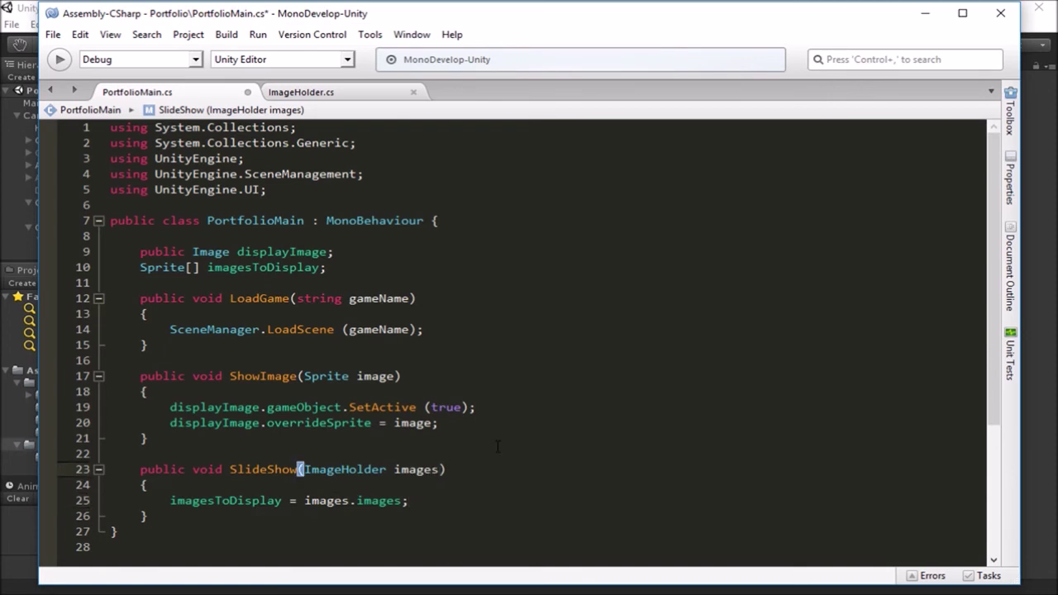
key(BackSpace)
text(Holder)
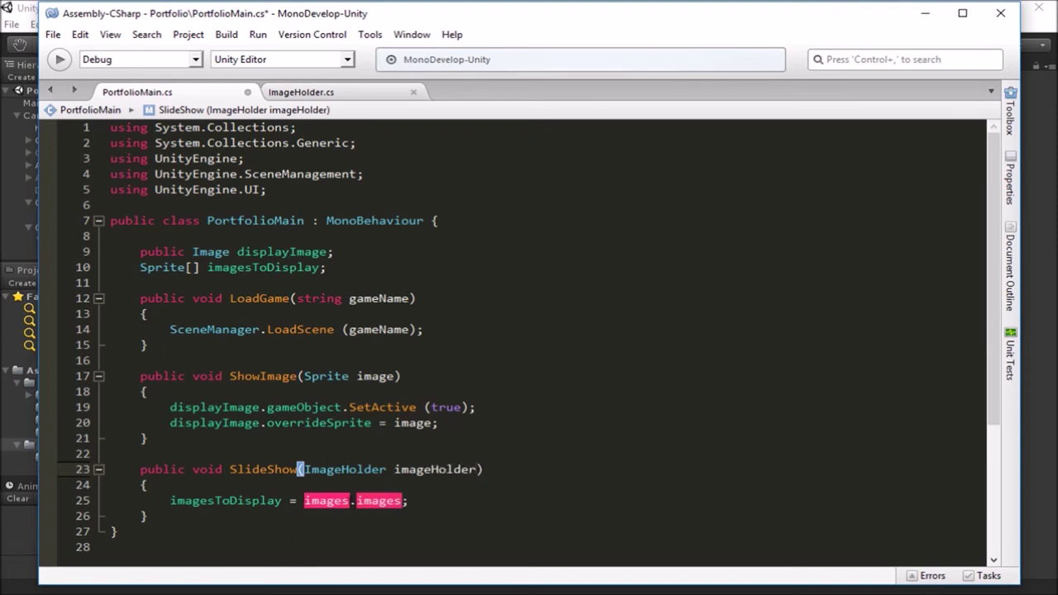
click(349, 500)
key(BackSpace)
text(Holder)
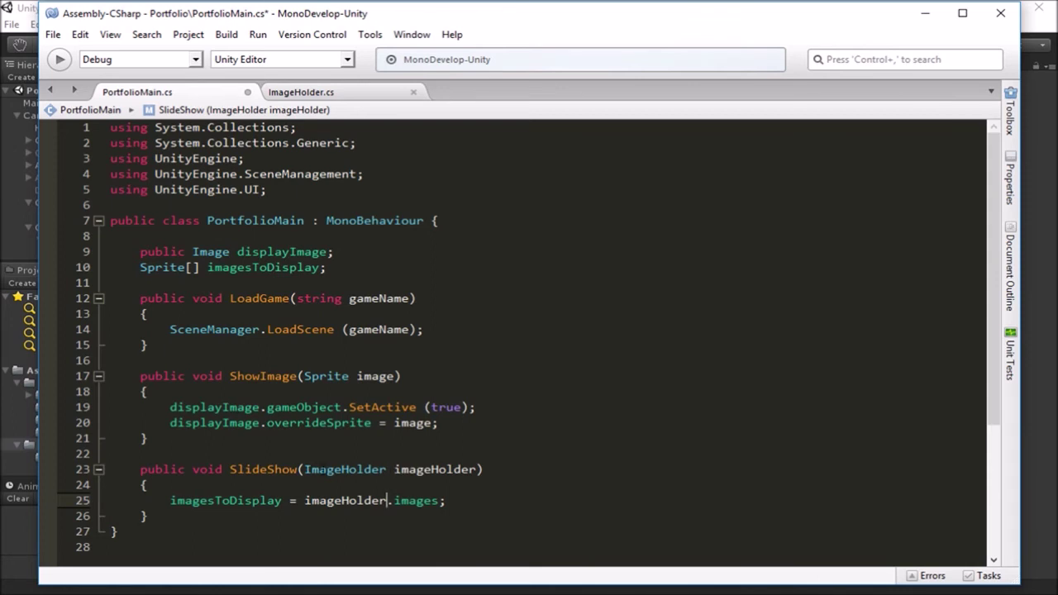
- Trace the imageHolder parameter to the images array declared in ImageHolder.cs and back to the imagesToDisplay assignment in PortfolioMain.cs
drag(395, 469, 476, 469)
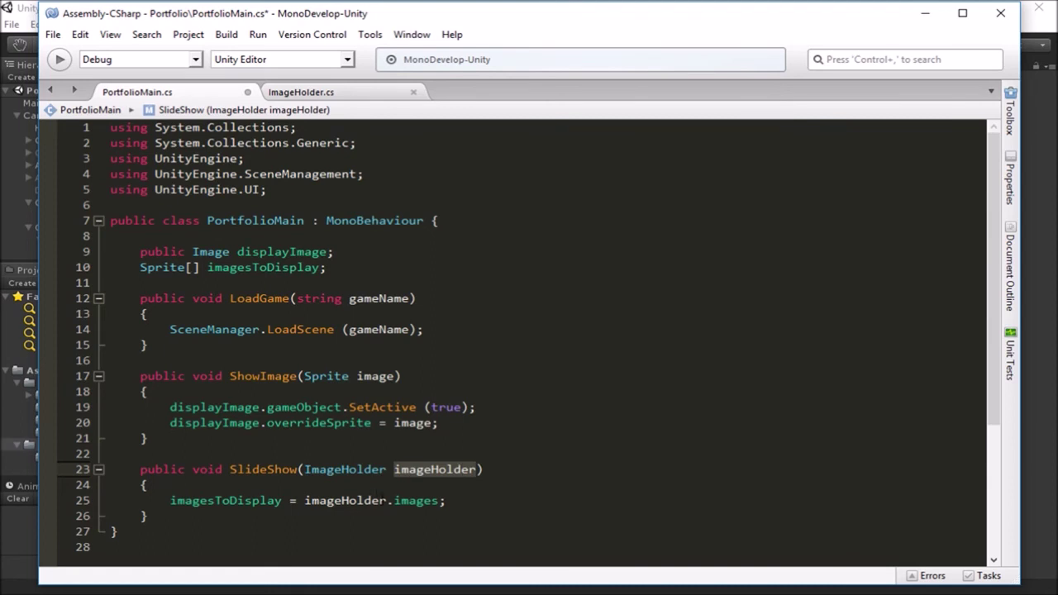
click(413, 502)
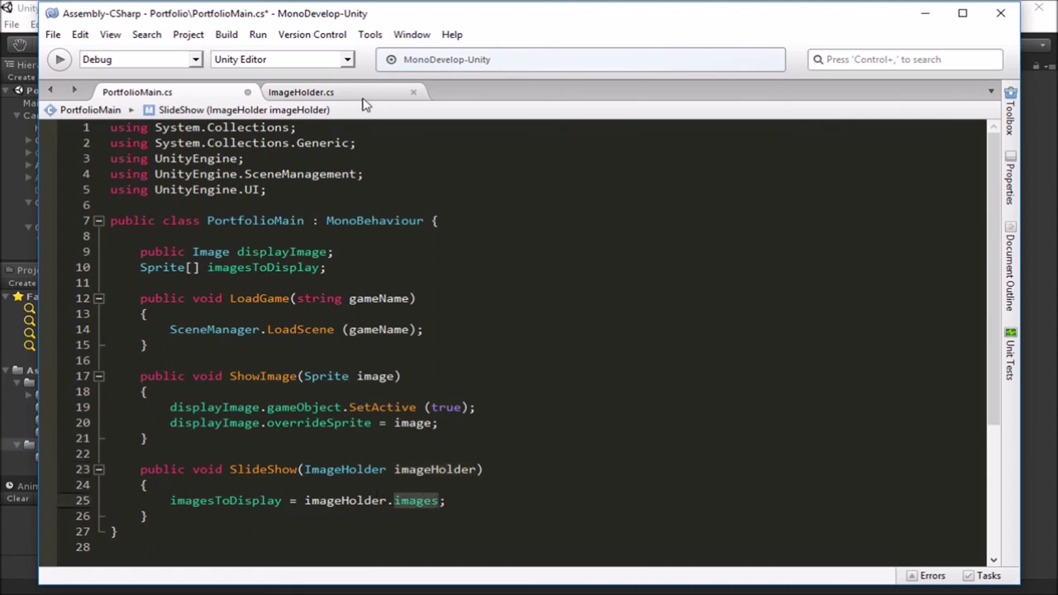
click(336, 101)
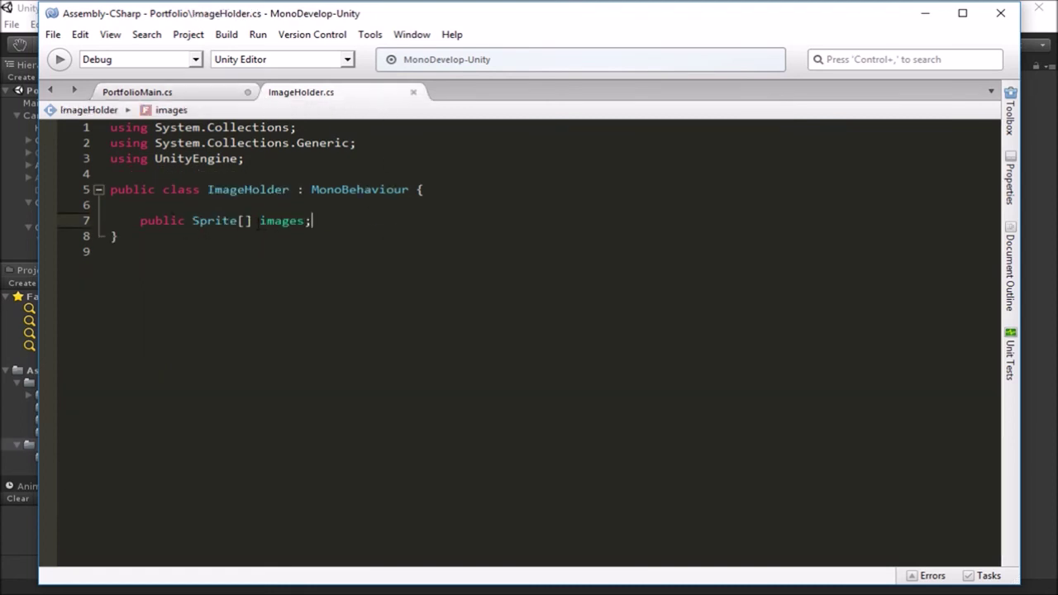
click(260, 221)
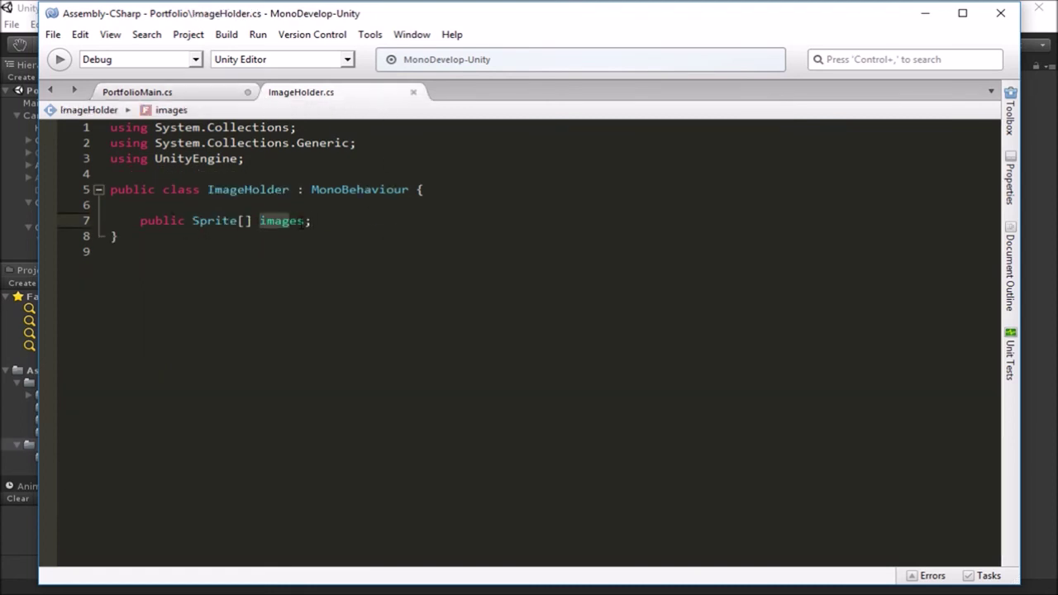
click(198, 94)
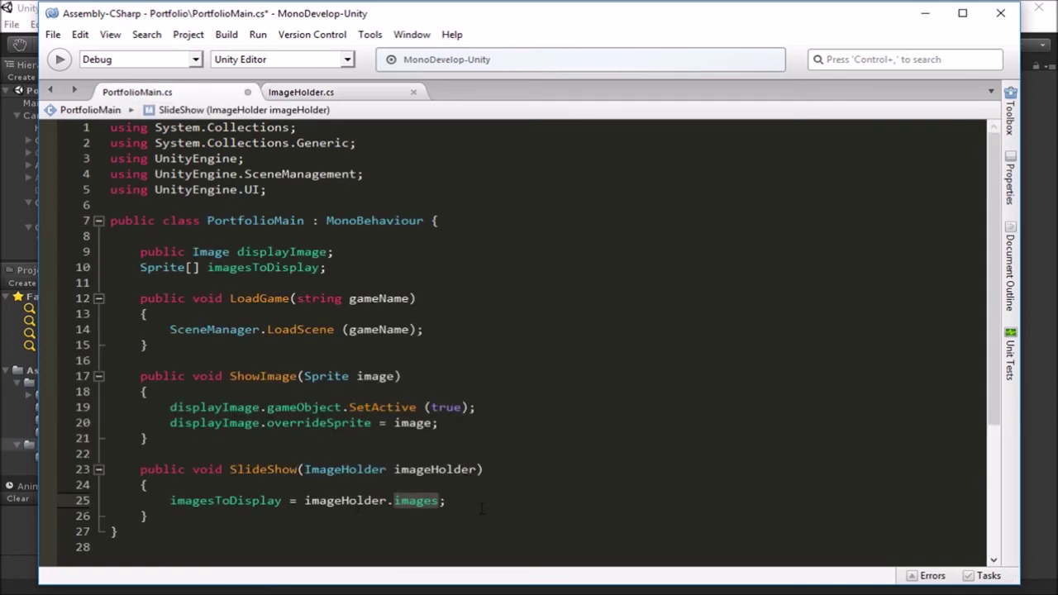
drag(169, 501, 282, 501)
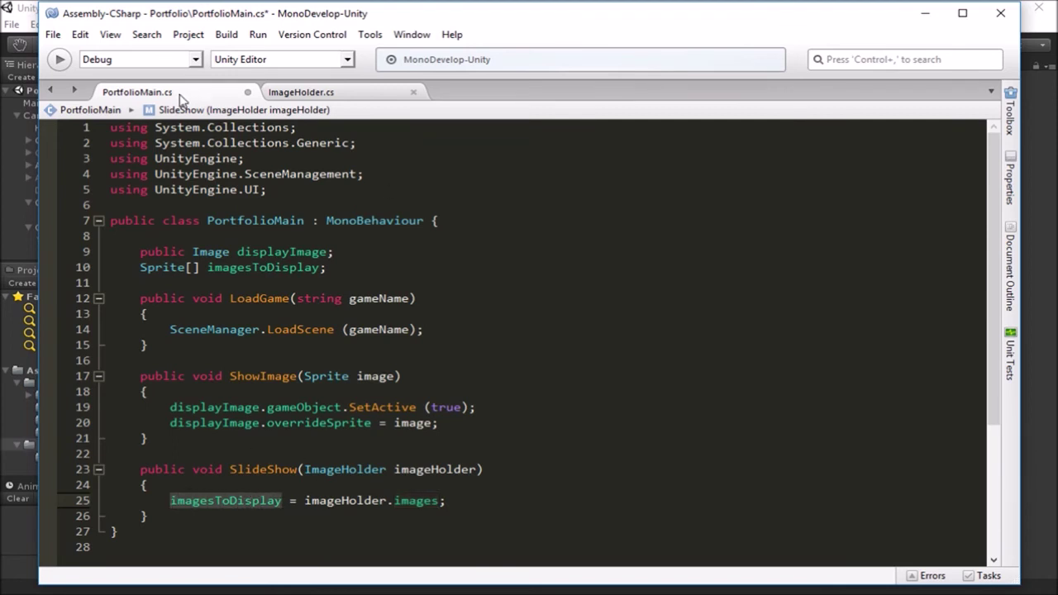
- Add the statement displayImage.gameObject.SetActive (true); below the imagesToDisplay assignment in the SlideShow method
click(446, 502)
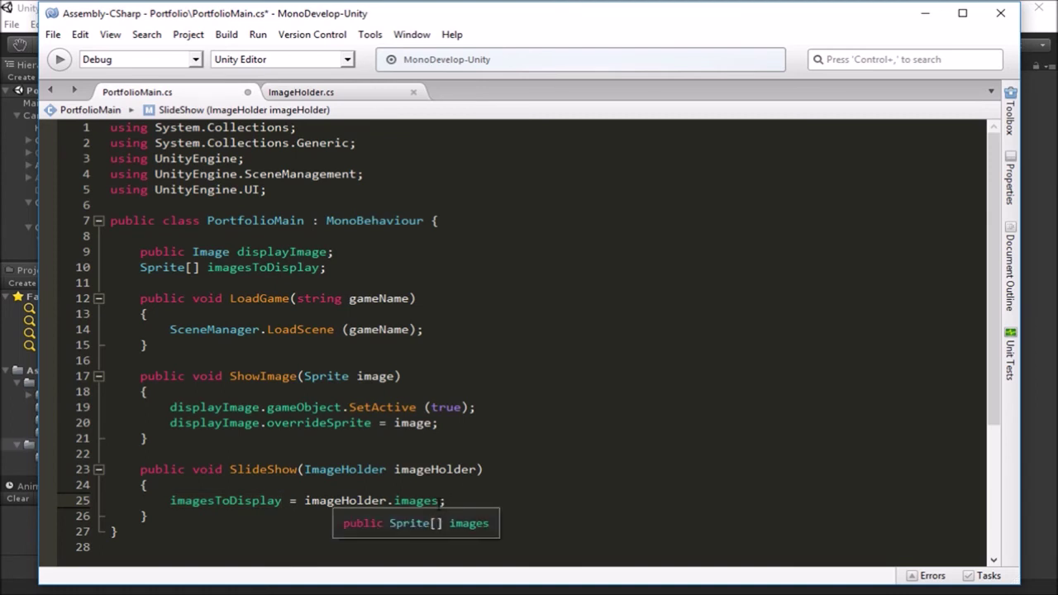
key(Return)
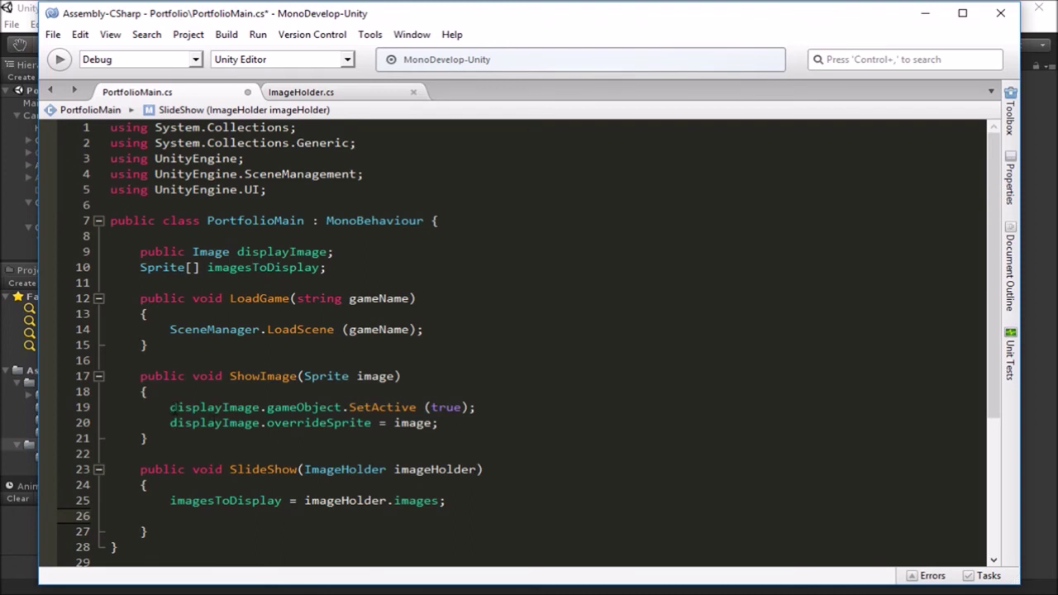
drag(170, 406, 258, 407)
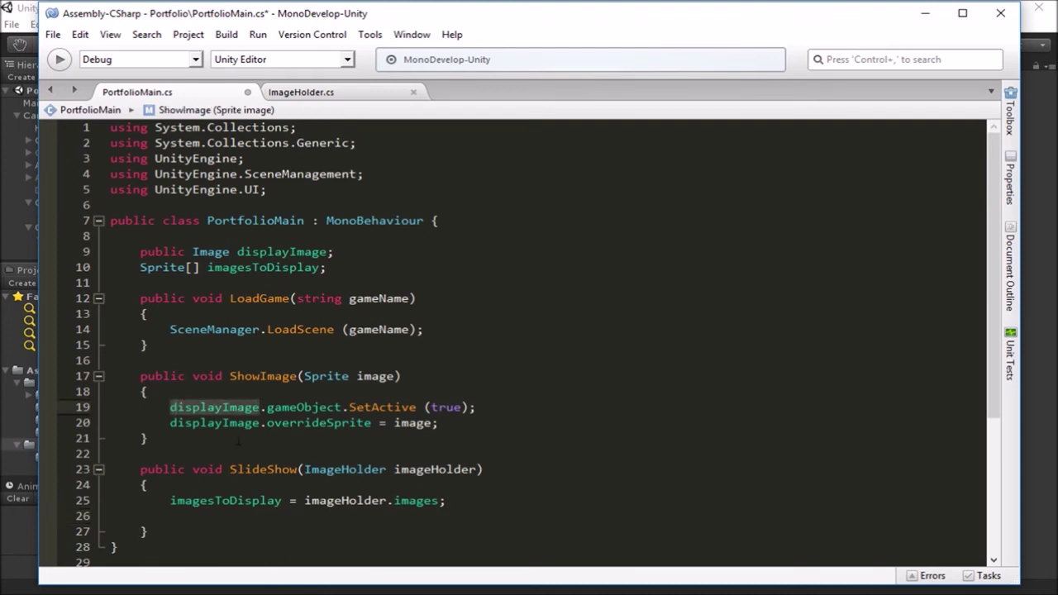
click(203, 517)
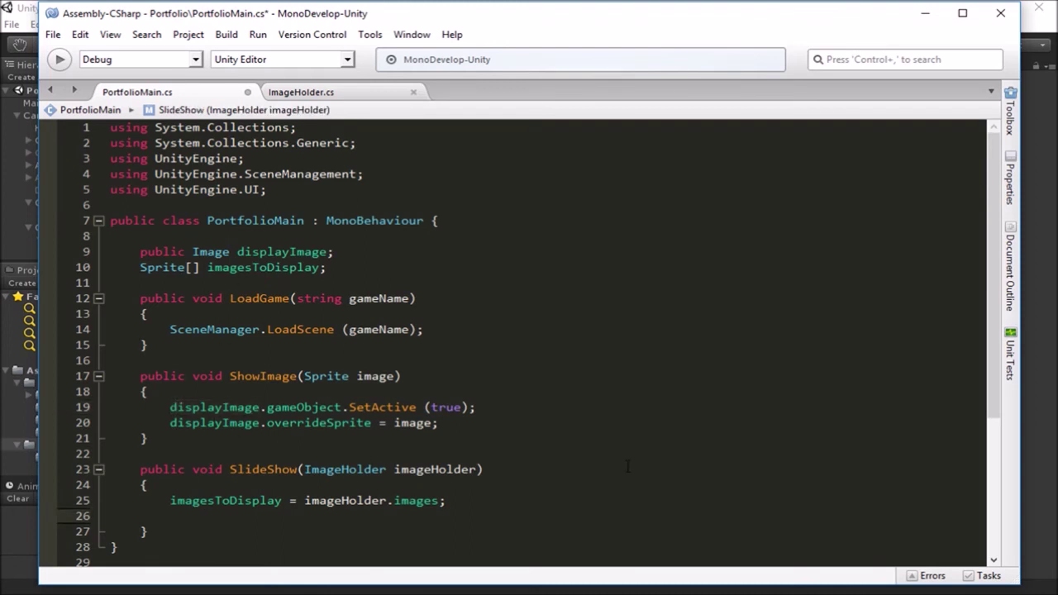
text(dis)
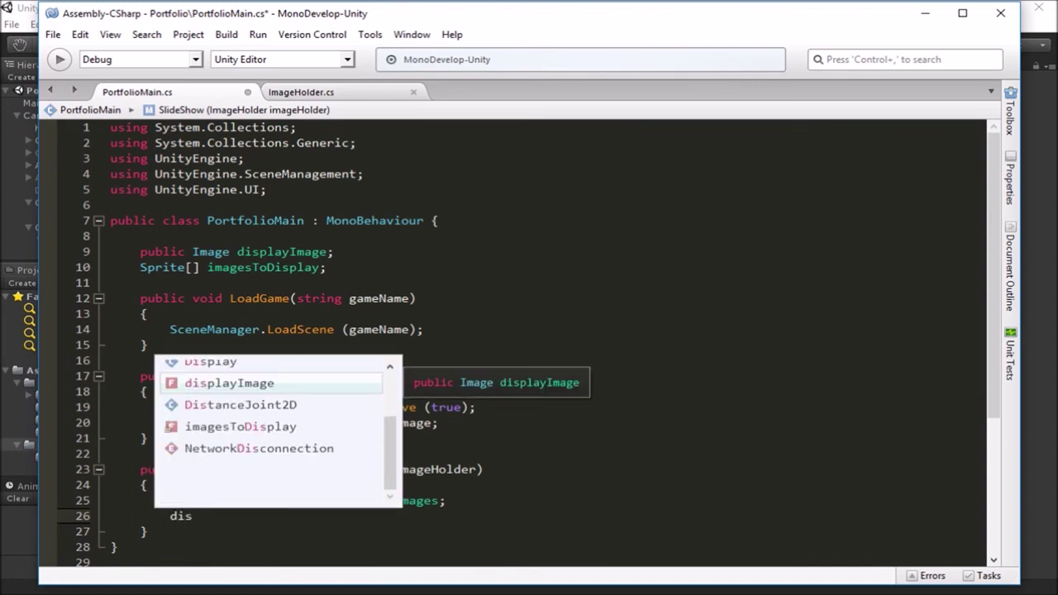
key(Return)
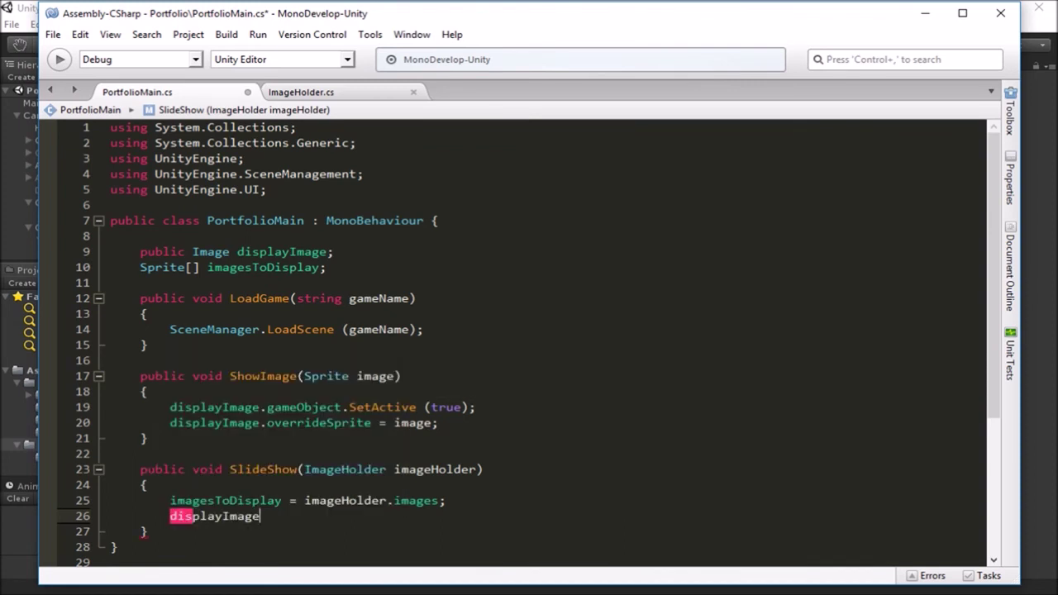
text(.game)
key(Return)
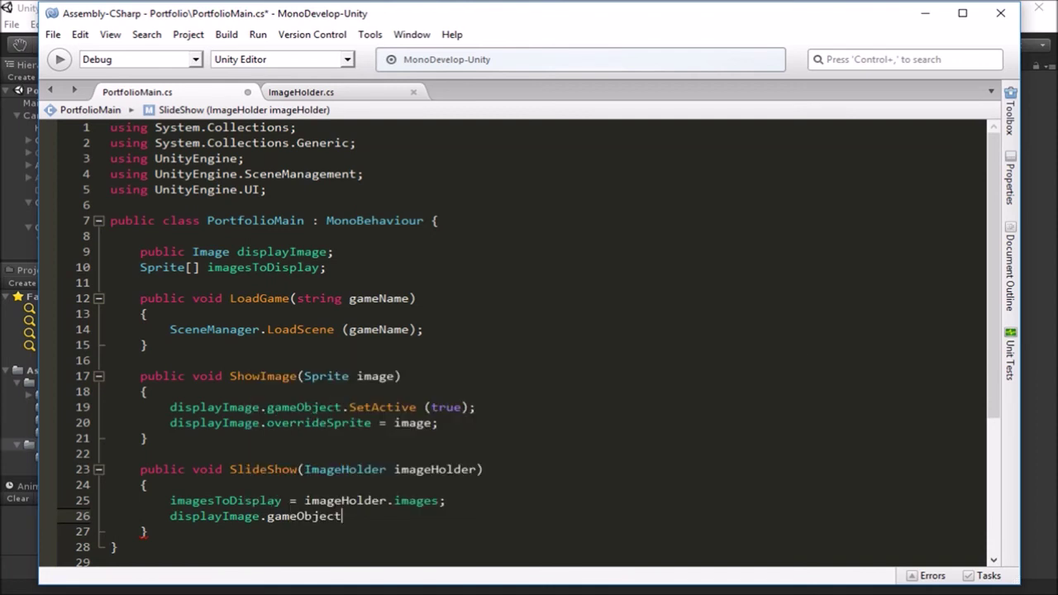
text(.set)
key(Return)
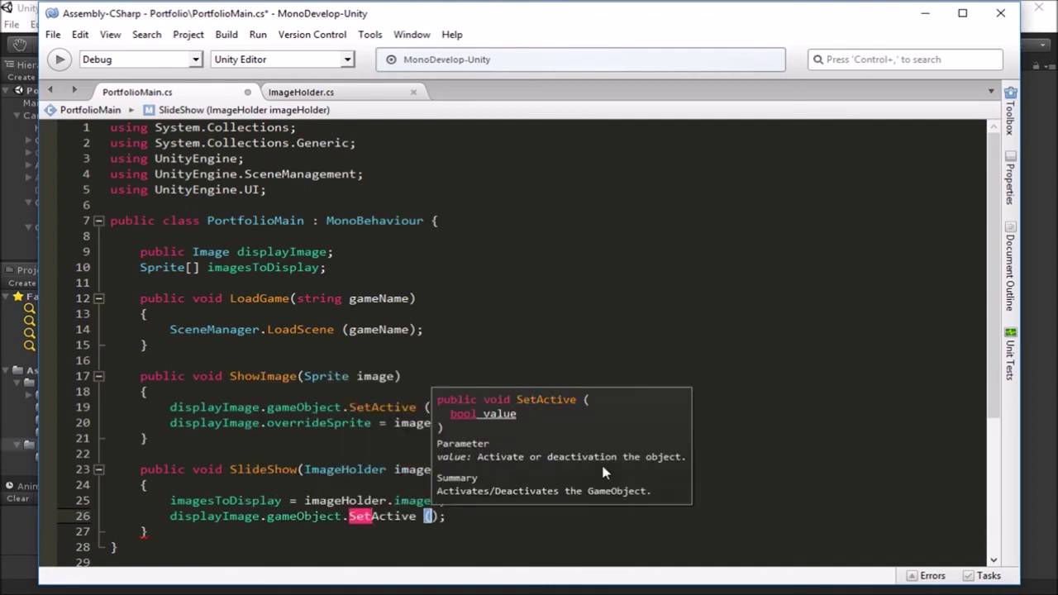
text(tru)
key(Return)
key(End)
key(Return)
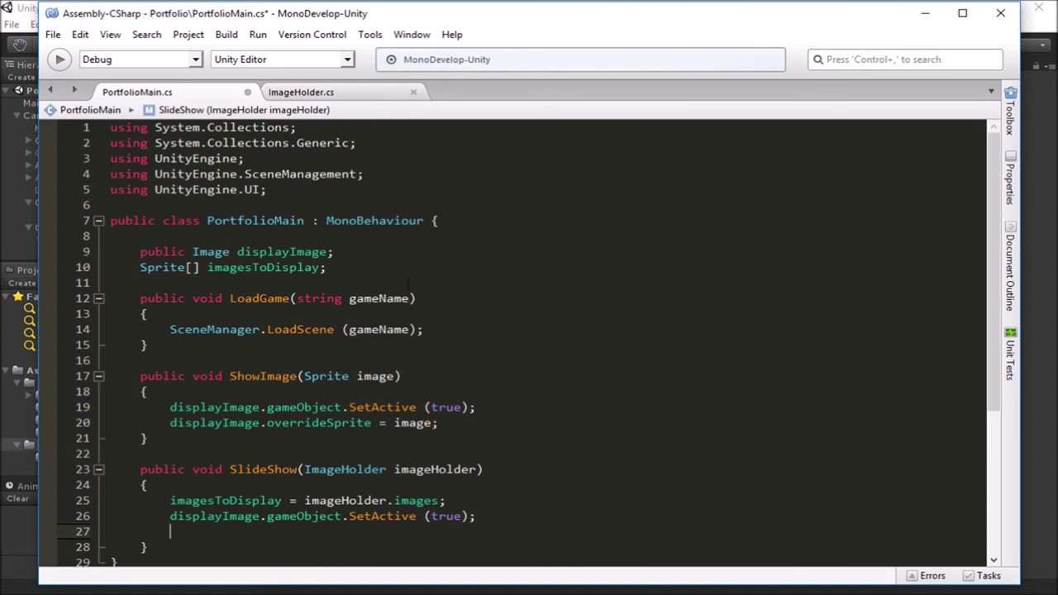
- Declare an int field named currentImageIndex below imagesToDisplay in the PortfolioMain class
click(358, 265)
key(Return)
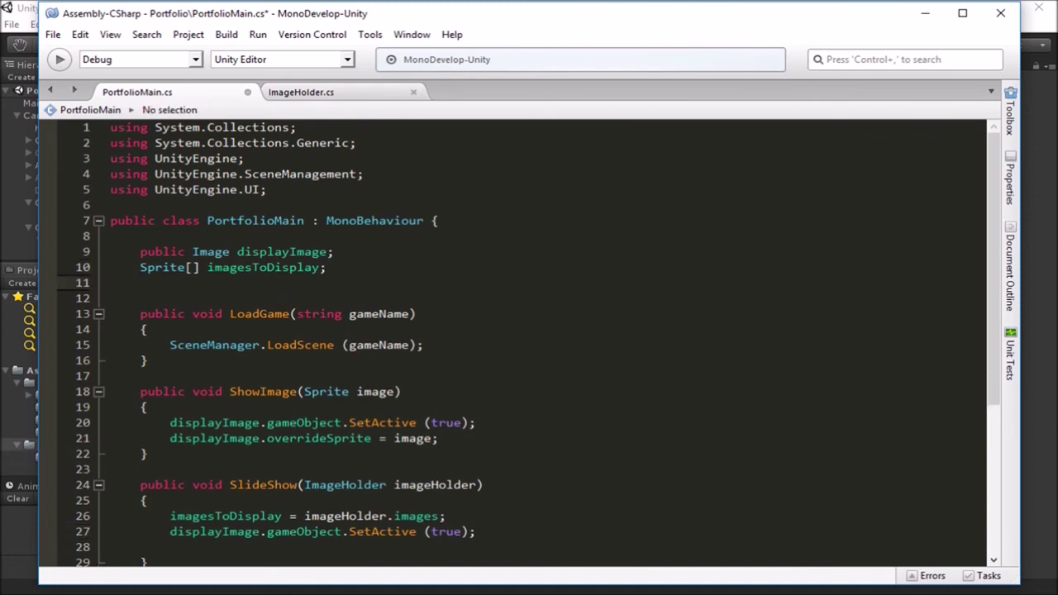
text(int currentImageIndex)
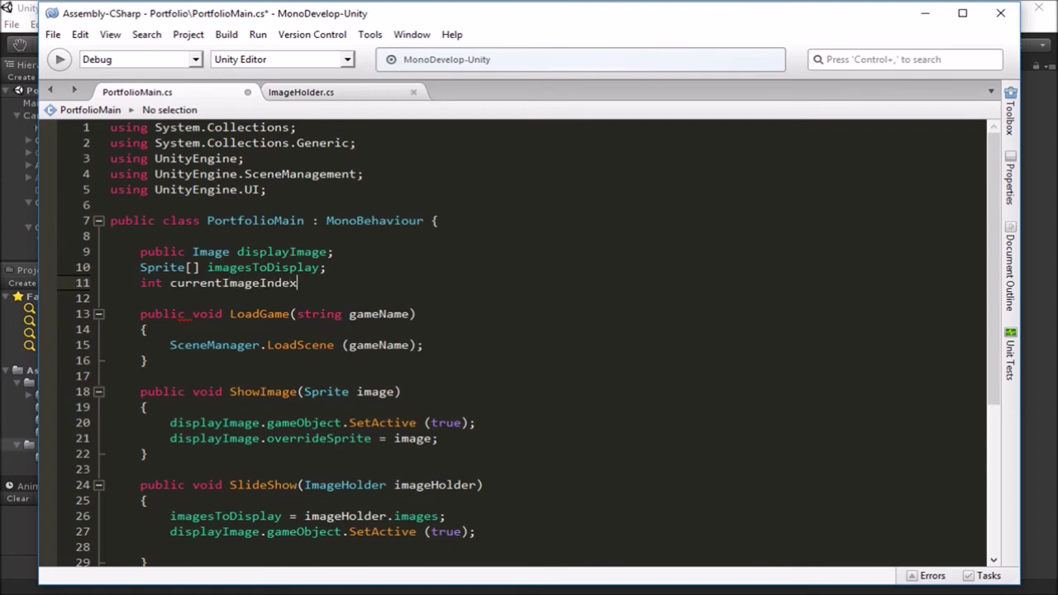
text(;)
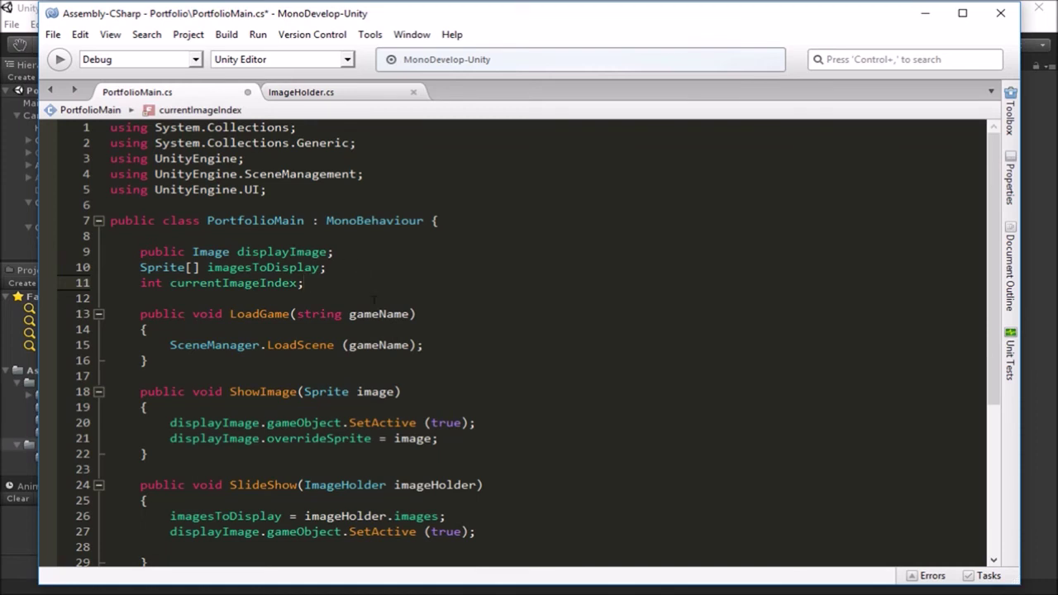
- Set currentImageIndex to 0 on a new statement below the SetActive call in the SlideShow method
scroll(364, 273, down, 1)
click(243, 497)
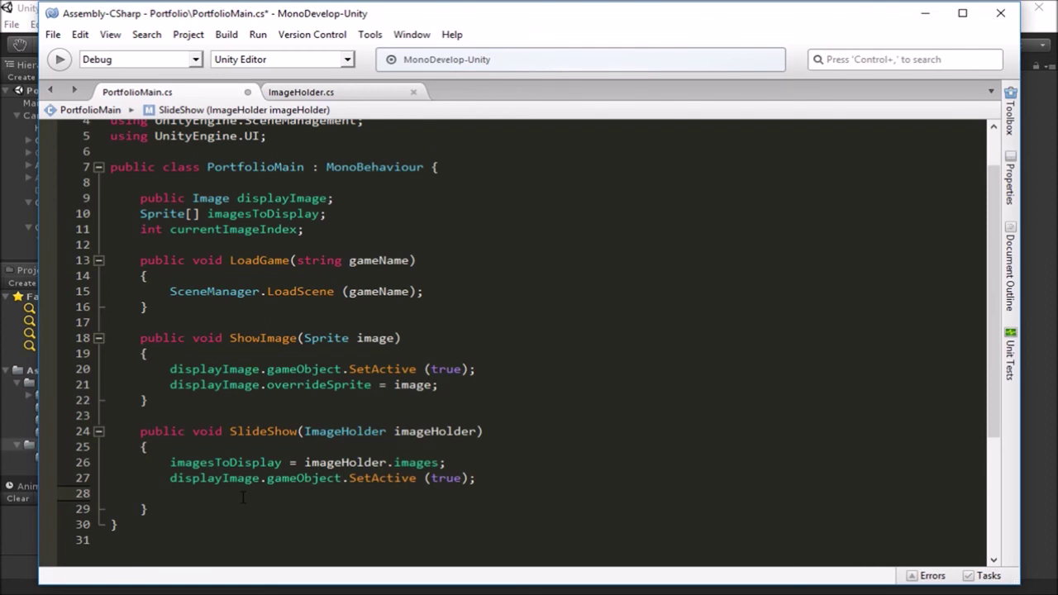
text(currentImageIndex = 0;)
key(Return)
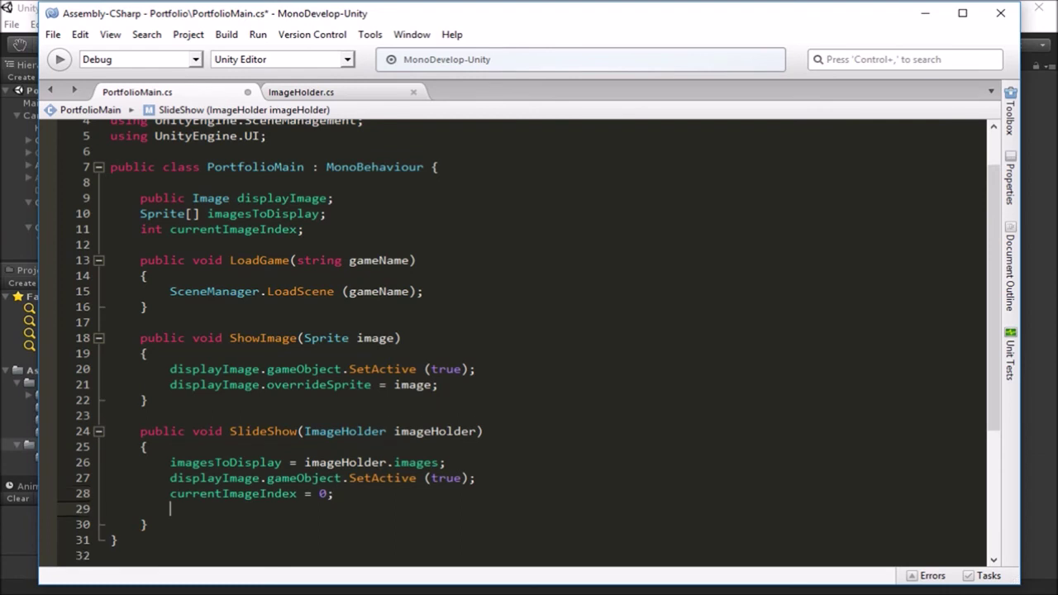
- Add the statement displayImage.overrideSprite = imagesToDisplay [currentImageIndex]; below currentImageIndex = 0; in the SlideShow method
text(displayImage)
key(Return)
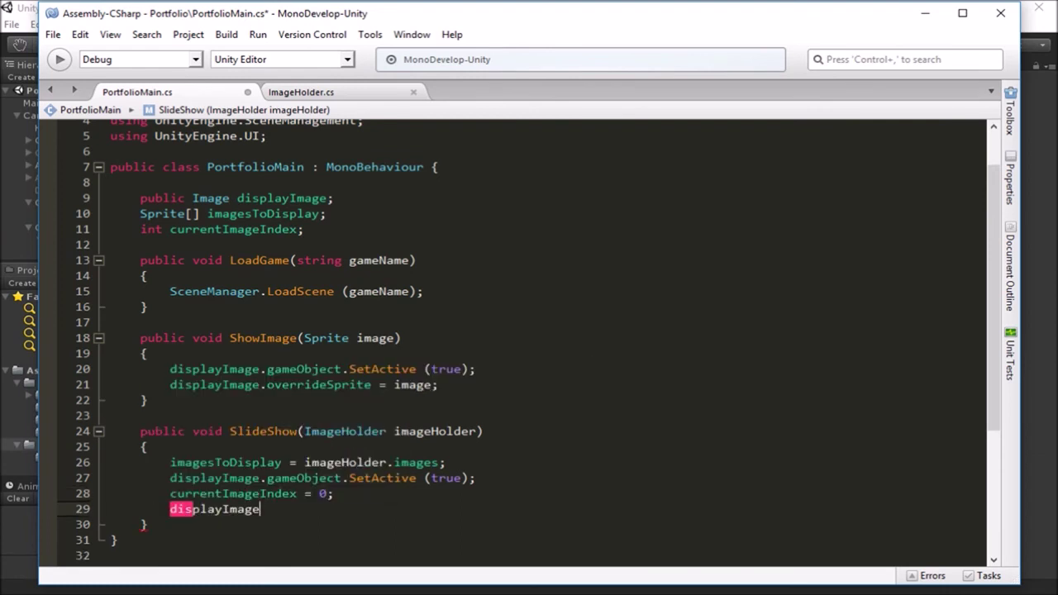
text(.o)
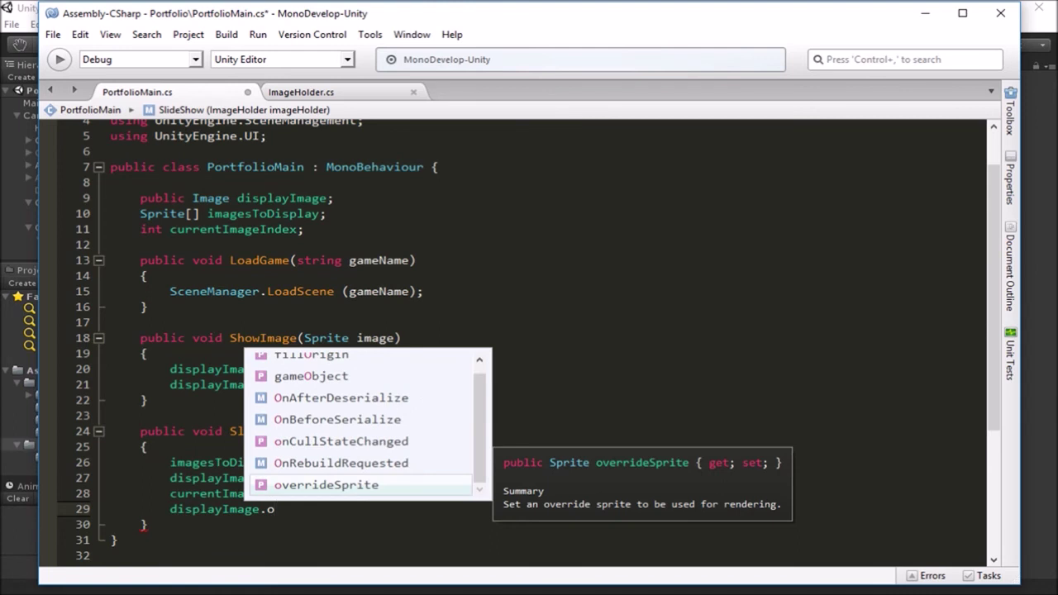
key(Return)
text(=)
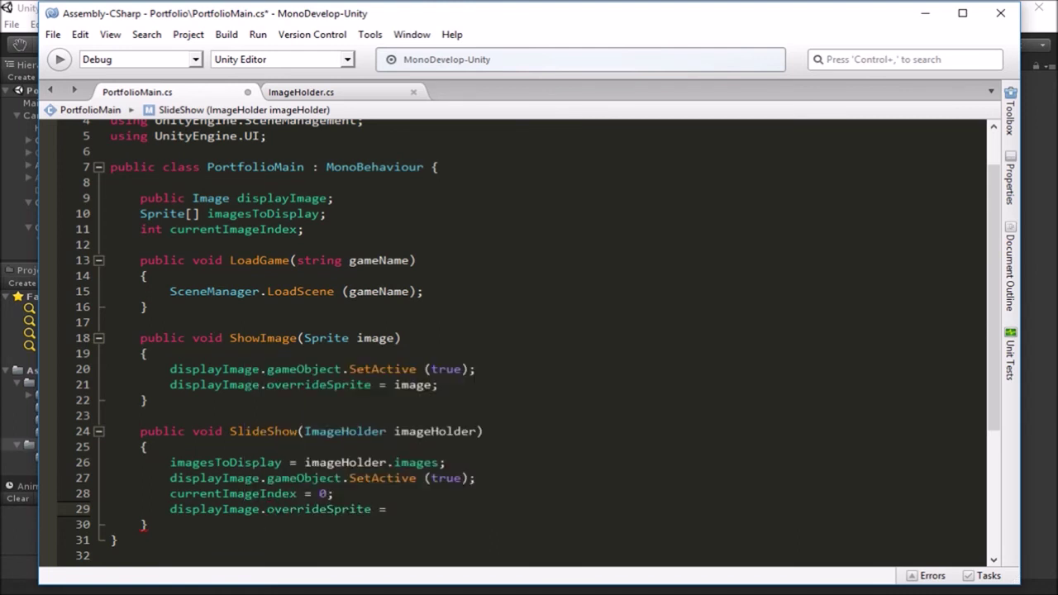
drag(171, 463, 282, 462)
key(ctrl+c)
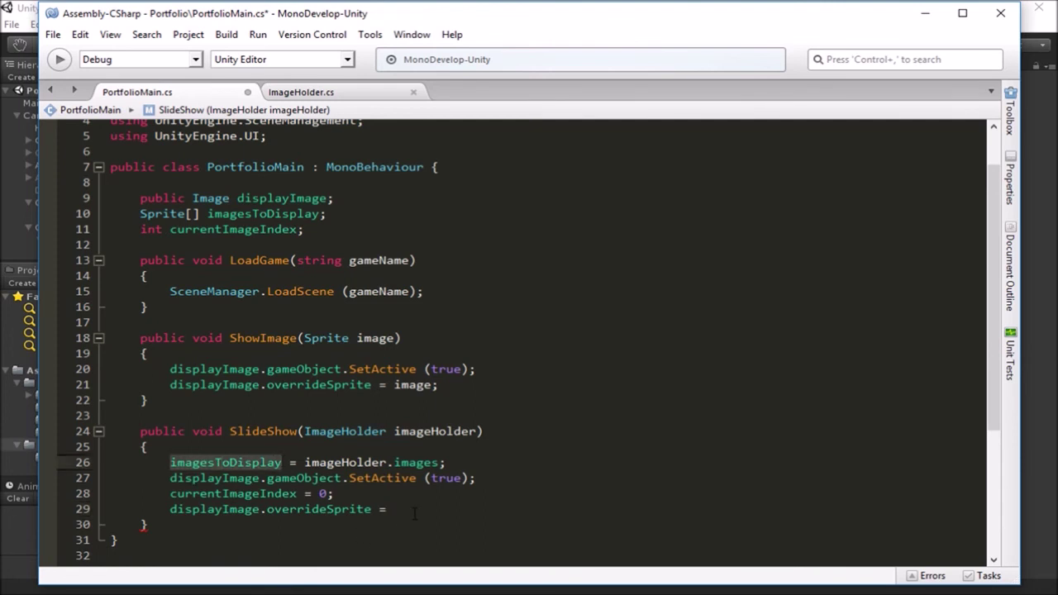
click(414, 509)
key(ctrl+v)
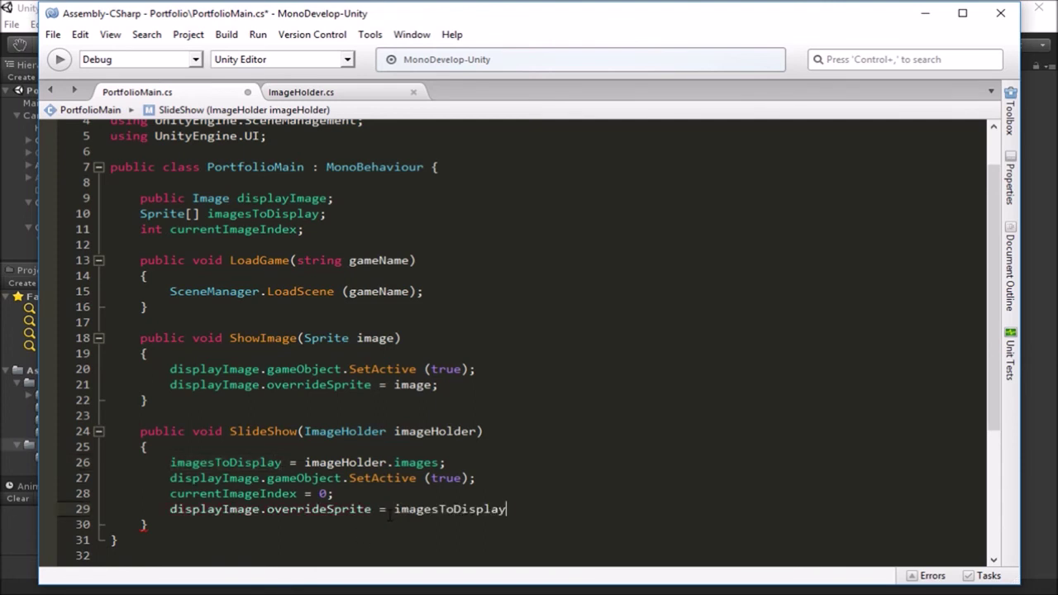
text([currentImageIndex];)
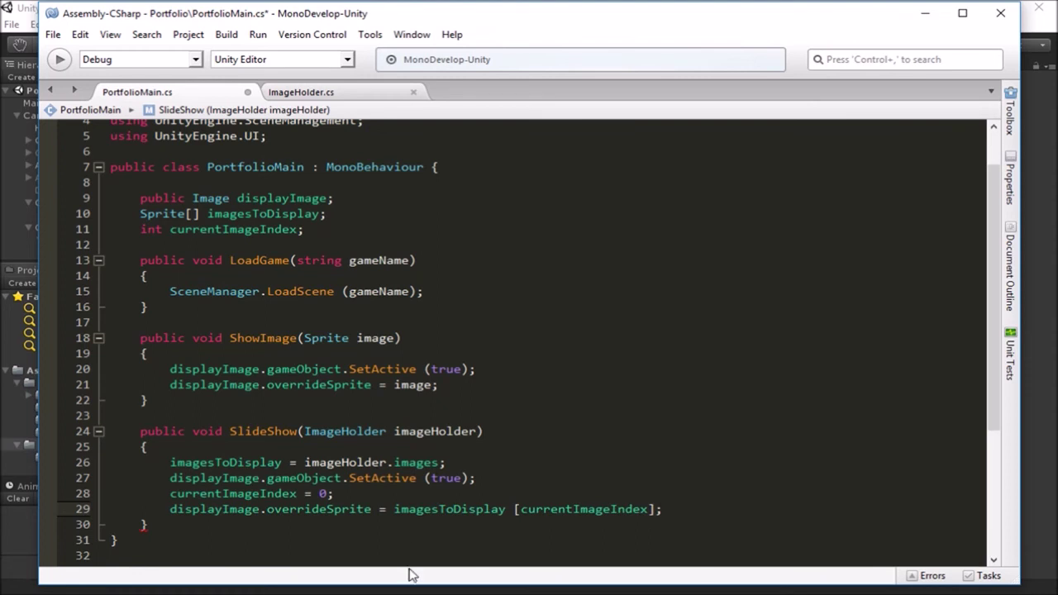
- Examine the new assignment in SlideShow part by part: displayImage, overrideSprite, imagesToDisplay and the currentImageIndex index
key(Home)
key(shift+Right)
key(shift+Right)
key(shift+Right)
key(shift+Right)
key(shift+Right)
key(shift+Right)
key(shift+Right)
key(shift+Right)
key(shift+Right)
key(shift+Right)
key(shift+Right)
key(shift+Right)
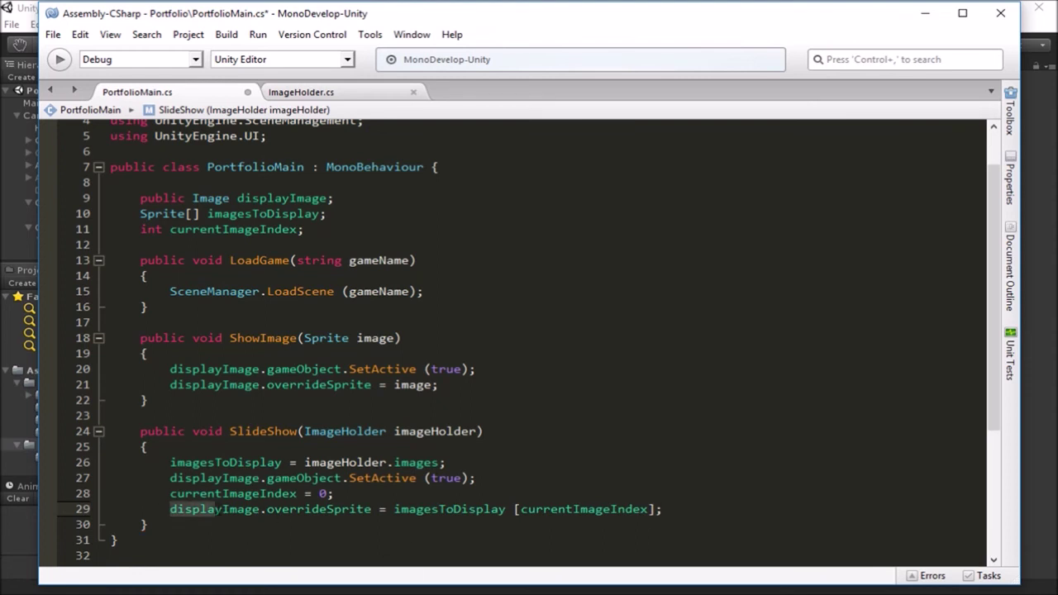
key(Right)
key(Right)
key(shift+Right)
key(shift+Right)
key(shift+Right)
key(shift+Right)
key(shift+Right)
key(shift+Right)
key(shift+Right)
key(shift+Right)
key(shift+Right)
key(shift+Right)
key(shift+Right)
key(shift+Right)
key(shift+Right)
key(shift+Right)
key(shift+Right)
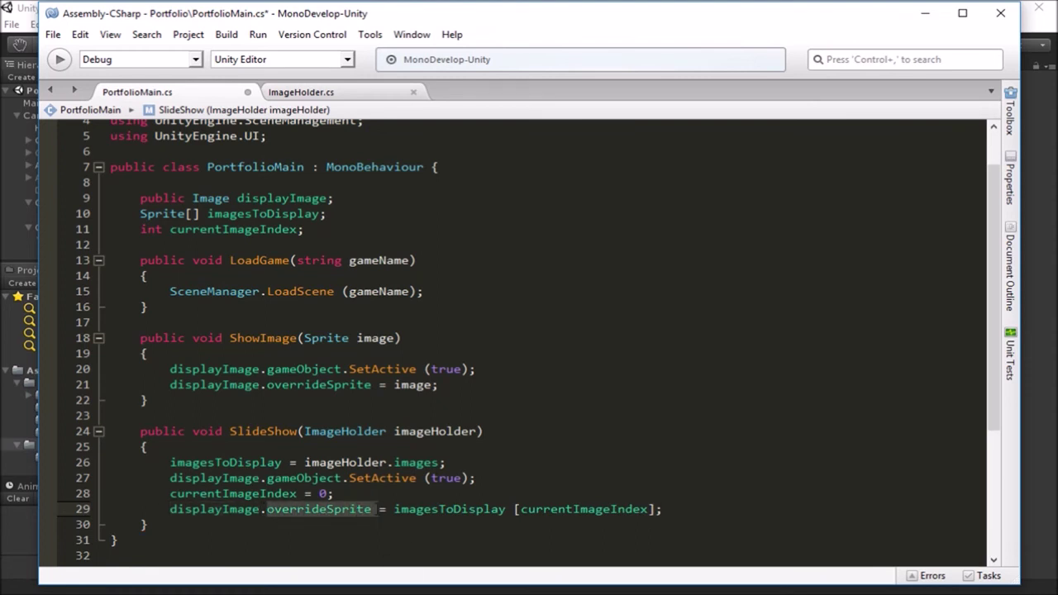
key(Right)
key(Right)
key(Right)
key(shift+Right)
key(shift+Right)
key(shift+Right)
key(shift+Right)
key(shift+Right)
key(shift+Right)
key(shift+Right)
key(shift+Right)
key(shift+Right)
key(shift+Right)
key(shift+Right)
key(shift+Right)
key(shift+Right)
key(shift+Right)
key(shift+Right)
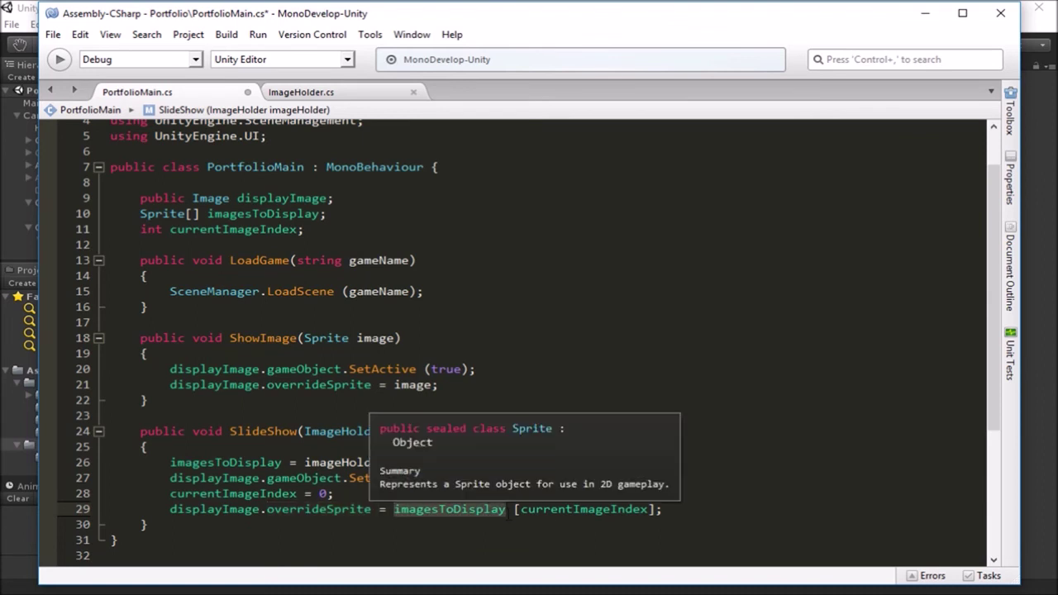
key(Right)
key(Right)
key(Right)
key(shift+Right)
key(shift+Right)
key(shift+Right)
key(shift+Right)
key(shift+Right)
key(shift+Right)
key(shift+Right)
key(shift+Right)
key(shift+Right)
key(shift+Right)
key(shift+Right)
key(shift+Right)
key(shift+Right)
key(shift+Right)
key(shift+Right)
key(shift+Right)
key(shift+Right)
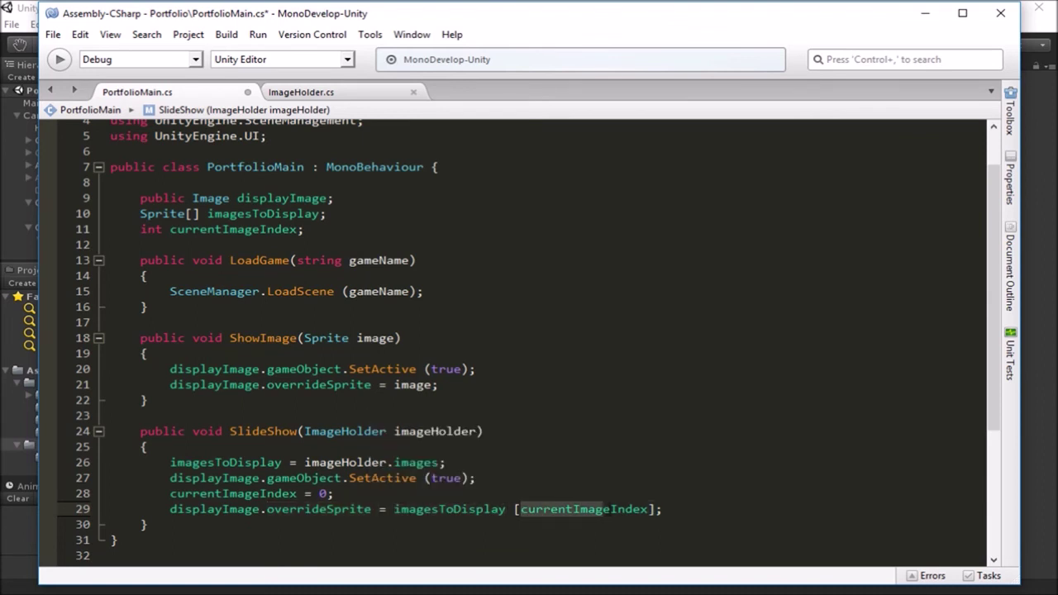
key(Left)
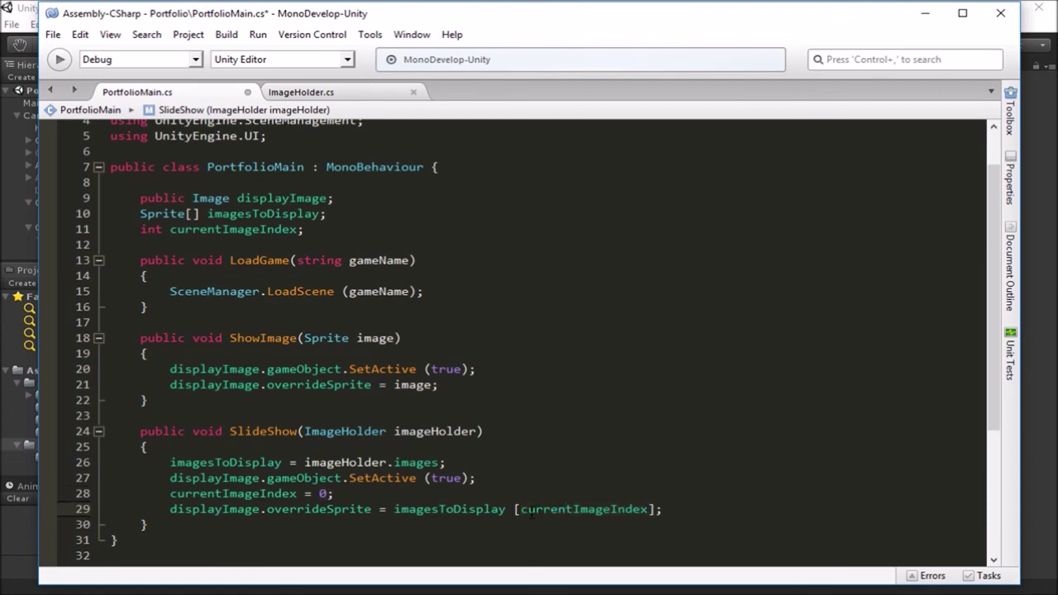
- Insert a blank line below the overrideSprite assignment in SlideShow, and declare bool slideShow = false; below the currentImageIndex field
click(666, 510)
key(Return)
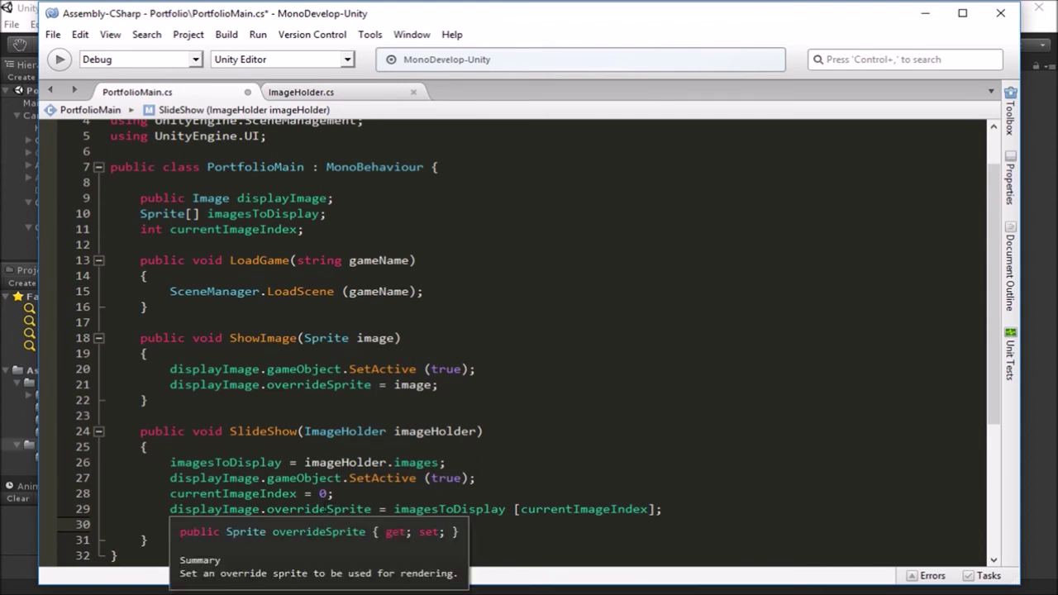
scroll(311, 474, down, 1)
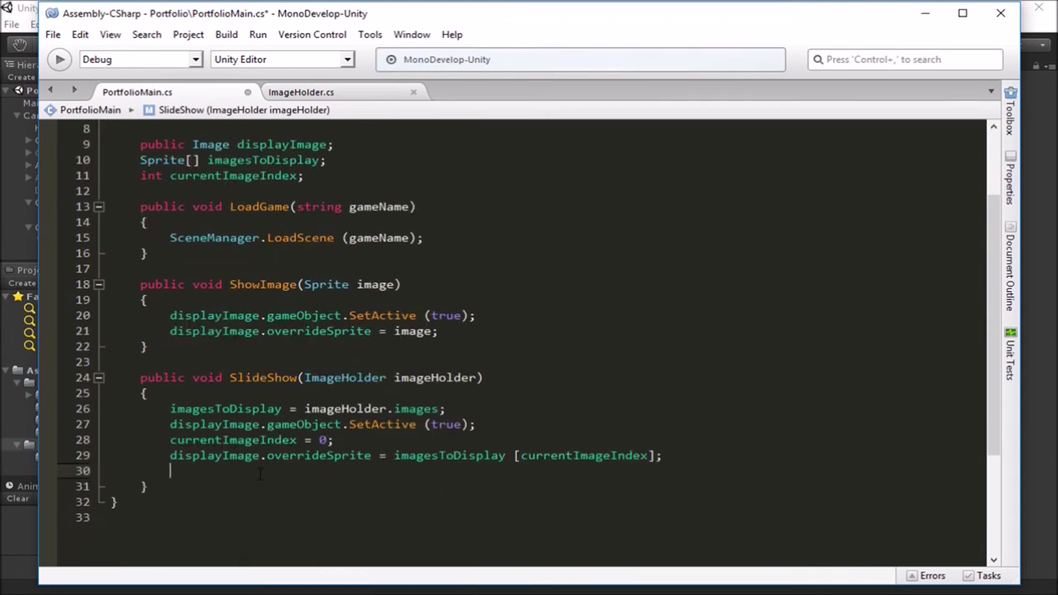
scroll(281, 472, up, 2)
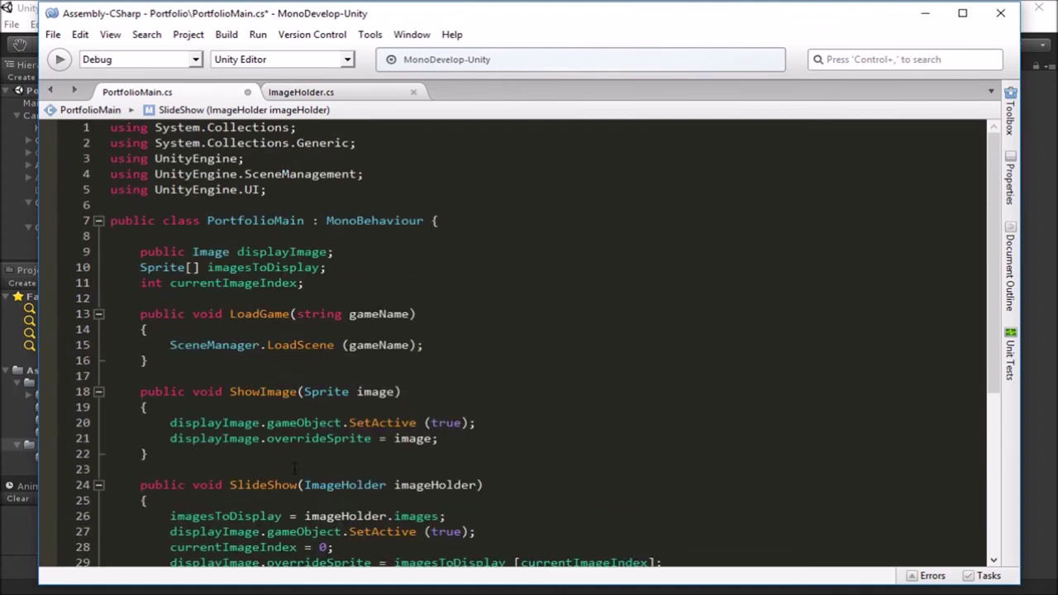
click(306, 283)
key(Return)
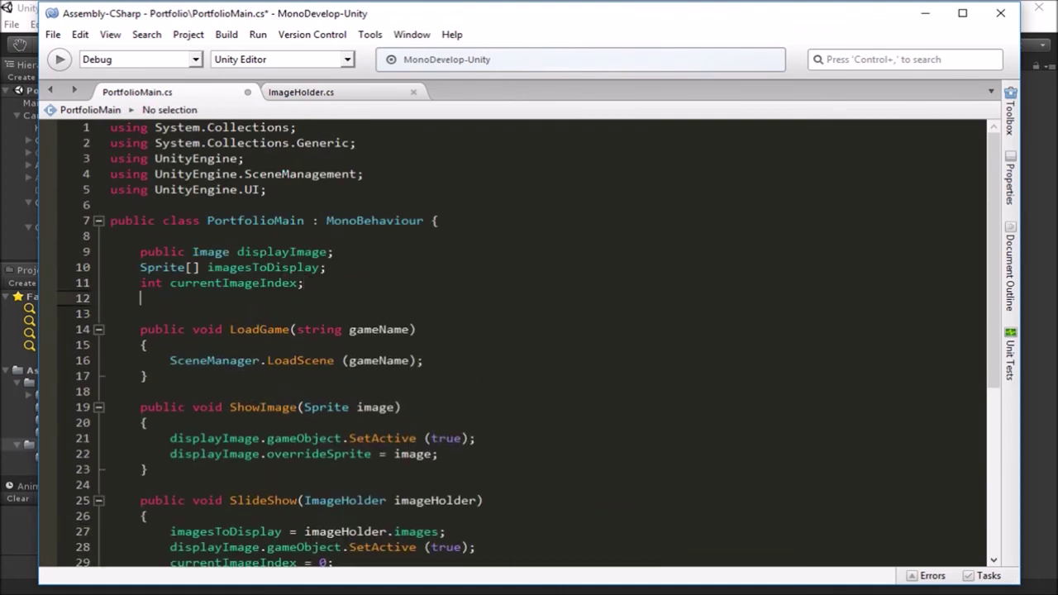
text(bo)
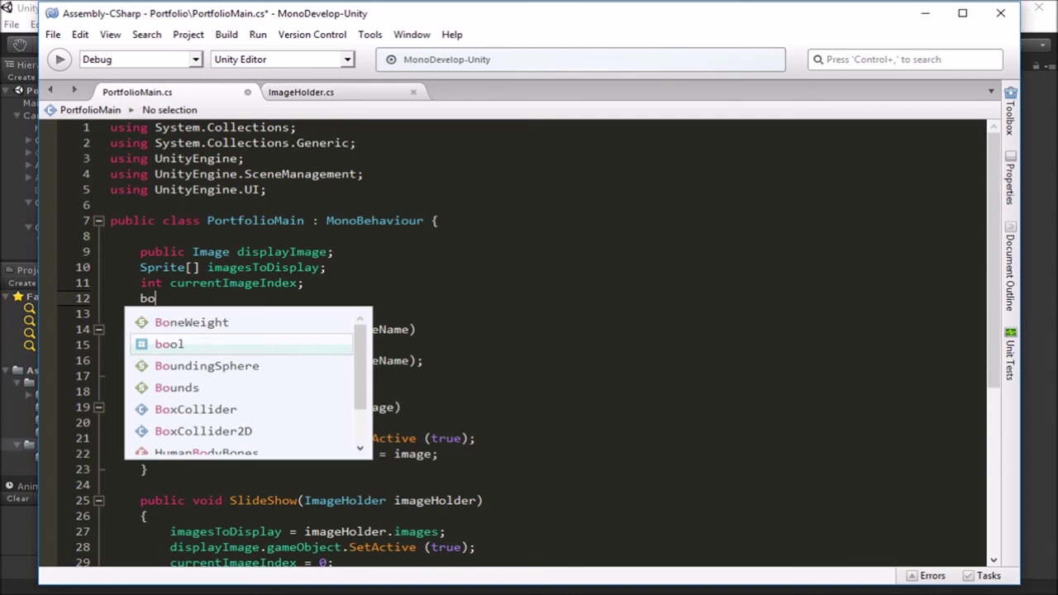
key(Return)
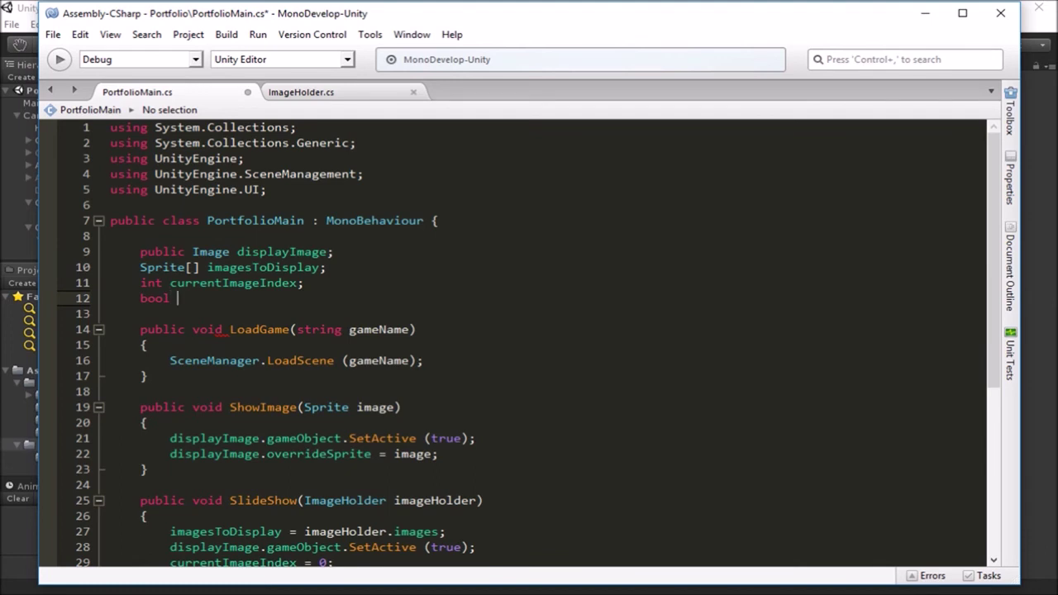
text(slideShow = false;)
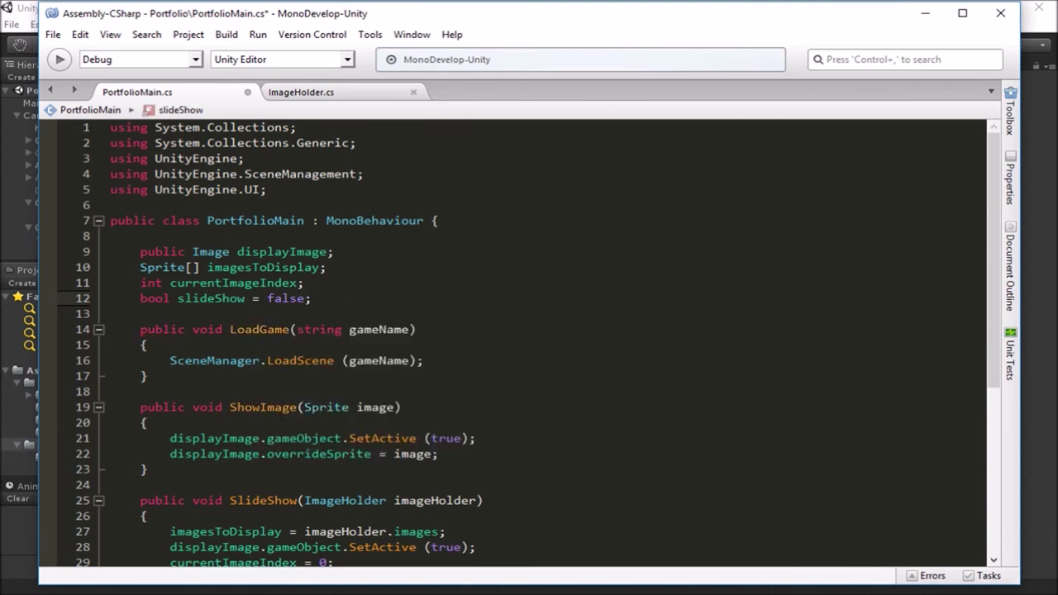
- Create an empty public void method named NextPicture without parameters below the SlideShow method
scroll(342, 284, down, 3)
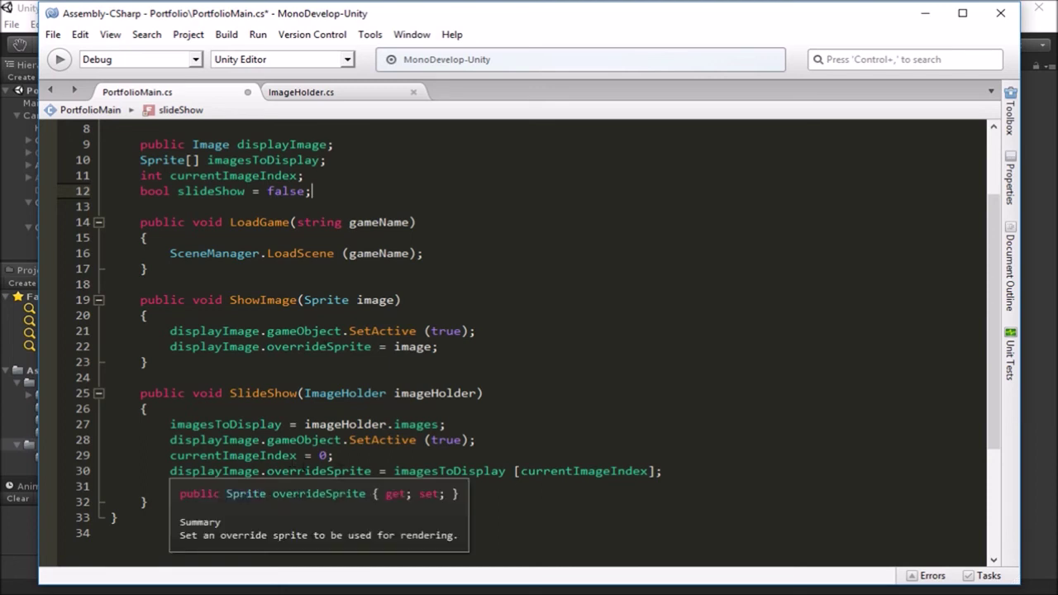
scroll(238, 491, down, 1)
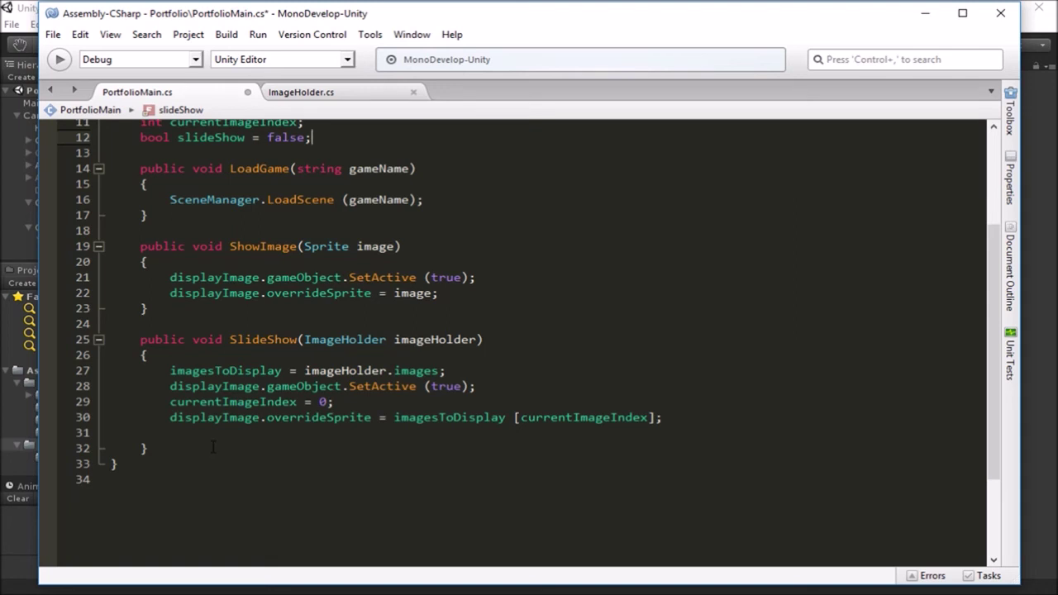
click(291, 435)
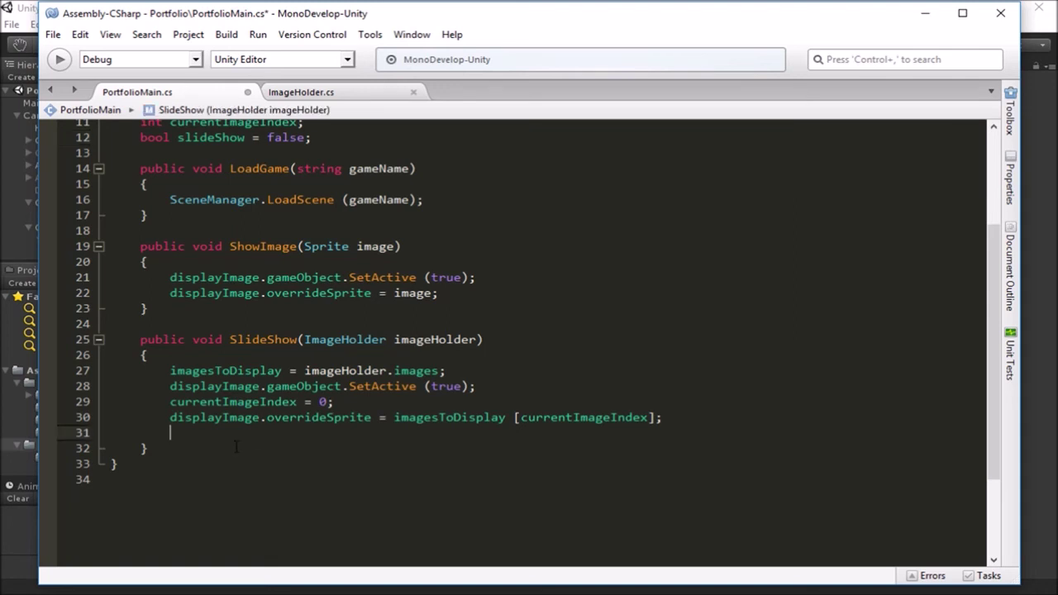
click(235, 447)
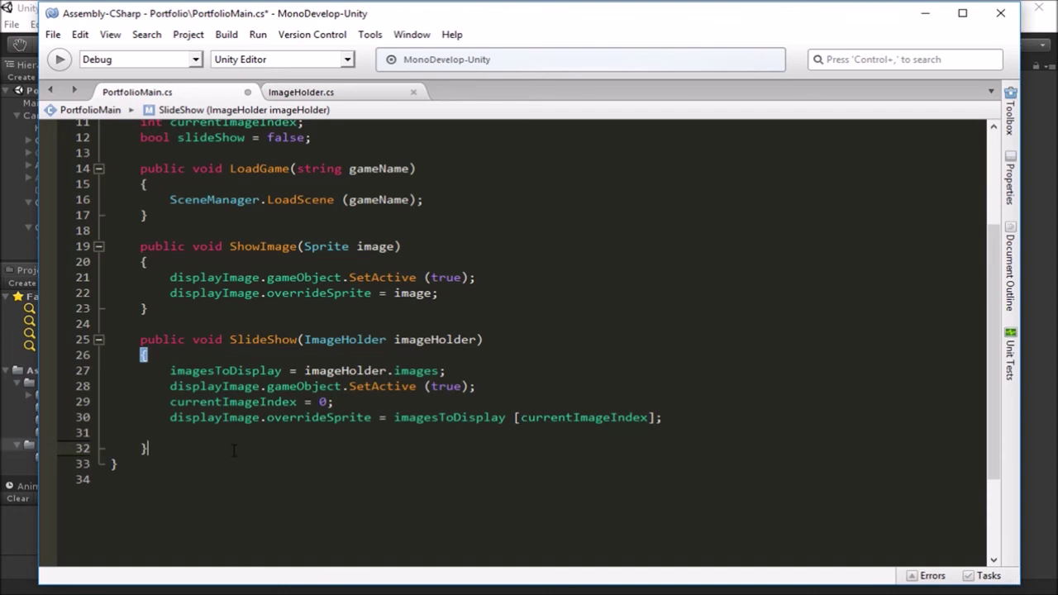
key(Return)
key(Return)
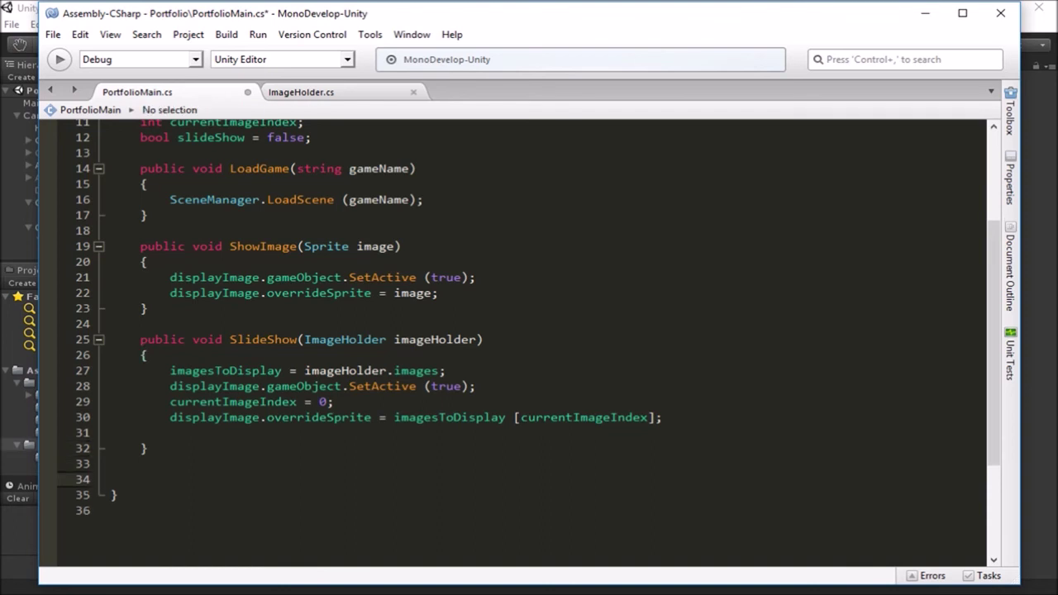
text(public void NextPic)
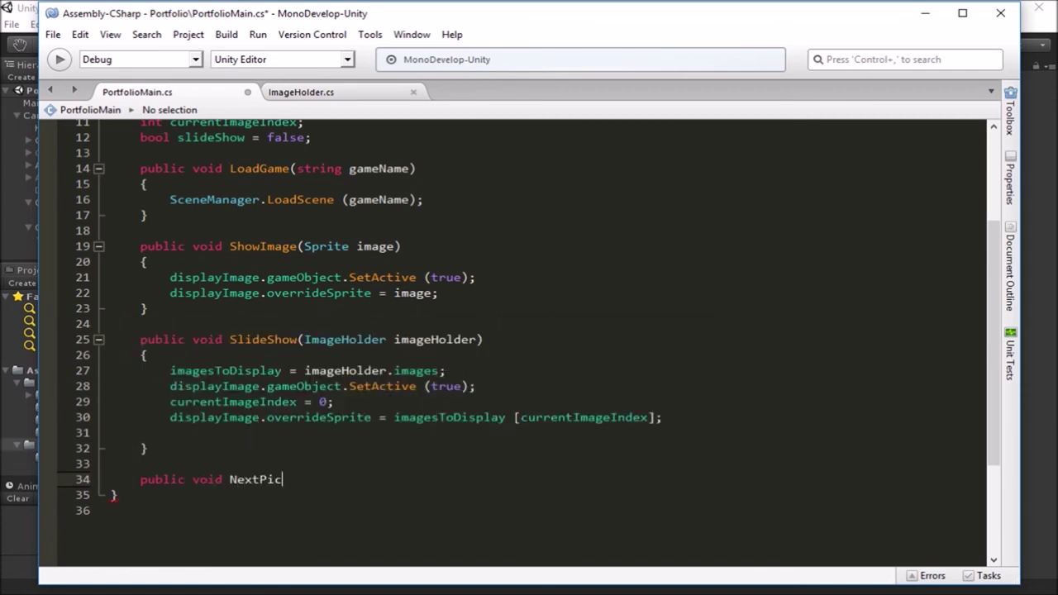
text(ture())
key(Return)
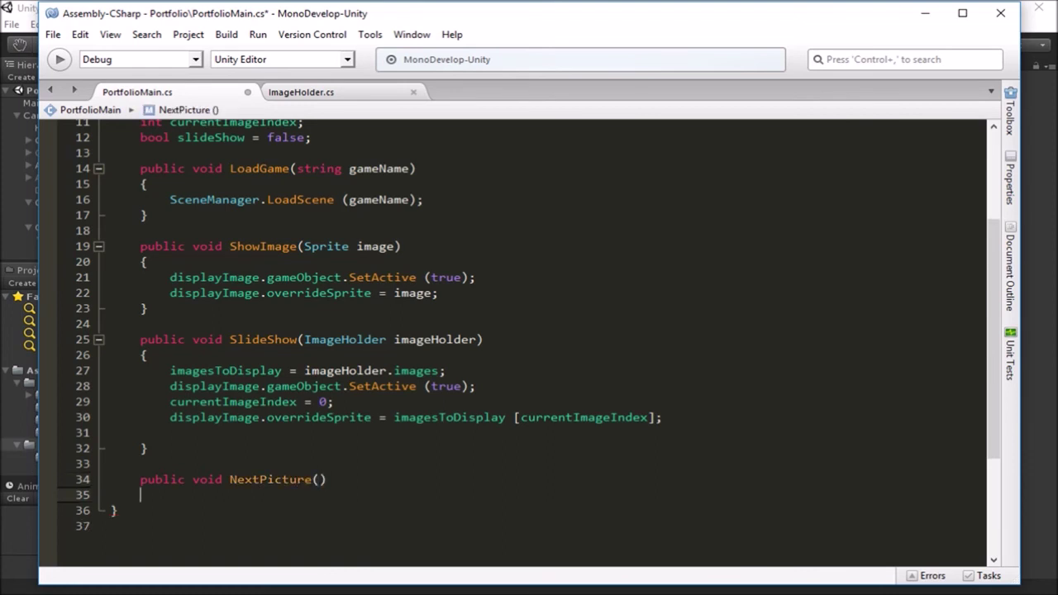
text({)
key(Return)
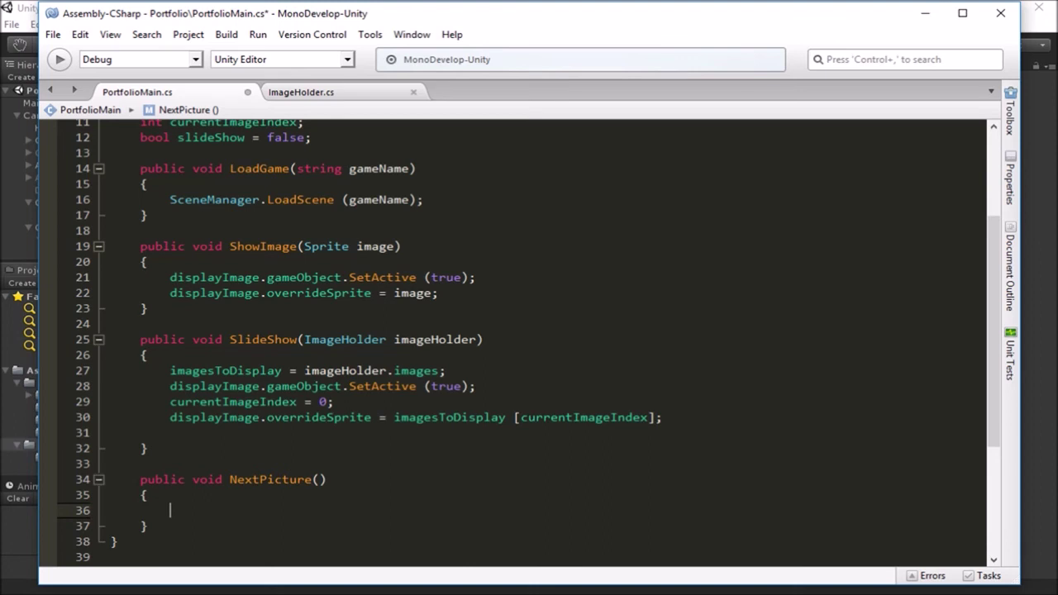
- Write the condition if(slideShow) inside the NextPicture method body
text(if(s)
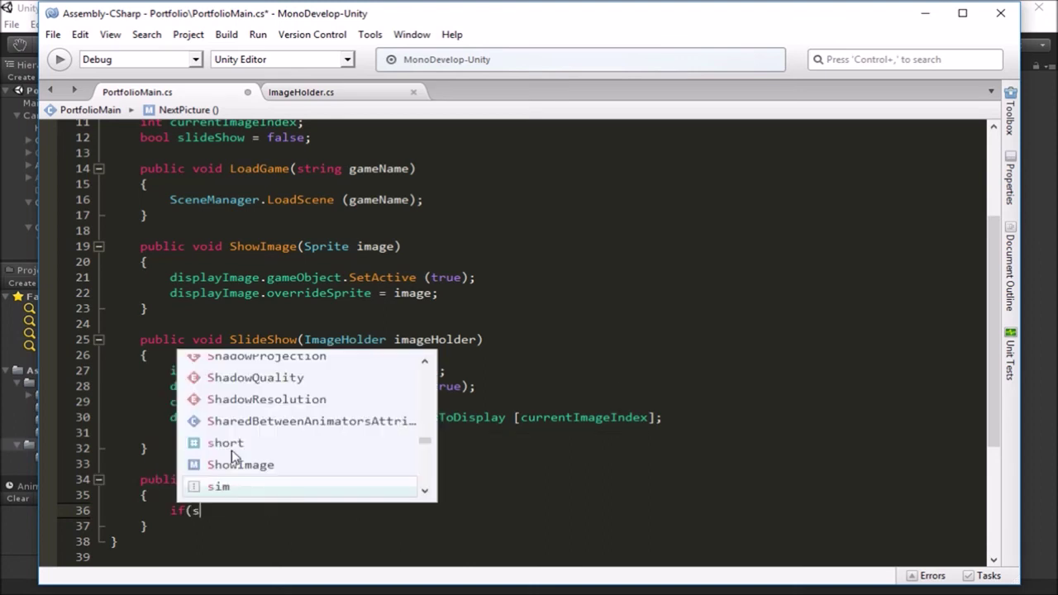
text(lide)
key(Return)
text())
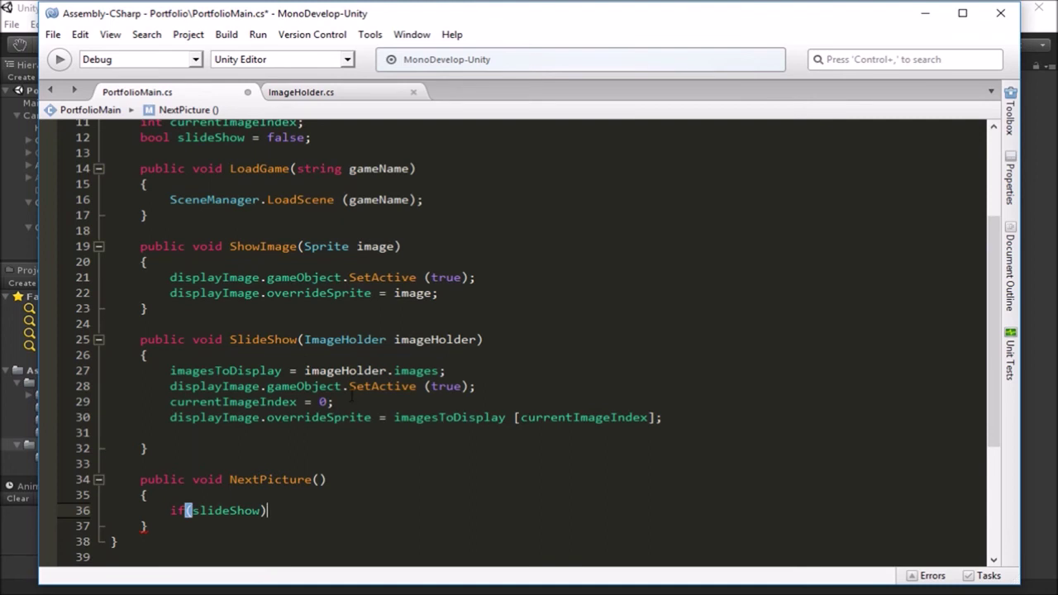
- Add the statement slideShow = true; on the blank last line of the SlideShow method
click(226, 430)
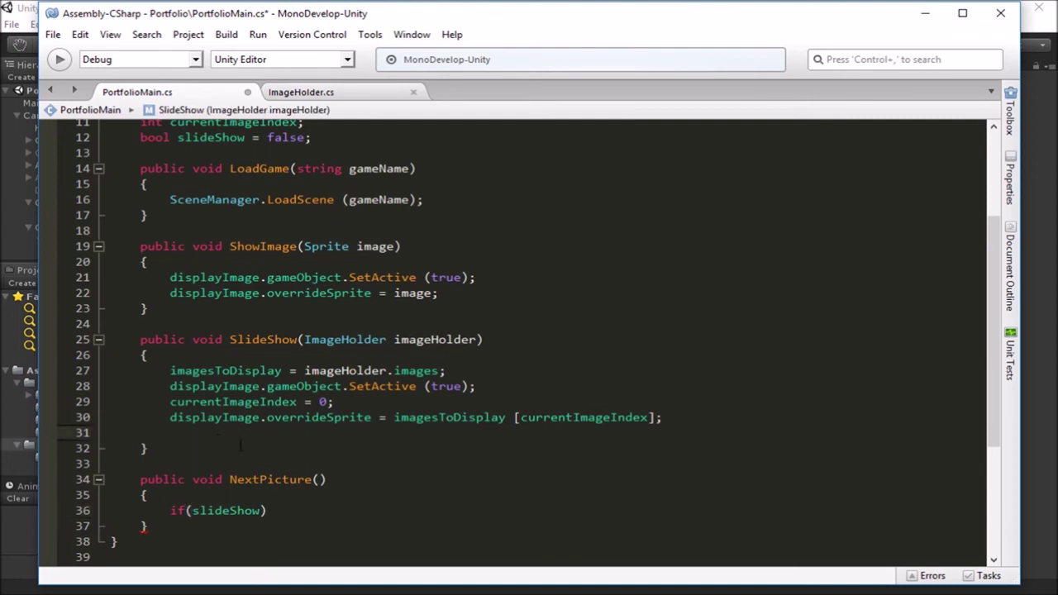
text(slide)
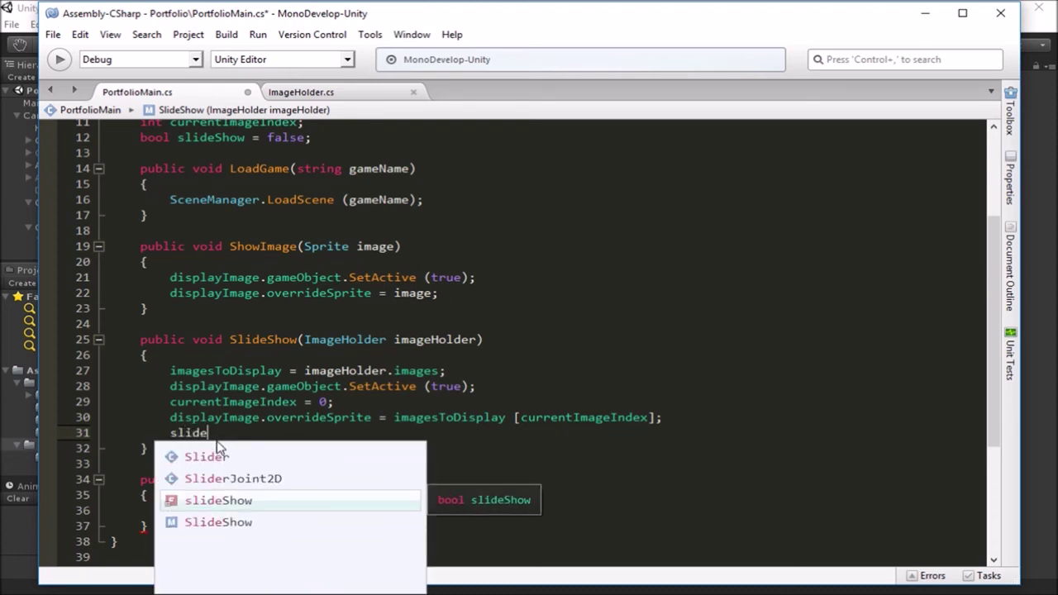
key(Return)
text(= true;)
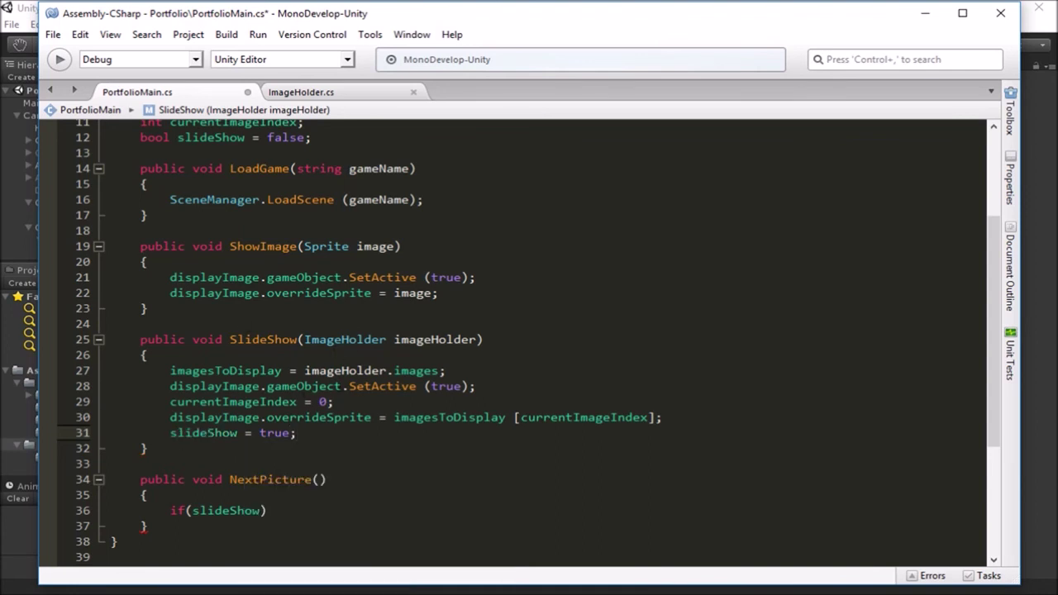
- Add an empty braced block to the if (slideShow) condition in NextPicture
click(300, 514)
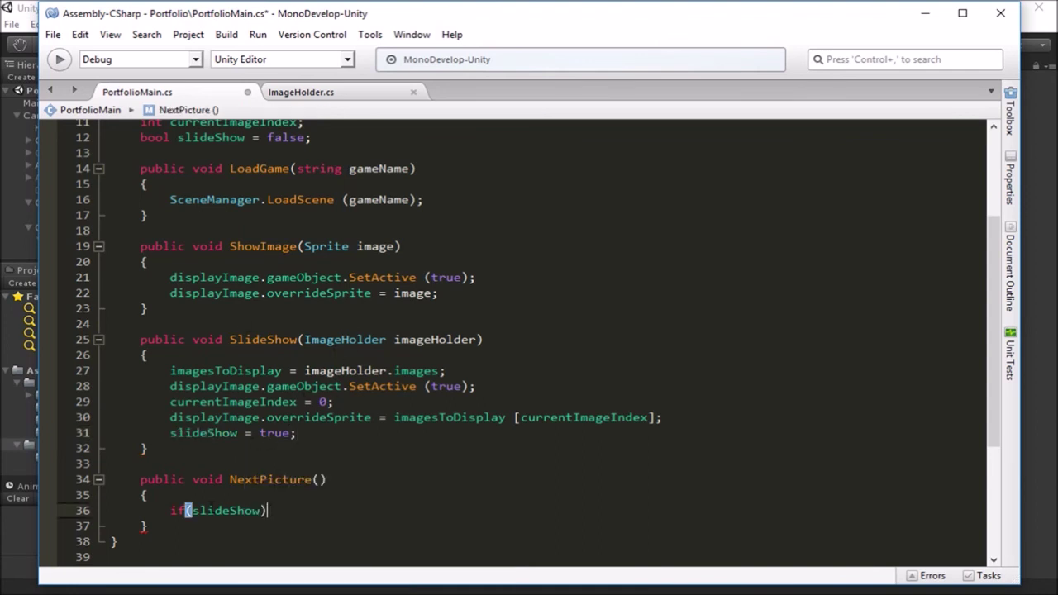
text({)
key(Return)
text(})
key(Up)
- Write the nested condition if(currentImageIndex + 1 , imagesToDisplay.Length) inside the if (slideShow) block of NextPicture
scroll(244, 321, down, 5)
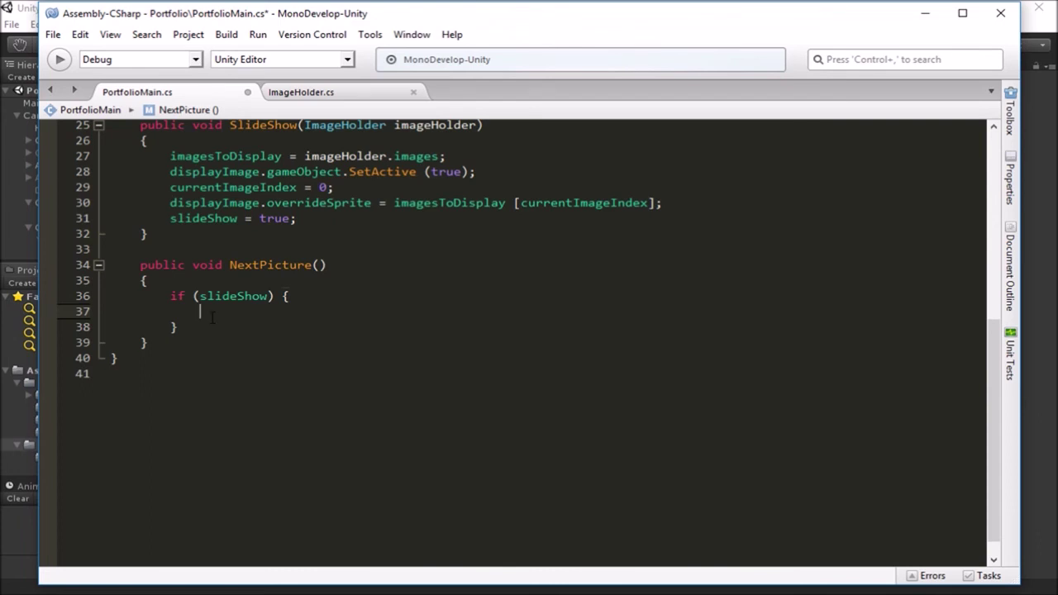
text(if(curre)
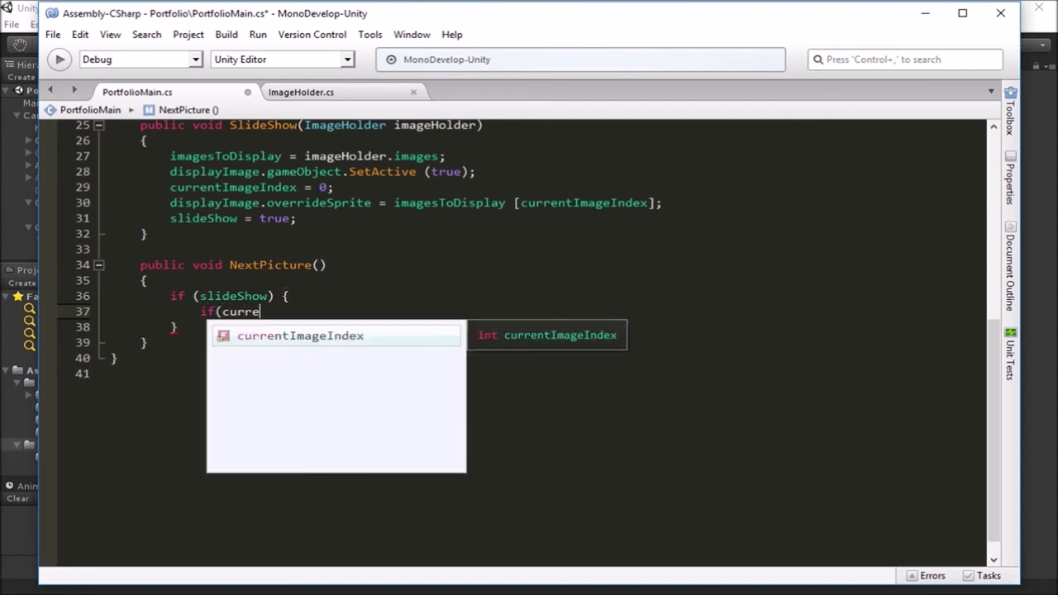
key(Return)
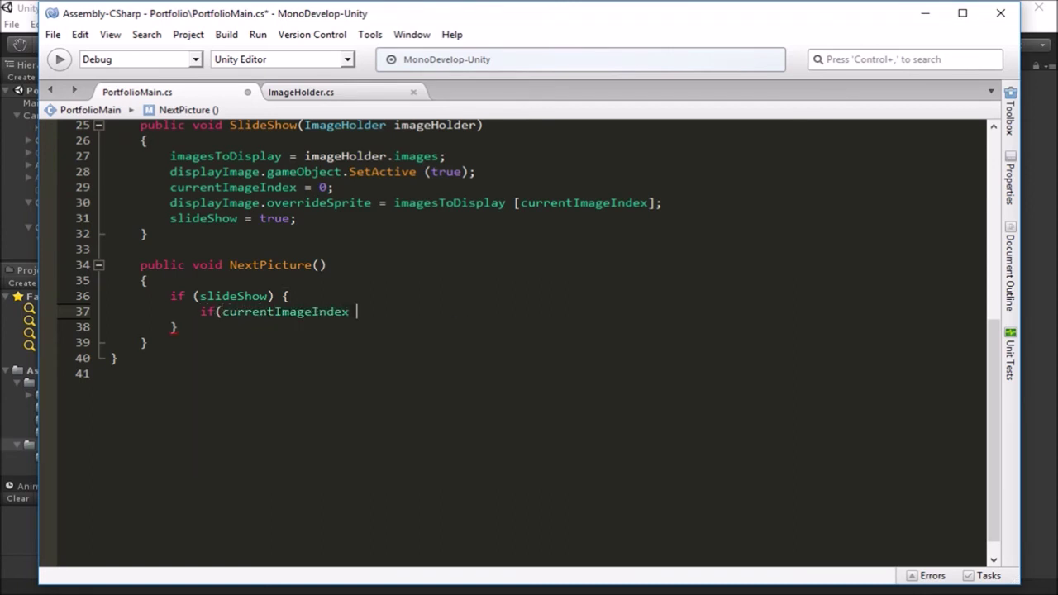
text(+ 1 , i)
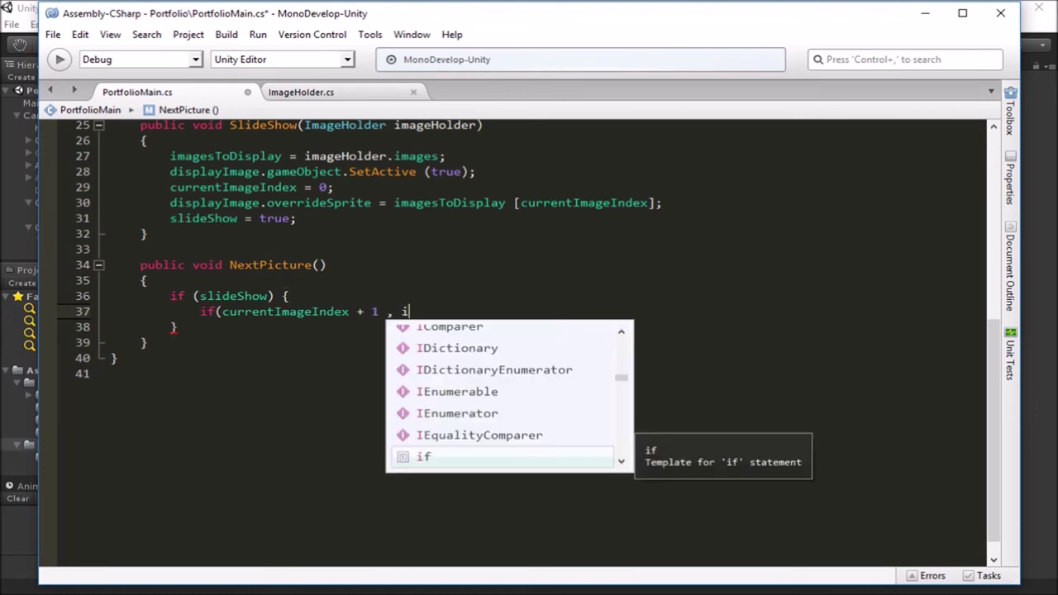
text(mage)
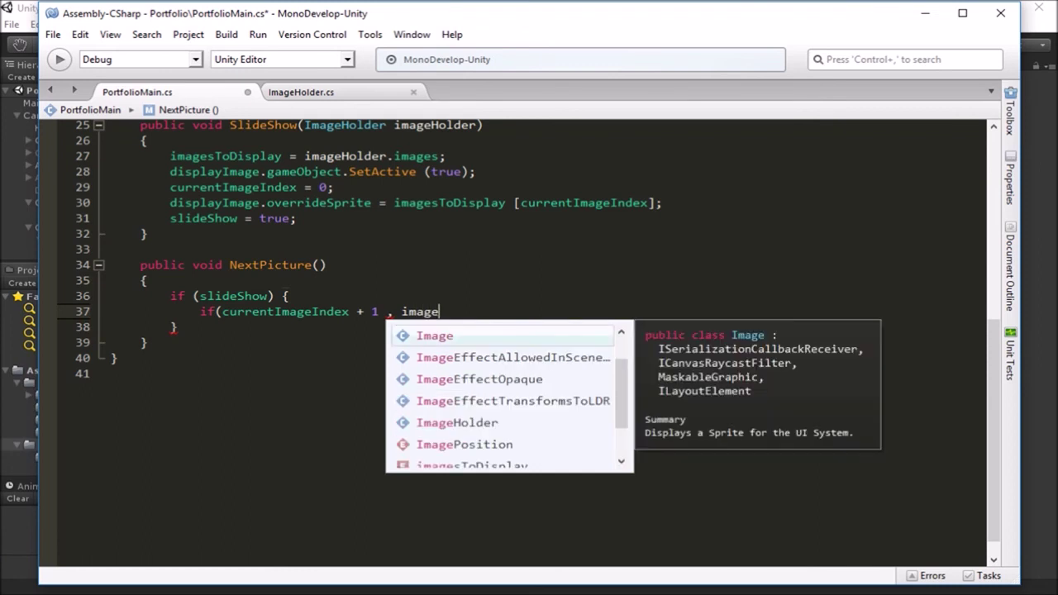
key(Down)
key(Down)
key(Down)
key(Down)
key(Down)
key(Down)
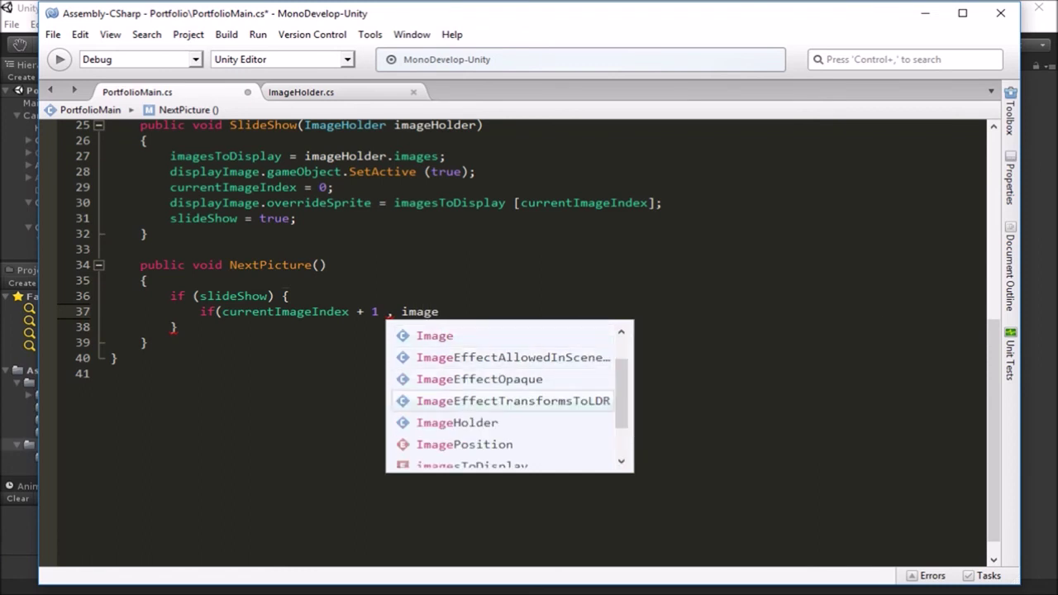
key(Return)
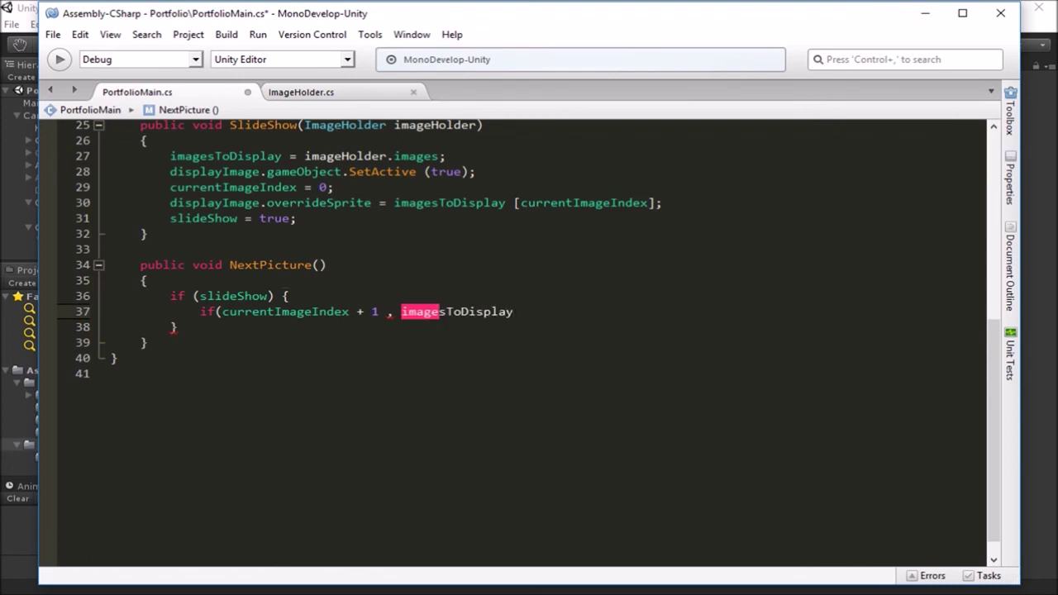
text(.L)
key(Return)
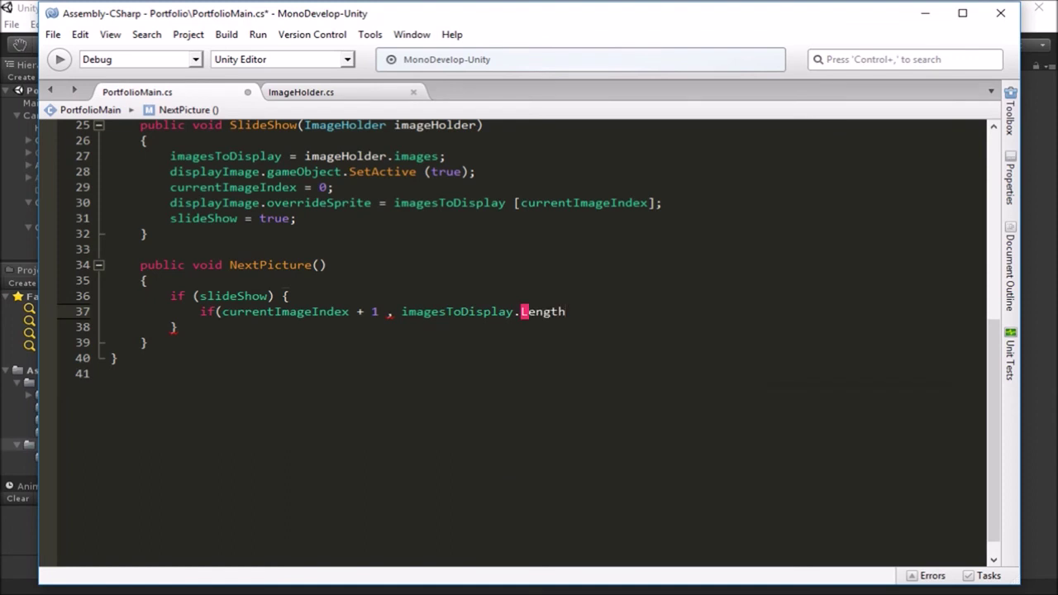
text())
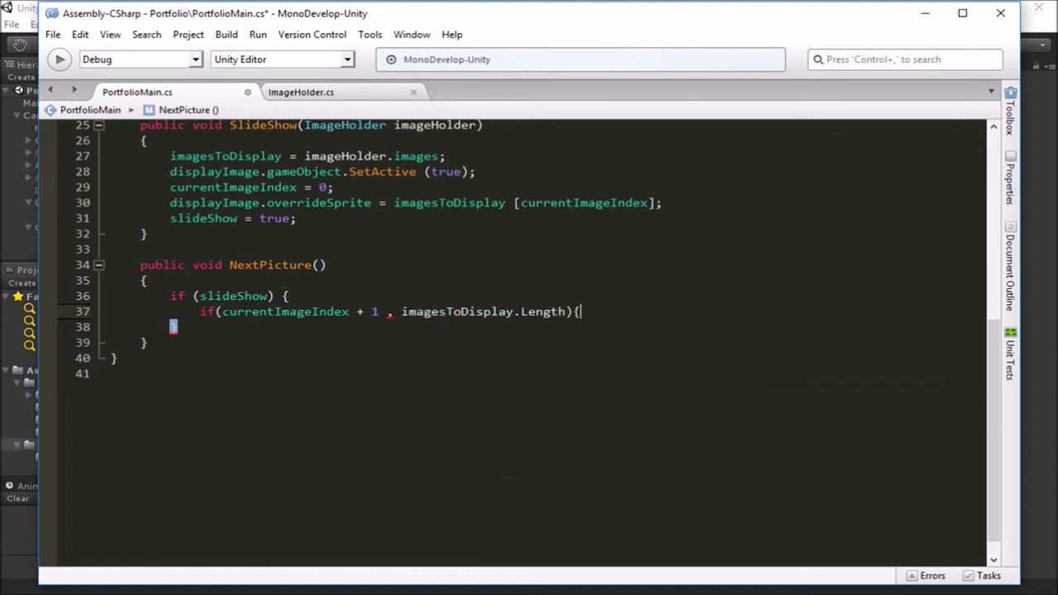
- Add an empty braced block to the nested image index condition in NextPicture
text({)
key(Return)
key(Return)
text(})
key(Up)
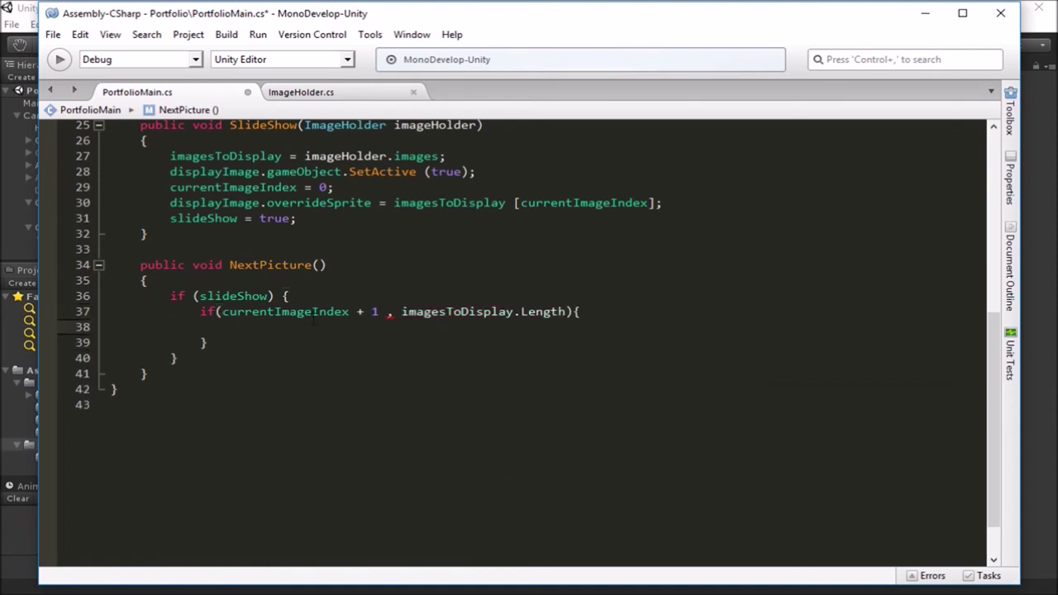
- Replace the comma in the nested condition with the less-than operator <
click(395, 311)
key(BackSpace)
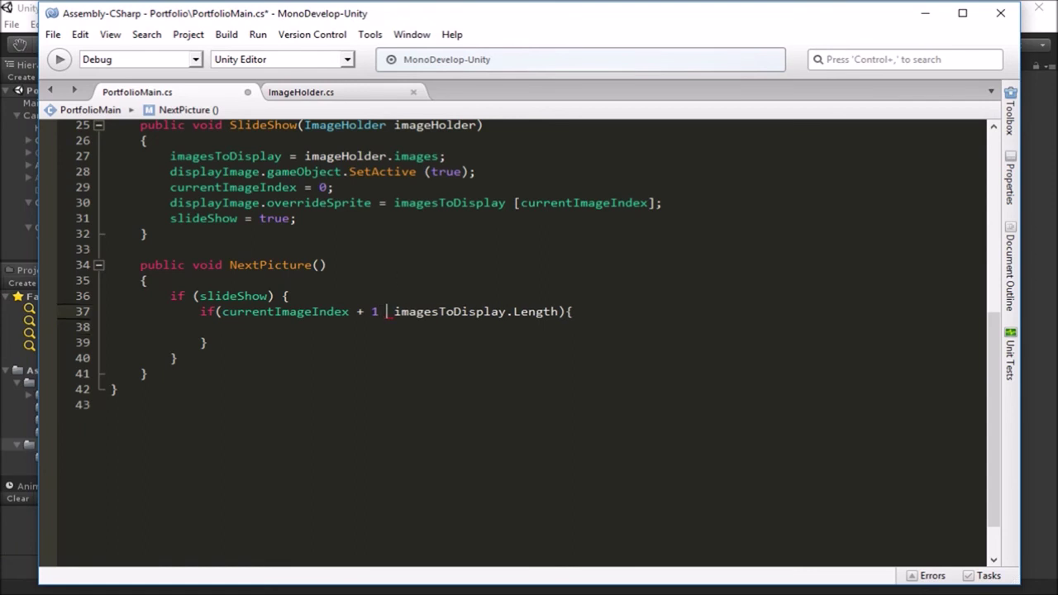
text(<)
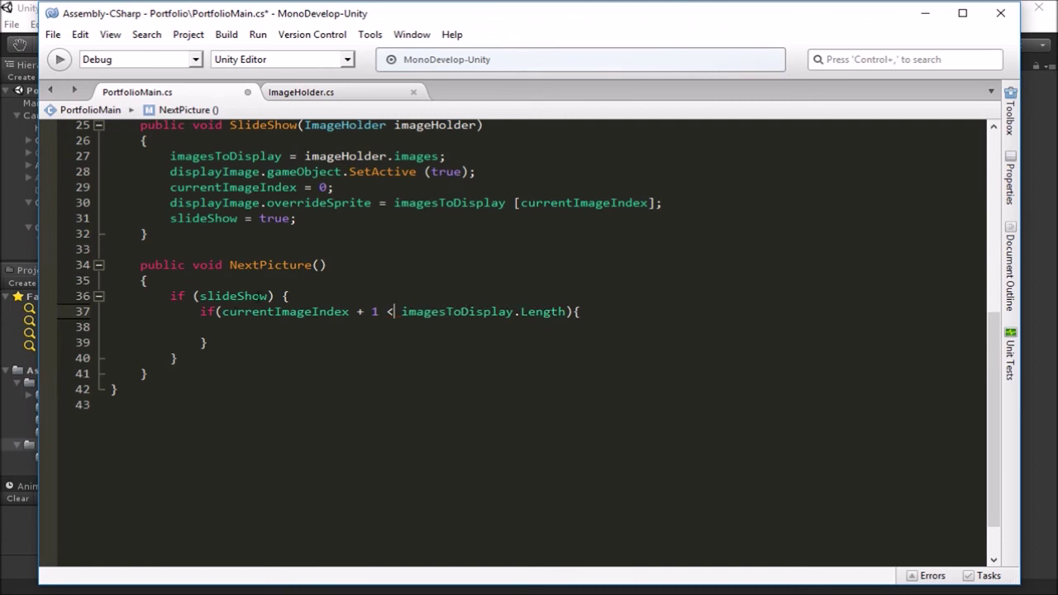
drag(221, 311, 349, 312)
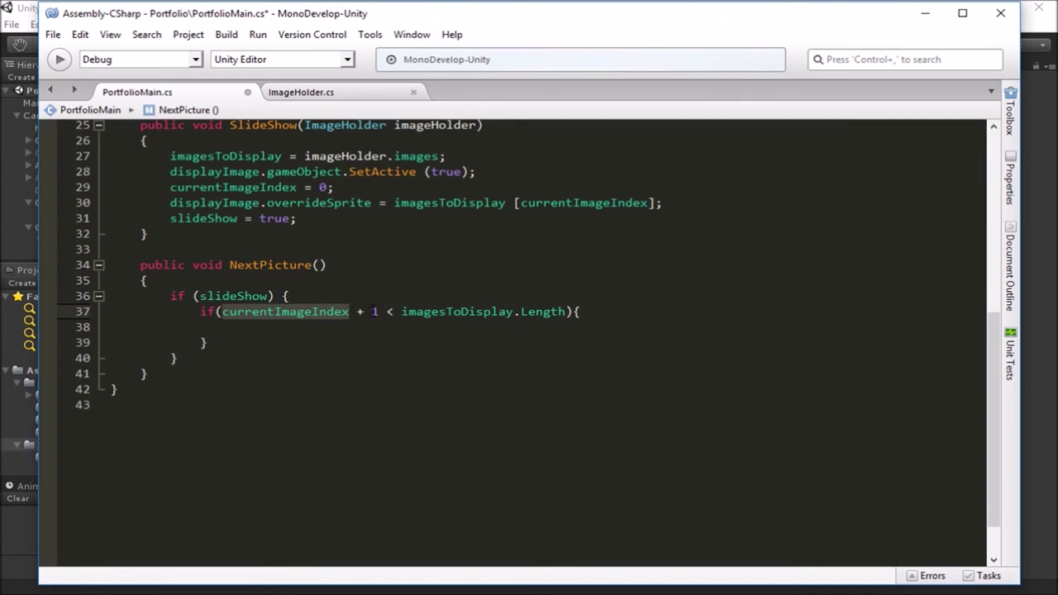
double_click(374, 312)
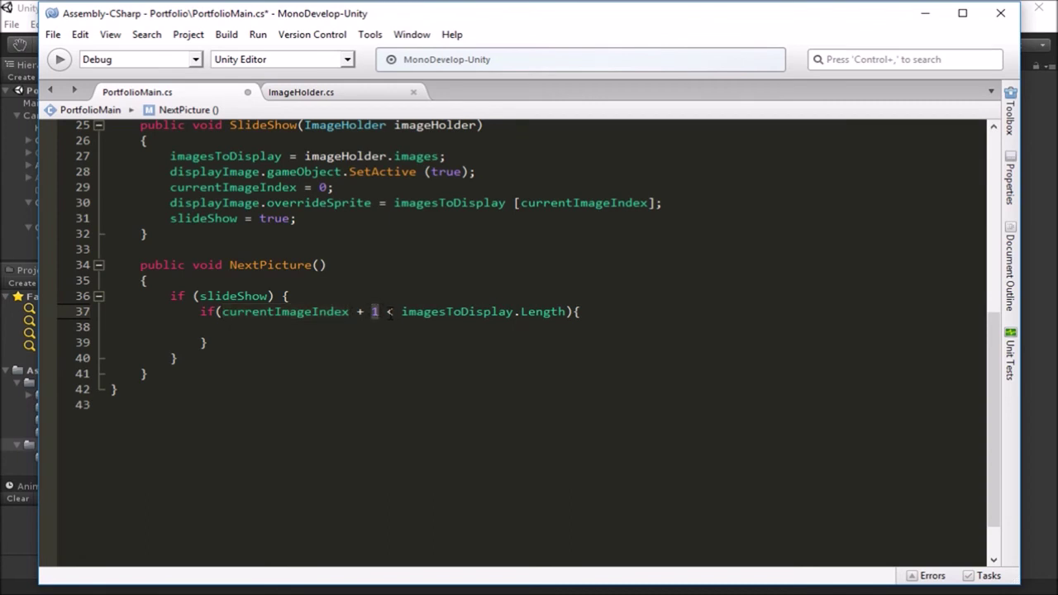
drag(402, 312, 570, 314)
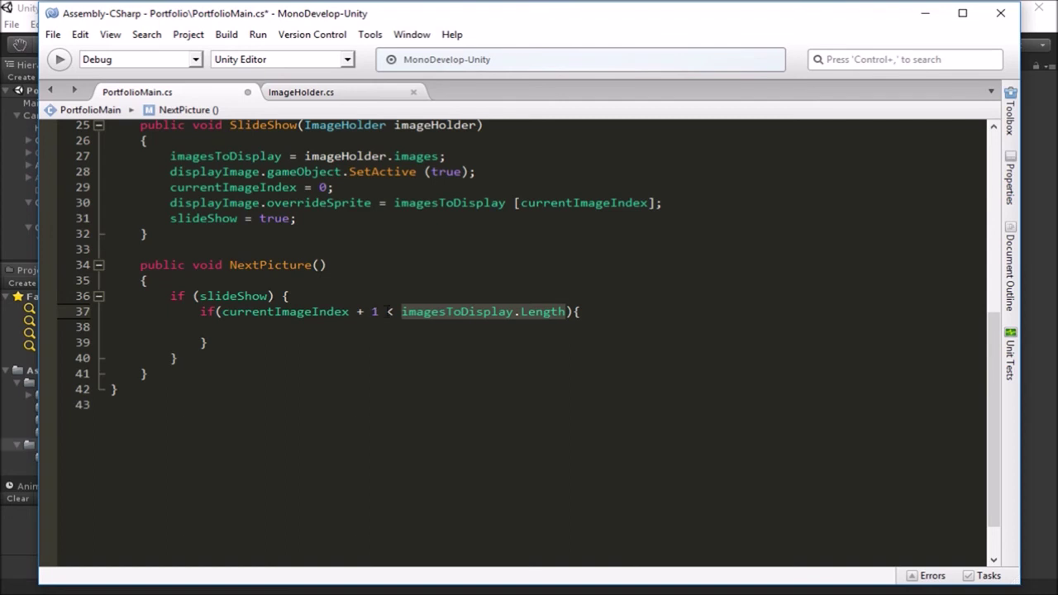
- Add the statement currentImageIndex++; on the blank line inside the nested if block
click(331, 327)
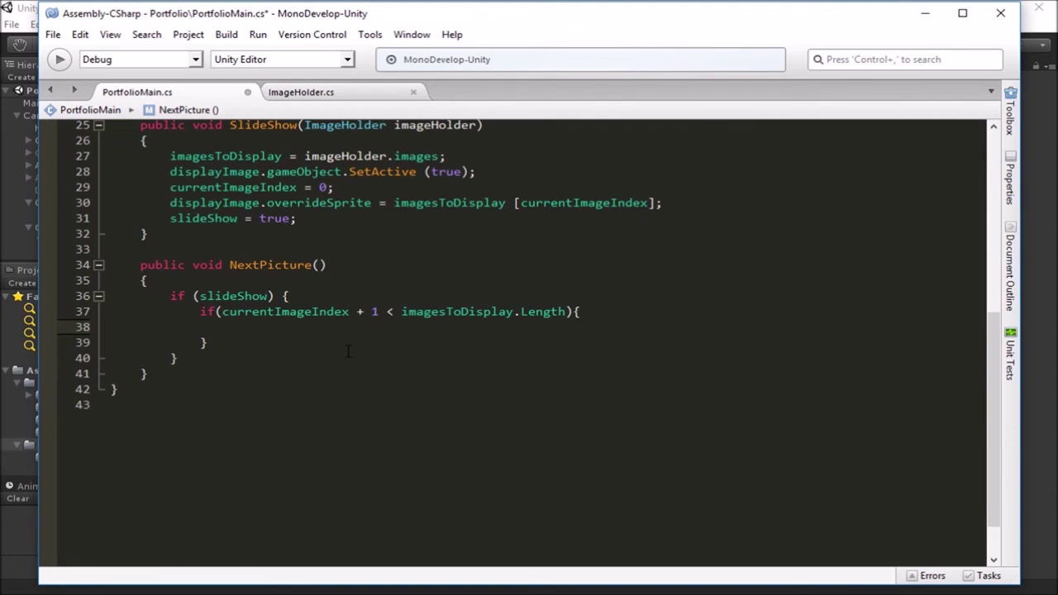
text(cu)
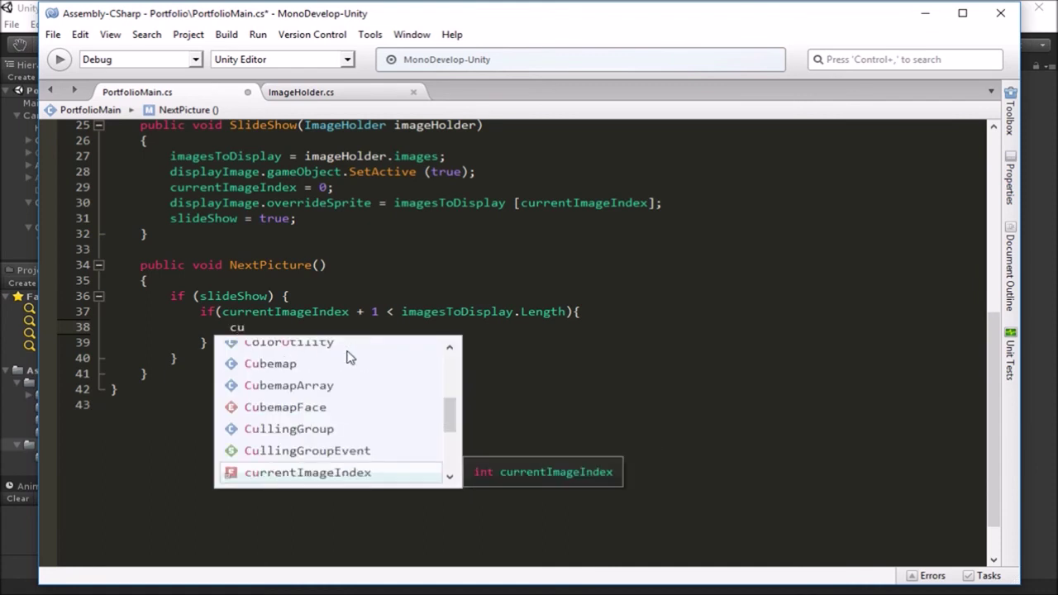
key(Return)
text(++;)
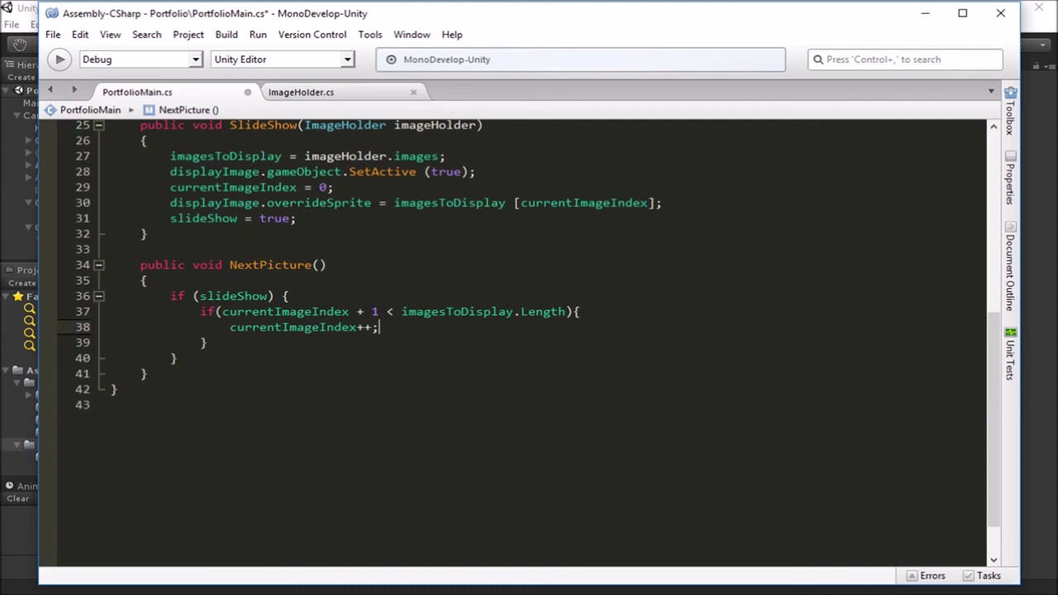
- Add displayImage.overrideSprite = imagesToDisplay[currentImageIndex]; on a new line below the index increment
key(Return)
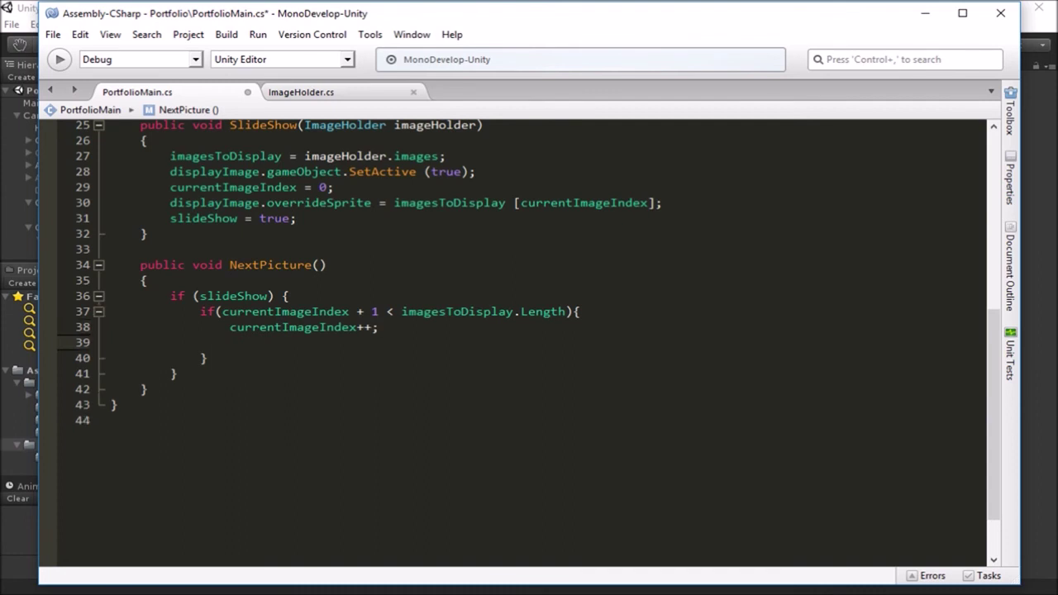
text(dis)
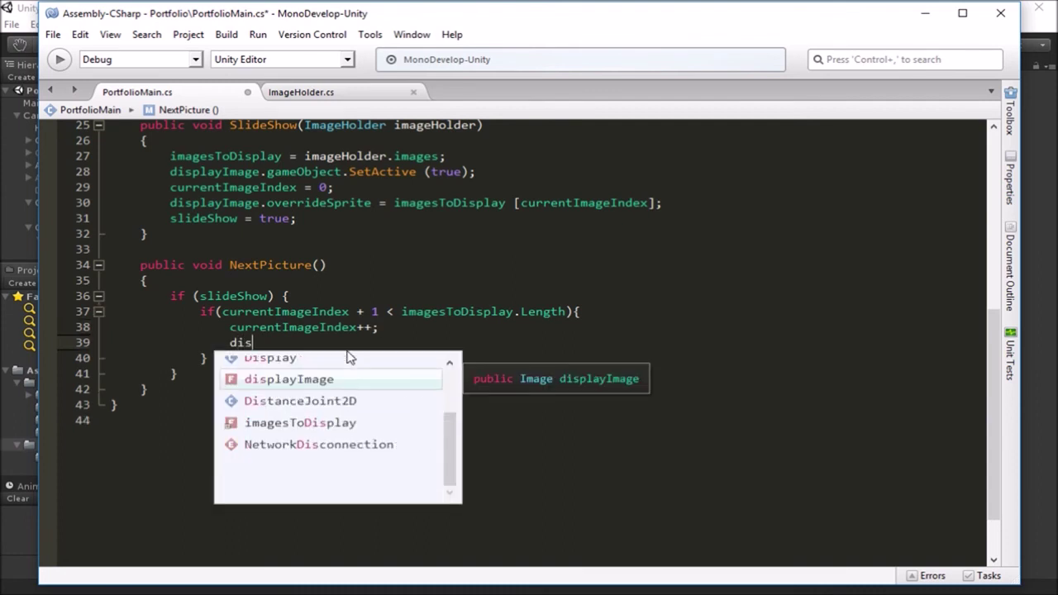
key(Return)
text(.o)
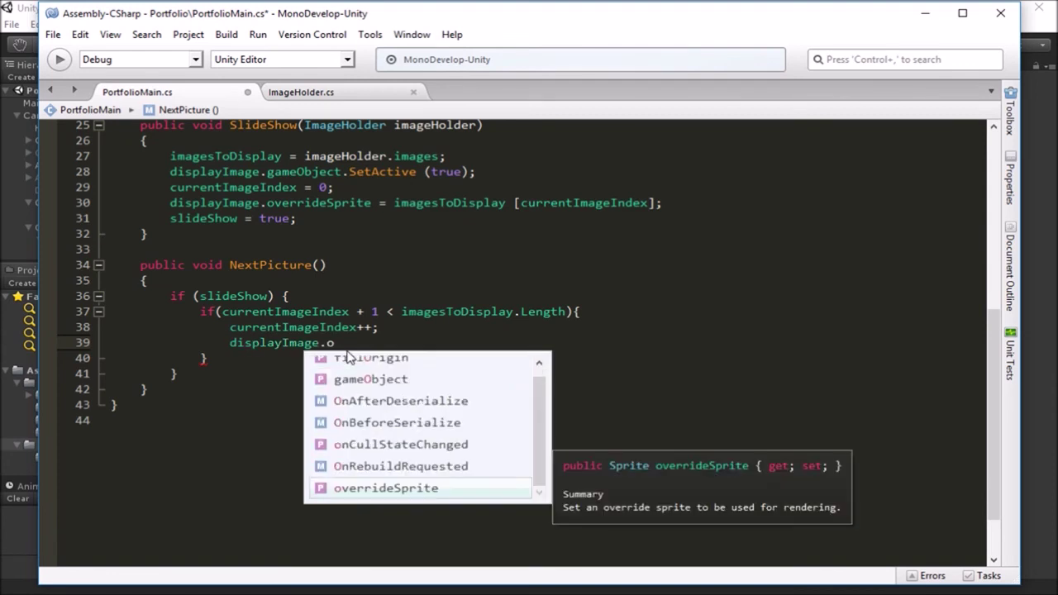
key(Return)
text(= )
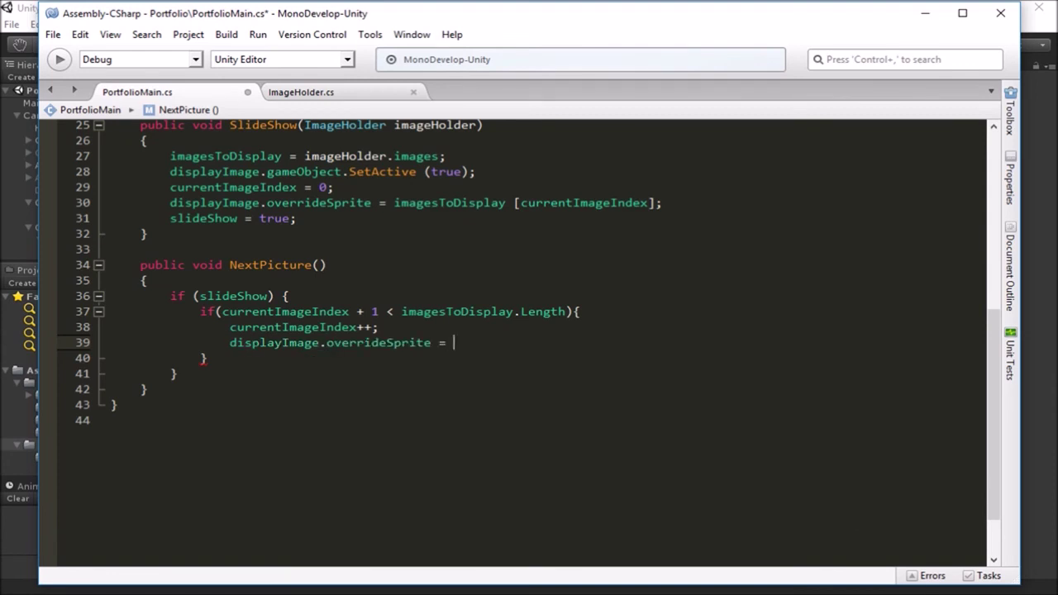
text(im)
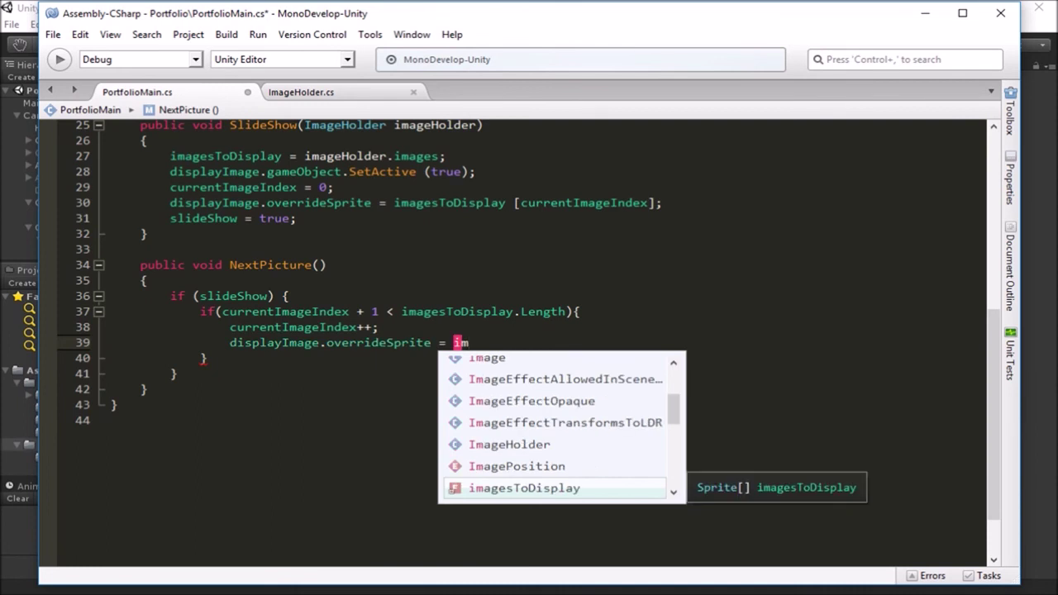
key(Return)
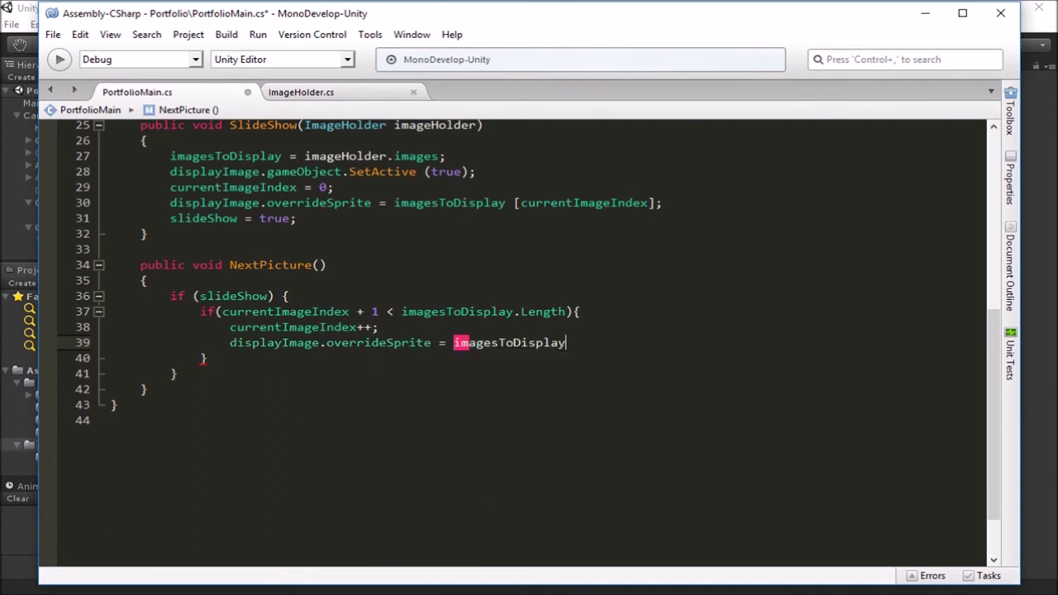
text([)
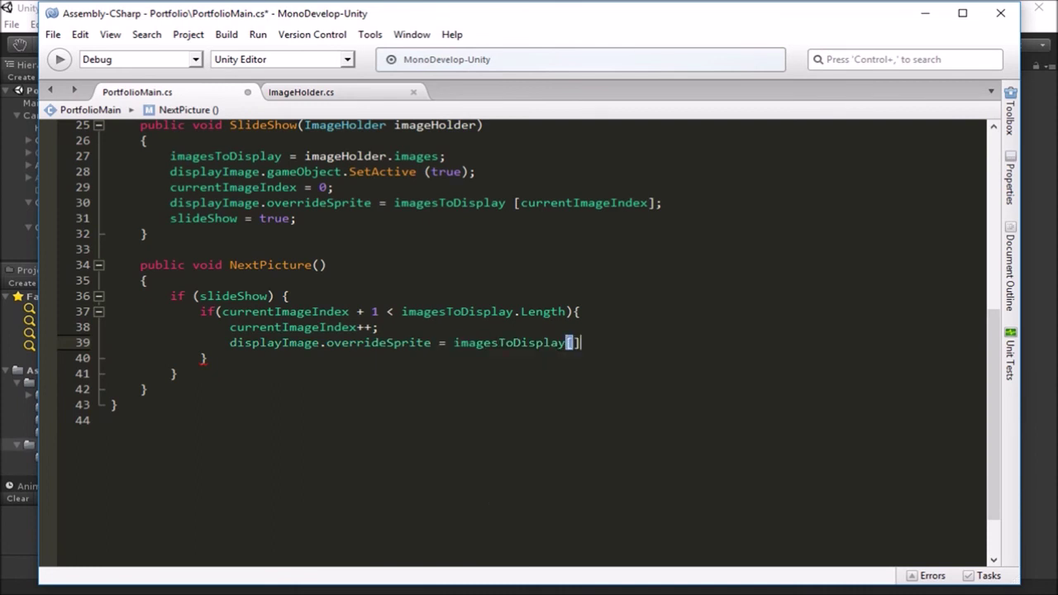
text(curr)
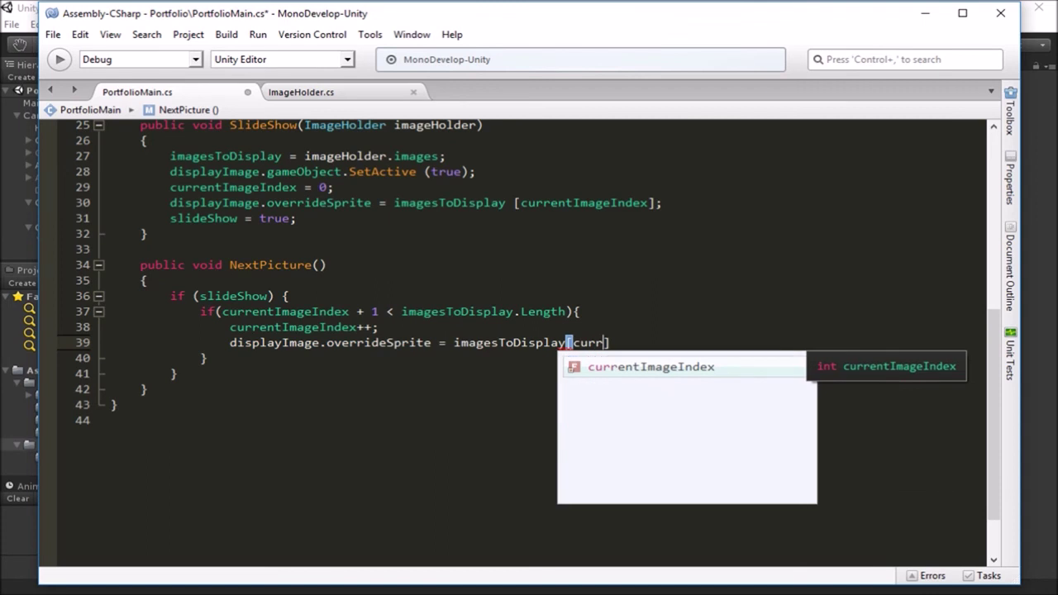
key(Return)
key(Right)
text(;)
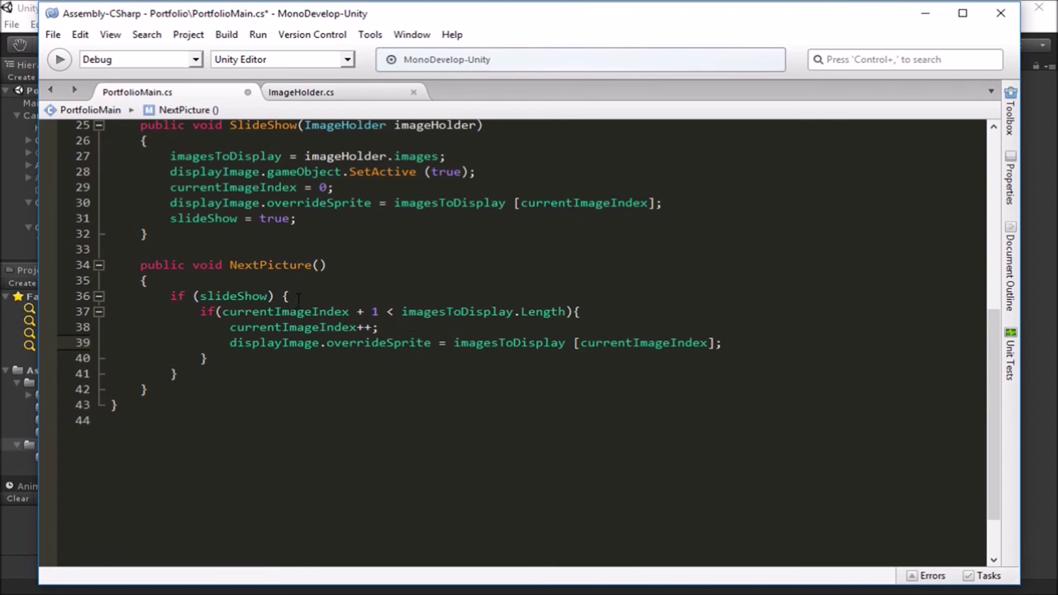
- Save the PortfolioMain script
drag(319, 311, 418, 322)
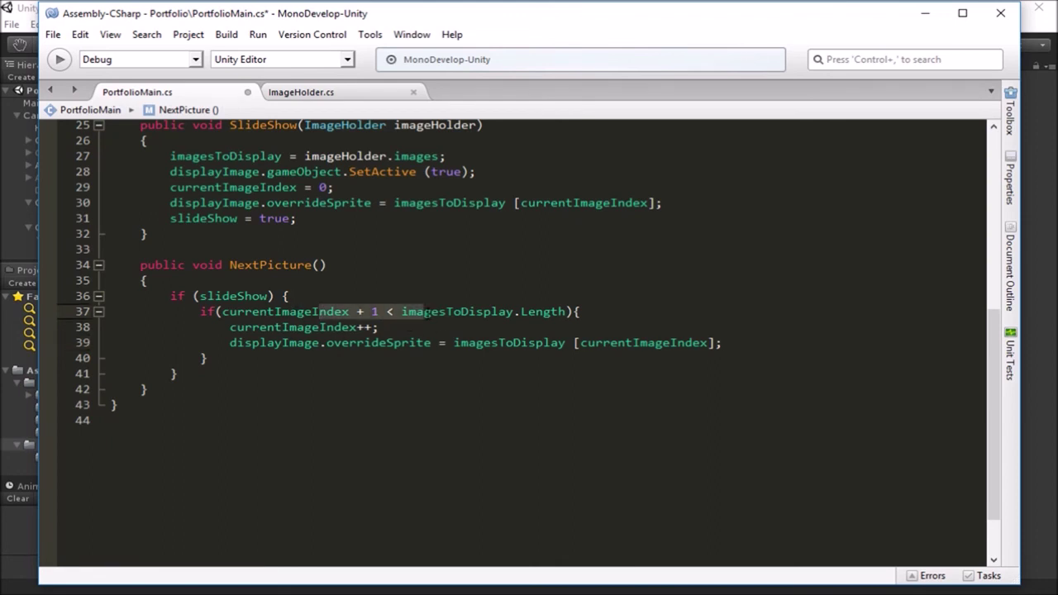
click(407, 328)
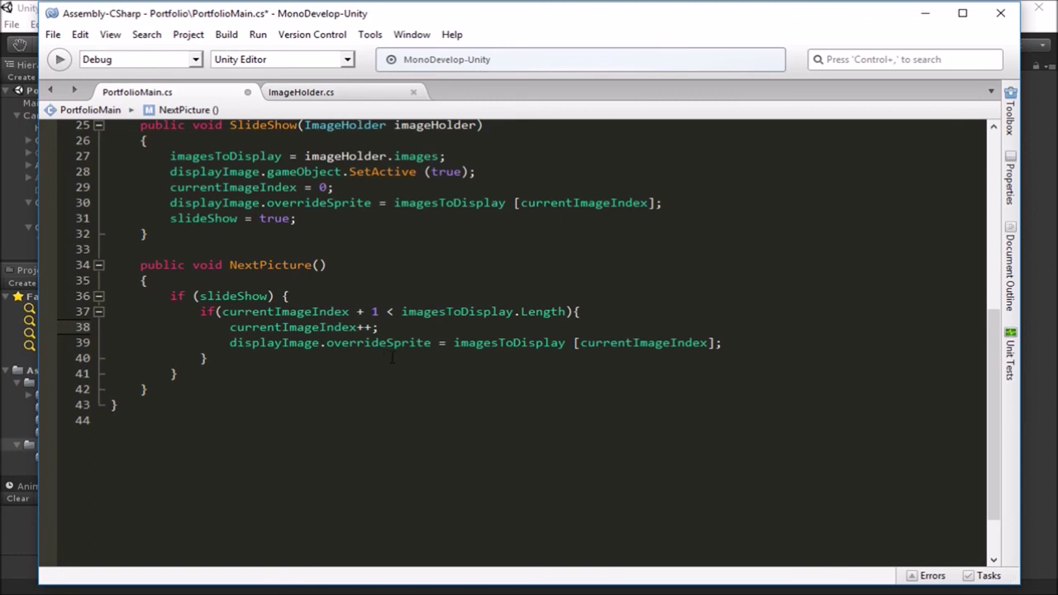
key(ctrl+s)
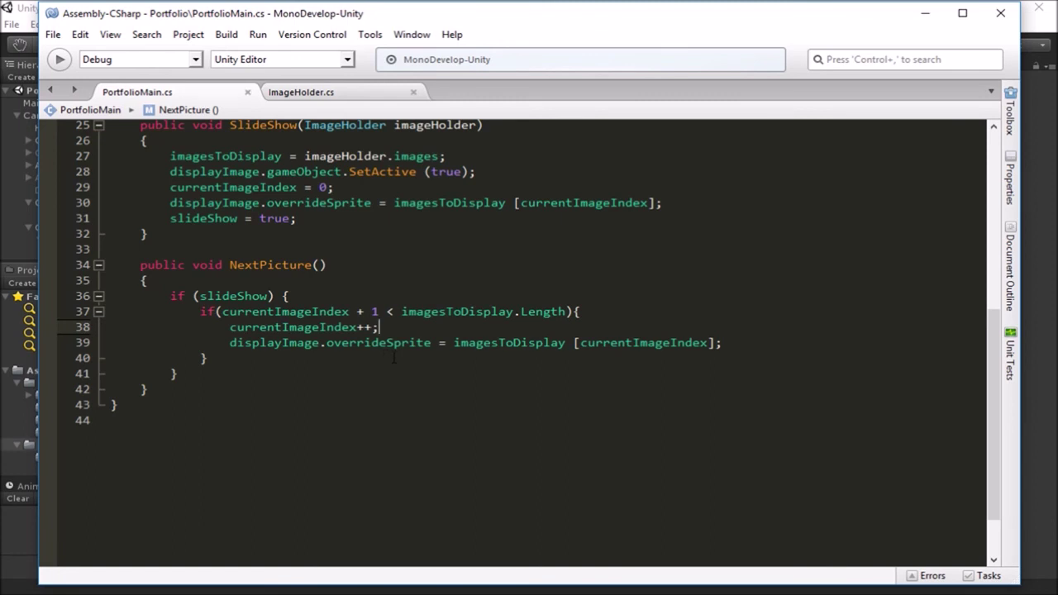
- Switch to Unity and set the MultiPage Doc button's On Click function to PortfolioMain's SlideShow (ImageHolder)
click(15, 524)
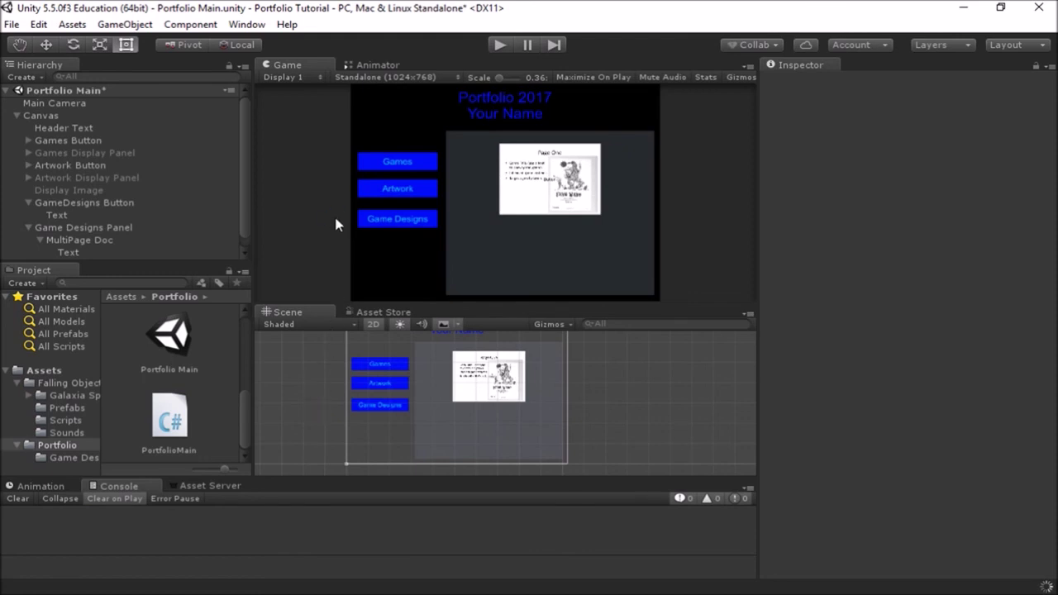
click(490, 381)
scroll(894, 355, down, 6)
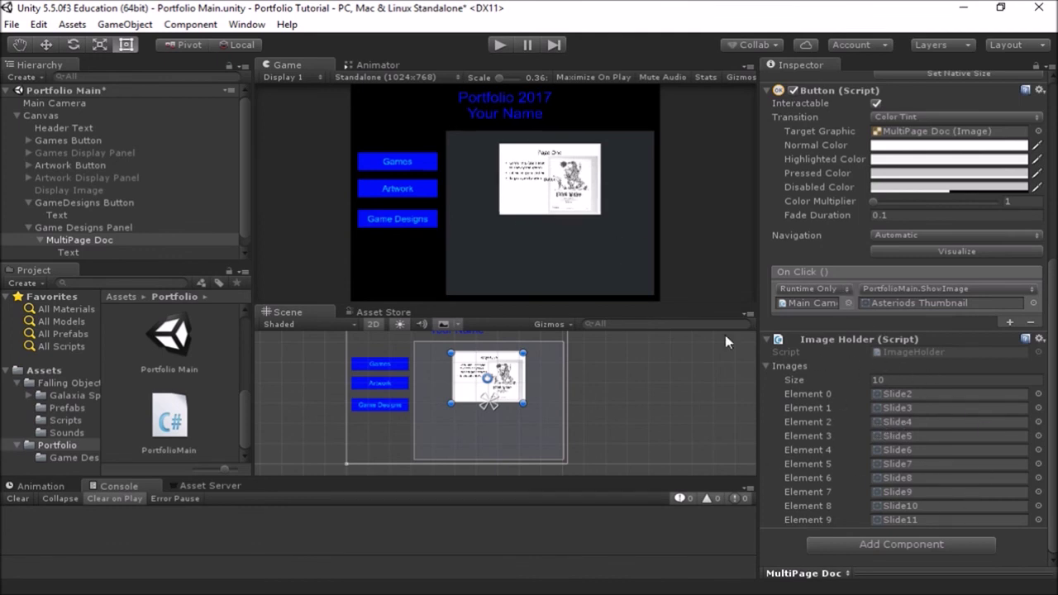
click(965, 289)
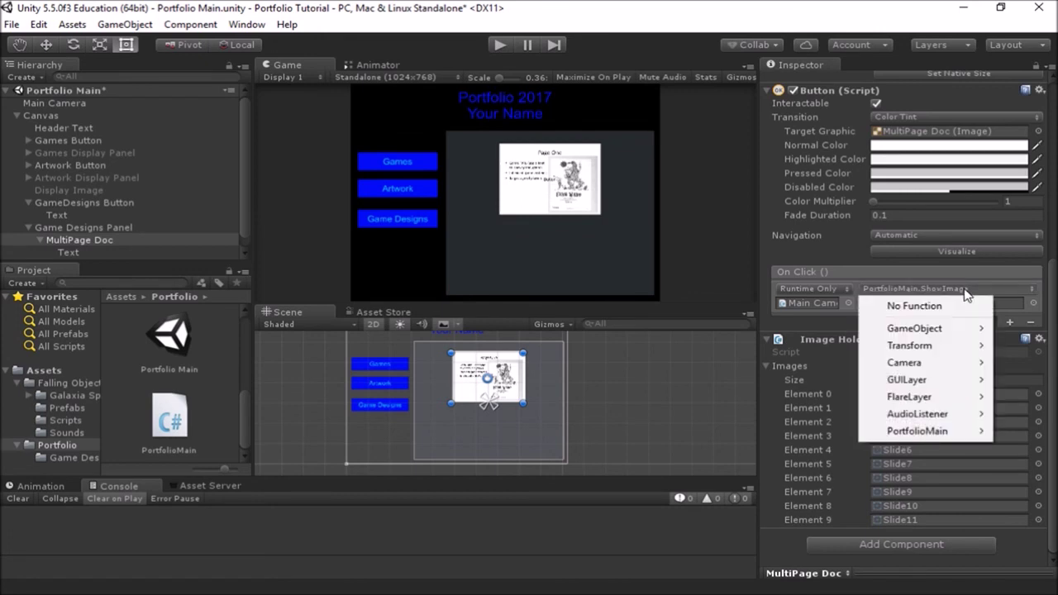
mouse_move(945, 433)
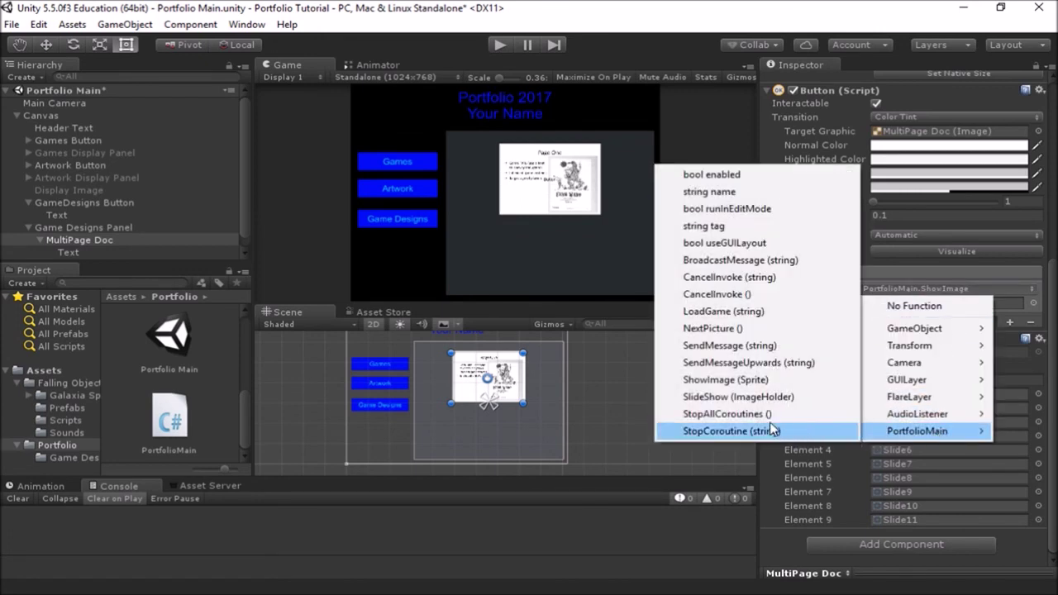
click(765, 399)
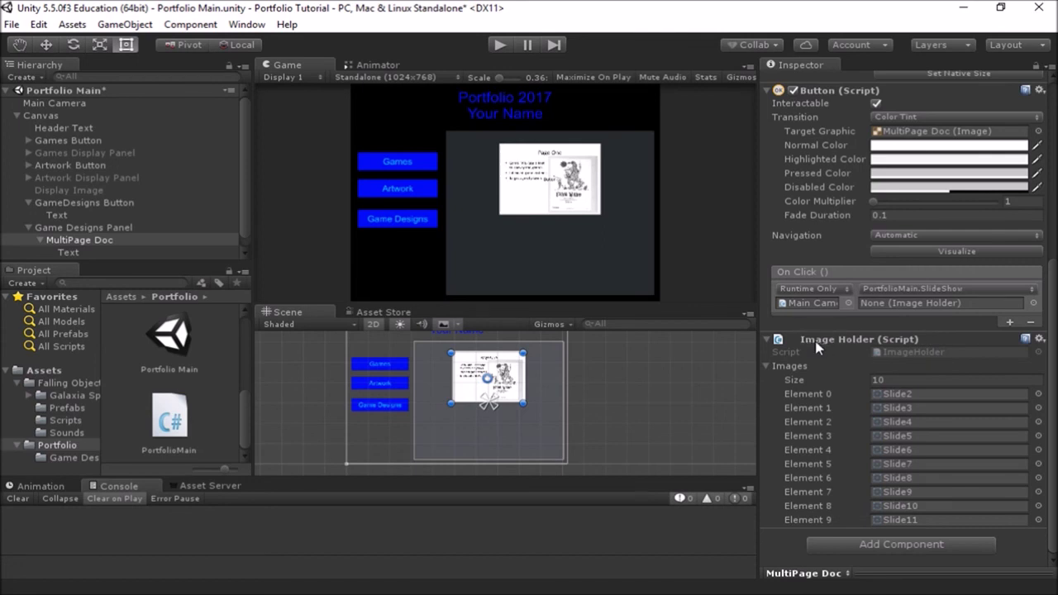
- Assign MultiPage Doc's Image Holder component as the SlideShow argument in its On Click event, and check the NextPicture method in the PortfolioMain script
drag(829, 346, 910, 309)
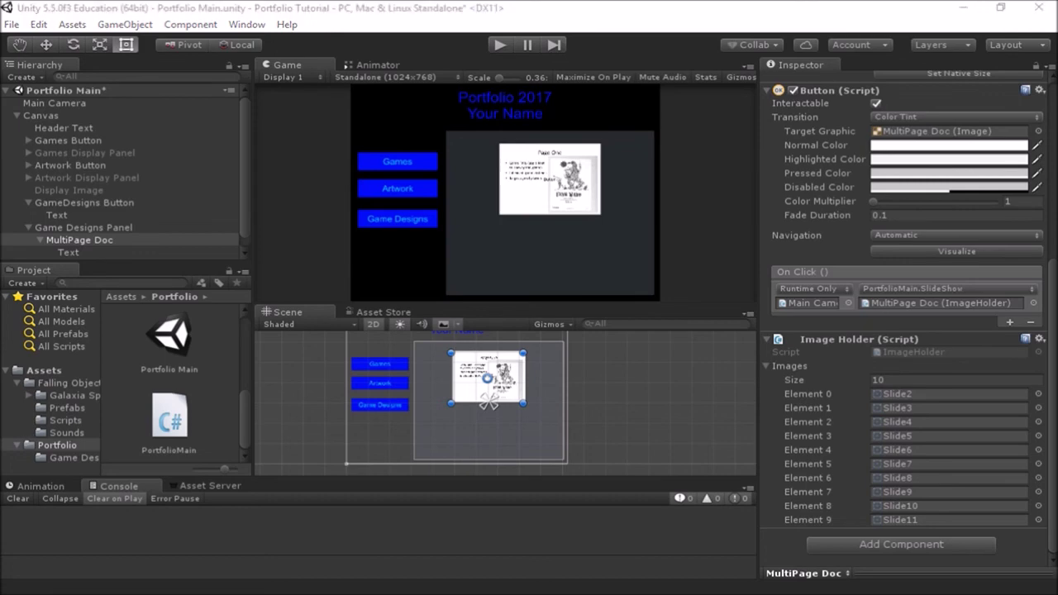
key(alt+Tab)
scroll(529, 320, up, 1)
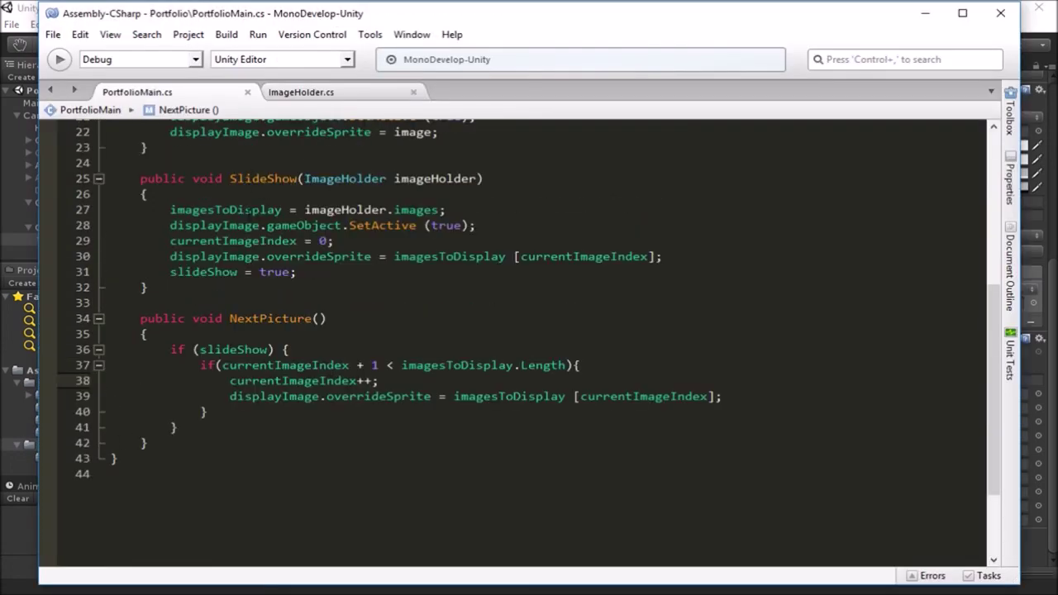
scroll(275, 272, up, 1)
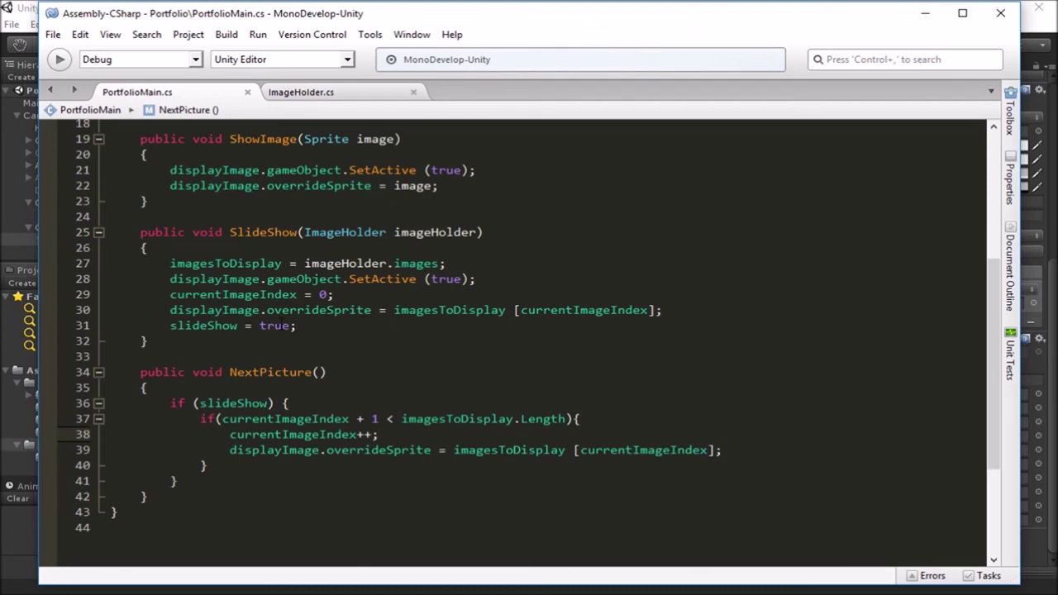
key(alt+Tab)
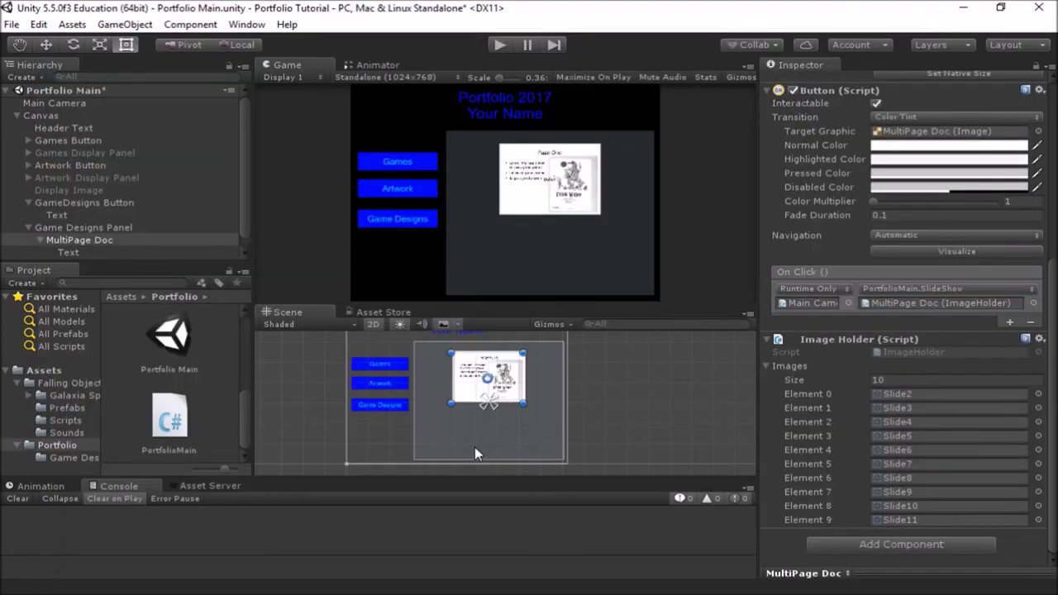
- Add a PointerClick event type to the Display Image's Event Trigger
click(81, 192)
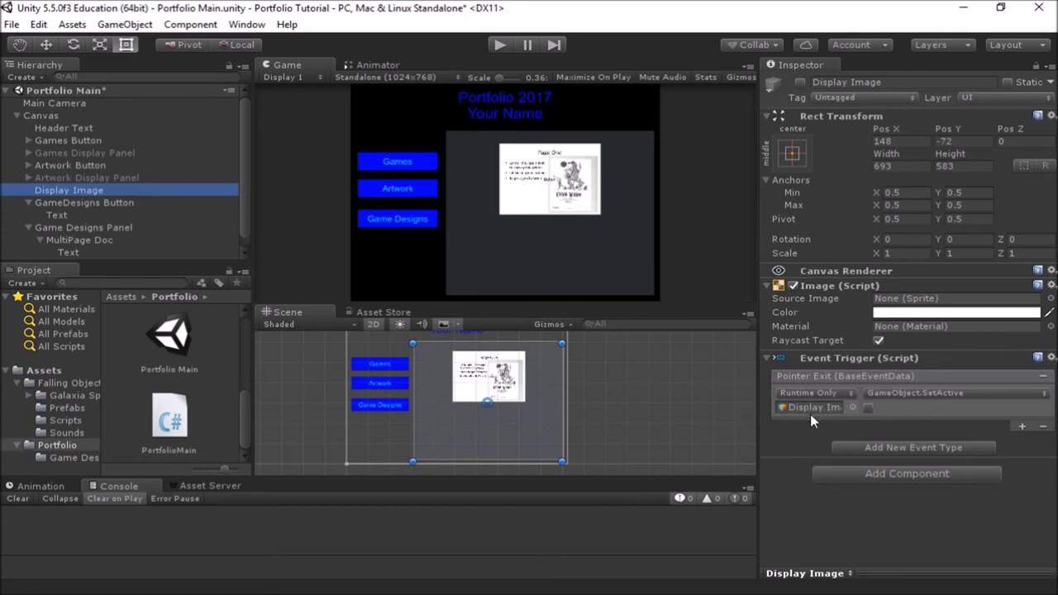
click(887, 452)
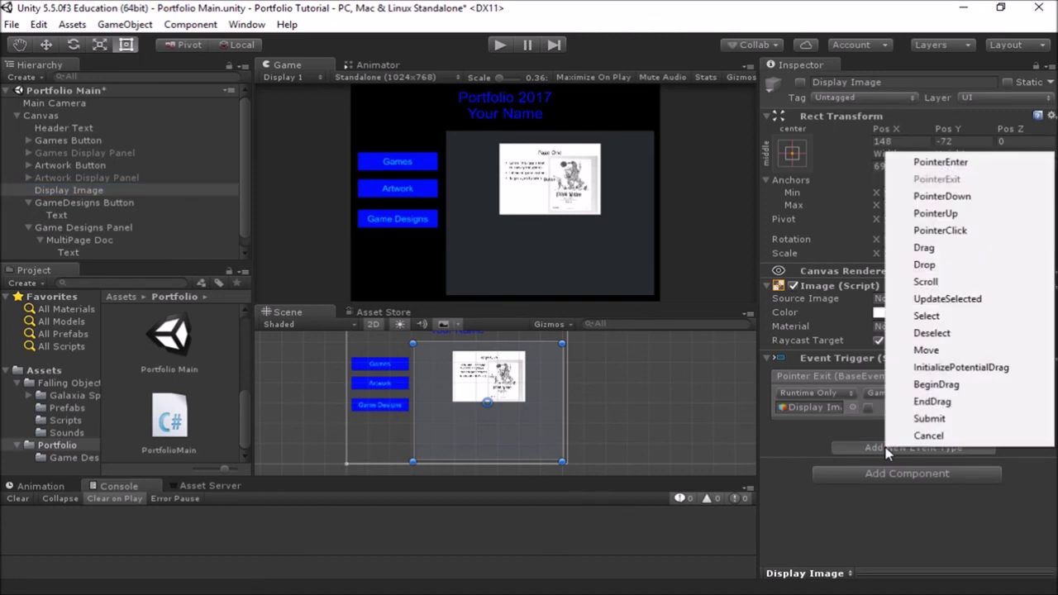
click(976, 231)
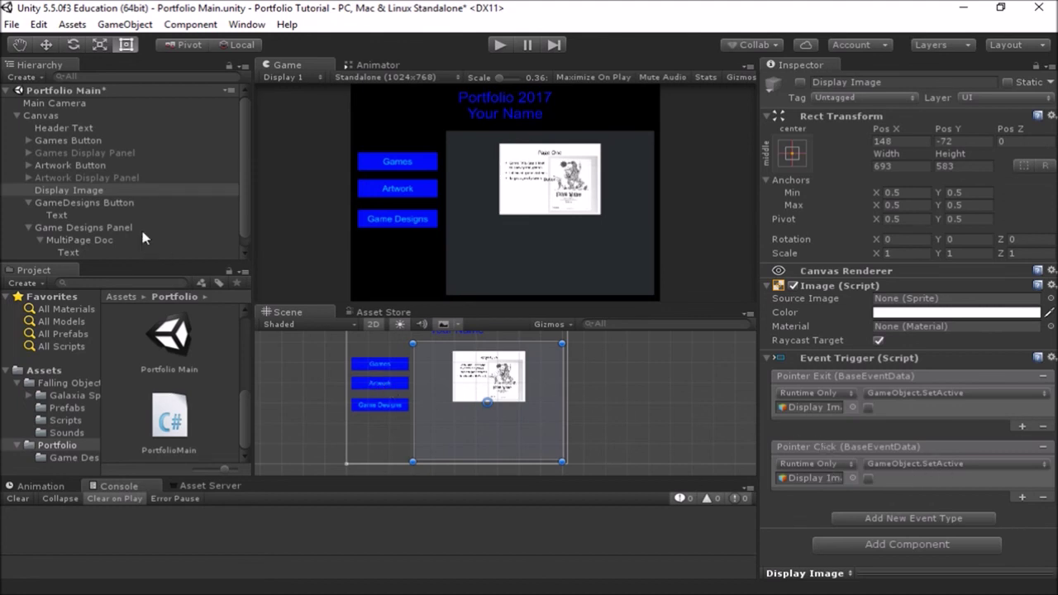
- Assign Main Camera to the Display Image's Pointer Click event and set its function to PortfolioMain's NextPicture ()
drag(64, 110, 818, 479)
click(936, 466)
mouse_move(928, 465)
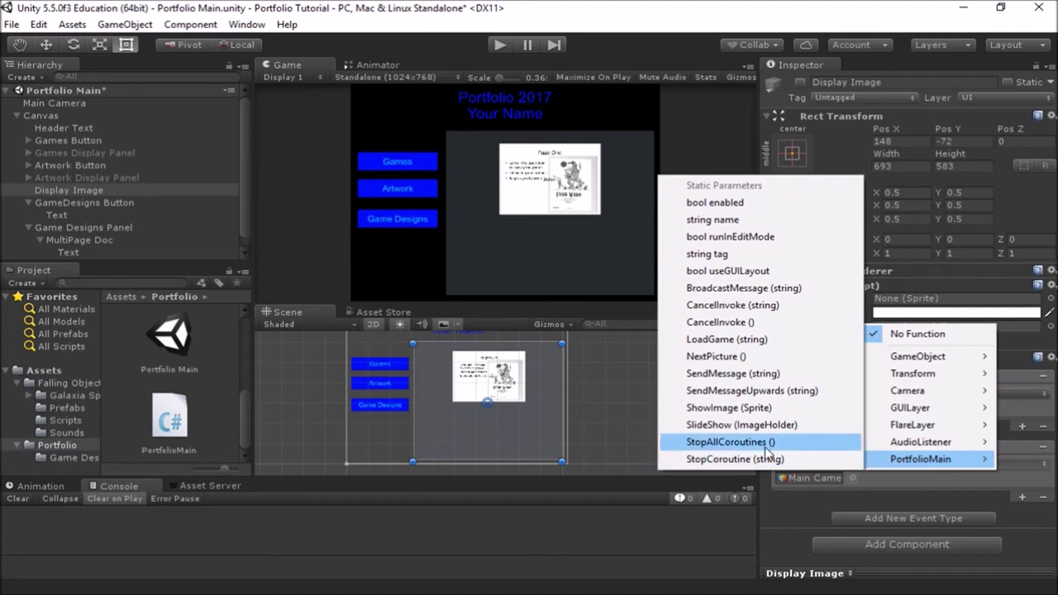
click(716, 356)
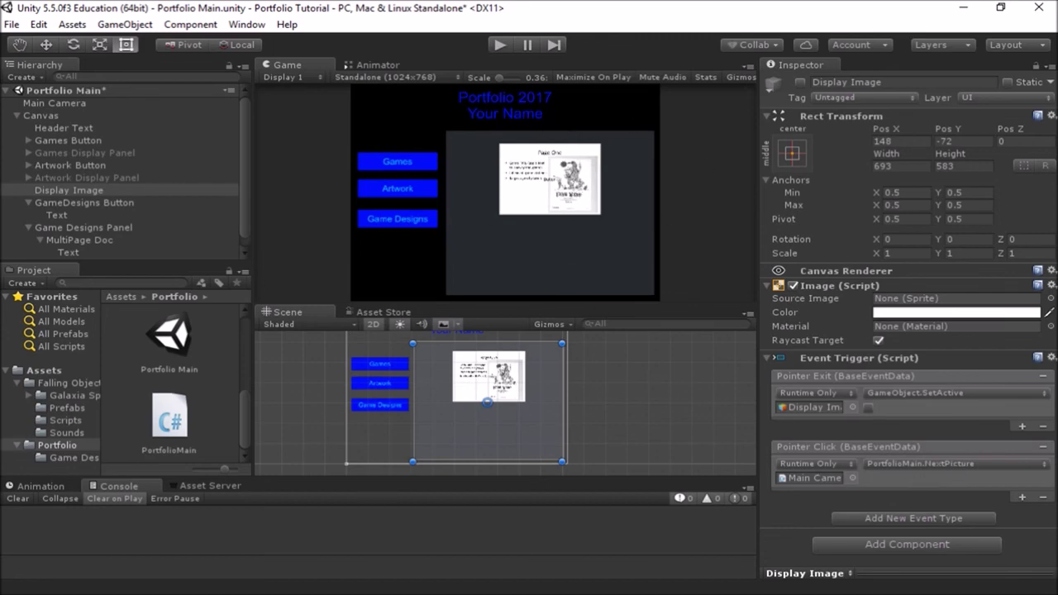
- Switch to MonoDevelop and review the slideShow check, index condition, increment and sprite override in NextPicture, and return to Unity
key(alt+Tab)
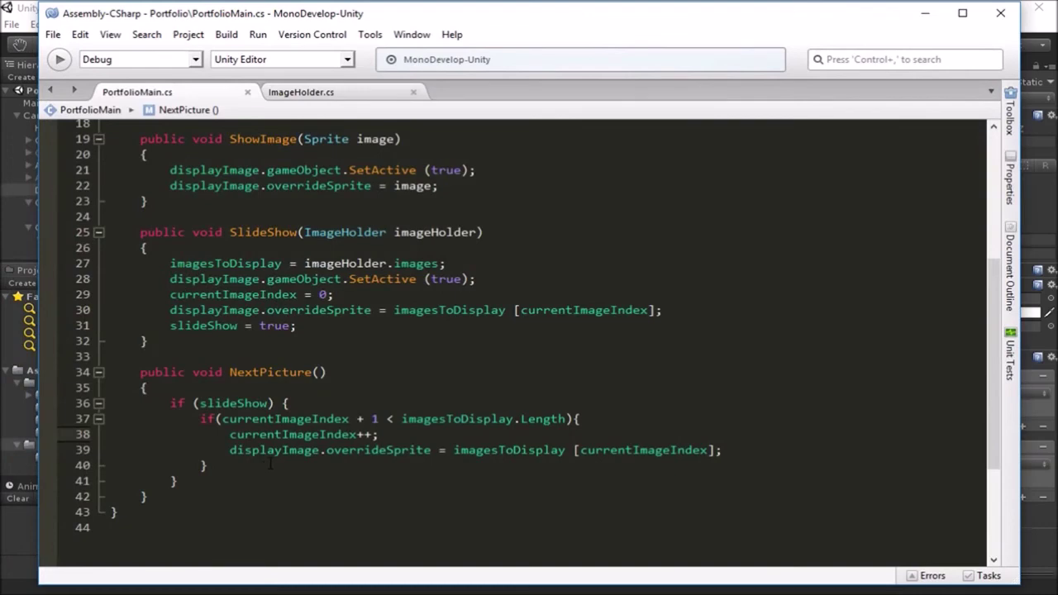
scroll(202, 350, down, 1)
drag(199, 350, 268, 350)
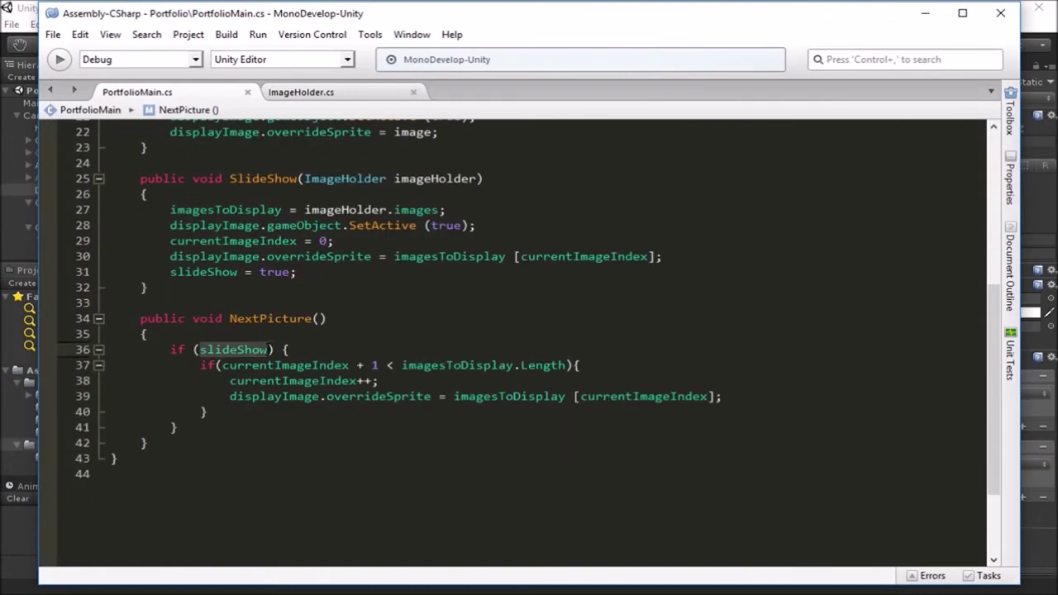
drag(207, 274, 292, 274)
click(261, 350)
drag(244, 366, 566, 366)
drag(275, 381, 385, 382)
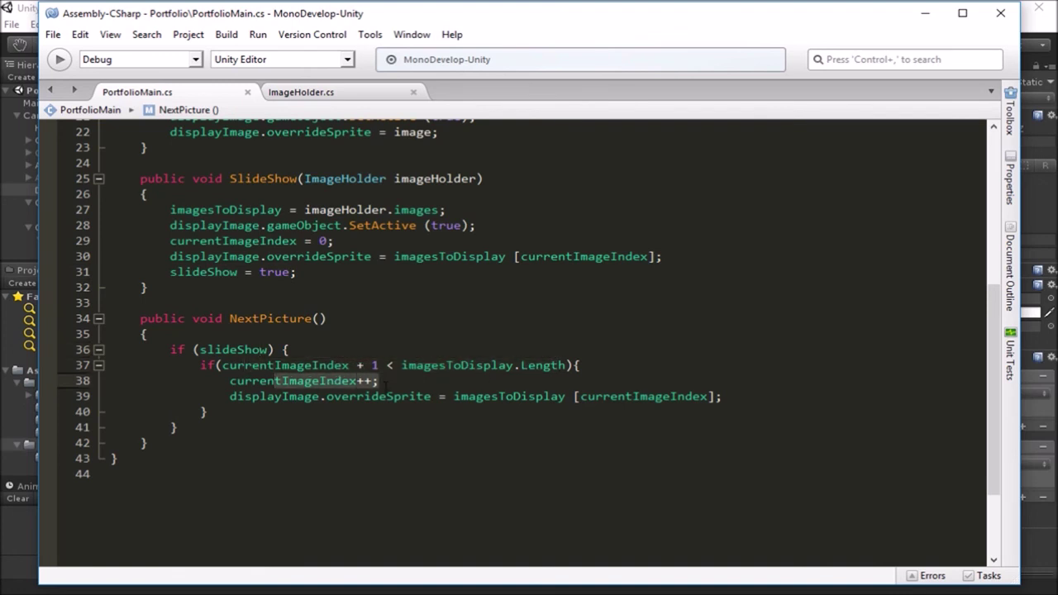
drag(268, 397, 565, 396)
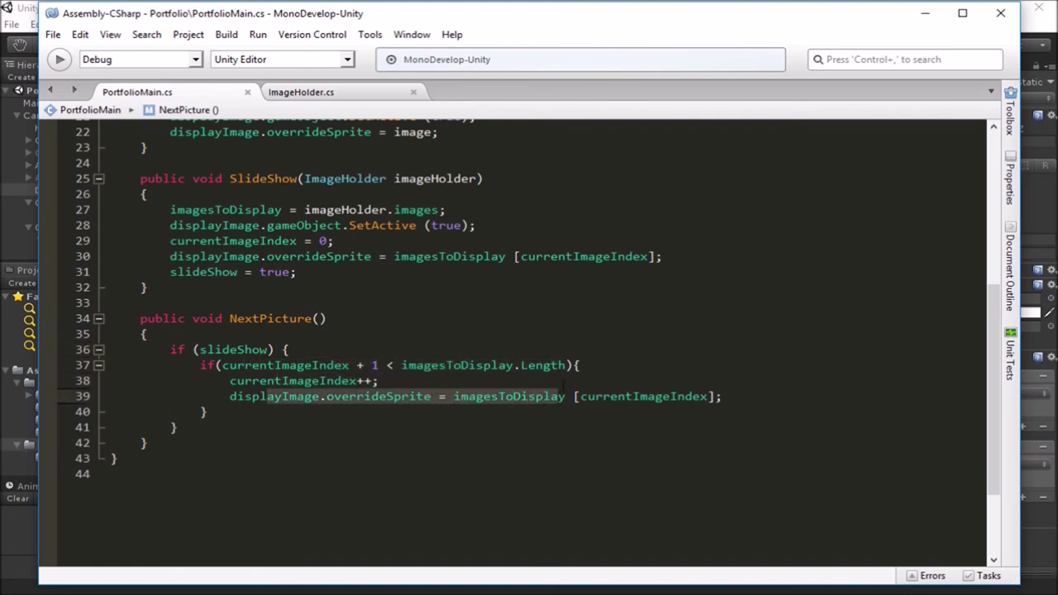
click(927, 21)
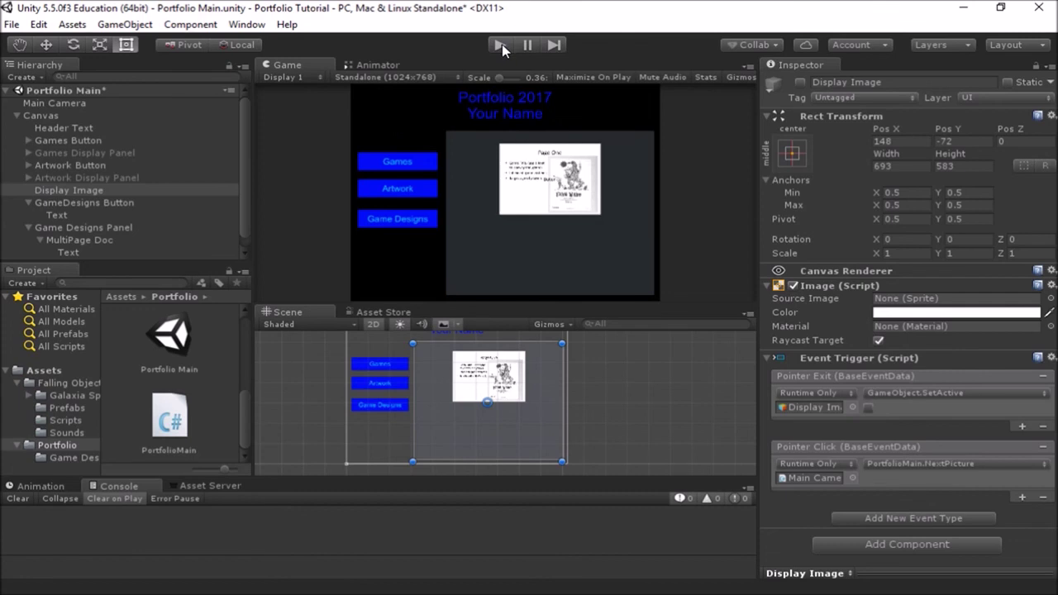
- Deactivate the Game Designs Panel so it is hidden at start
click(79, 202)
click(78, 227)
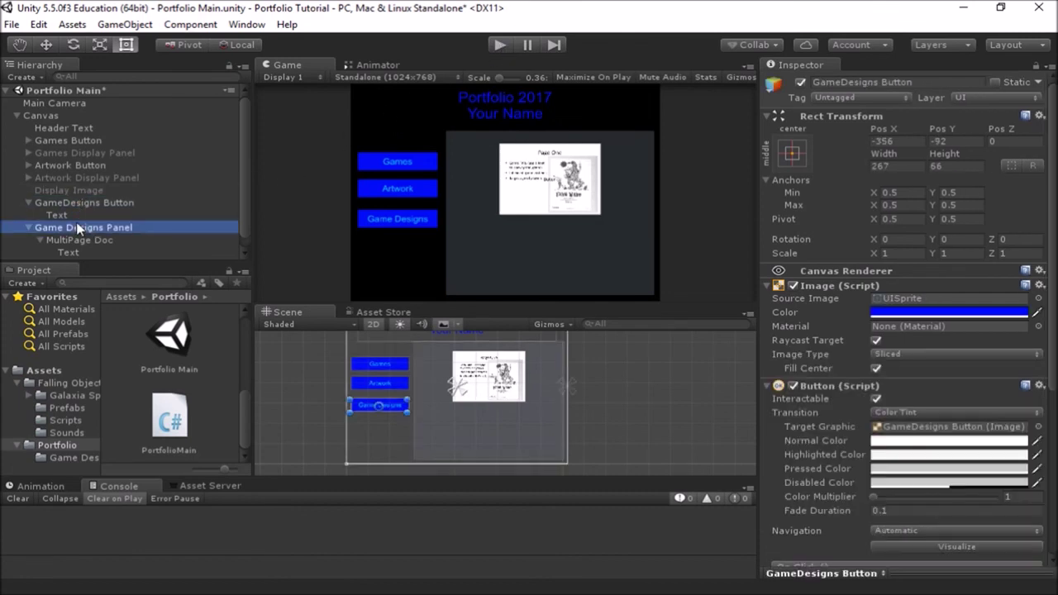
click(801, 83)
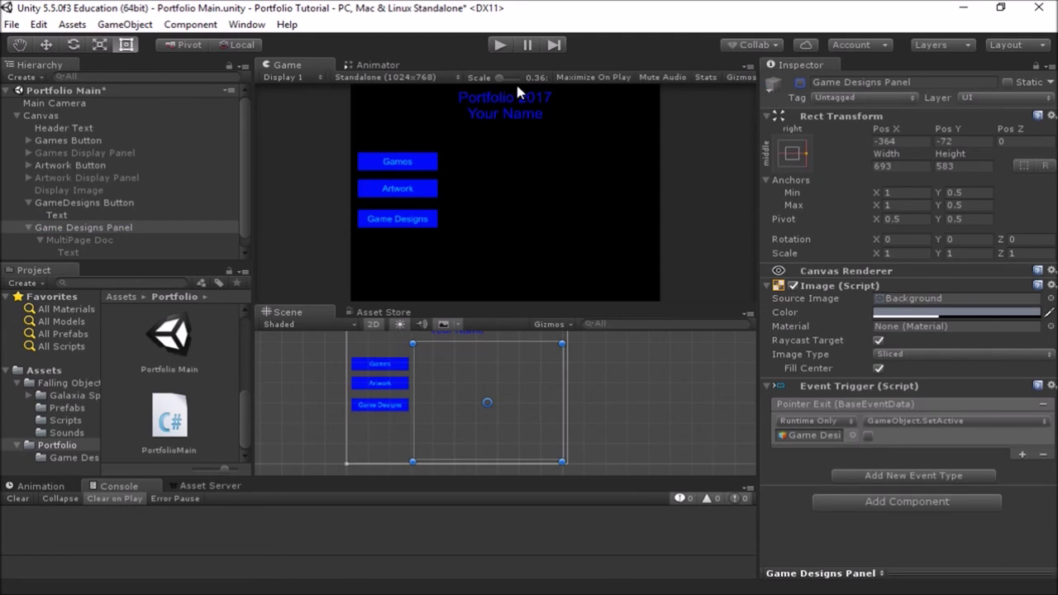
- Play the scene, show the Game Designs panel and open the multi-page document
click(502, 46)
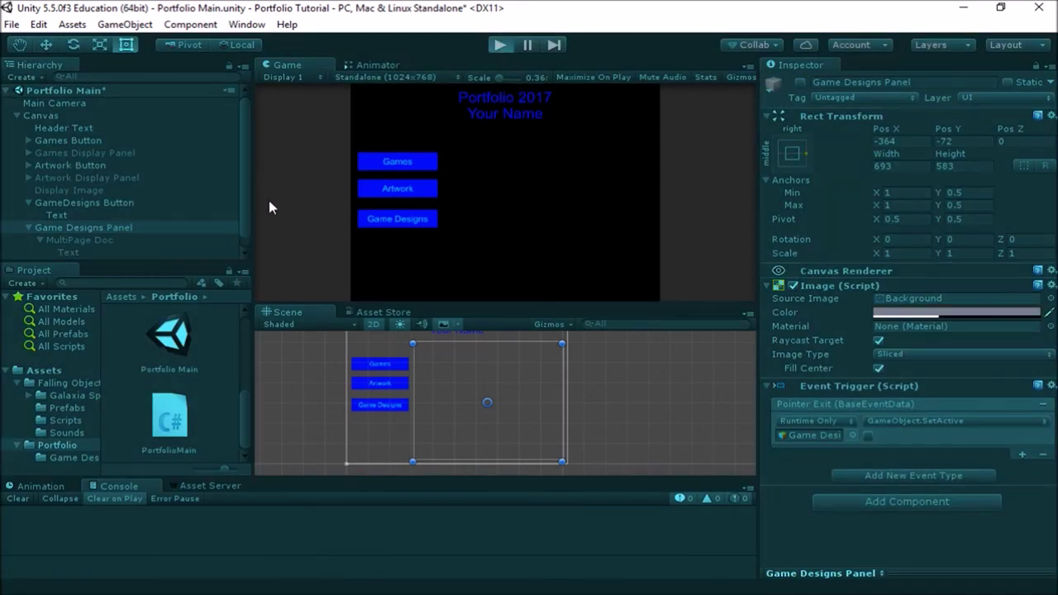
mouse_move(367, 217)
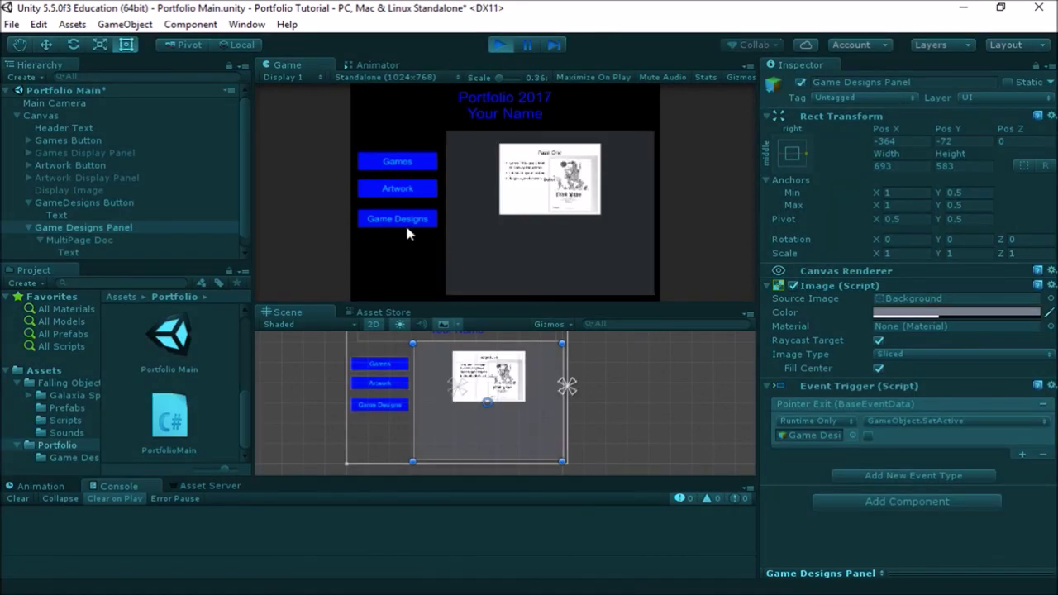
click(576, 188)
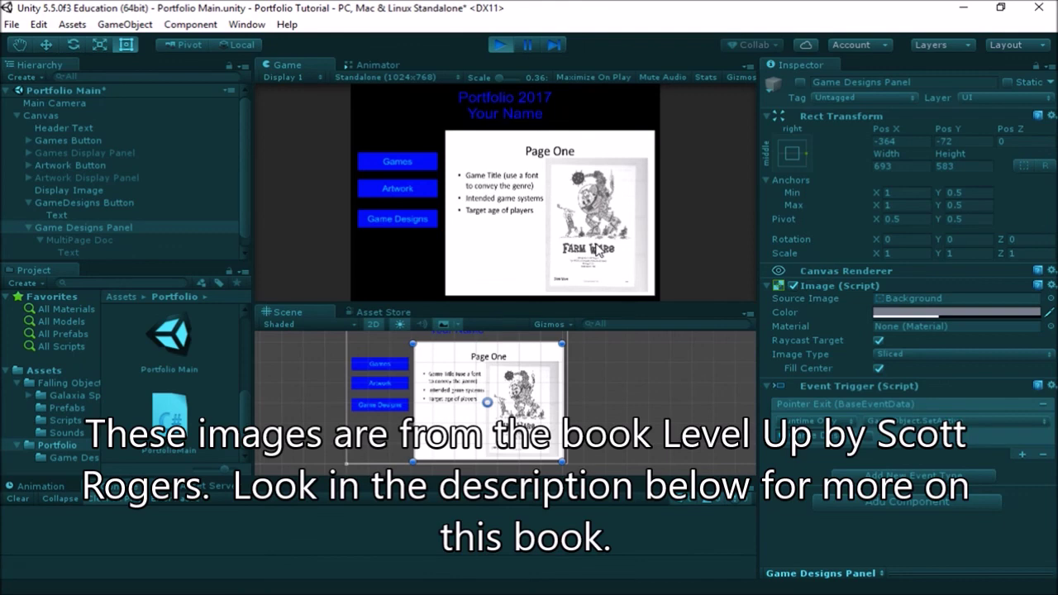
- Advance the slideshow page by page through to Page 10: Bonus Materials, and stop playing the scene
click(560, 203)
click(554, 207)
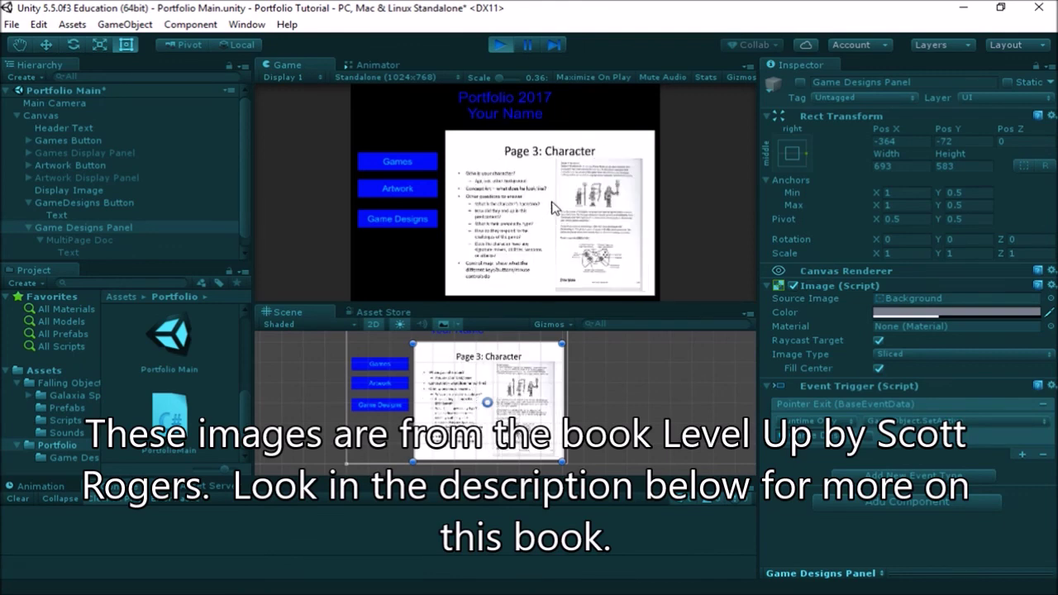
click(553, 206)
click(551, 206)
click(550, 205)
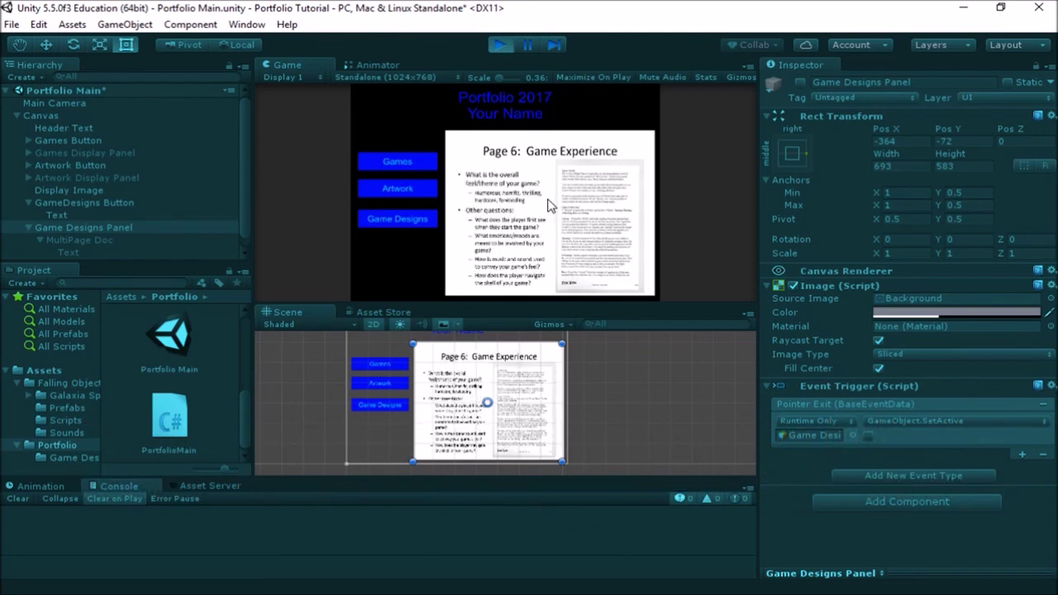
click(547, 204)
click(547, 204)
click(547, 203)
click(546, 203)
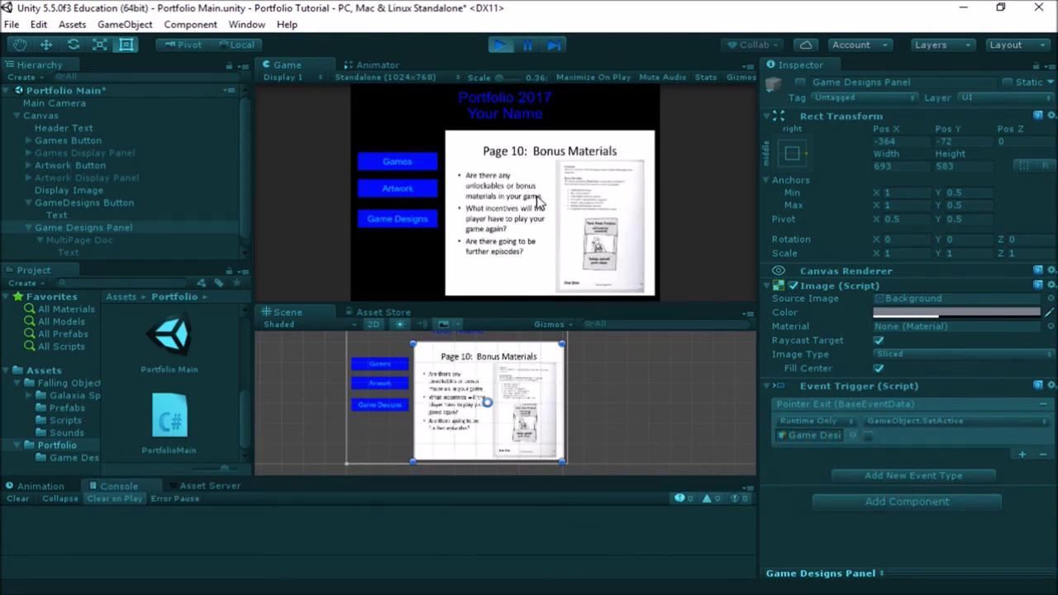
key(ctrl+p)
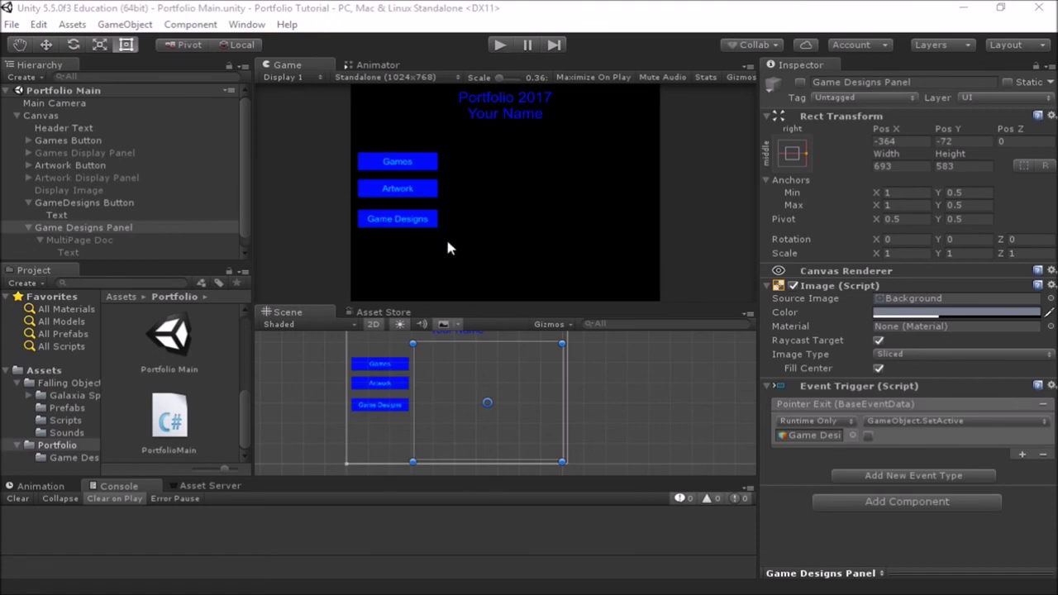
- Inspect MultiPage Doc's On Click event and the slides listed in its Image Holder component
click(91, 231)
click(83, 240)
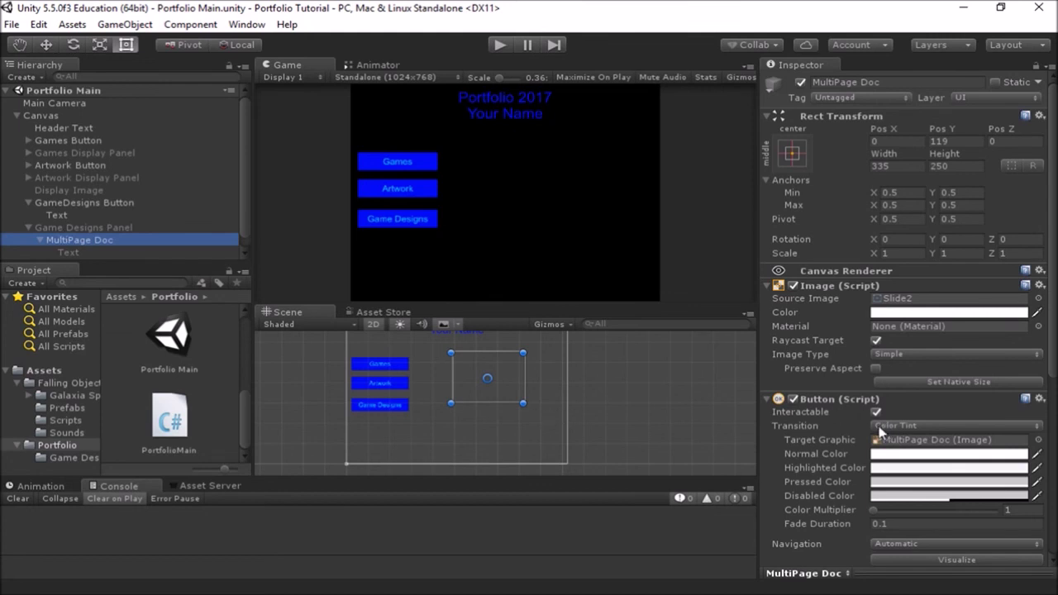
scroll(796, 435, down, 8)
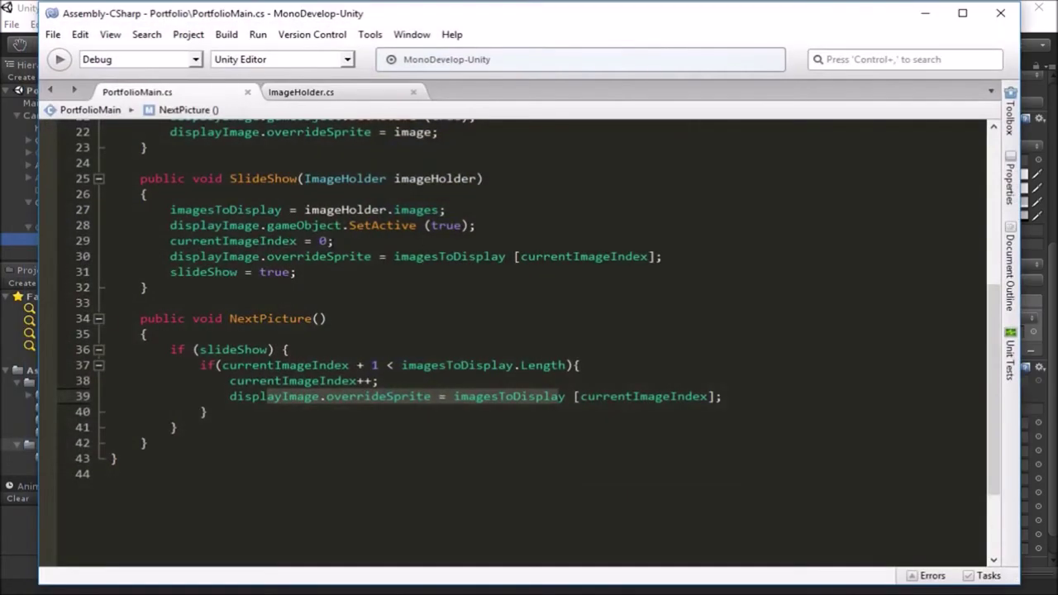
- Examine in the PortfolioMain script how SlideShow takes an ImageHolder parameter and fills the imagesToDisplay array
scroll(373, 357, up, 2)
click(314, 332)
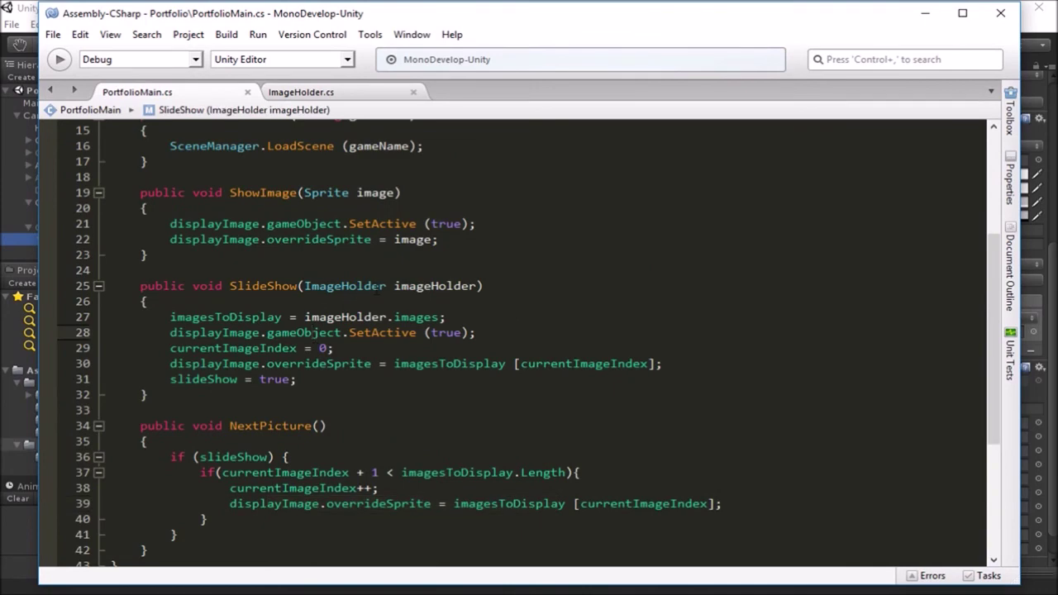
drag(394, 286, 477, 286)
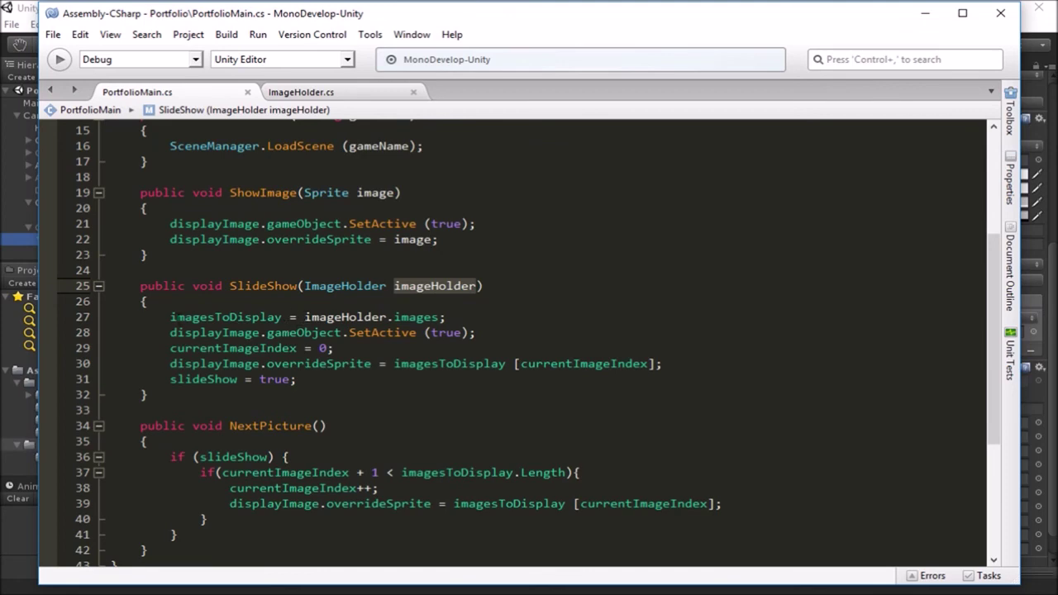
drag(171, 318, 282, 318)
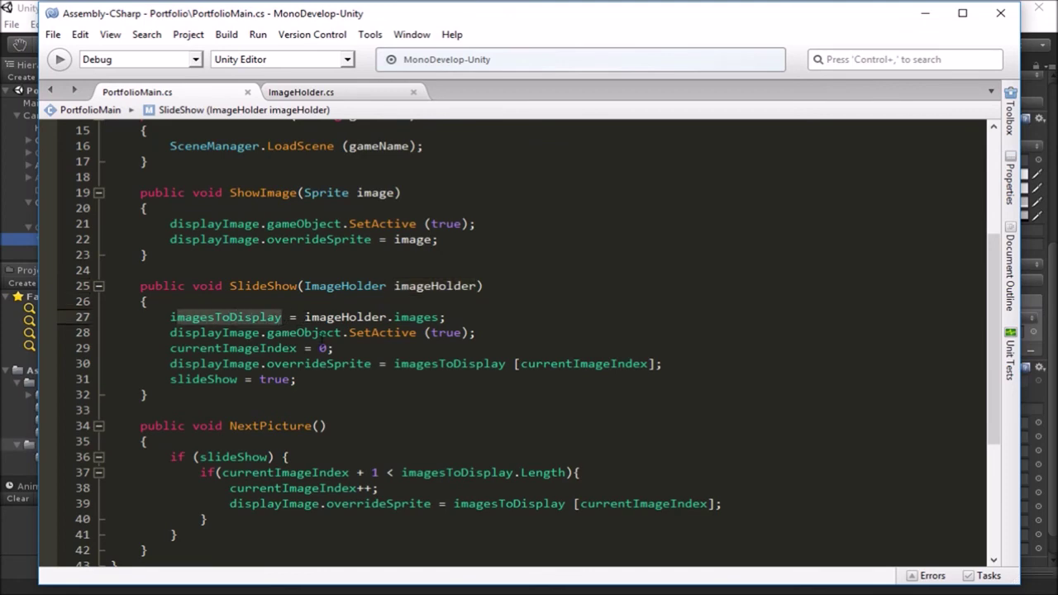
scroll(323, 332, up, 5)
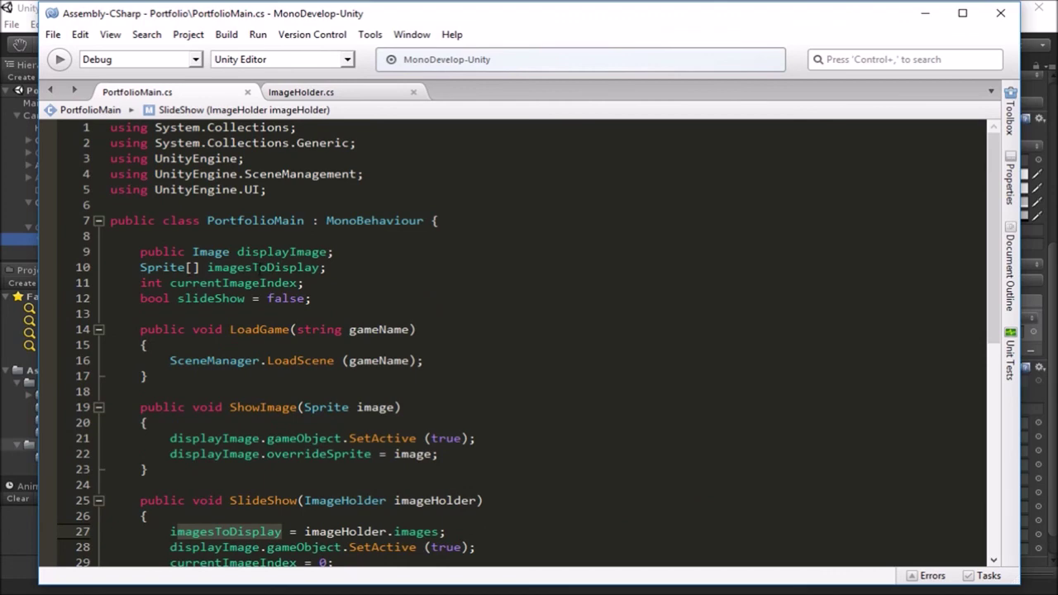
scroll(338, 374, down, 2)
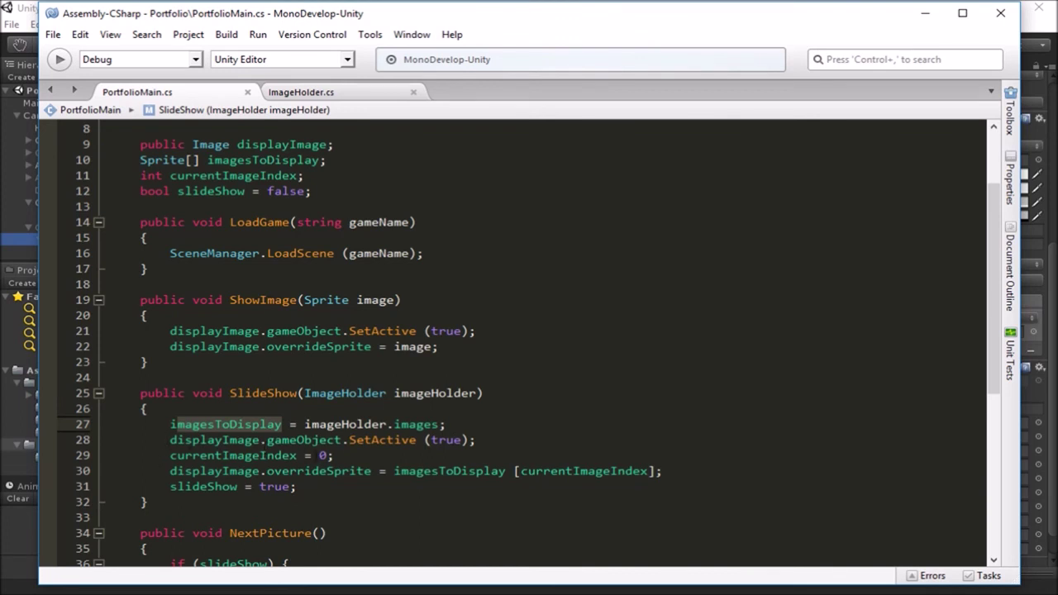
- Examine the SlideShow lines that reset currentImageIndex, override the displayed sprite and set slideShow to true, and return to Unity
click(323, 455)
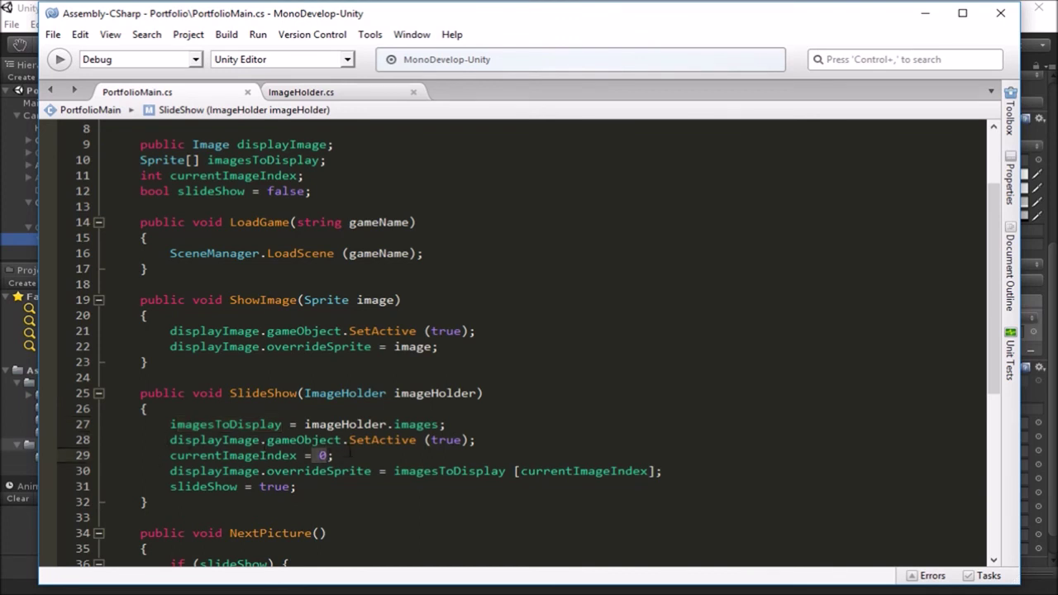
scroll(371, 457, down, 1)
click(323, 418)
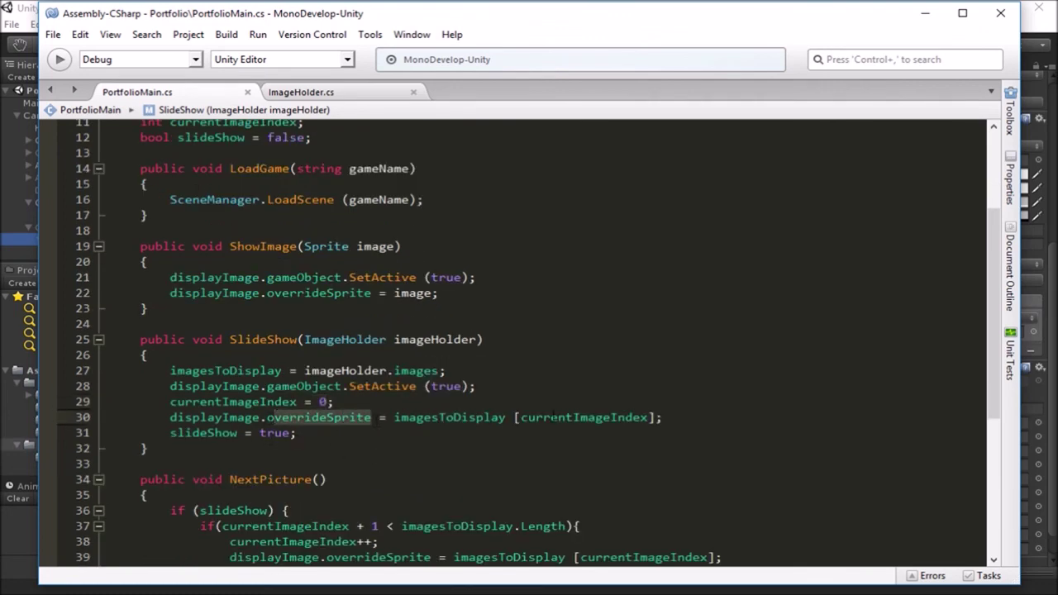
key(ctrl+Right)
key(ctrl+Right)
key(ctrl+shift+Right)
key(ctrl+shift+Right)
key(ctrl+shift+Right)
key(ctrl+shift+Right)
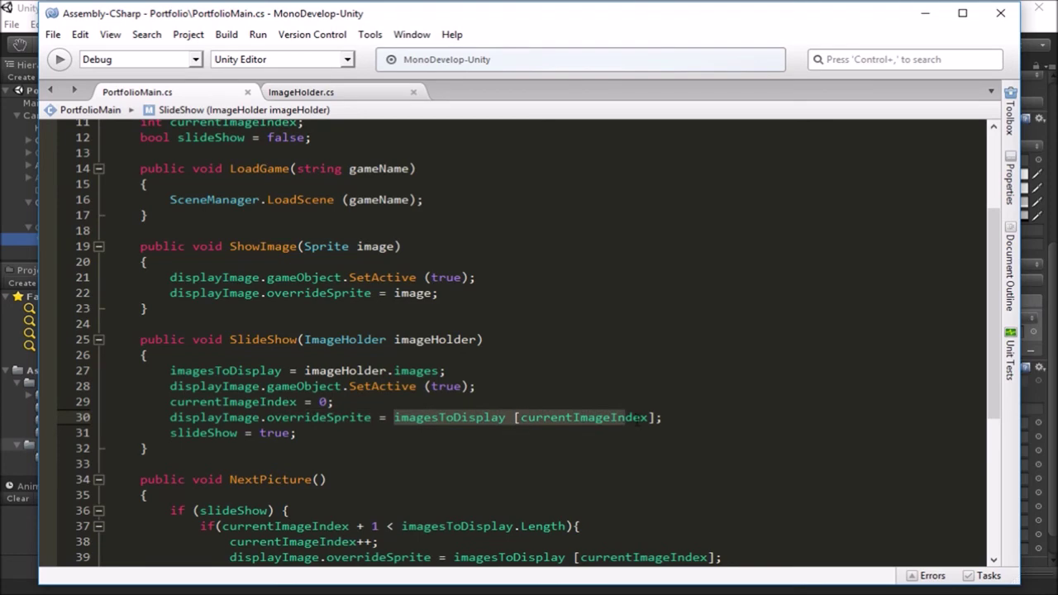
key(Down)
key(Home)
key(ctrl+shift+Right)
key(ctrl+shift+Right)
key(ctrl+shift+Right)
key(ctrl+shift+Right)
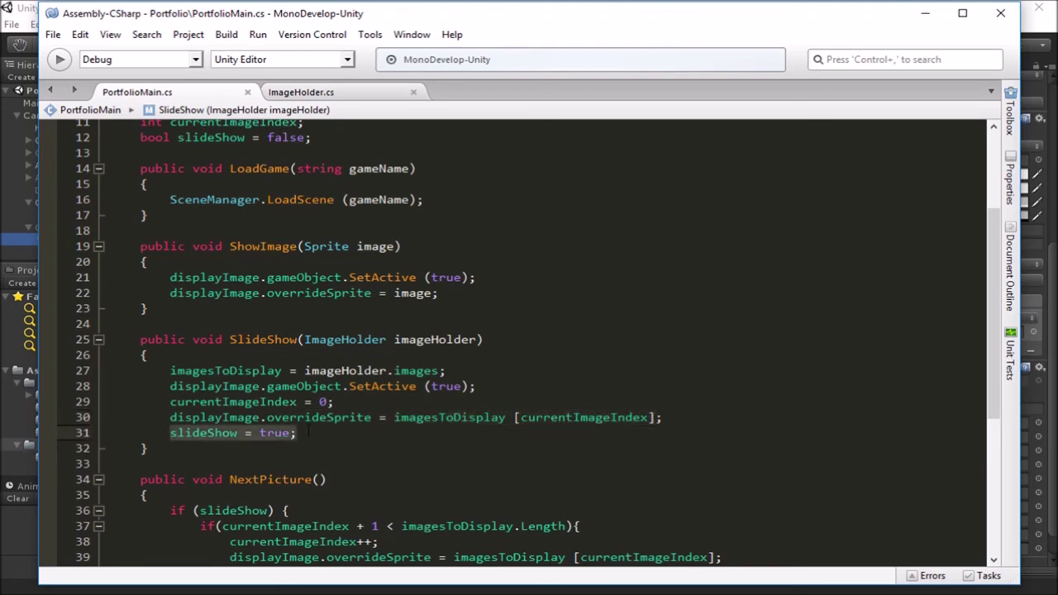
click(18, 527)
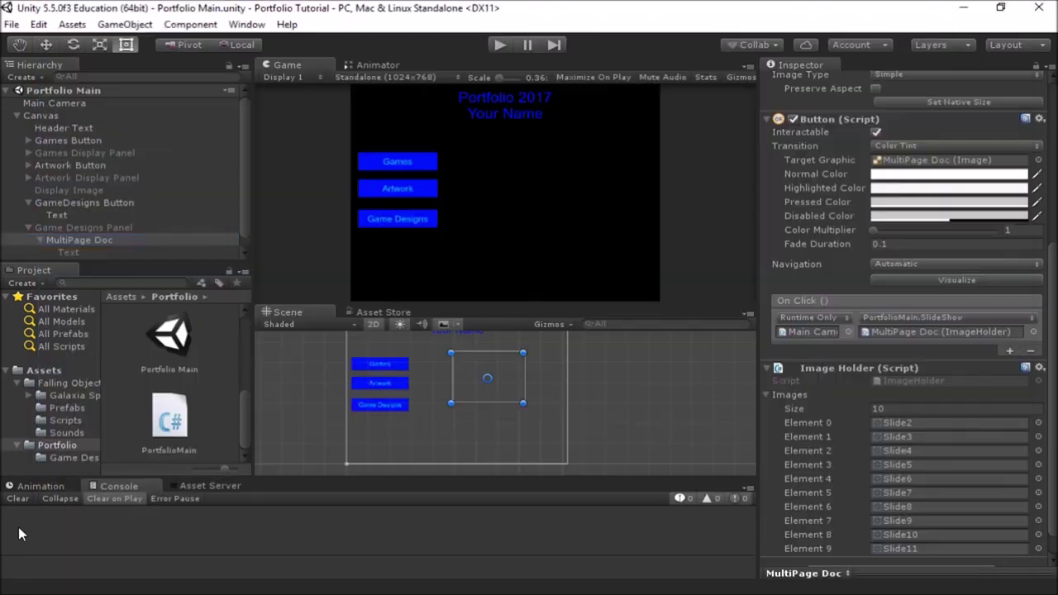
- Inspect Display Image's Pointer Click event, and switch to MonoDevelop to find the NextPicture function in the PortfolioMain script
scroll(81, 220, down, 1)
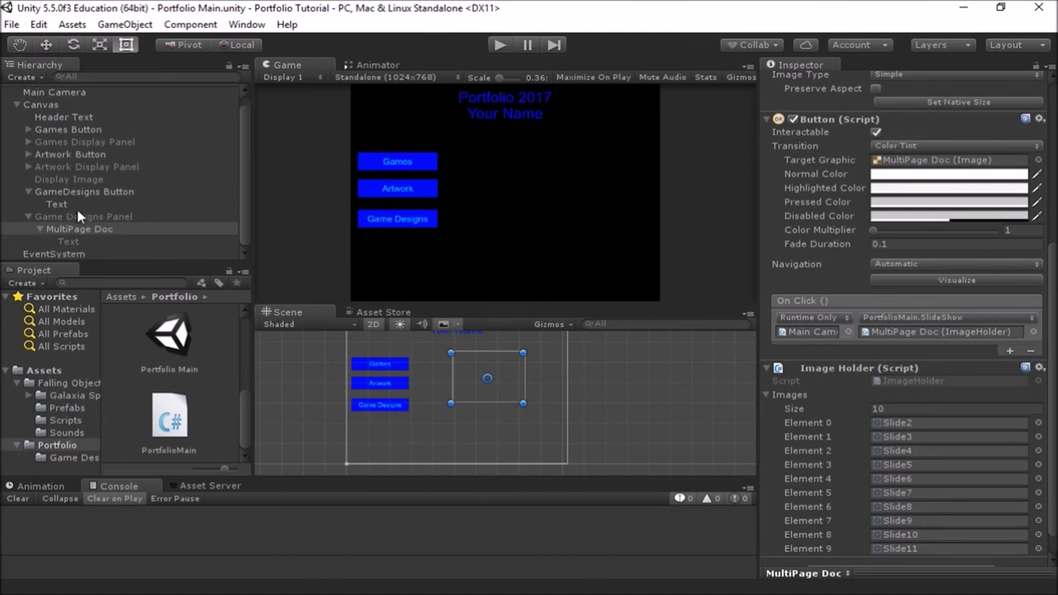
click(85, 182)
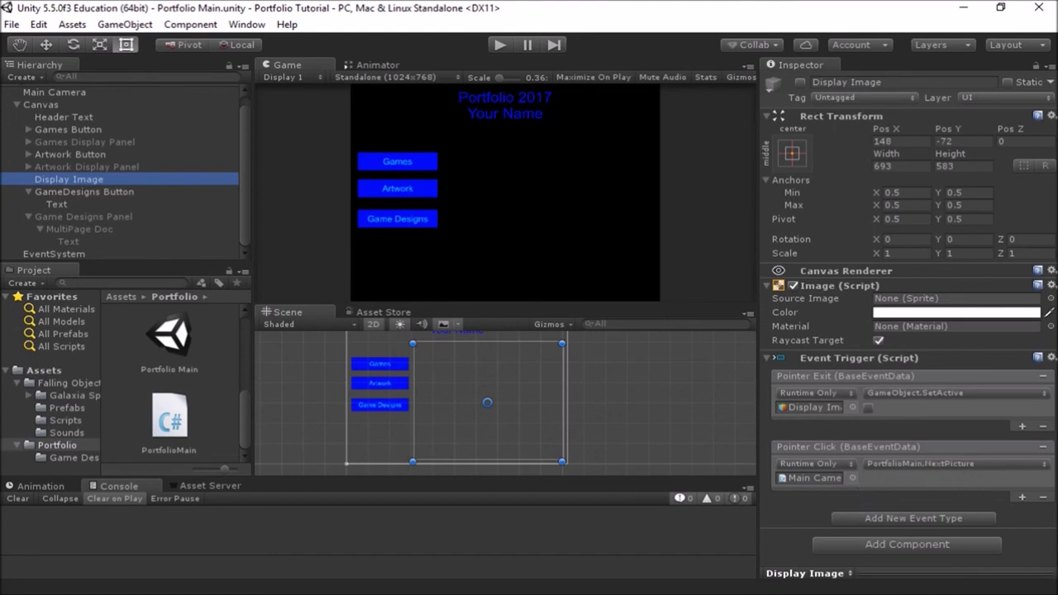
key(alt+Tab)
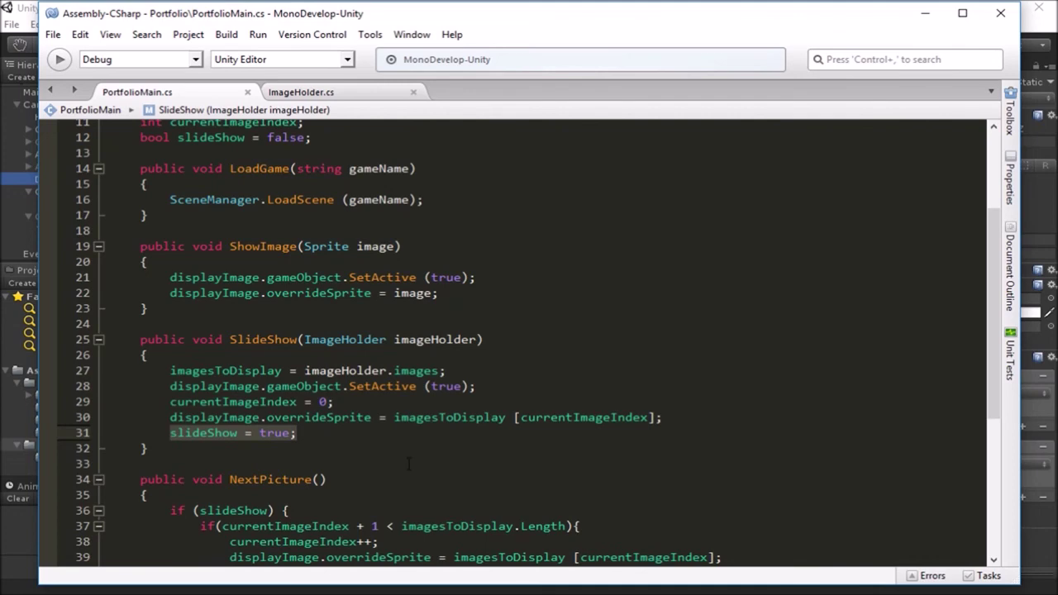
scroll(423, 460, down, 3)
drag(225, 374, 312, 376)
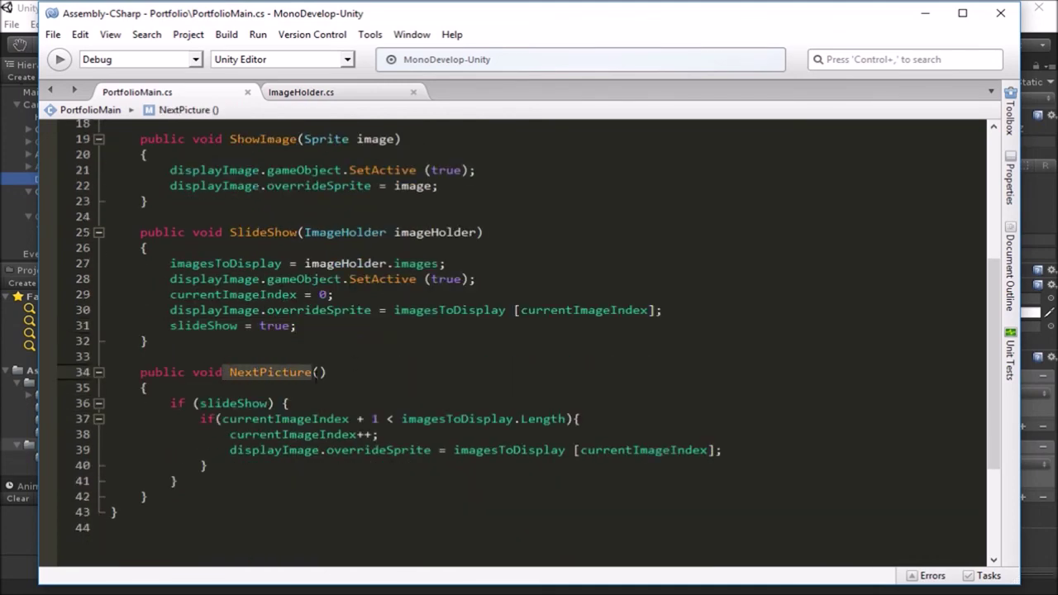
click(328, 372)
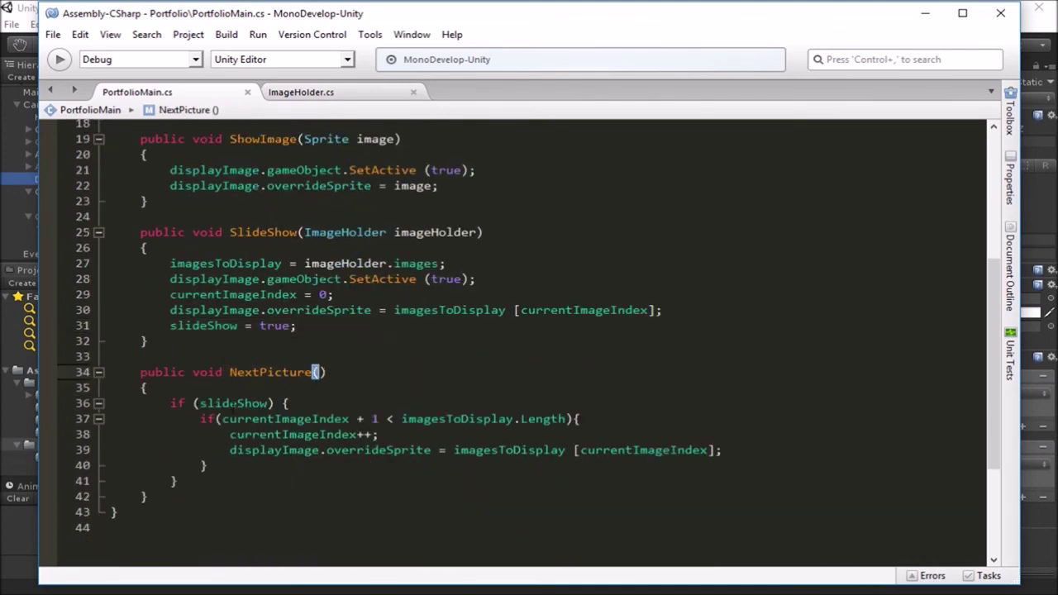
- Examine how NextPicture checks slideShow and compares currentImageIndex + 1 with imagesToDisplay.Length before overriding the displayed sprite
drag(195, 403, 272, 404)
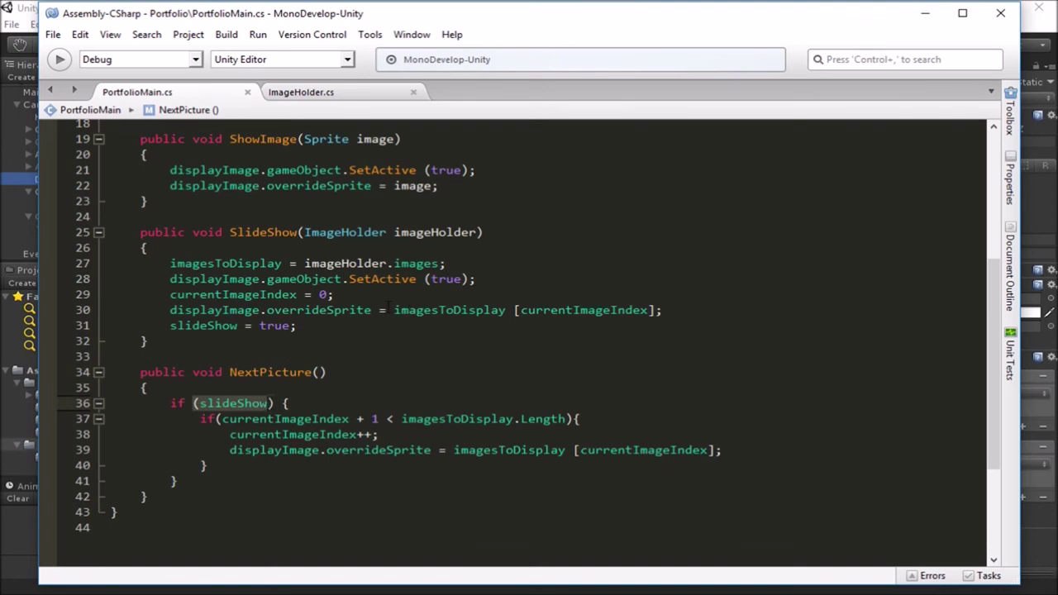
drag(170, 326, 296, 326)
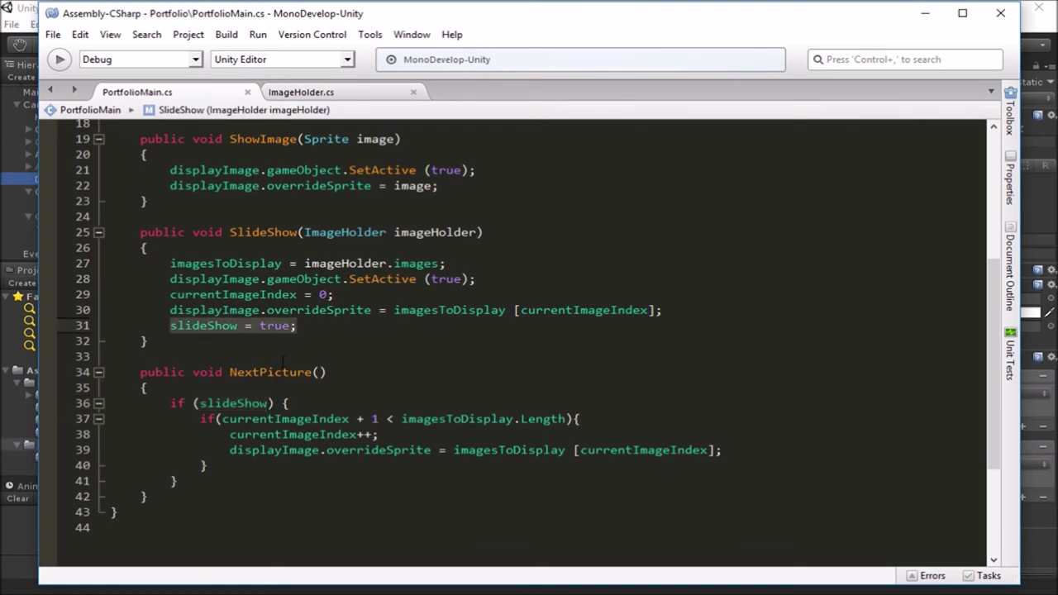
drag(328, 420, 494, 419)
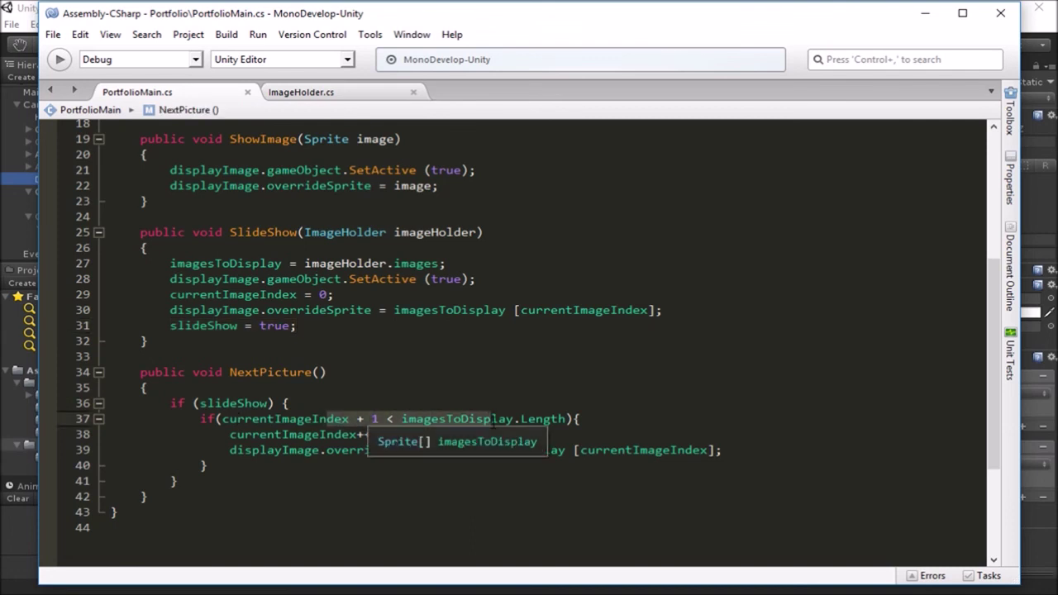
drag(227, 451, 668, 462)
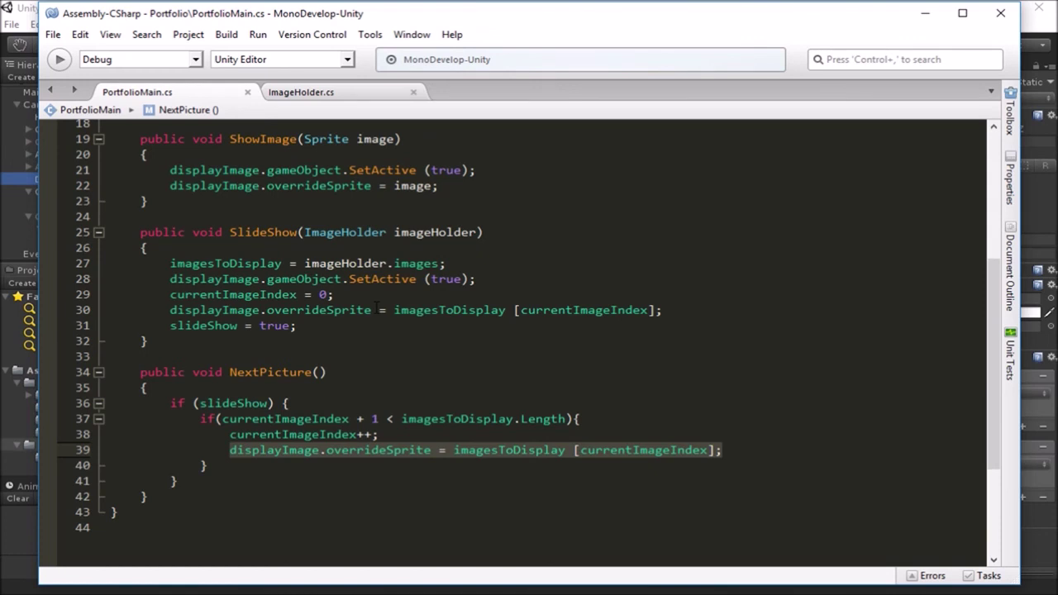
- Review NextPicture's slideShow condition and its nested image index check once more, and return to Unity
drag(195, 403, 284, 404)
click(300, 403)
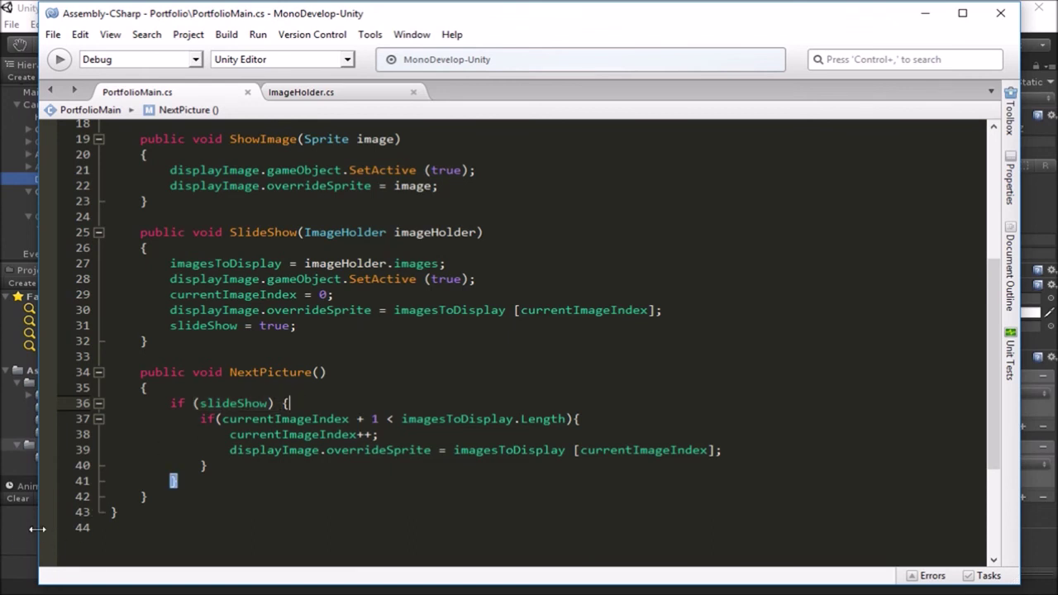
click(321, 450)
drag(288, 419, 417, 422)
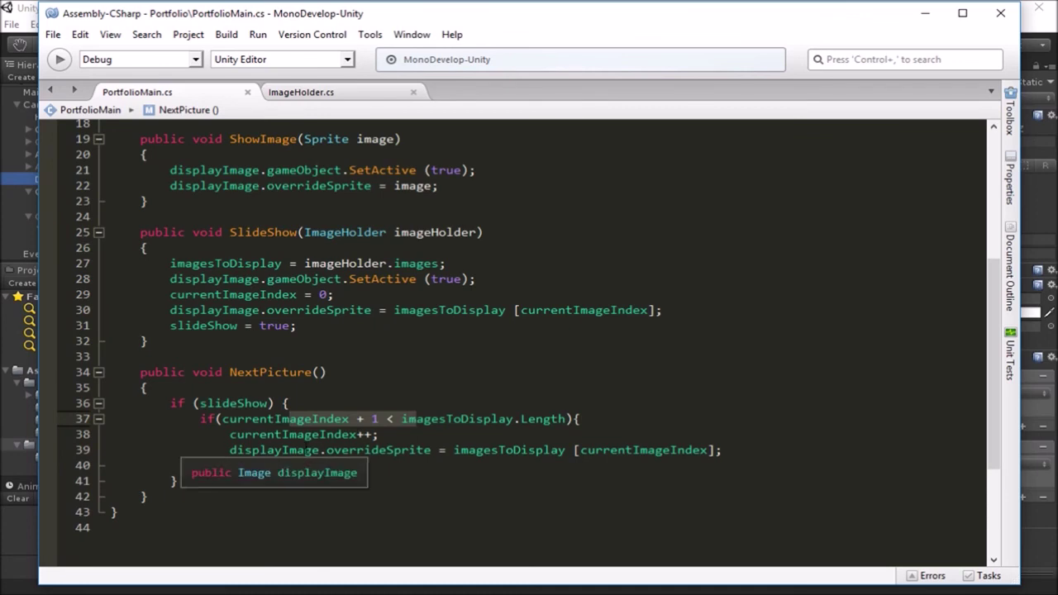
click(28, 529)
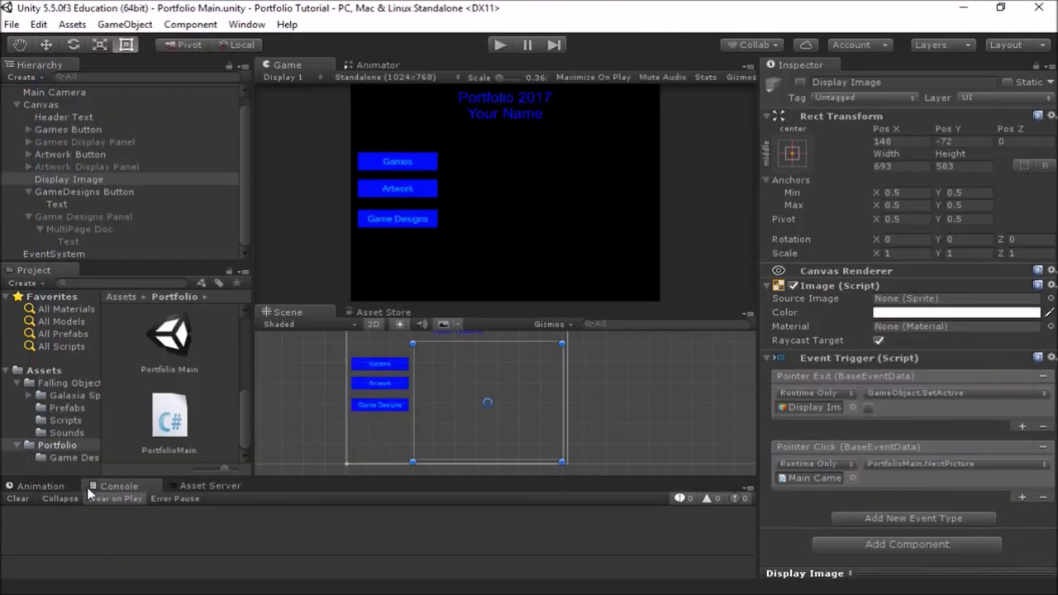